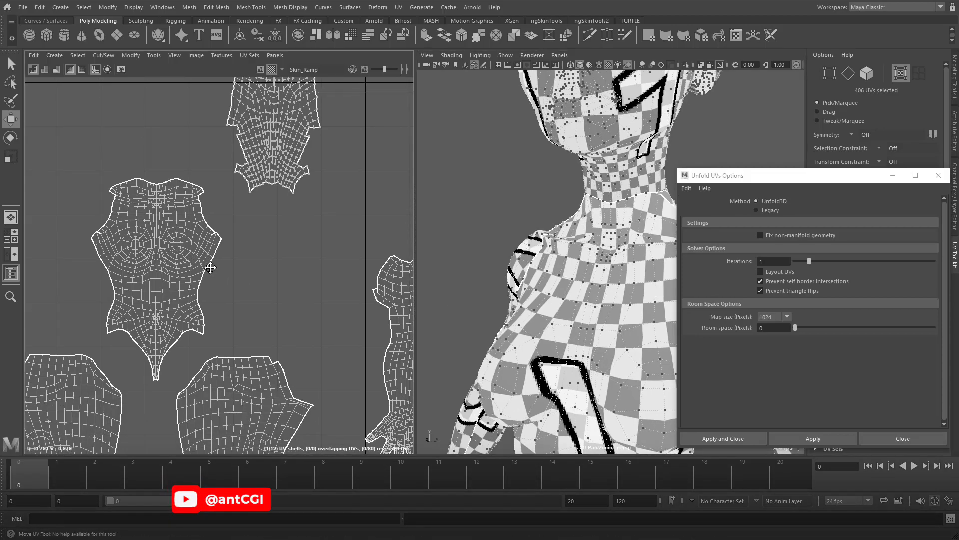
# Enable Object X symmetry and cut the shoulder sections off the two arm UV shells.
pyautogui.keyDown('alt'); pyautogui.moveTo(241, 265); pyautogui.dragTo(289, 267, button='right'); pyautogui.keyUp('alt')
pyautogui.keyDown('alt'); pyautogui.moveTo(612, 333); pyautogui.dragTo(499, 289, button='middle'); pyautogui.keyUp('alt')
pyautogui.keyDown('alt'); pyautogui.moveTo(499, 289); pyautogui.dragTo(581, 281); pyautogui.keyUp('alt')
pyautogui.moveTo(343, 240); pyautogui.dragTo(342, 213, button='right')
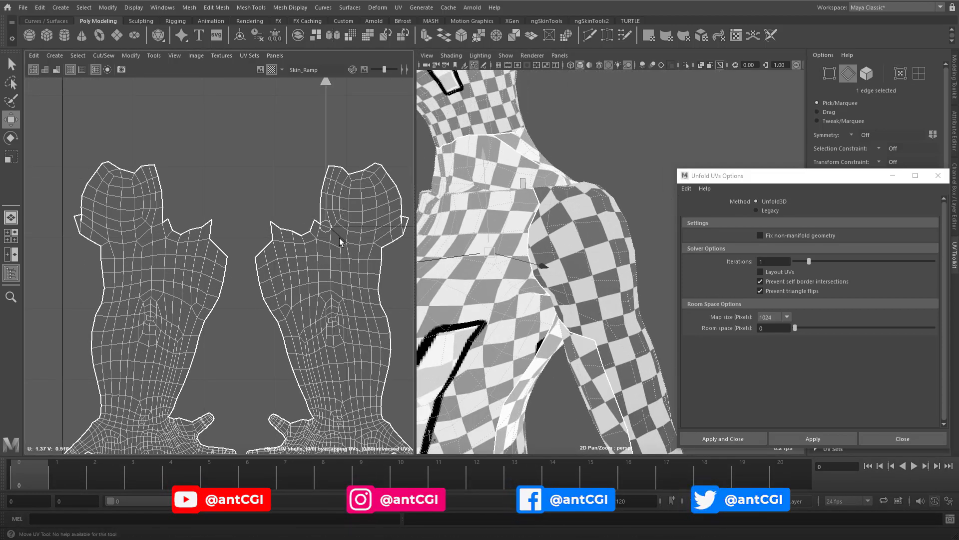
pyautogui.keyDown('ctrl'); pyautogui.keyDown('shift'); pyautogui.moveTo(377, 248); pyautogui.dragTo(274, 132, button='right'); pyautogui.keyUp('shift'); pyautogui.keyUp('ctrl')
pyautogui.keyDown('alt'); pyautogui.moveTo(541, 321); pyautogui.dragTo(550, 305); pyautogui.keyUp('alt')
pyautogui.keyDown('alt'); pyautogui.moveTo(330, 252); pyautogui.dragTo(360, 252, button='right'); pyautogui.keyUp('alt')
pyautogui.keyDown('alt'); pyautogui.moveTo(360, 252); pyautogui.dragTo(265, 285, button='middle'); pyautogui.keyUp('alt')
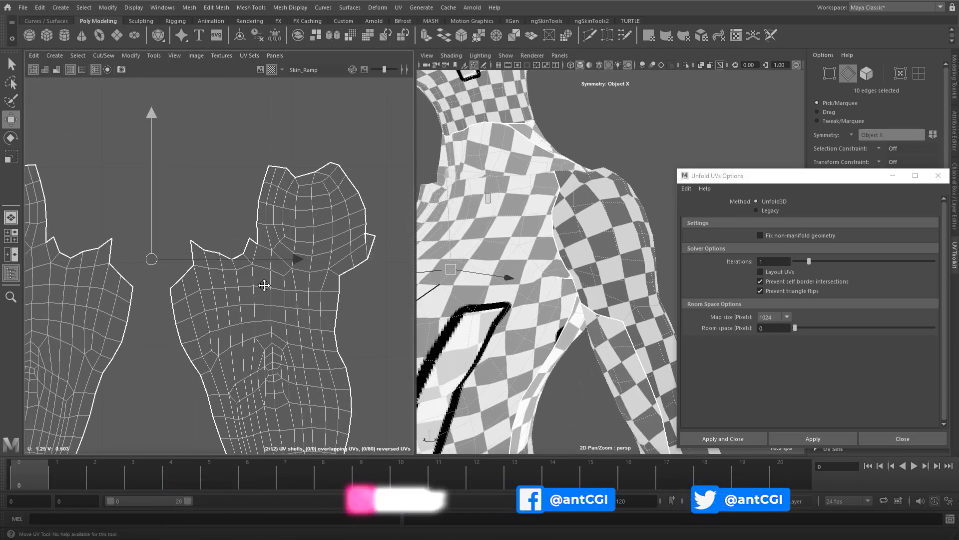
pyautogui.keyDown('shift'); pyautogui.moveTo(215, 183); pyautogui.dragTo(198, 198, button='right'); pyautogui.keyUp('shift')
# Select the edges running over the shoulder down to the upper arm and cut each shoulder shell into two pieces.
pyautogui.click(258, 218)
pyautogui.keyDown('shift'); pyautogui.doubleClick(281, 169); pyautogui.keyUp('shift')
pyautogui.keyDown('alt'); pyautogui.moveTo(577, 203); pyautogui.dragTo(520, 234); pyautogui.keyUp('alt')
pyautogui.click(510, 200)
pyautogui.keyDown('alt'); pyautogui.moveTo(541, 274); pyautogui.dragTo(531, 249); pyautogui.keyUp('alt')
pyautogui.keyDown('shift'); pyautogui.click(523, 243); pyautogui.keyUp('shift')
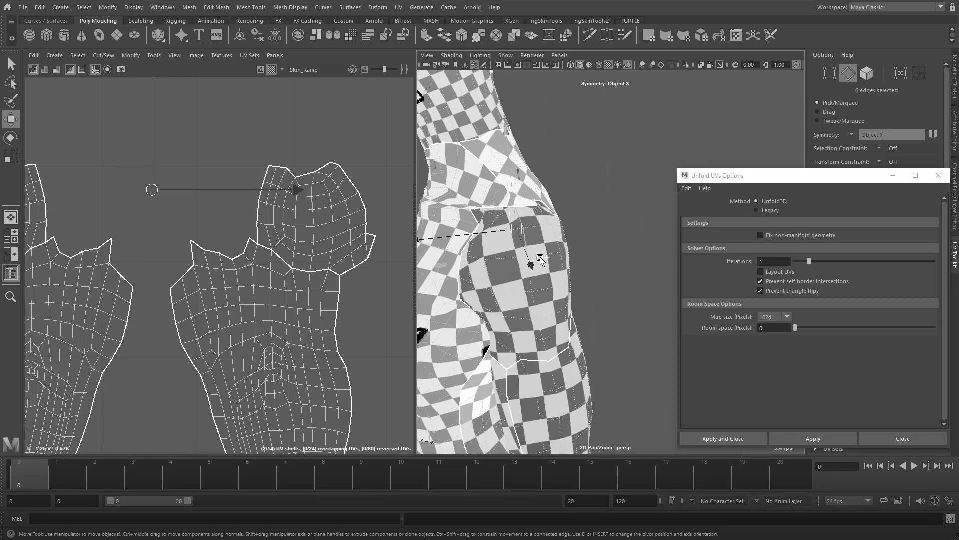
pyautogui.keyDown('shift'); pyautogui.click(525, 267); pyautogui.keyUp('shift')
pyautogui.keyDown('shift'); pyautogui.click(532, 294); pyautogui.keyUp('shift')
pyautogui.keyDown('shift'); pyautogui.click(540, 325); pyautogui.keyUp('shift')
pyautogui.keyDown('shift'); pyautogui.click(549, 353); pyautogui.keyUp('shift')
pyautogui.keyDown('shift'); pyautogui.moveTo(335, 142); pyautogui.dragTo(303, 154, button='right'); pyautogui.keyUp('shift')
# Select the outer border edges of the split shoulder pieces and sew them to their neighbouring UV shells.
pyautogui.keyDown('alt'); pyautogui.moveTo(303, 154); pyautogui.dragTo(383, 143, button='middle'); pyautogui.keyUp('alt')
pyautogui.click(159, 215)
pyautogui.keyDown('shift'); pyautogui.doubleClick(140, 172); pyautogui.keyUp('shift')
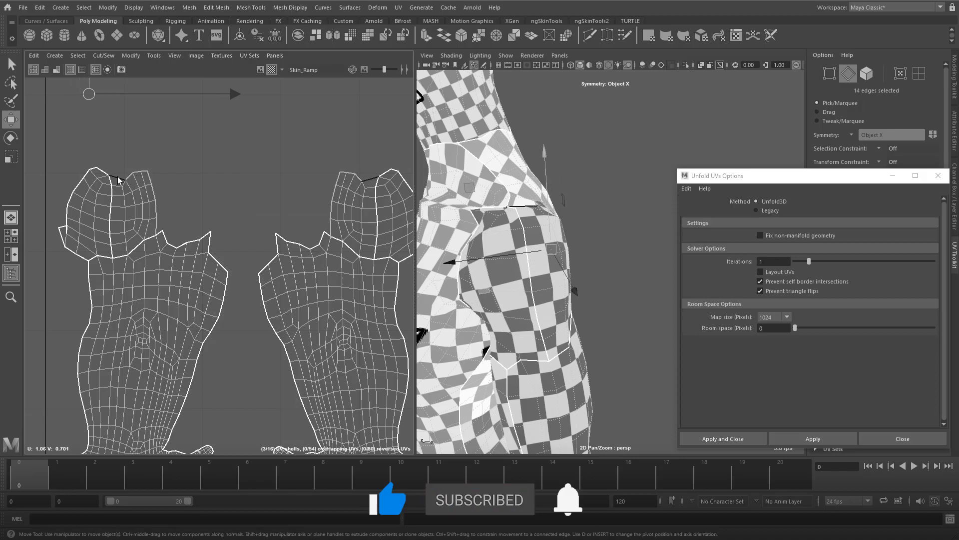
pyautogui.keyDown('shift'); pyautogui.doubleClick(94, 170); pyautogui.keyUp('shift')
pyautogui.keyDown('shift'); pyautogui.click(77, 186); pyautogui.keyUp('shift')
pyautogui.scroll(3, 89, 255)
pyautogui.scroll(-4, 274, 175)
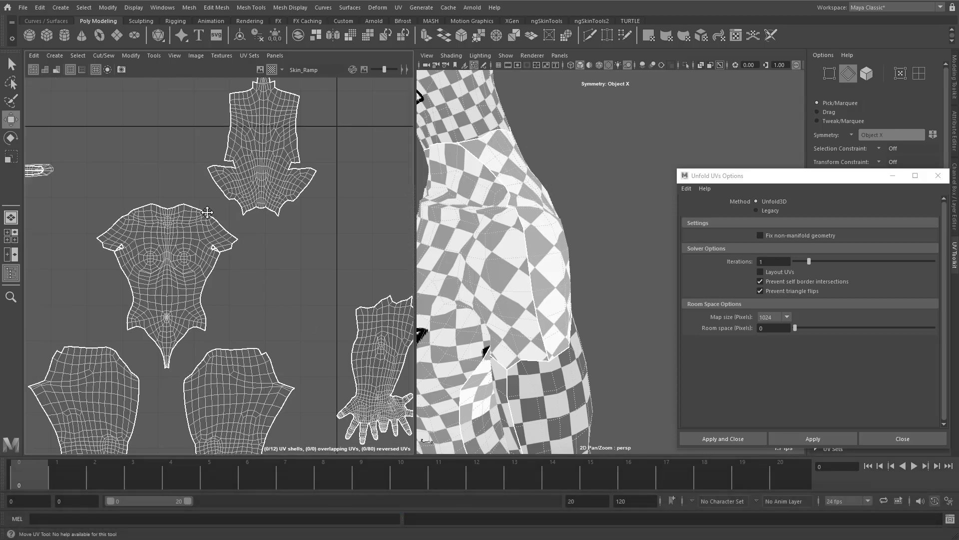
pyautogui.keyDown('alt'); pyautogui.moveTo(207, 213); pyautogui.dragTo(217, 232, button='middle'); pyautogui.keyUp('alt')
pyautogui.keyDown('alt'); pyautogui.moveTo(217, 231); pyautogui.dragTo(405, 254, button='right'); pyautogui.keyUp('alt')
pyautogui.click(242, 269)
pyautogui.keyDown('shift'); pyautogui.click(251, 267); pyautogui.keyUp('shift')
pyautogui.keyDown('shift'); pyautogui.moveTo(250, 266); pyautogui.dragTo(271, 288, button='right'); pyautogui.keyUp('shift')
pyautogui.keyDown('alt'); pyautogui.moveTo(333, 330); pyautogui.dragTo(274, 182, button='right'); pyautogui.keyUp('alt')
pyautogui.moveTo(274, 183); pyautogui.dragTo(312, 182, button='right')
# Select the UVs of the arm and shoulder shells and unfold them with the Unfold3D method.
pyautogui.moveTo(368, 140); pyautogui.dragTo(76, 310)
pyautogui.keyDown('ctrl'); pyautogui.keyDown('shift'); pyautogui.moveTo(274, 290); pyautogui.dragTo(275, 250, button='right'); pyautogui.keyUp('shift'); pyautogui.keyUp('ctrl')
pyautogui.click(820, 437)
# Examine the unfolded shells and the checker pattern on the body for stretching.
pyautogui.keyDown('alt'); pyautogui.moveTo(445, 295); pyautogui.dragTo(455, 320); pyautogui.keyUp('alt')
pyautogui.keyDown('alt'); pyautogui.moveTo(455, 320); pyautogui.dragTo(416, 323, button='right'); pyautogui.keyUp('alt')
pyautogui.keyDown('alt'); pyautogui.moveTo(416, 322); pyautogui.dragTo(572, 322); pyautogui.keyUp('alt')
pyautogui.keyDown('alt'); pyautogui.moveTo(324, 255); pyautogui.dragTo(292, 278, button='middle'); pyautogui.keyUp('alt')
pyautogui.keyDown('alt'); pyautogui.moveTo(554, 295); pyautogui.dragTo(509, 292); pyautogui.keyUp('alt')
pyautogui.keyDown('alt'); pyautogui.moveTo(222, 320); pyautogui.dragTo(187, 341, button='right'); pyautogui.keyUp('alt')
pyautogui.keyDown('alt'); pyautogui.moveTo(188, 341); pyautogui.dragTo(264, 345, button='middle'); pyautogui.keyUp('alt')
pyautogui.keyDown('alt'); pyautogui.moveTo(150, 97); pyautogui.dragTo(142, 300, button='middle'); pyautogui.keyUp('alt')
pyautogui.keyDown('alt'); pyautogui.moveTo(143, 301); pyautogui.dragTo(280, 245, button='right'); pyautogui.keyUp('alt')
pyautogui.keyDown('alt'); pyautogui.moveTo(480, 250); pyautogui.dragTo(475, 370, button='middle'); pyautogui.keyUp('alt')
pyautogui.keyDown('alt'); pyautogui.moveTo(475, 370); pyautogui.dragTo(590, 320, button='right'); pyautogui.keyUp('alt')
pyautogui.keyDown('alt'); pyautogui.moveTo(575, 300); pyautogui.dragTo(500, 285); pyautogui.keyUp('alt')
# Select the edge loops around both ears with symmetry on and cut the ears from the head shell.
pyautogui.keyDown('alt'); pyautogui.moveTo(257, 244); pyautogui.dragTo(320, 220, button='right'); pyautogui.keyUp('alt')
pyautogui.keyDown('alt'); pyautogui.moveTo(350, 210); pyautogui.dragTo(200, 257, button='middle'); pyautogui.keyUp('alt')
pyautogui.moveTo(319, 237); pyautogui.dragTo(319, 204, button='right')
pyautogui.press('w')
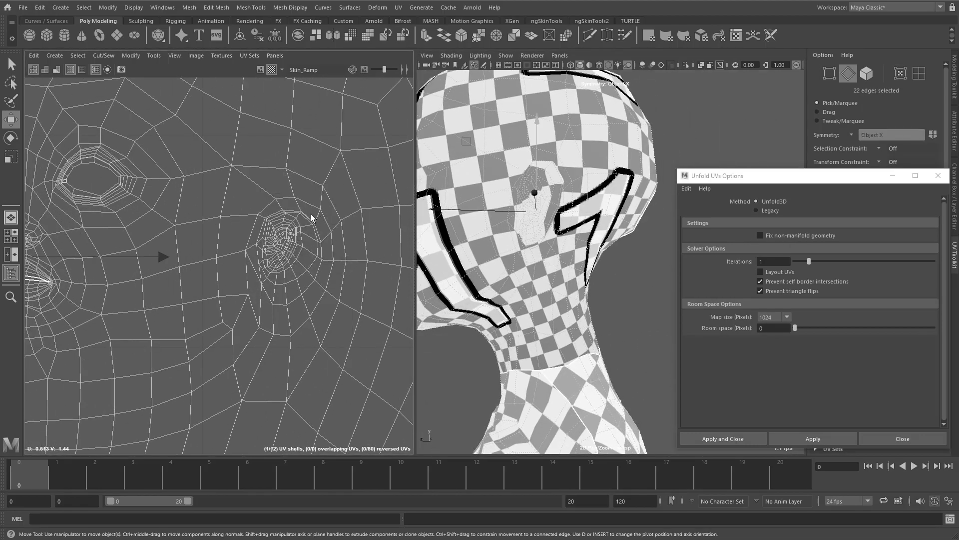
pyautogui.keyDown('shift'); pyautogui.moveTo(299, 240); pyautogui.dragTo(267, 254, button='right'); pyautogui.keyUp('shift')
# Move the two ear shells out of the head shell and unfold them.
pyautogui.moveTo(268, 255); pyautogui.dragTo(266, 222)
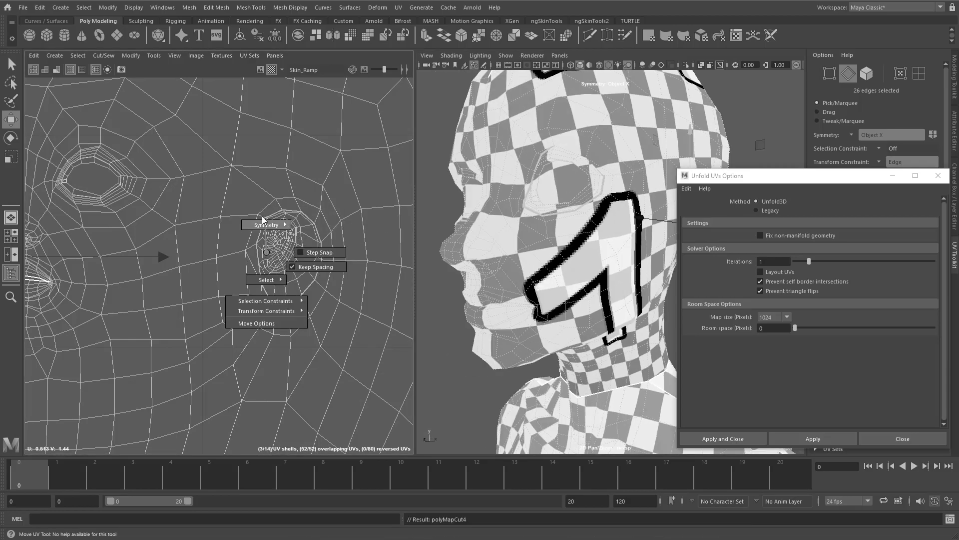
pyautogui.moveTo(270, 251); pyautogui.dragTo(310, 250, button='right')
pyautogui.click(290, 246)
pyautogui.keyDown('alt'); pyautogui.moveTo(291, 247); pyautogui.dragTo(142, 270, button='right'); pyautogui.keyUp('alt')
pyautogui.keyDown('alt'); pyautogui.moveTo(142, 270); pyautogui.dragTo(306, 242, button='middle'); pyautogui.keyUp('alt')
pyautogui.keyDown('shift'); pyautogui.click(160, 247); pyautogui.keyUp('shift')
pyautogui.keyDown('ctrl'); pyautogui.rightClick(160, 247); pyautogui.keyUp('ctrl')
pyautogui.keyDown('ctrl'); pyautogui.moveTo(160, 247); pyautogui.dragTo(207, 262, button='right'); pyautogui.keyUp('ctrl')
pyautogui.keyDown('alt'); pyautogui.moveTo(300, 240); pyautogui.dragTo(258, 213, button='right'); pyautogui.keyUp('alt')
pyautogui.keyDown('alt'); pyautogui.moveTo(258, 212); pyautogui.dragTo(228, 240, button='middle'); pyautogui.keyUp('alt')
pyautogui.click(828, 442)
# Scale the ear shells down and place them together just above the head shell.
pyautogui.keyDown('alt'); pyautogui.moveTo(265, 149); pyautogui.dragTo(344, 210, button='right'); pyautogui.keyUp('alt')
pyautogui.keyDown('alt'); pyautogui.moveTo(599, 260); pyautogui.dragTo(480, 255); pyautogui.keyUp('alt')
pyautogui.keyDown('alt'); pyautogui.moveTo(279, 250); pyautogui.dragTo(215, 225, button='right'); pyautogui.keyUp('alt')
pyautogui.press('r')
pyautogui.moveTo(167, 268); pyautogui.dragTo(204, 256)
pyautogui.keyDown('alt'); pyautogui.moveTo(240, 280); pyautogui.dragTo(200, 259, button='right'); pyautogui.keyUp('alt')
pyautogui.press('w')
pyautogui.moveTo(100, 245); pyautogui.dragTo(319, 274)
pyautogui.keyDown('alt'); pyautogui.moveTo(310, 280); pyautogui.dragTo(279, 265, button='right'); pyautogui.keyUp('alt')
pyautogui.moveTo(265, 174); pyautogui.dragTo(345, 235)
pyautogui.moveTo(302, 211); pyautogui.dragTo(240, 251)
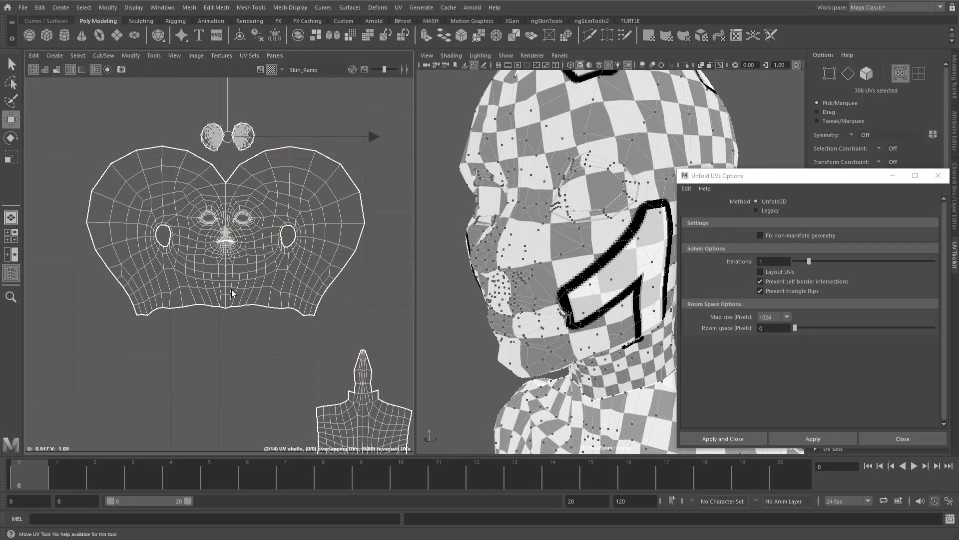
# Select the UVs of the head shell.
pyautogui.scroll(5, 220, 200)
pyautogui.scroll(3, 457, 289)
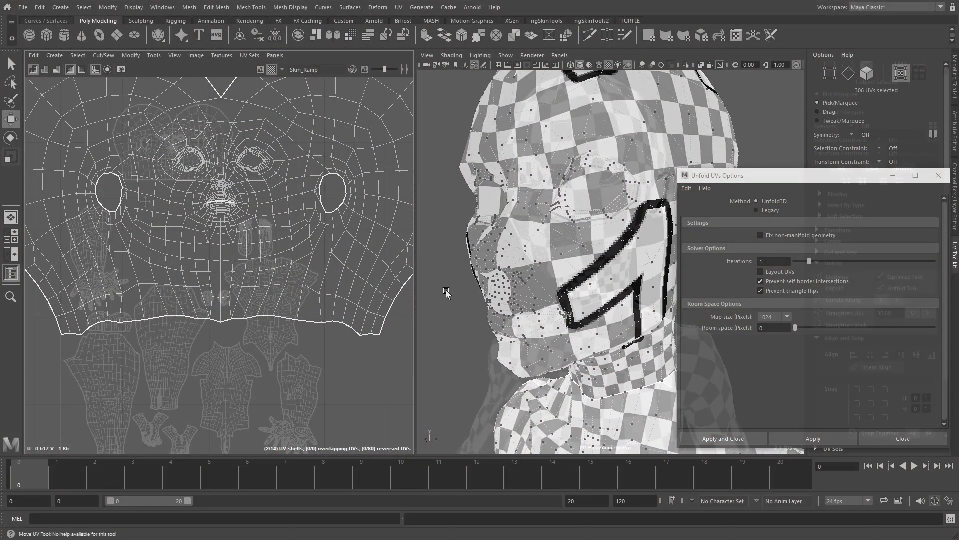
pyautogui.moveTo(288, 345); pyautogui.dragTo(288, 345)
pyautogui.keyDown('shift'); pyautogui.rightClick(530, 246); pyautogui.keyUp('shift')
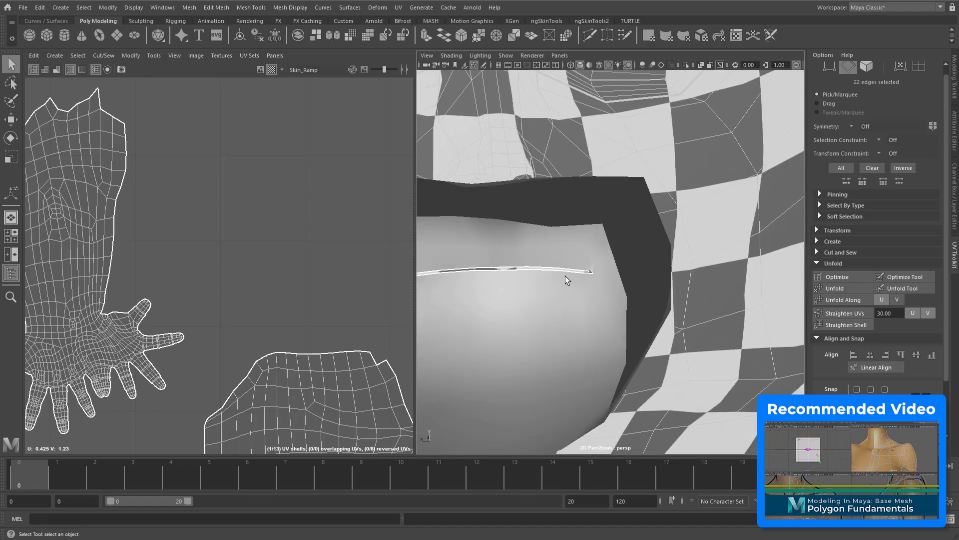
pyautogui.keyDown('ctrl'); pyautogui.moveTo(570, 268); pyautogui.dragTo(565, 398, button='right'); pyautogui.keyUp('ctrl')
pyautogui.keyDown('alt'); pyautogui.moveTo(272, 182); pyautogui.dragTo(200, 125, button='right'); pyautogui.keyUp('alt')
pyautogui.keyDown('alt'); pyautogui.moveTo(250, 130); pyautogui.dragTo(127, 333, button='middle'); pyautogui.keyUp('alt')
pyautogui.moveTo(150, 239); pyautogui.dragTo(195, 240, button='right')
pyautogui.moveTo(47, 86); pyautogui.dragTo(398, 278)
pyautogui.keyDown('alt'); pyautogui.moveTo(232, 152); pyautogui.dragTo(324, 271, button='right'); pyautogui.keyUp('alt')
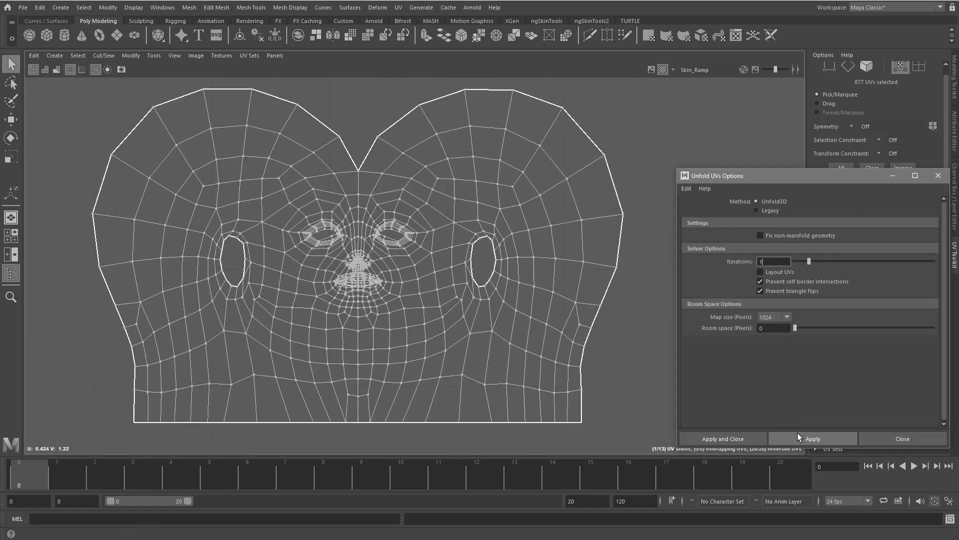
# Unfold the head shell's selected UVs with the Legacy method, using a Horizontal and a Vertical constraint in turn.
pyautogui.click(813, 439)
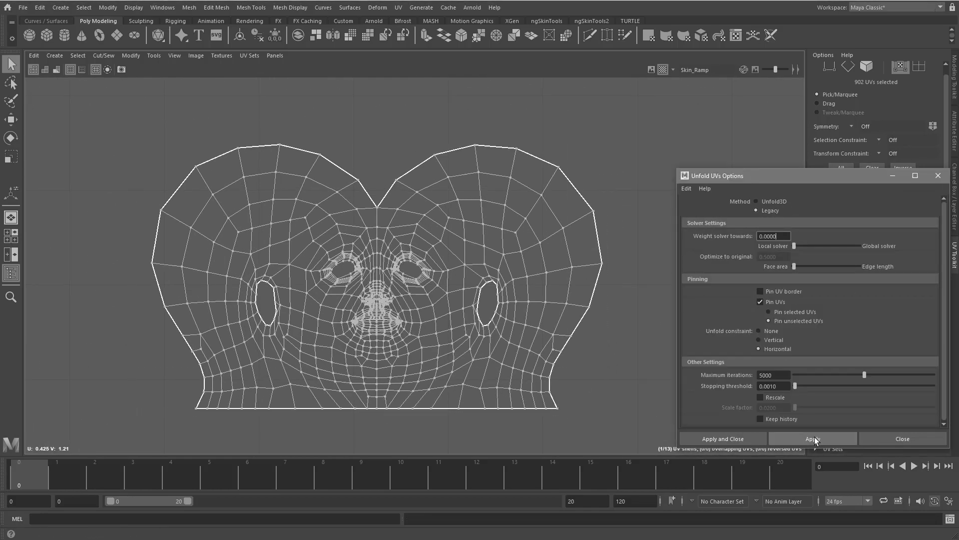
pyautogui.click(813, 439)
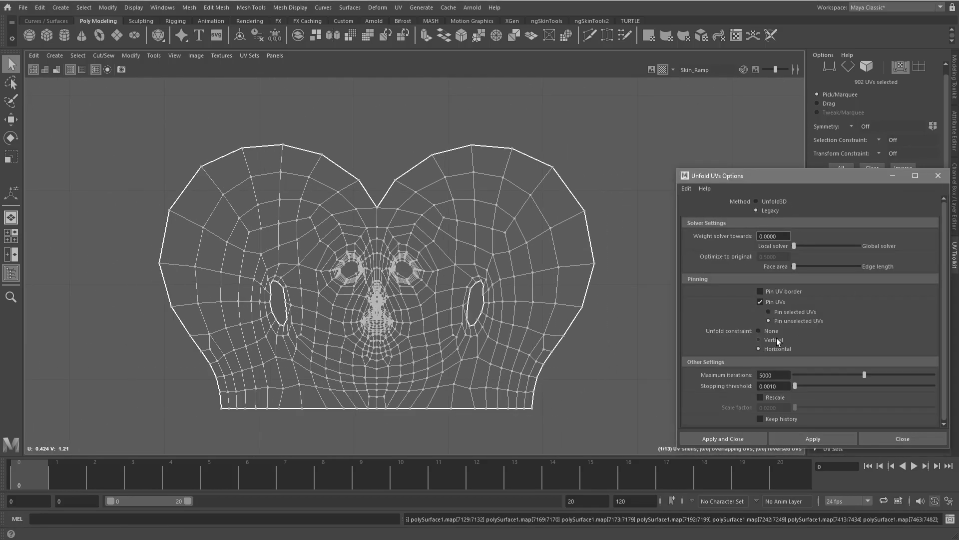
pyautogui.click(816, 439)
pyautogui.click(775, 340)
pyautogui.click(813, 439)
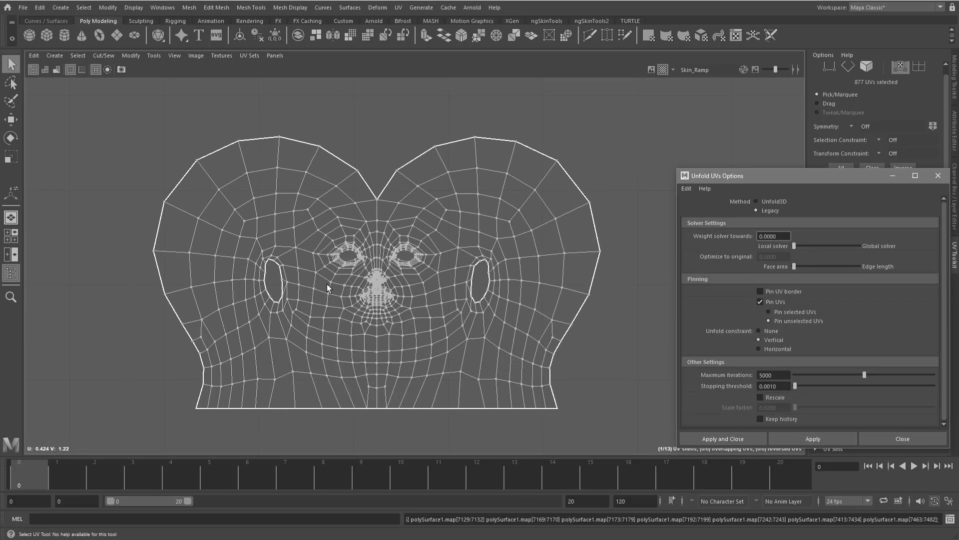
# Marquee the column of UVs along the head shell's vertical centre line.
pyautogui.keyDown('alt'); pyautogui.moveTo(327, 290); pyautogui.dragTo(570, 400, button='right'); pyautogui.keyUp('alt')
pyautogui.keyDown('alt'); pyautogui.moveTo(570, 435); pyautogui.dragTo(355, 260, button='middle'); pyautogui.keyUp('alt')
pyautogui.keyDown('alt'); pyautogui.moveTo(355, 260); pyautogui.dragTo(444, 258, button='right'); pyautogui.keyUp('alt')
pyautogui.keyDown('alt'); pyautogui.moveTo(509, 280); pyautogui.dragTo(483, 439, button='middle'); pyautogui.keyUp('alt')
pyautogui.keyDown('alt'); pyautogui.moveTo(484, 440); pyautogui.dragTo(319, 246, button='right'); pyautogui.keyUp('alt')
pyautogui.keyDown('alt'); pyautogui.moveTo(594, 309); pyautogui.dragTo(130, 234, button='right'); pyautogui.keyUp('alt')
pyautogui.keyDown('alt'); pyautogui.moveTo(350, 235); pyautogui.dragTo(411, 205, button='middle'); pyautogui.keyUp('alt')
pyautogui.moveTo(417, 140); pyautogui.dragTo(404, 377)
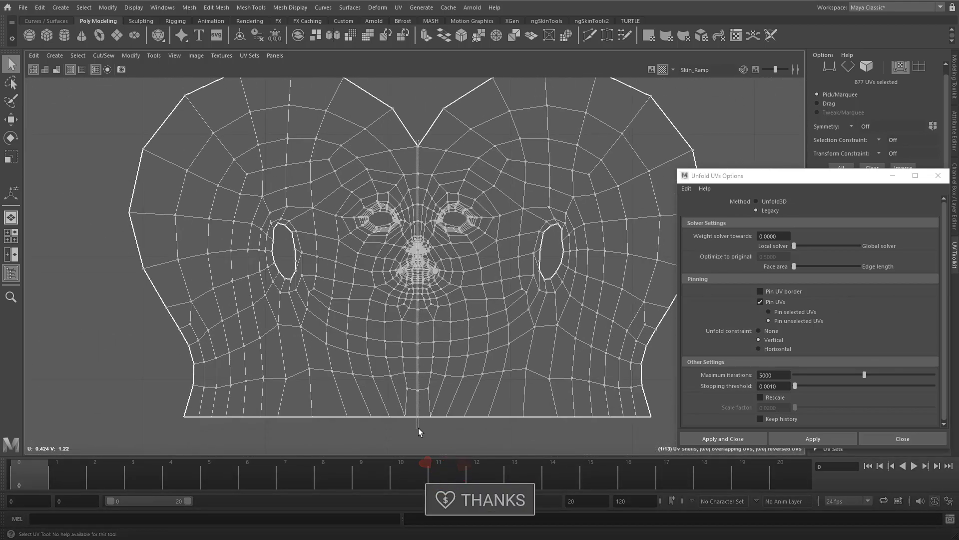
pyautogui.keyDown('alt'); pyautogui.moveTo(418, 431); pyautogui.dragTo(500, 435, button='right'); pyautogui.keyUp('alt')
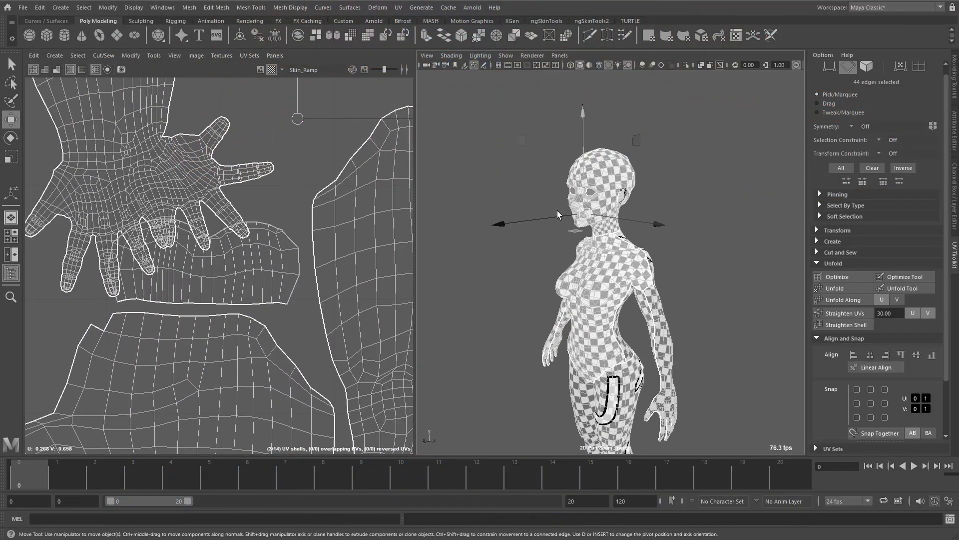
# Refine the edge selection along the seam at the corner of the mouth with the mesh smoothed, and select the shell's faces.
pyautogui.scroll(5, 598, 250)
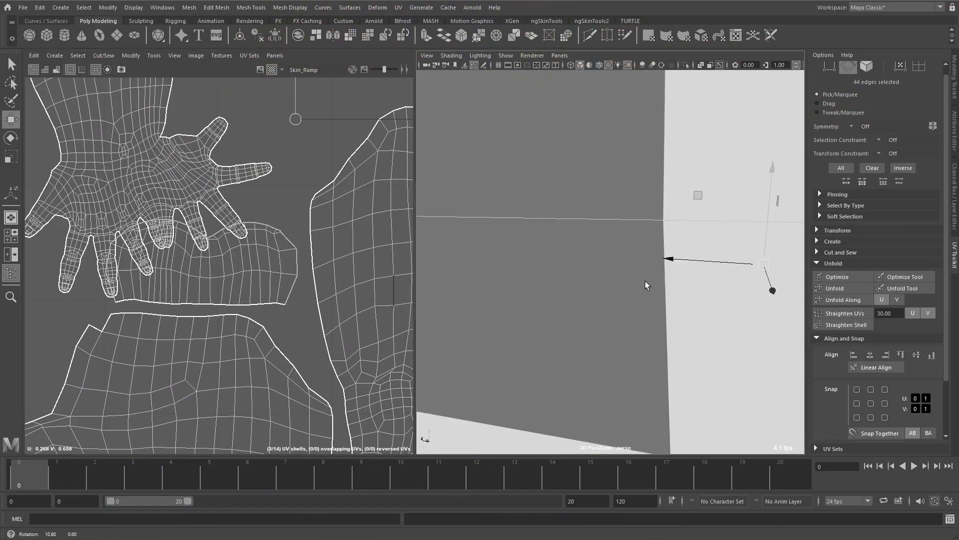
pyautogui.scroll(-5, 451, 268)
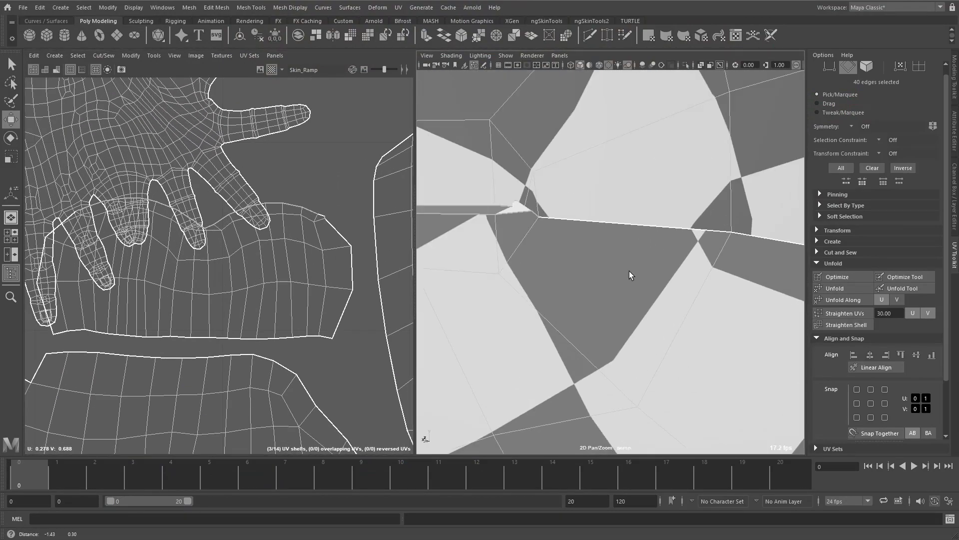
pyautogui.scroll(3, 551, 255)
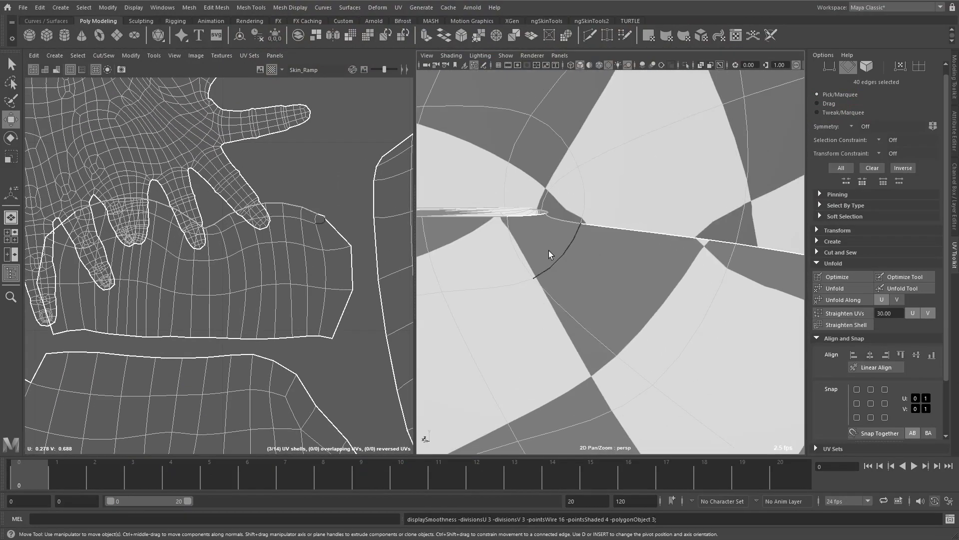
pyautogui.scroll(3, 139, 300)
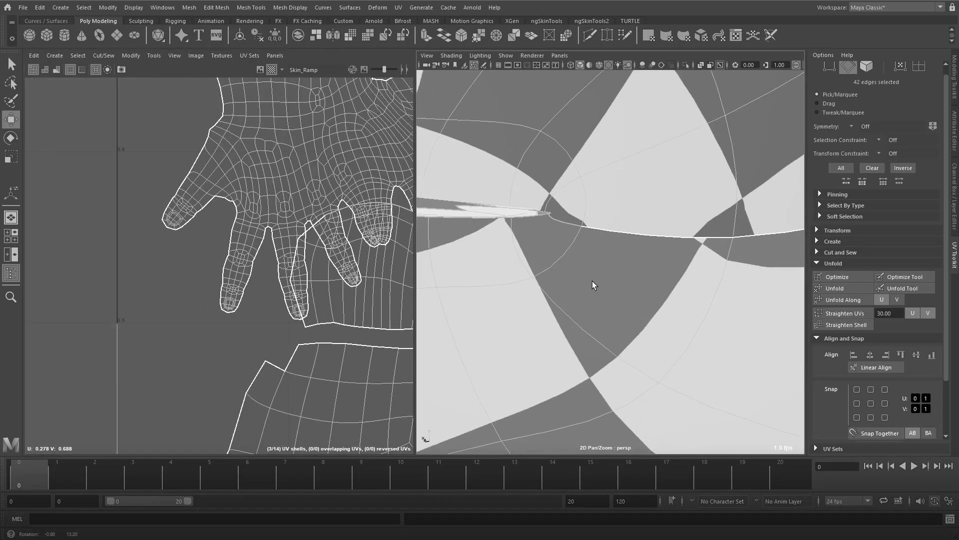
pyautogui.keyDown('ctrl'); pyautogui.moveTo(372, 245); pyautogui.dragTo(280, 247, button='right'); pyautogui.keyUp('ctrl')
pyautogui.keyDown('shift'); pyautogui.moveTo(590, 265); pyautogui.dragTo(587, 219, button='right'); pyautogui.keyUp('shift')
pyautogui.keyDown('alt'); pyautogui.moveTo(586, 218); pyautogui.dragTo(580, 259); pyautogui.keyUp('alt')
pyautogui.press('w')
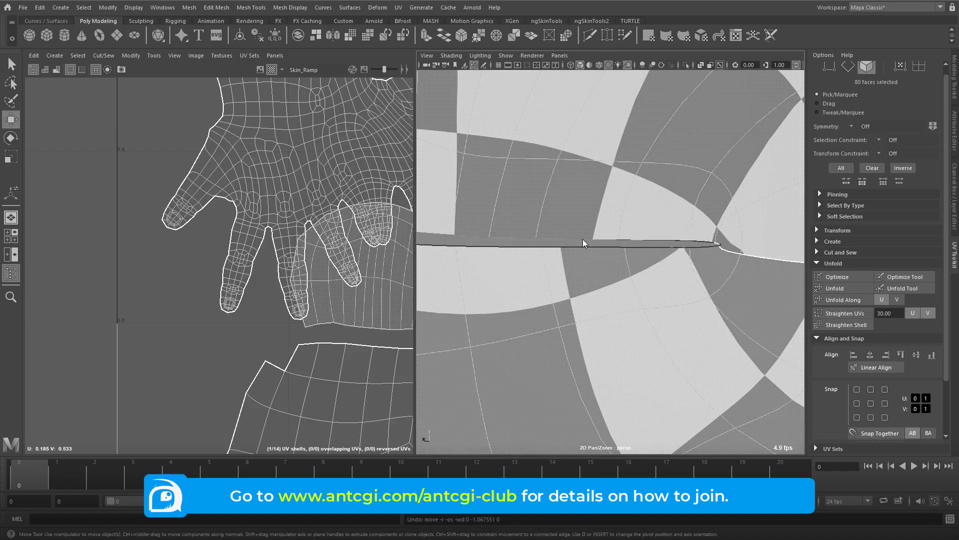
pyautogui.click(586, 246)
pyautogui.scroll(-3, 586, 251)
pyautogui.keyDown('alt'); pyautogui.moveTo(587, 251); pyautogui.dragTo(627, 293); pyautogui.keyUp('alt')
pyautogui.click(719, 168)
pyautogui.keyDown('shift'); pyautogui.click(528, 185); pyautogui.keyUp('shift')
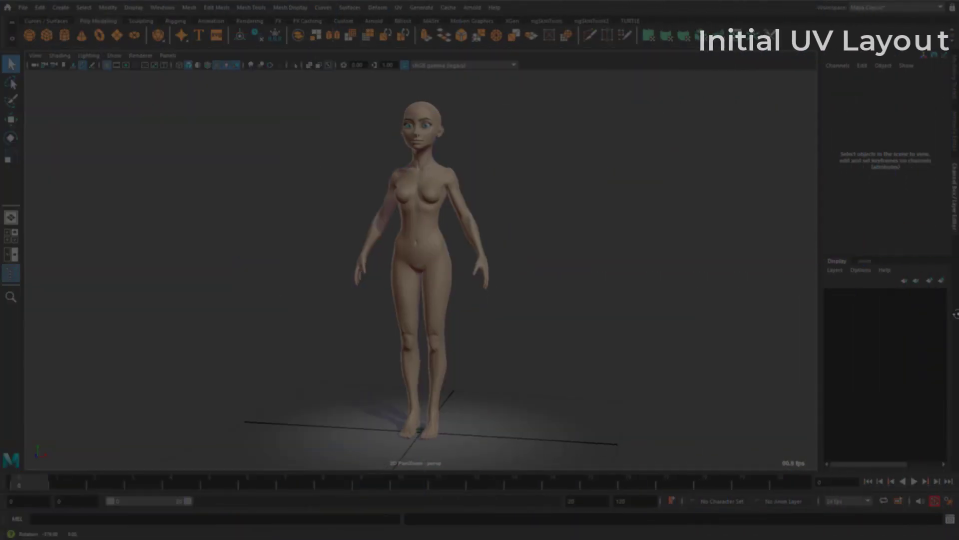
# Try multisampling anti-aliasing and screen-space ambient occlusion in the Viewport 2.0 settings, switching each one off again.
pyautogui.keyDown('alt'); pyautogui.moveTo(574, 305); pyautogui.dragTo(469, 320); pyautogui.keyUp('alt')
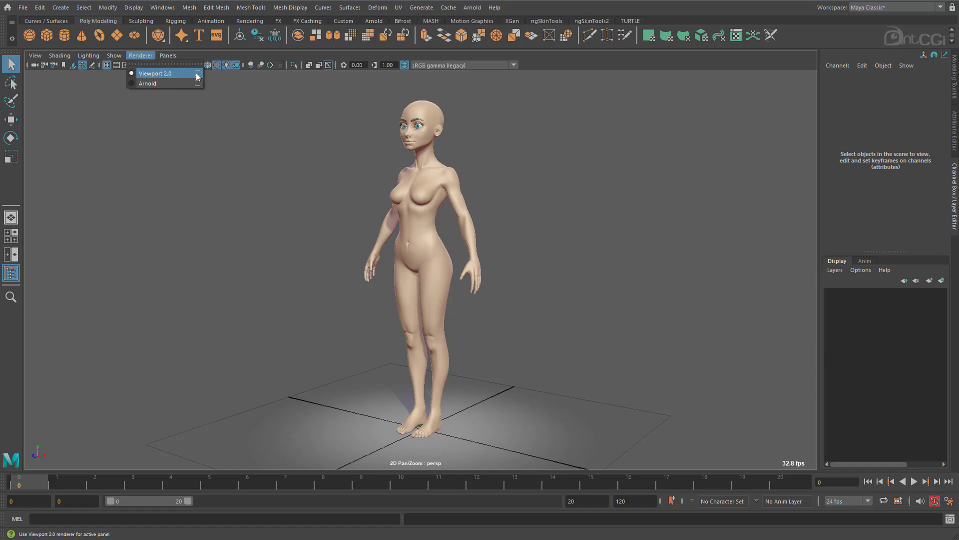
pyautogui.click(198, 75)
pyautogui.click(57, 361)
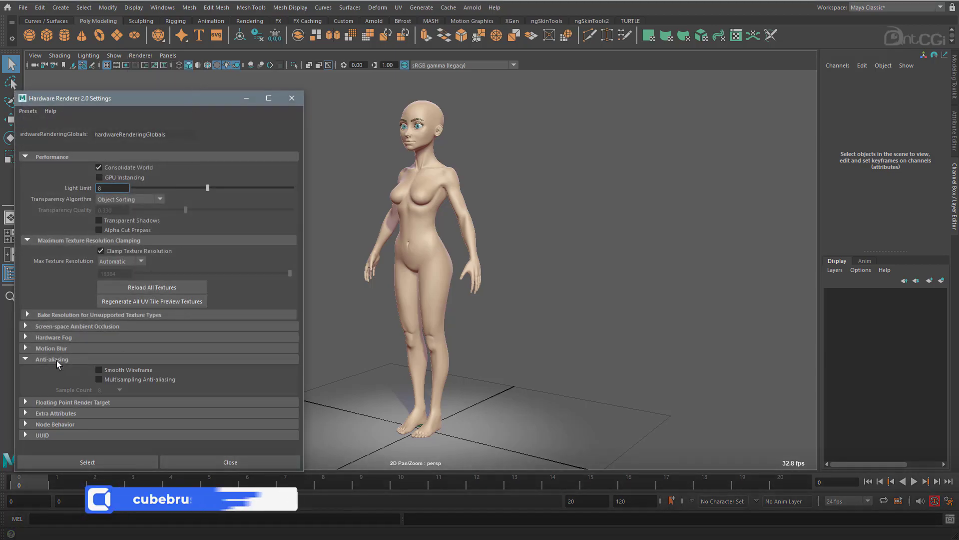
pyautogui.click(122, 379)
pyautogui.click(122, 379)
pyautogui.click(87, 326)
pyautogui.click(108, 335)
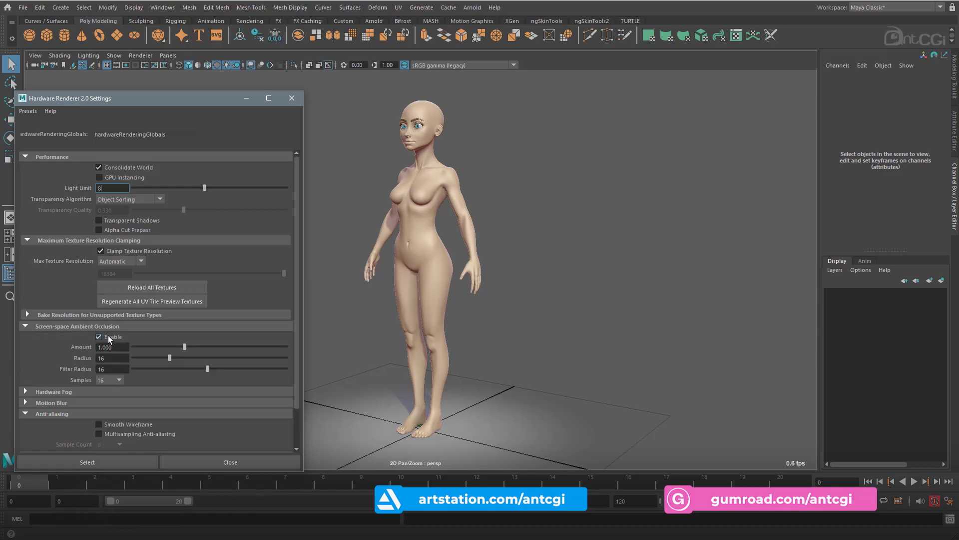
pyautogui.click(108, 335)
pyautogui.click(217, 457)
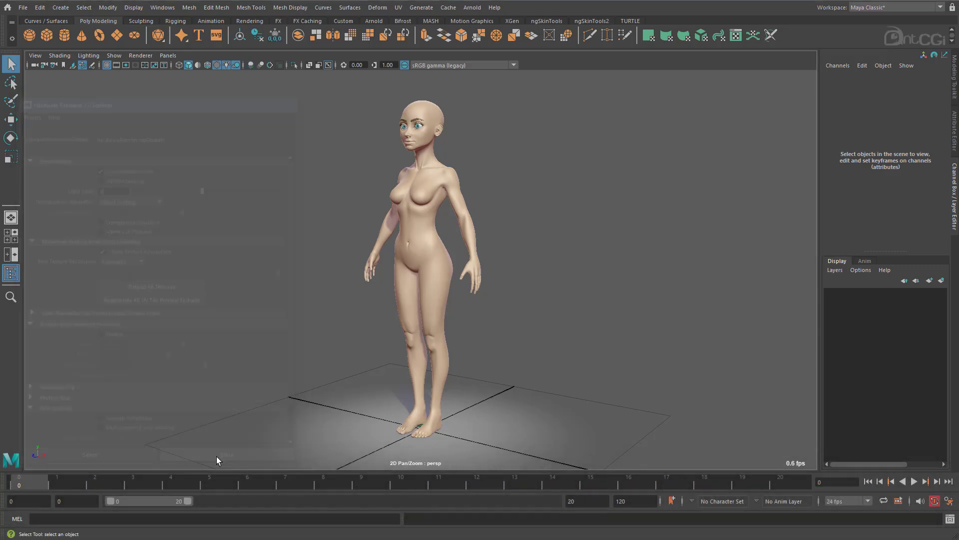
# Split the workspace into two side-by-side views and show the UV Editor beside the perspective view.
pyautogui.keyDown('alt'); pyautogui.moveTo(439, 304); pyautogui.dragTo(422, 307); pyautogui.keyUp('alt')
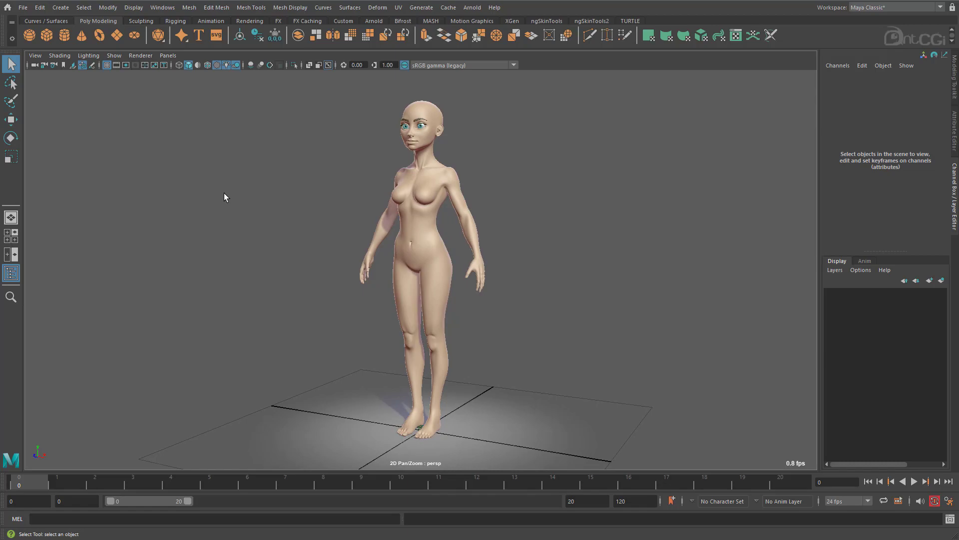
pyautogui.click(16, 257)
pyautogui.click(168, 56)
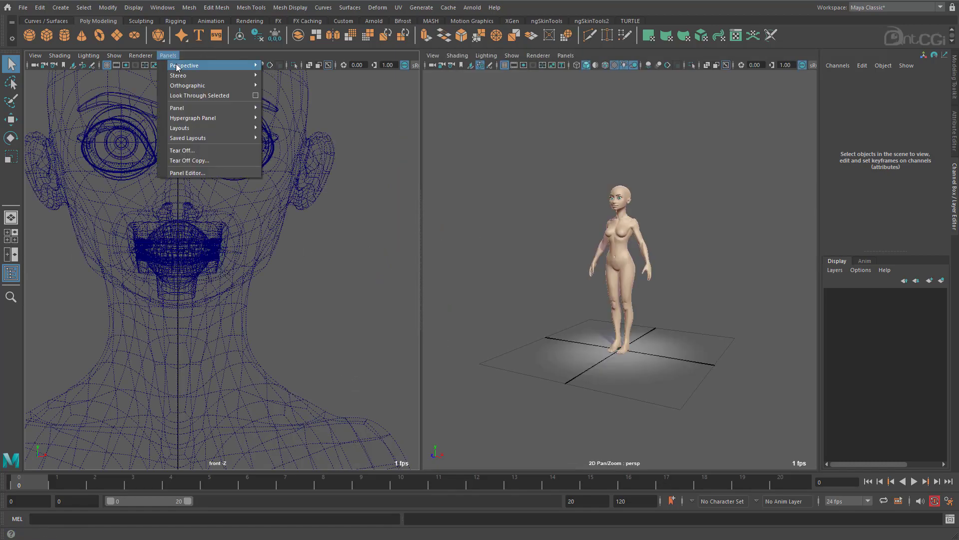
pyautogui.moveTo(218, 108)
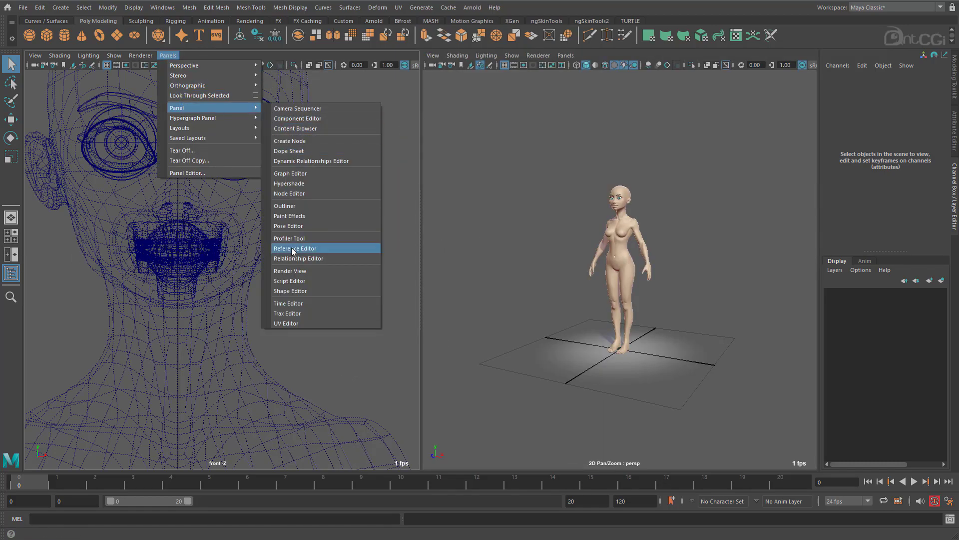
pyautogui.click(295, 324)
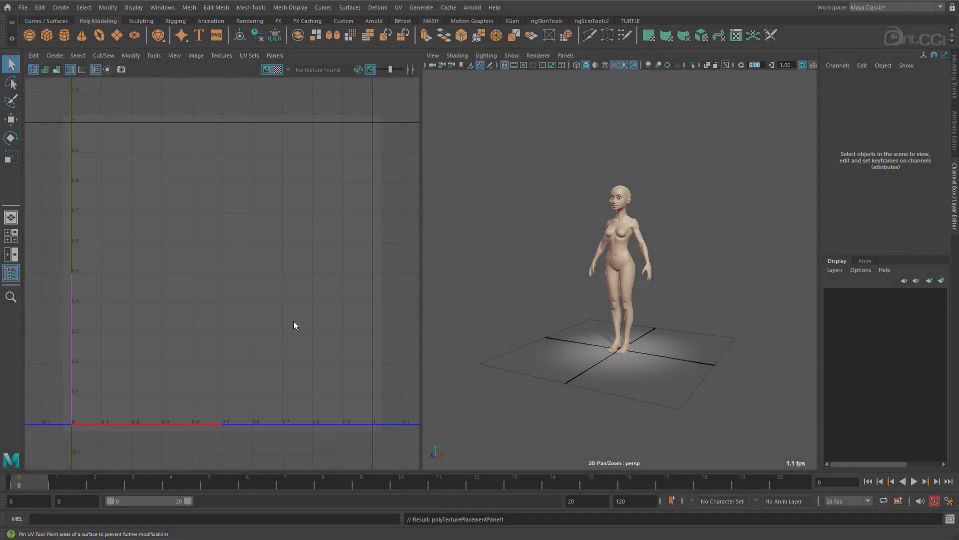
# Select the character's body mesh to display its existing UVs, and look over the layout.
pyautogui.scroll(-3, 248, 317)
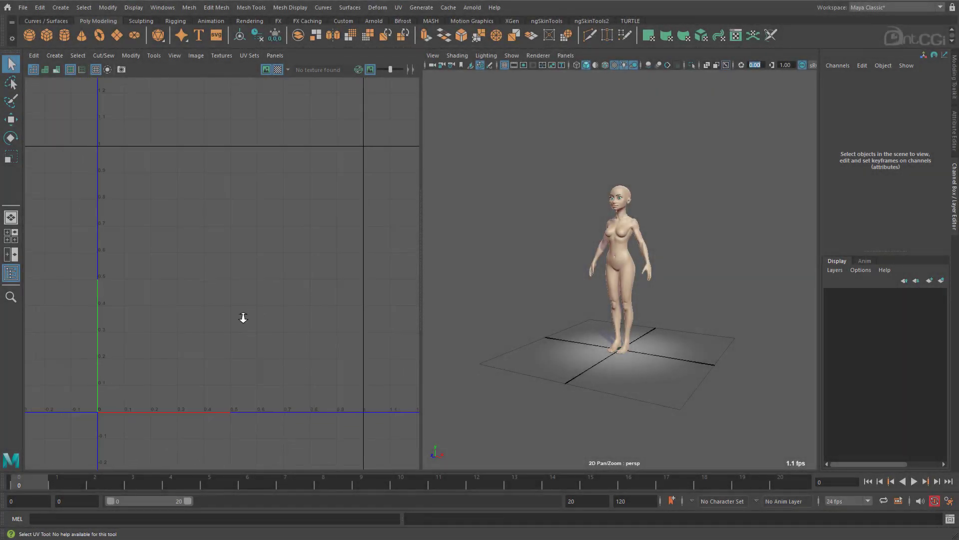
pyautogui.keyDown('alt'); pyautogui.moveTo(58, 285); pyautogui.dragTo(231, 288, button='right'); pyautogui.keyUp('alt')
pyautogui.click(631, 259)
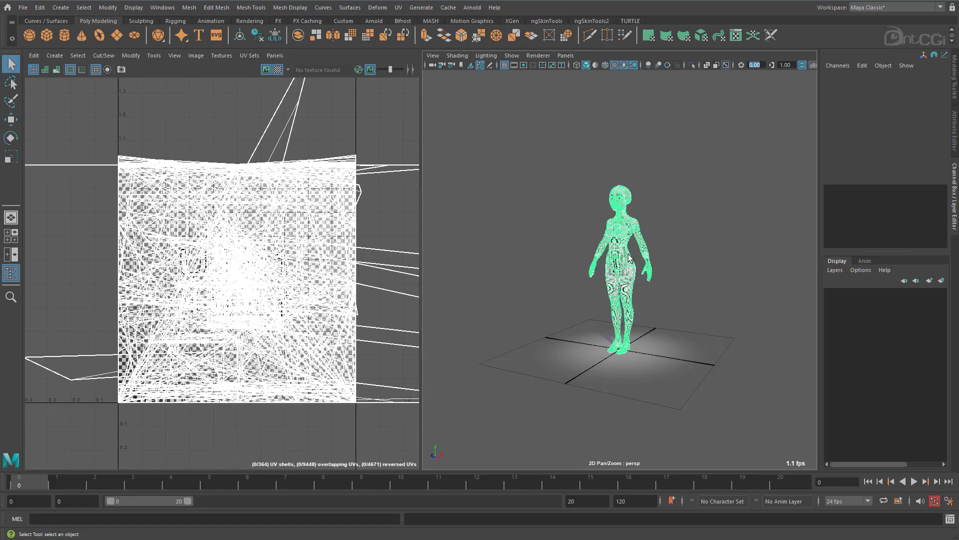
pyautogui.keyDown('alt'); pyautogui.moveTo(629, 259); pyautogui.dragTo(702, 230, button='right'); pyautogui.keyUp('alt')
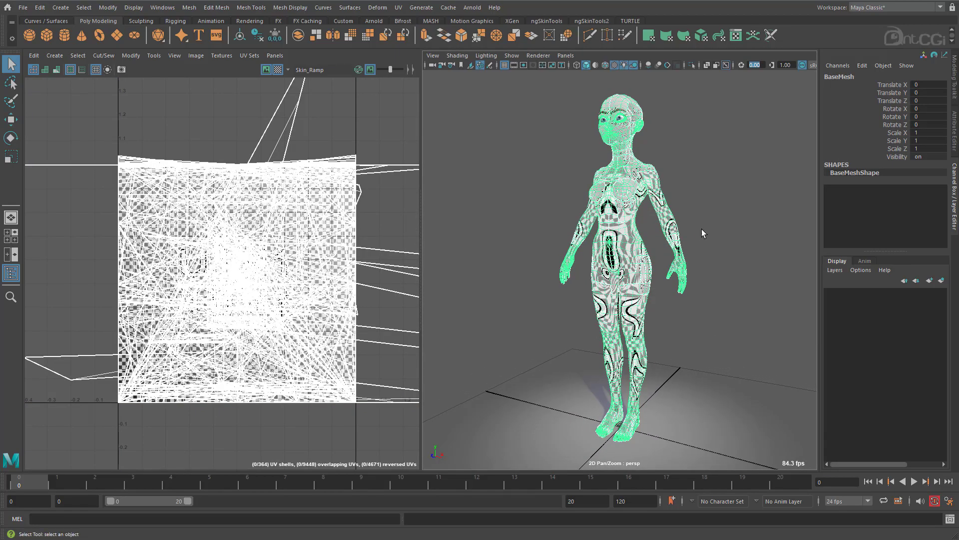
pyautogui.keyDown('alt'); pyautogui.moveTo(135, 289); pyautogui.dragTo(316, 283, button='right'); pyautogui.keyUp('alt')
pyautogui.keyDown('alt'); pyautogui.moveTo(316, 284); pyautogui.dragTo(0, 327, button='middle'); pyautogui.keyUp('alt')
pyautogui.keyDown('alt'); pyautogui.moveTo(226, 296); pyautogui.dragTo(312, 333, button='middle'); pyautogui.keyUp('alt')
pyautogui.keyDown('alt'); pyautogui.moveTo(312, 333); pyautogui.dragTo(239, 297, button='right'); pyautogui.keyUp('alt')
pyautogui.keyDown('alt'); pyautogui.moveTo(626, 263); pyautogui.dragTo(422, 262); pyautogui.keyUp('alt')
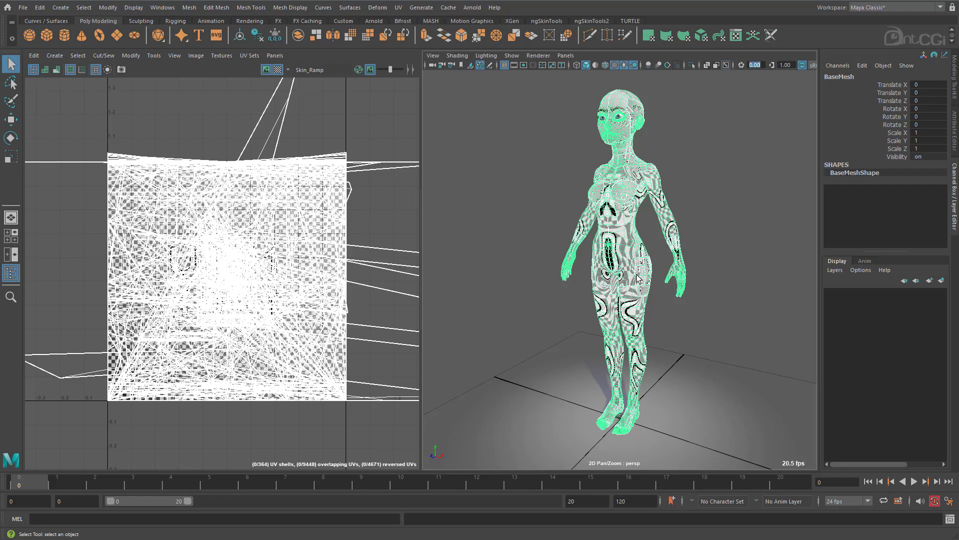
# Turn off the body mesh's smooth preview and apply a planar UV projection from the Z axis, fitted to the bounding box.
pyautogui.press('1')
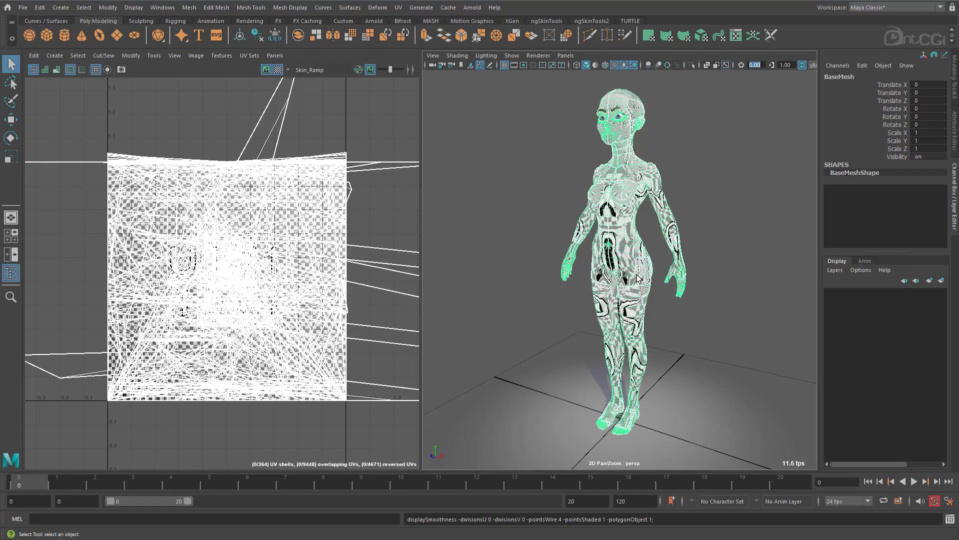
pyautogui.press('space')
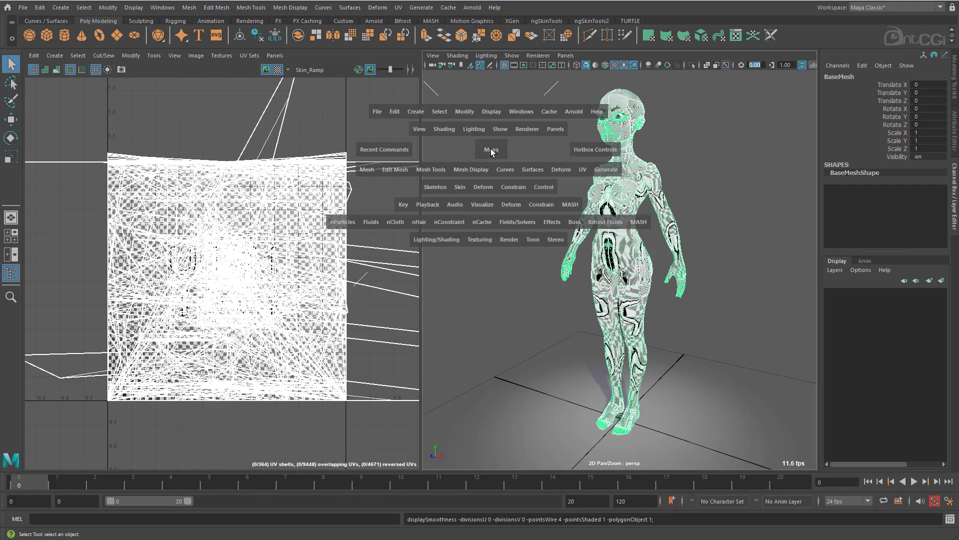
pyautogui.click(583, 170)
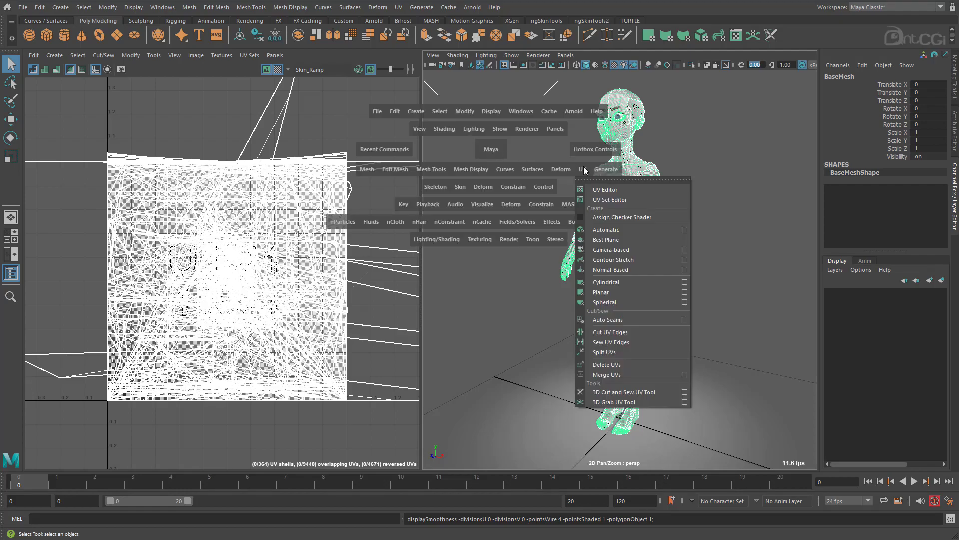
pyautogui.click(685, 293)
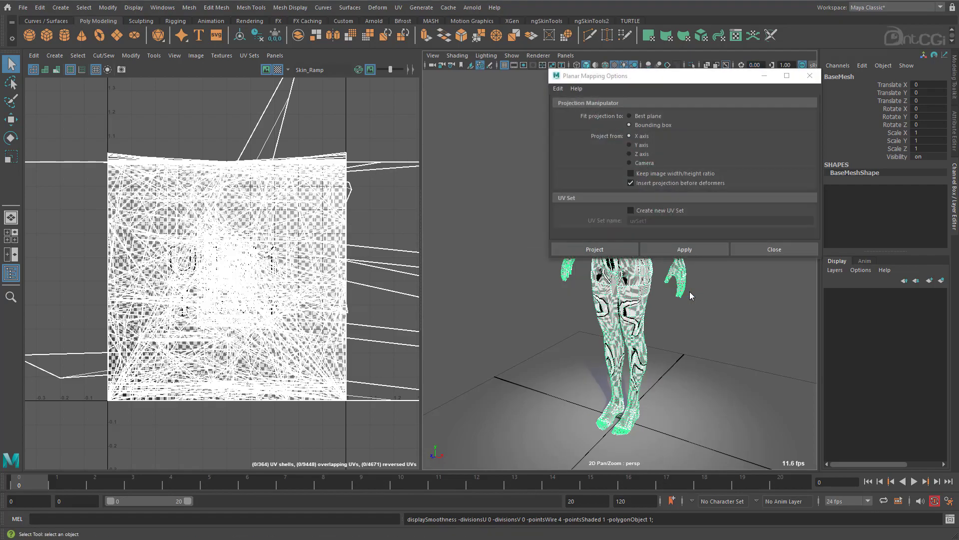
pyautogui.moveTo(710, 82); pyautogui.dragTo(350, 111)
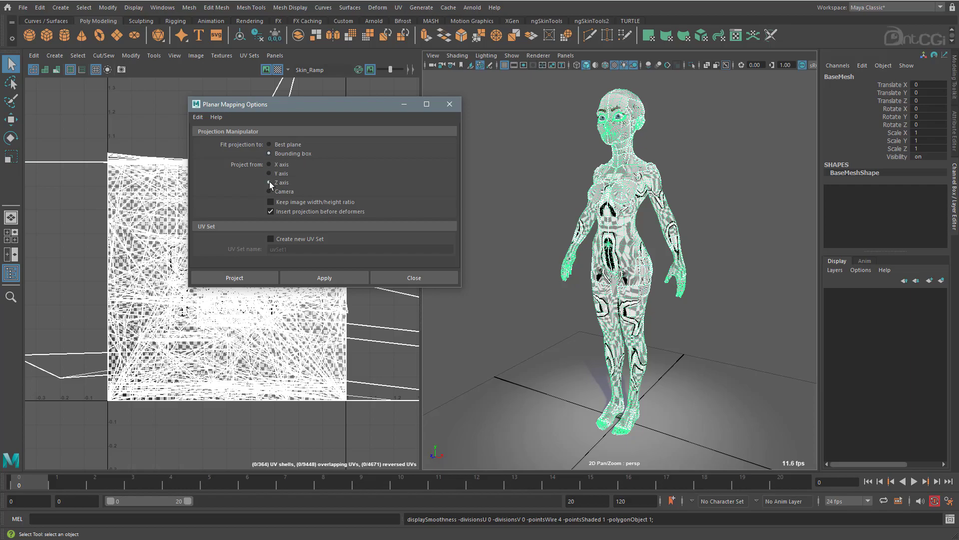
pyautogui.click(239, 277)
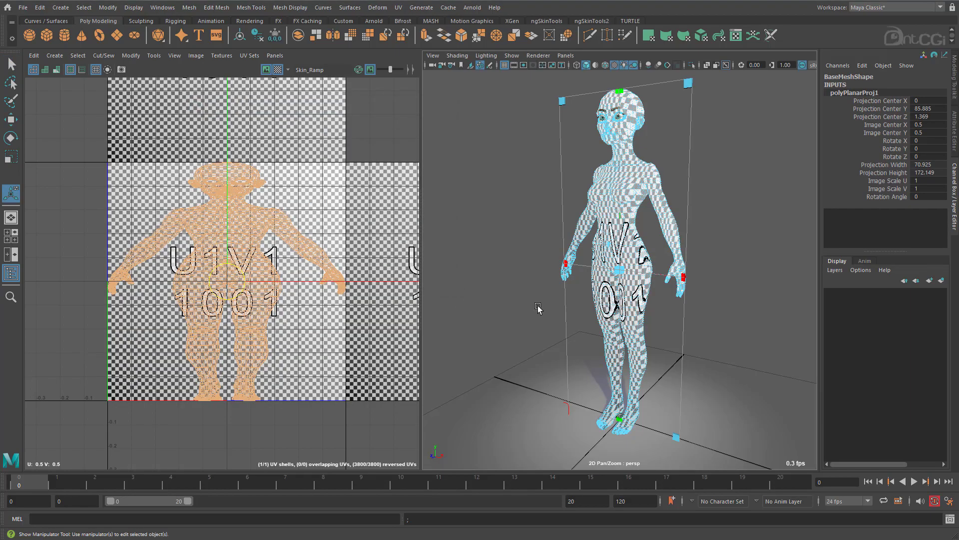
# Exit the projection manipulator, reselect the whole body mesh and delete its construction history.
pyautogui.keyDown('alt'); pyautogui.moveTo(610, 213); pyautogui.dragTo(648, 209); pyautogui.keyUp('alt')
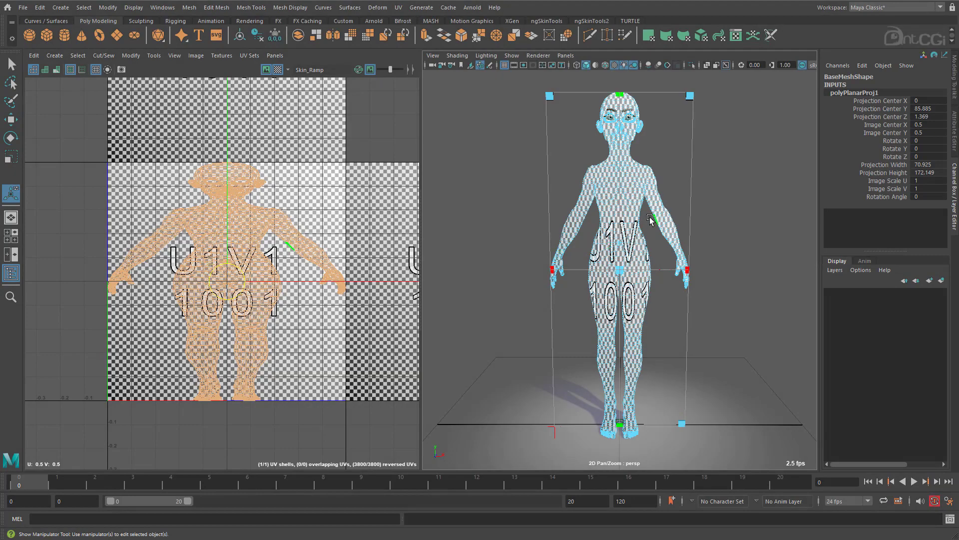
pyautogui.keyDown('alt'); pyautogui.moveTo(650, 220); pyautogui.dragTo(596, 250); pyautogui.keyUp('alt')
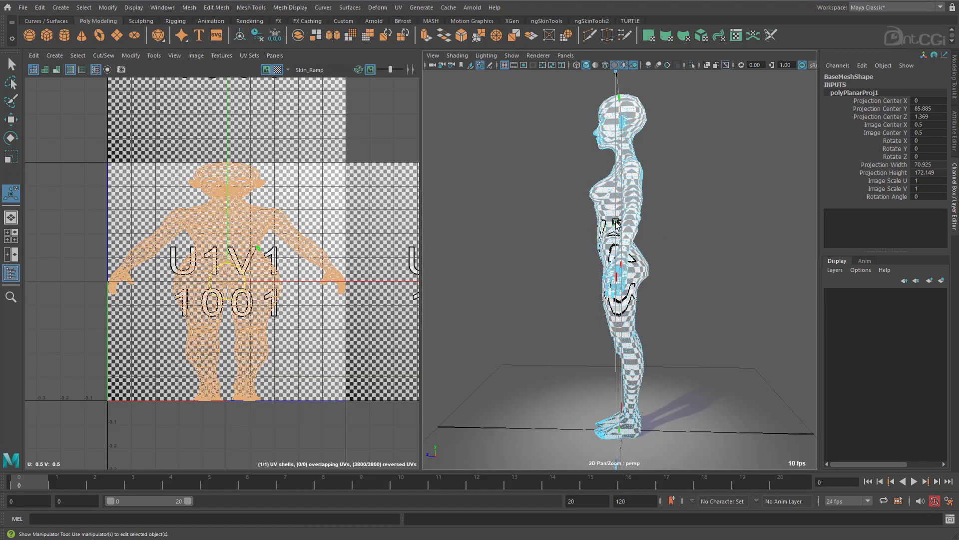
pyautogui.keyDown('alt'); pyautogui.moveTo(742, 242); pyautogui.dragTo(631, 240); pyautogui.keyUp('alt')
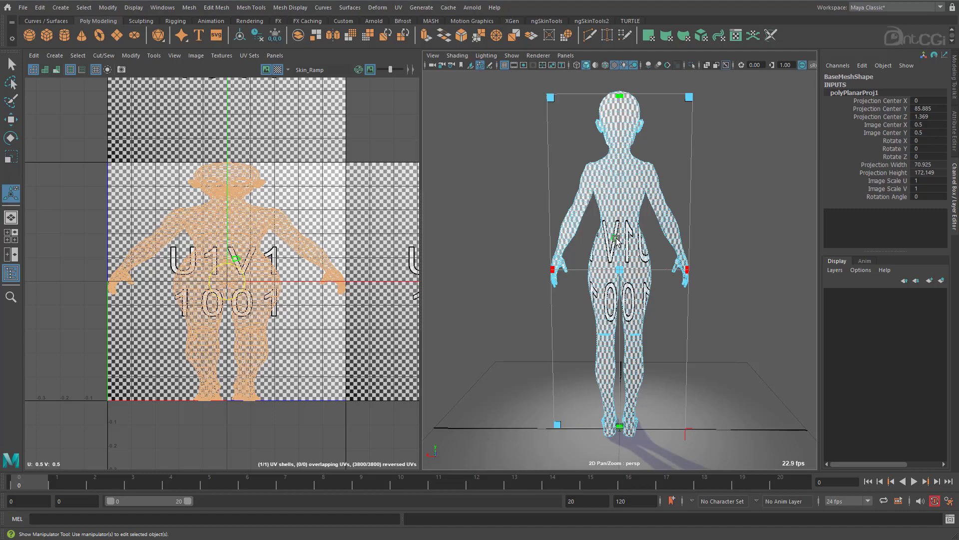
pyautogui.keyDown('alt'); pyautogui.moveTo(616, 240); pyautogui.dragTo(730, 266); pyautogui.keyUp('alt')
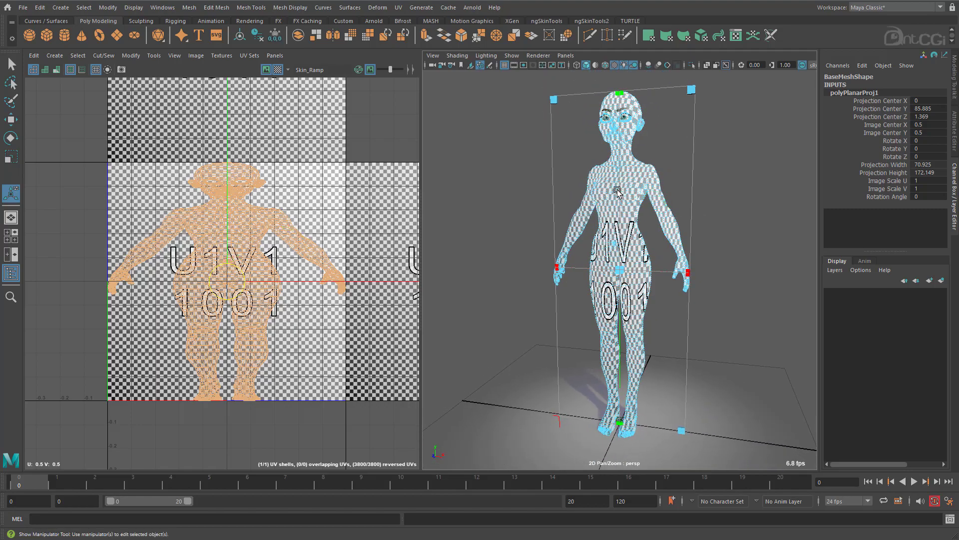
pyautogui.press('q')
pyautogui.click(670, 178)
pyautogui.click(609, 184)
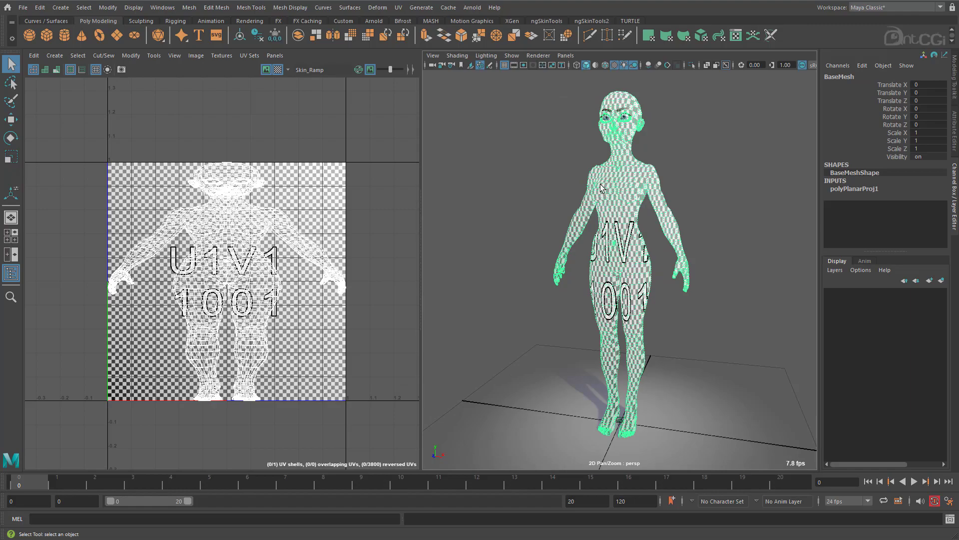
pyautogui.click(40, 7)
pyautogui.moveTo(92, 130)
pyautogui.click(213, 128)
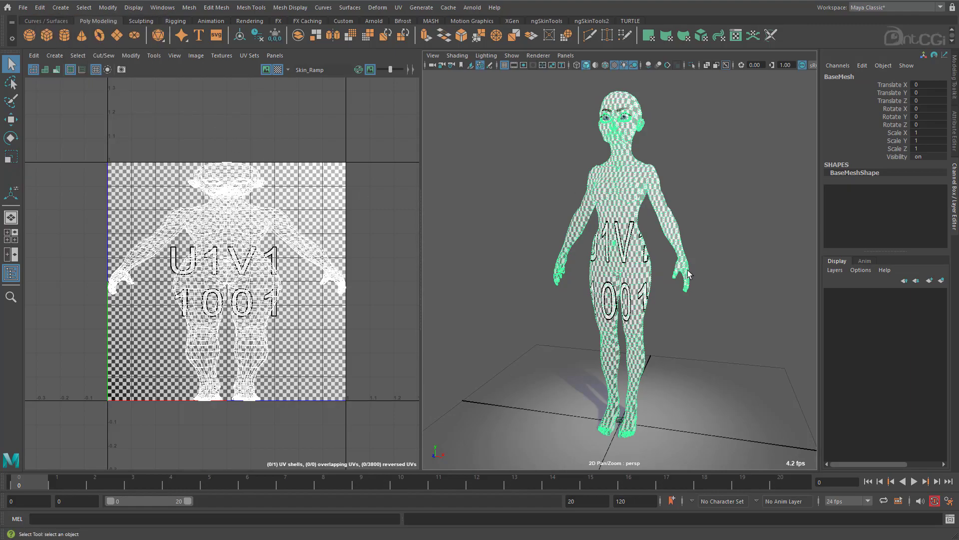
# Turn off the texture image and the checker pattern in the UV Editor.
pyautogui.moveTo(688, 274)
pyautogui.keyDown('alt'); pyautogui.mouseDown()
pyautogui.moveTo(660, 274)
pyautogui.moveTo(685, 272)
pyautogui.mouseUp(); pyautogui.keyUp('alt')
pyautogui.click(266, 70)
pyautogui.keyDown('alt'); pyautogui.moveTo(276, 183); pyautogui.dragTo(293, 187, button='right'); pyautogui.keyUp('alt')
pyautogui.keyDown('alt'); pyautogui.moveTo(294, 187); pyautogui.dragTo(286, 196, button='middle'); pyautogui.keyUp('alt')
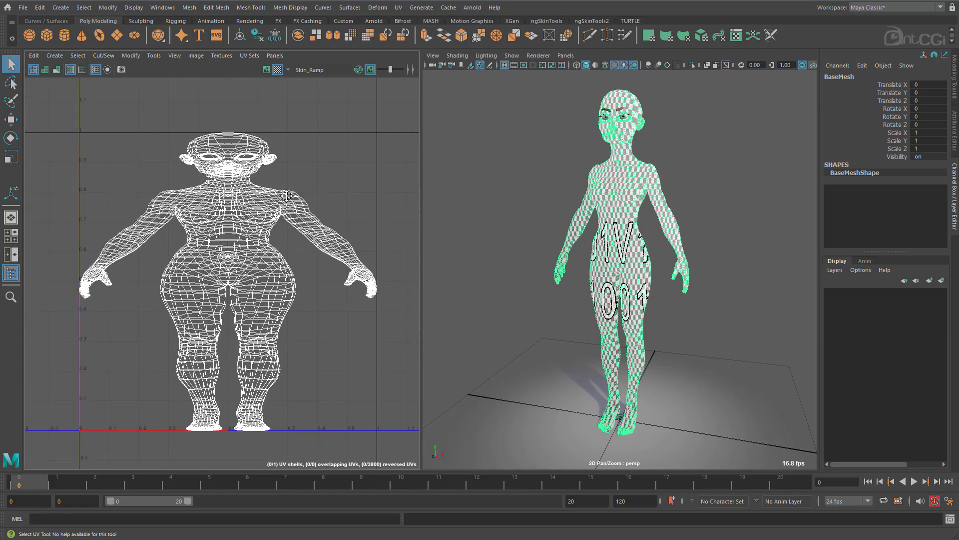
pyautogui.click(277, 70)
# Show the perspective view with the default material and default lighting, and deselect the body.
pyautogui.click(457, 56)
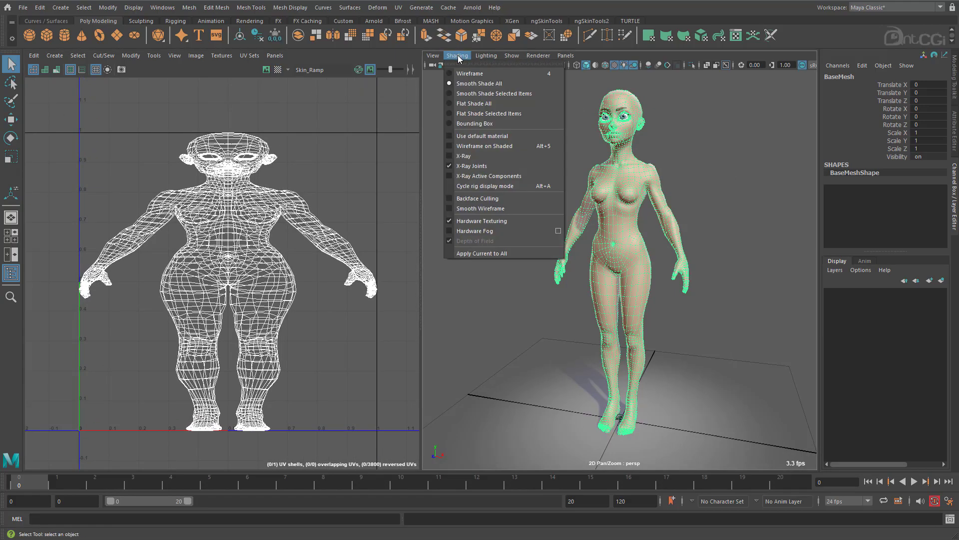
pyautogui.click(479, 136)
pyautogui.click(486, 55)
pyautogui.click(489, 69)
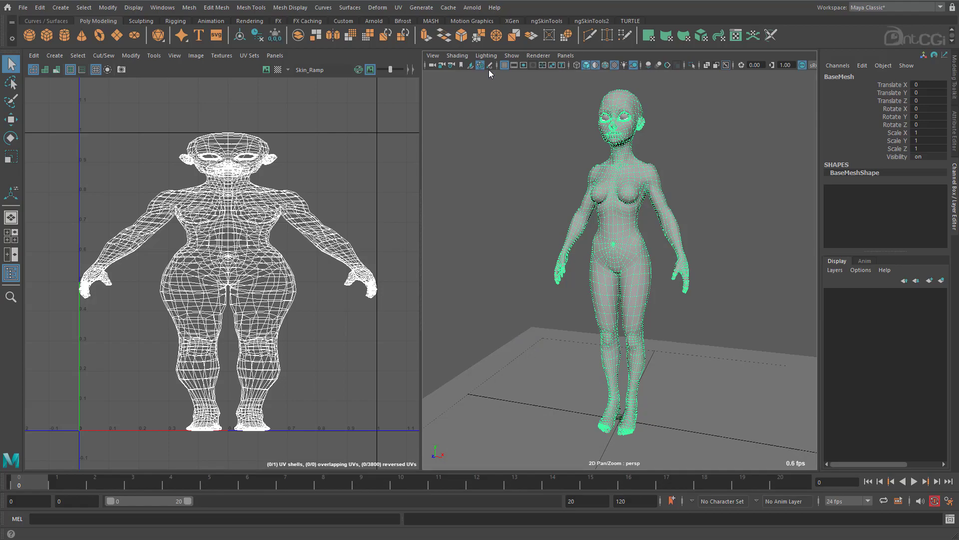
pyautogui.click(511, 139)
# Select the edge loop around the middle of the neck and cut the UVs along it.
pyautogui.keyDown('alt'); pyautogui.moveTo(511, 139); pyautogui.dragTo(553, 225); pyautogui.keyUp('alt')
pyautogui.keyDown('alt'); pyautogui.moveTo(552, 225); pyautogui.dragTo(673, 192, button='right'); pyautogui.keyUp('alt')
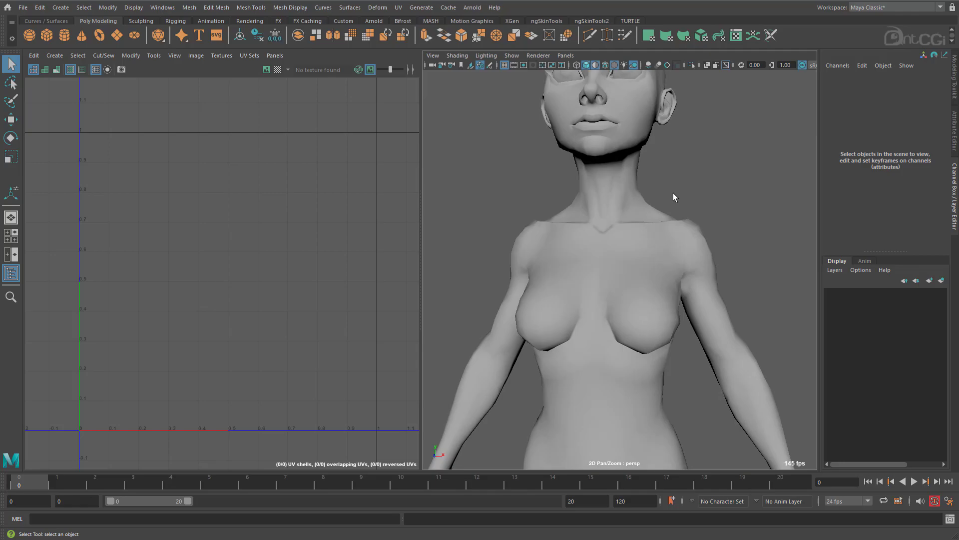
pyautogui.keyDown('alt'); pyautogui.moveTo(673, 193); pyautogui.dragTo(691, 283, button='middle'); pyautogui.keyUp('alt')
pyautogui.click(645, 298)
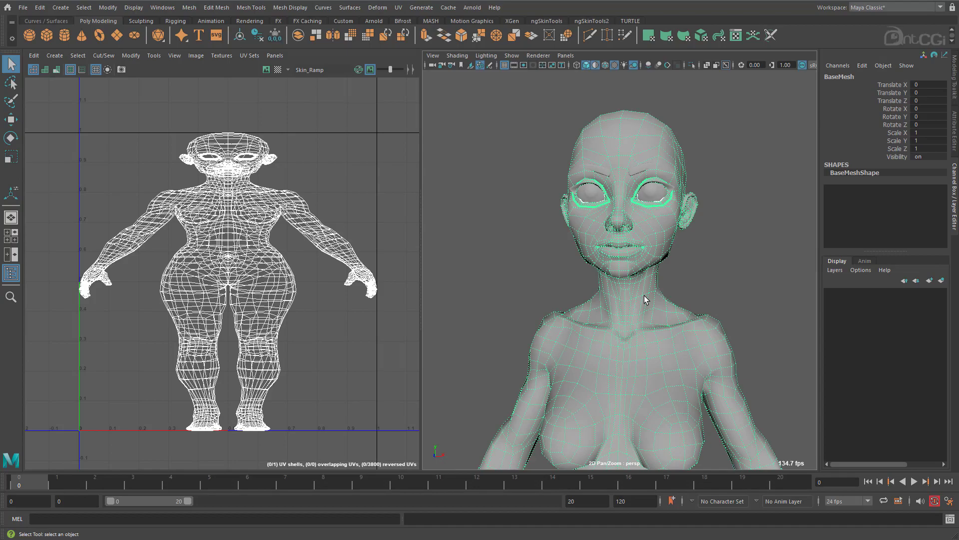
pyautogui.keyDown('alt'); pyautogui.moveTo(627, 308); pyautogui.dragTo(609, 290); pyautogui.keyUp('alt')
pyautogui.moveTo(609, 291); pyautogui.dragTo(608, 265, button='right')
pyautogui.keyDown('alt'); pyautogui.moveTo(550, 284); pyautogui.dragTo(595, 211, button='right'); pyautogui.keyUp('alt')
pyautogui.click(608, 252)
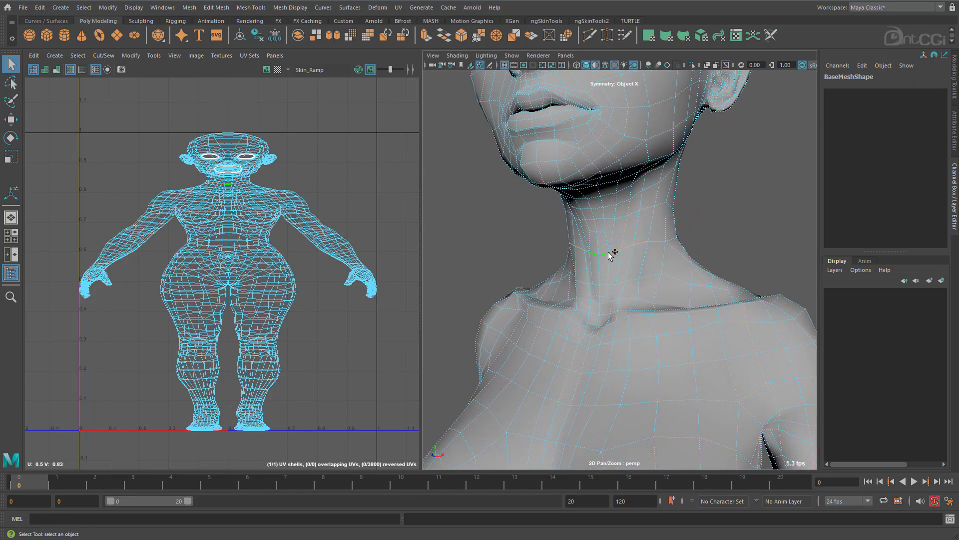
pyautogui.keyDown('alt'); pyautogui.moveTo(608, 252); pyautogui.dragTo(524, 268); pyautogui.keyUp('alt')
pyautogui.keyDown('alt'); pyautogui.moveTo(599, 237); pyautogui.dragTo(699, 274); pyautogui.keyUp('alt')
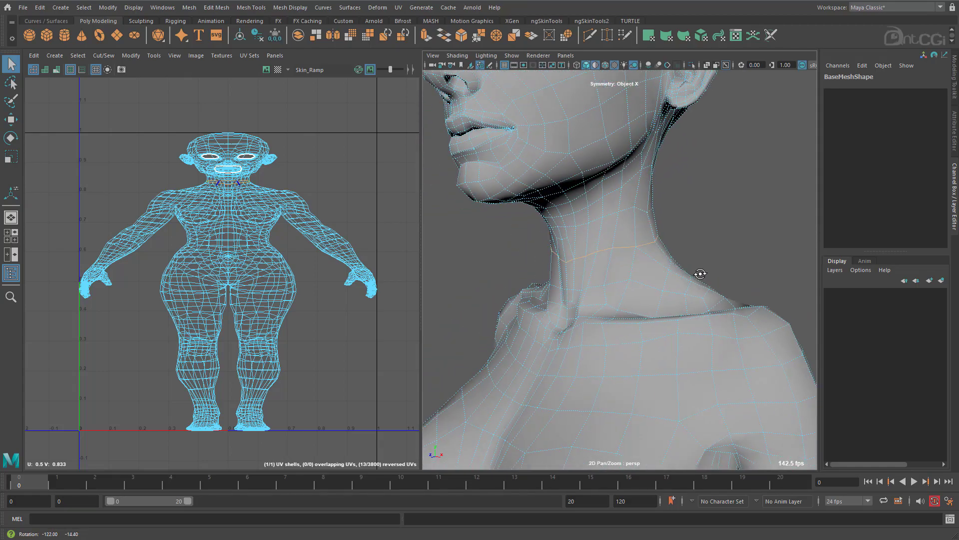
pyautogui.keyDown('shift'); pyautogui.rightClick(332, 192); pyautogui.keyUp('shift')
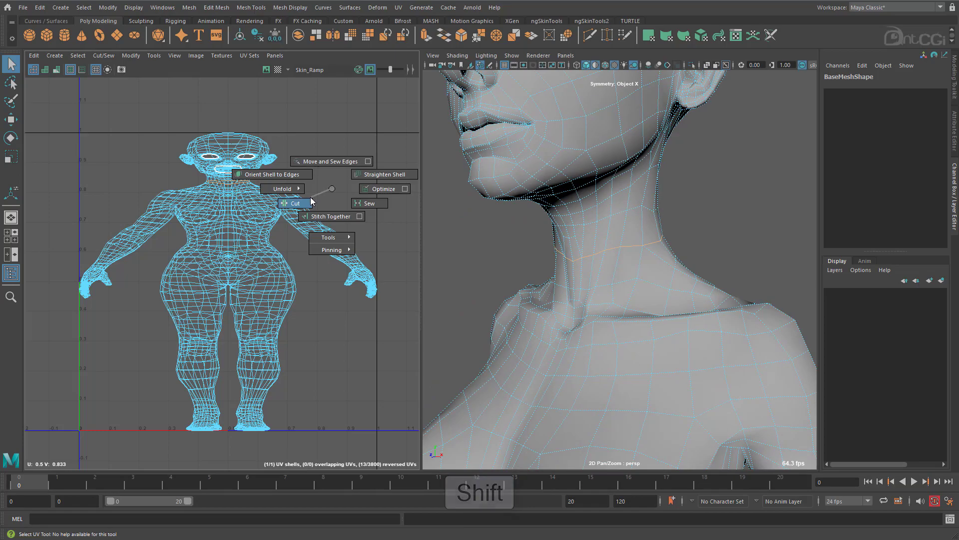
pyautogui.click(310, 197)
# Return to object selection and hide the eyeball geometry in the head.
pyautogui.keyDown('alt'); pyautogui.moveTo(497, 202); pyautogui.dragTo(570, 225); pyautogui.keyUp('alt')
pyautogui.moveTo(578, 226); pyautogui.dragTo(598, 223, button='right')
pyautogui.keyDown('alt'); pyautogui.moveTo(598, 222); pyautogui.dragTo(605, 251); pyautogui.keyUp('alt')
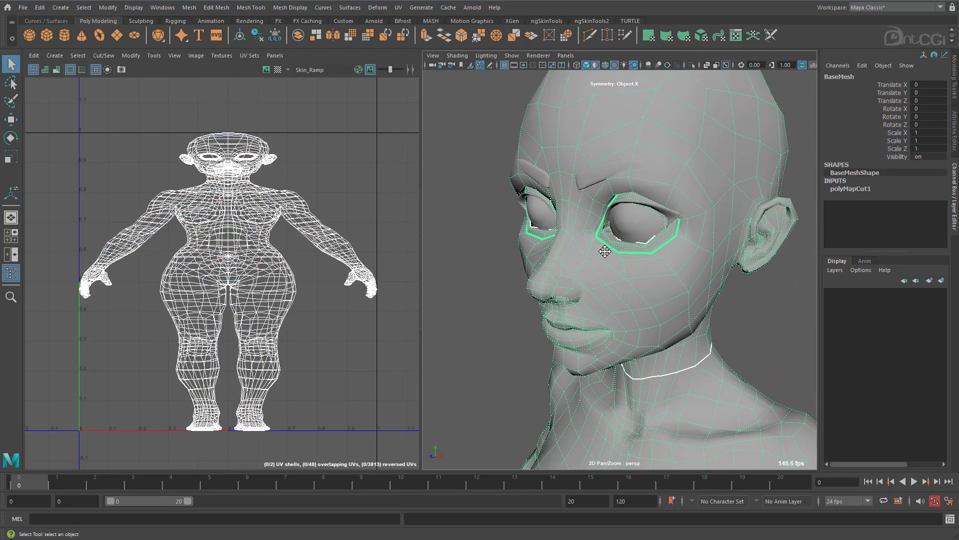
pyautogui.click(641, 227)
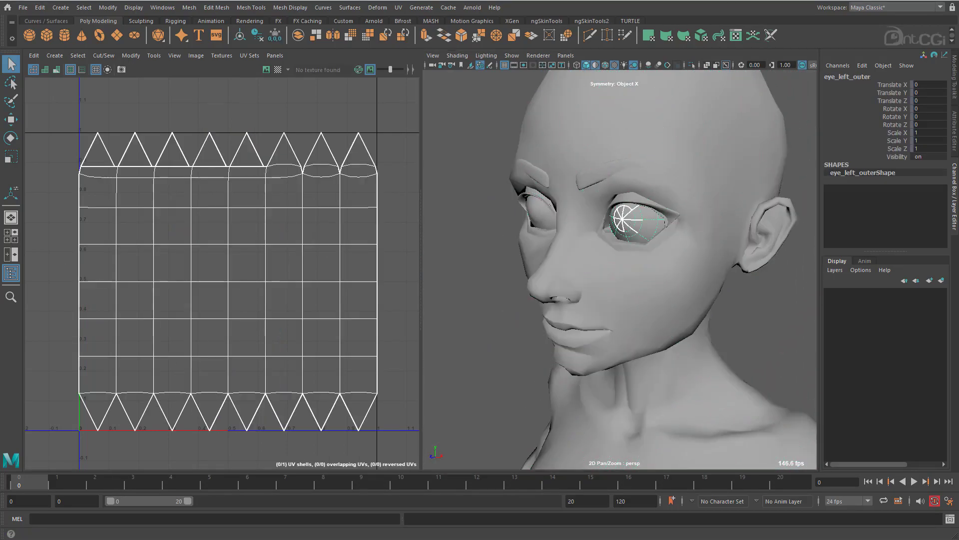
pyautogui.hotkey('ctrl', 'h')
# Select the edge loop inside the mouth behind the lips, using smooth preview to reach it, and cut its UVs.
pyautogui.click(636, 275)
pyautogui.keyDown('alt'); pyautogui.moveTo(595, 265); pyautogui.dragTo(595, 242); pyautogui.keyUp('alt')
pyautogui.keyDown('alt'); pyautogui.moveTo(595, 242); pyautogui.dragTo(756, 246, button='right'); pyautogui.keyUp('alt')
pyautogui.keyDown('alt'); pyautogui.moveTo(756, 247); pyautogui.dragTo(625, 254); pyautogui.keyUp('alt')
pyautogui.press('3')
pyautogui.click(534, 339)
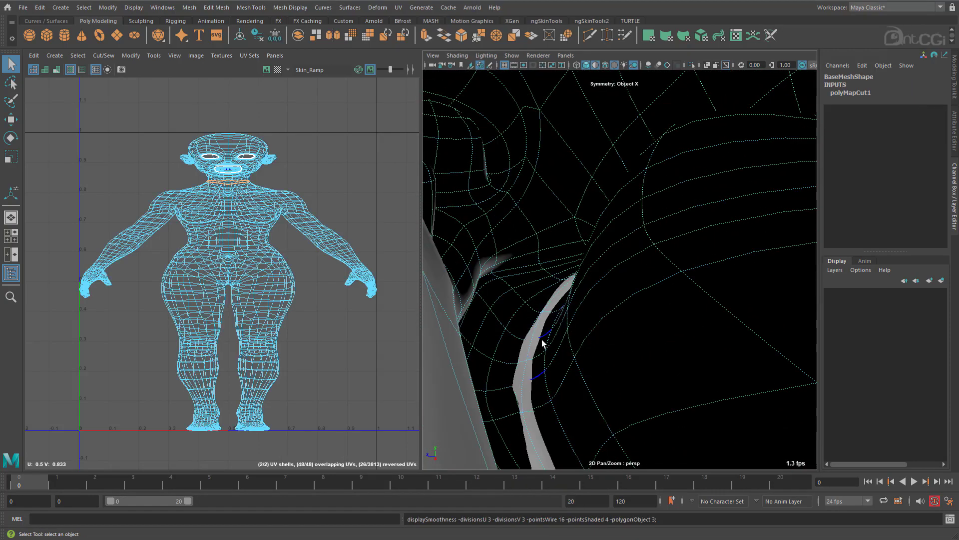
pyautogui.keyDown('alt'); pyautogui.moveTo(544, 340); pyautogui.dragTo(629, 333); pyautogui.keyUp('alt')
pyautogui.press('1')
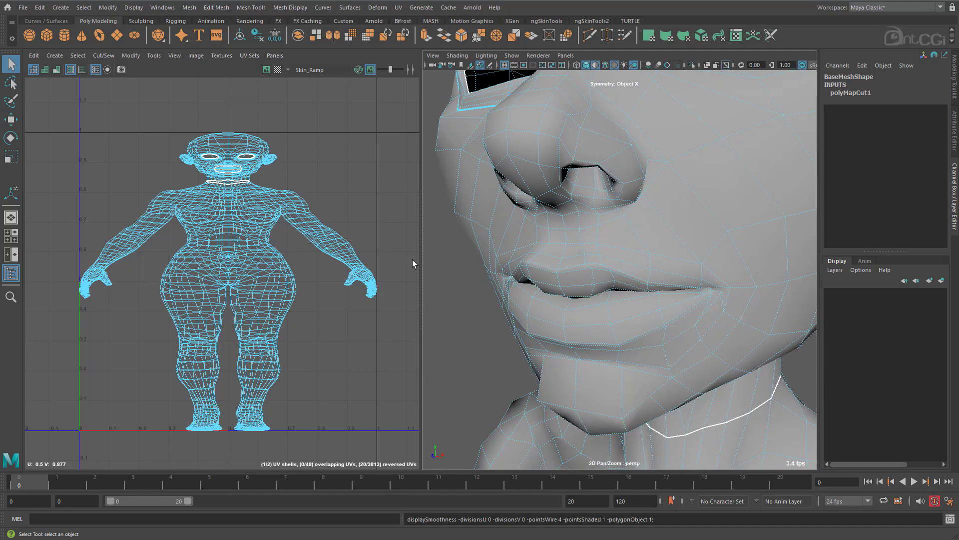
pyautogui.keyDown('shift'); pyautogui.moveTo(325, 188); pyautogui.dragTo(308, 201, button='right'); pyautogui.keyUp('shift')
# Select a few UVs on the head in the UV Editor and expand the selection to the whole UV shell.
pyautogui.keyDown('alt'); pyautogui.moveTo(214, 181); pyautogui.dragTo(197, 273, button='middle'); pyautogui.keyUp('alt')
pyautogui.keyDown('alt'); pyautogui.moveTo(262, 276); pyautogui.dragTo(277, 247, button='right'); pyautogui.keyUp('alt')
pyautogui.keyDown('alt'); pyautogui.moveTo(276, 247); pyautogui.dragTo(286, 289, button='middle'); pyautogui.keyUp('alt')
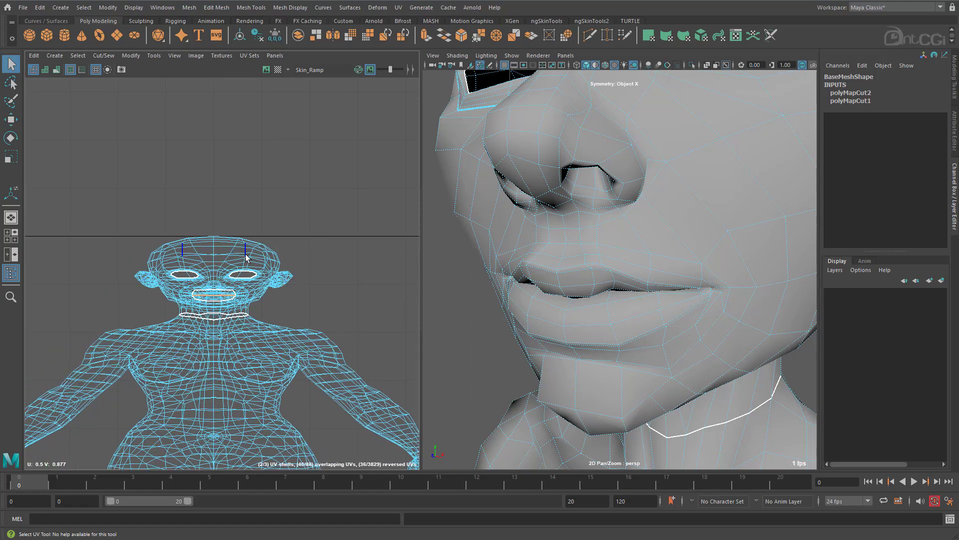
pyautogui.rightClick(245, 257)
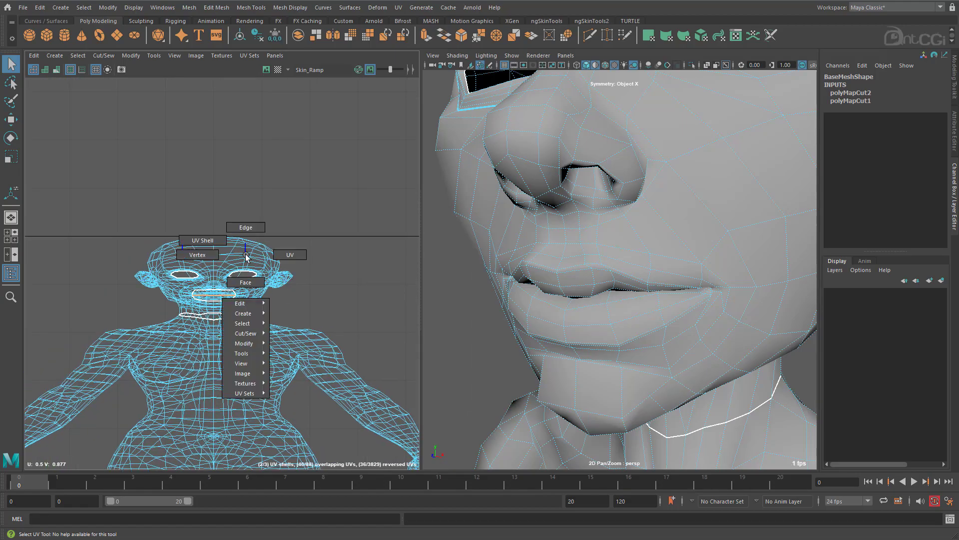
pyautogui.click(281, 253)
pyautogui.moveTo(291, 215); pyautogui.dragTo(249, 258)
pyautogui.press('ctrl')
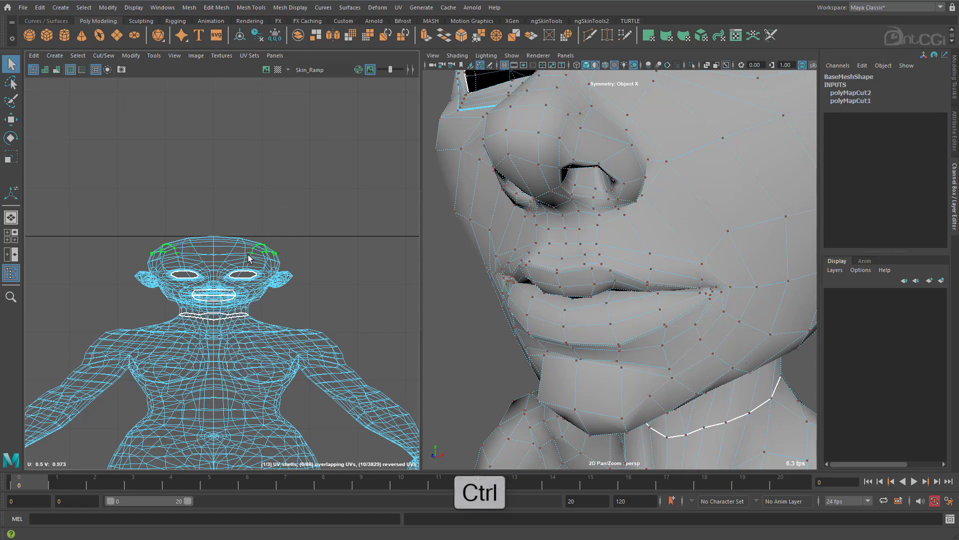
pyautogui.keyDown('ctrl'); pyautogui.rightClick(248, 257); pyautogui.keyUp('ctrl')
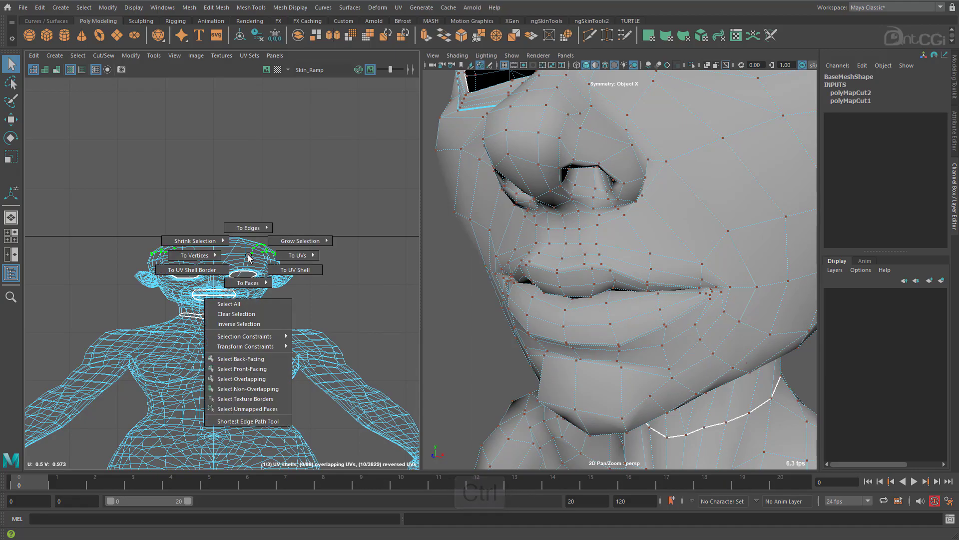
pyautogui.click(281, 270)
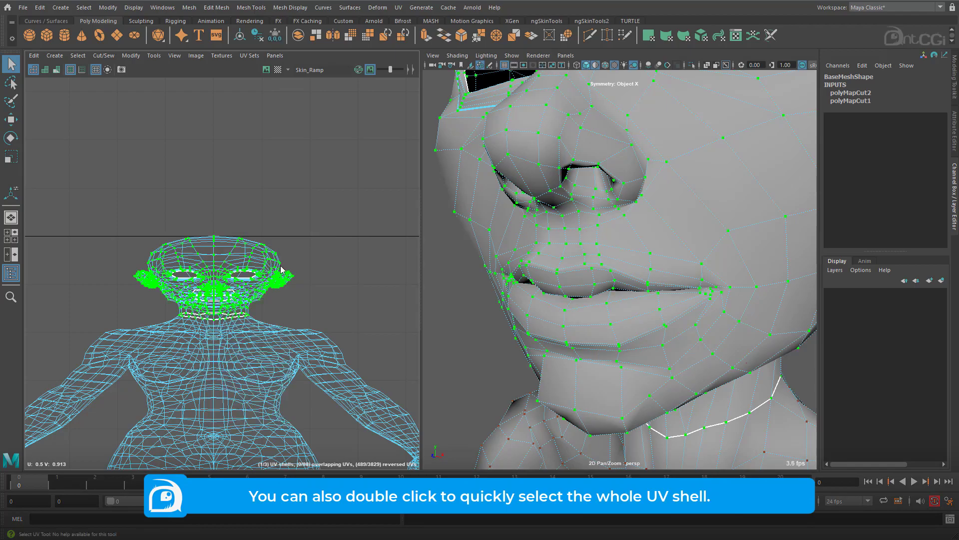
# Move the head shell straight up, clear of the body, and select the UVs of the mouth interior shell.
pyautogui.press('w')
pyautogui.moveTo(213, 264); pyautogui.dragTo(213, 164)
pyautogui.moveTo(154, 275); pyautogui.dragTo(269, 312)
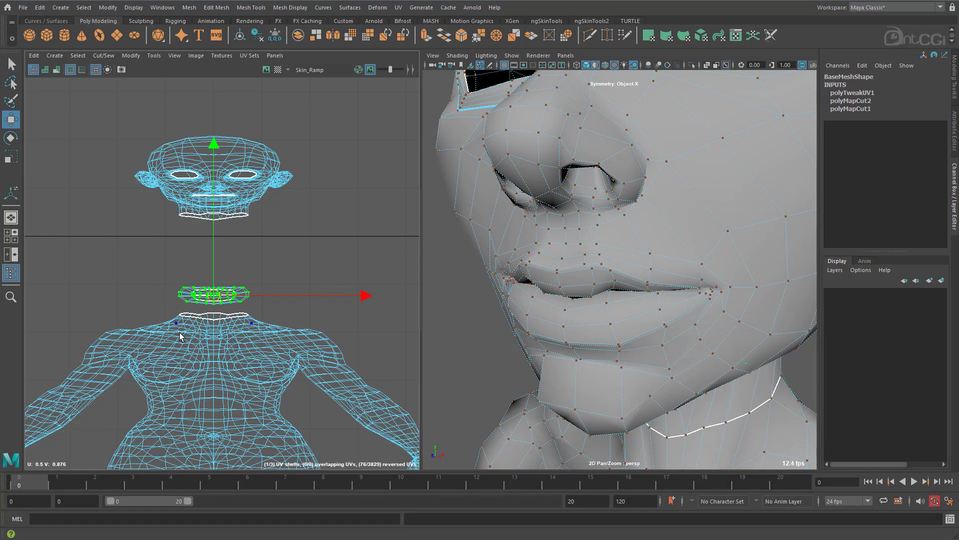
pyautogui.keyDown('alt'); pyautogui.moveTo(212, 222); pyautogui.dragTo(209, 249, button='middle'); pyautogui.keyUp('alt')
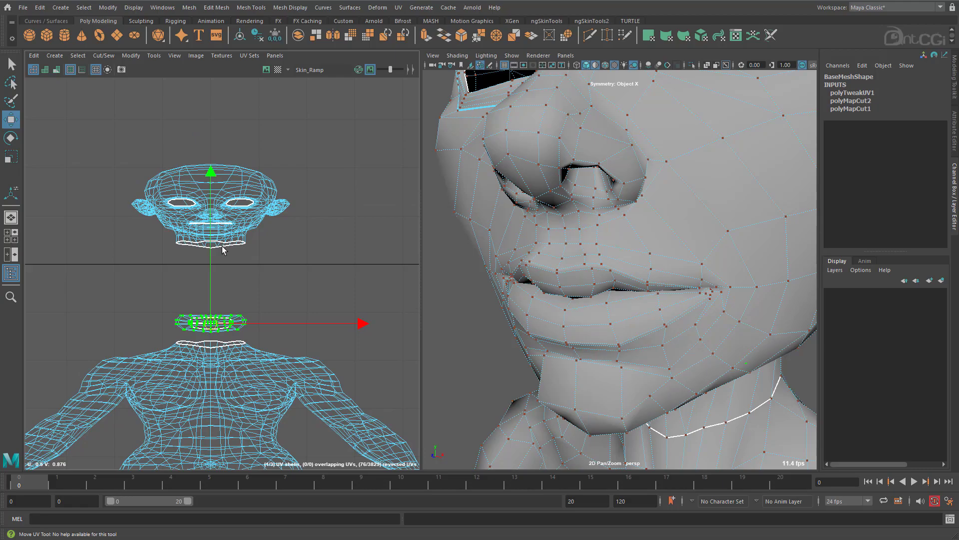
# Select the body edges passing over the shoulder and down the back as a starting point for the arm seam.
pyautogui.keyDown('alt'); pyautogui.moveTo(758, 359); pyautogui.dragTo(640, 345, button='right'); pyautogui.keyUp('alt')
pyautogui.keyDown('alt'); pyautogui.moveTo(639, 345); pyautogui.dragTo(534, 171, button='middle'); pyautogui.keyUp('alt')
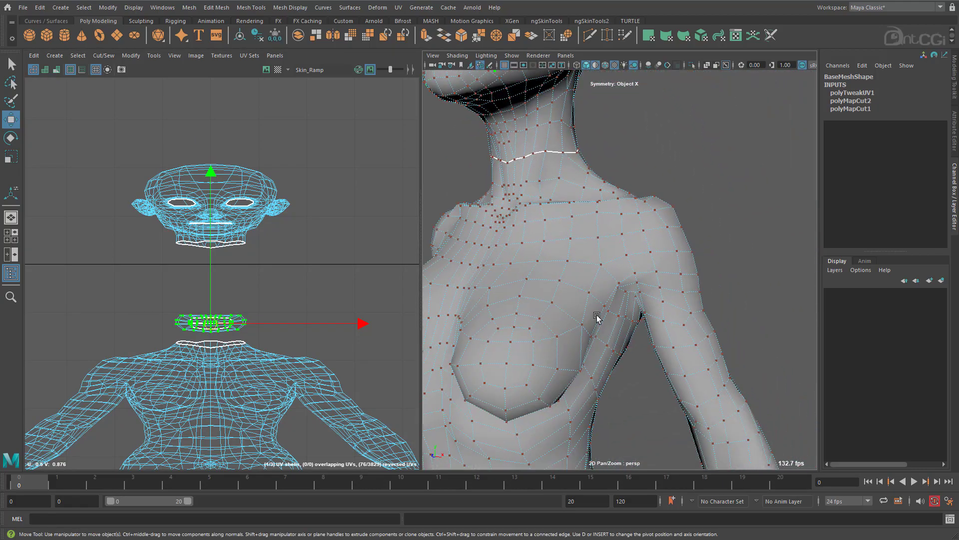
pyautogui.moveTo(601, 265); pyautogui.dragTo(600, 237, button='right')
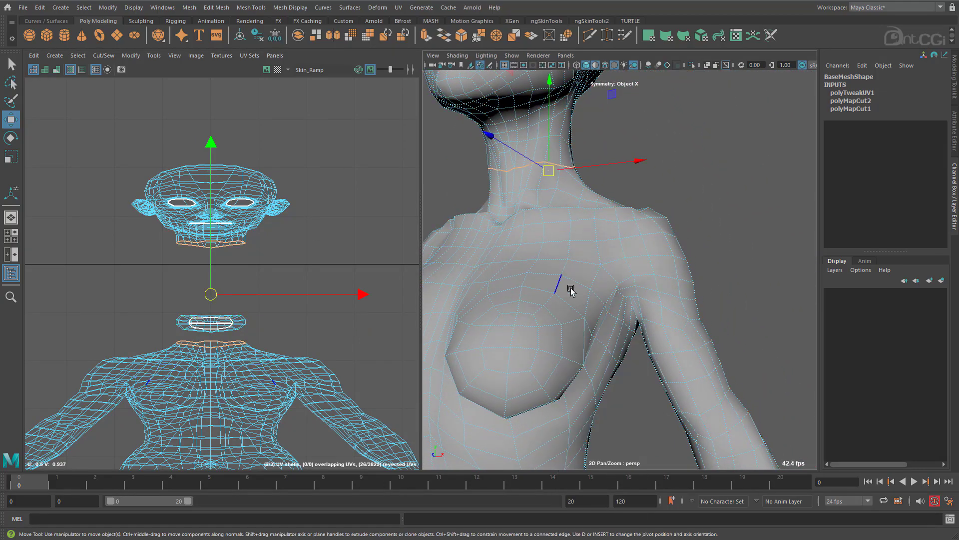
pyautogui.keyDown('alt'); pyautogui.moveTo(641, 328); pyautogui.dragTo(630, 345); pyautogui.keyUp('alt')
pyautogui.click(606, 249)
pyautogui.keyDown('alt'); pyautogui.moveTo(699, 295); pyautogui.dragTo(745, 328); pyautogui.keyUp('alt')
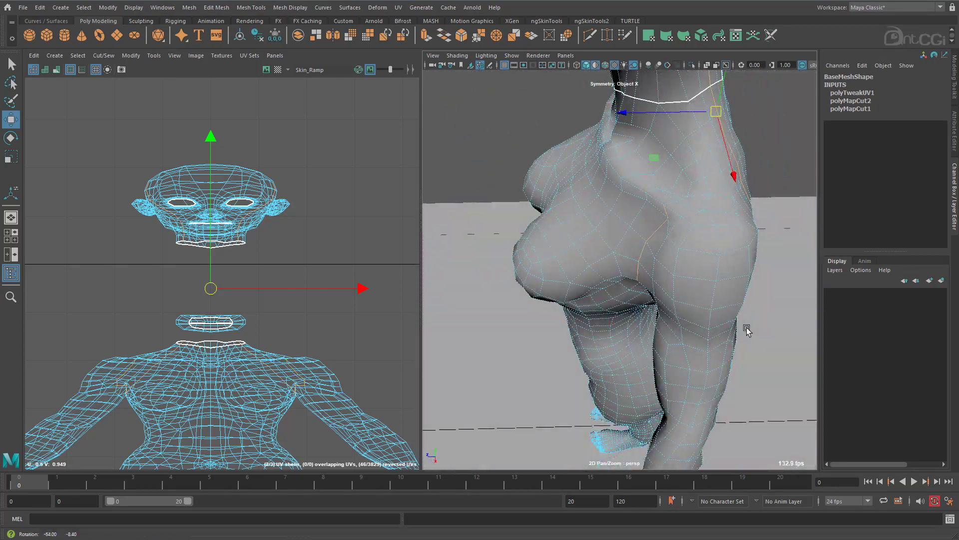
pyautogui.keyDown('alt'); pyautogui.moveTo(687, 207); pyautogui.dragTo(643, 329); pyautogui.keyUp('alt')
pyautogui.keyDown('shift'); pyautogui.click(656, 239); pyautogui.keyUp('shift')
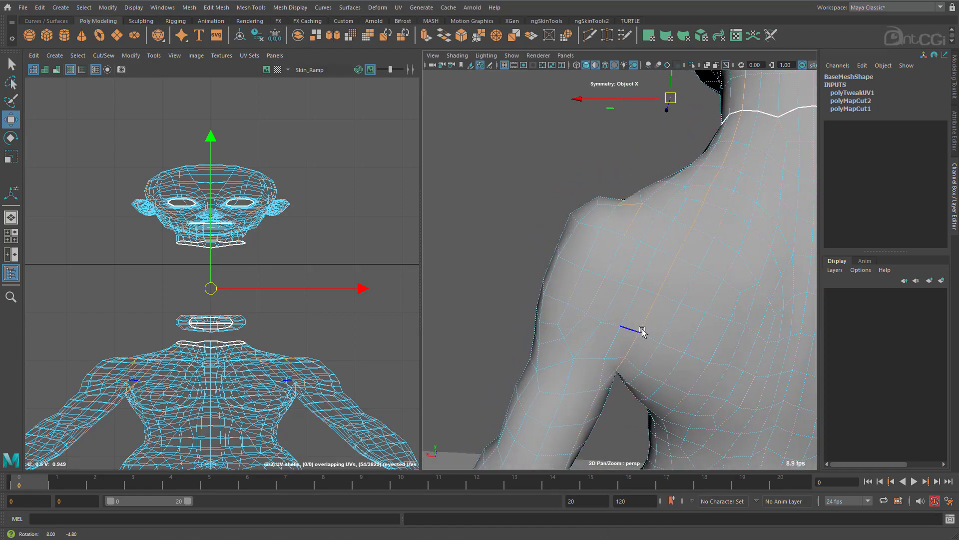
# Limit the edge selection to the loops around both shoulders and armpits, and cut their UVs to separate the arms.
pyautogui.scroll(-8, 650, 309)
pyautogui.keyDown('ctrl'); pyautogui.moveTo(709, 113); pyautogui.dragTo(585, 250); pyautogui.keyUp('ctrl')
pyautogui.scroll(8, 619, 250)
pyautogui.keyDown('ctrl'); pyautogui.moveTo(649, 229); pyautogui.dragTo(588, 361); pyautogui.keyUp('ctrl')
pyautogui.keyDown('alt'); pyautogui.moveTo(588, 399); pyautogui.dragTo(569, 312); pyautogui.keyUp('alt')
pyautogui.keyDown('alt'); pyautogui.moveTo(597, 229); pyautogui.dragTo(664, 319); pyautogui.keyUp('alt')
pyautogui.keyDown('shift'); pyautogui.click(594, 243); pyautogui.keyUp('shift')
pyautogui.scroll(-5, 600, 260)
pyautogui.scroll(8, 700, 310)
pyautogui.scroll(-6, 631, 339)
pyautogui.scroll(-3, 659, 319)
pyautogui.keyDown('shift'); pyautogui.moveTo(377, 293); pyautogui.dragTo(341, 311, button='right'); pyautogui.keyUp('shift')
# Select the centre-line edges from the upper forehead over the back of the head to the neck seam and cut them.
pyautogui.keyDown('alt'); pyautogui.moveTo(583, 335); pyautogui.dragTo(646, 292); pyautogui.keyUp('alt')
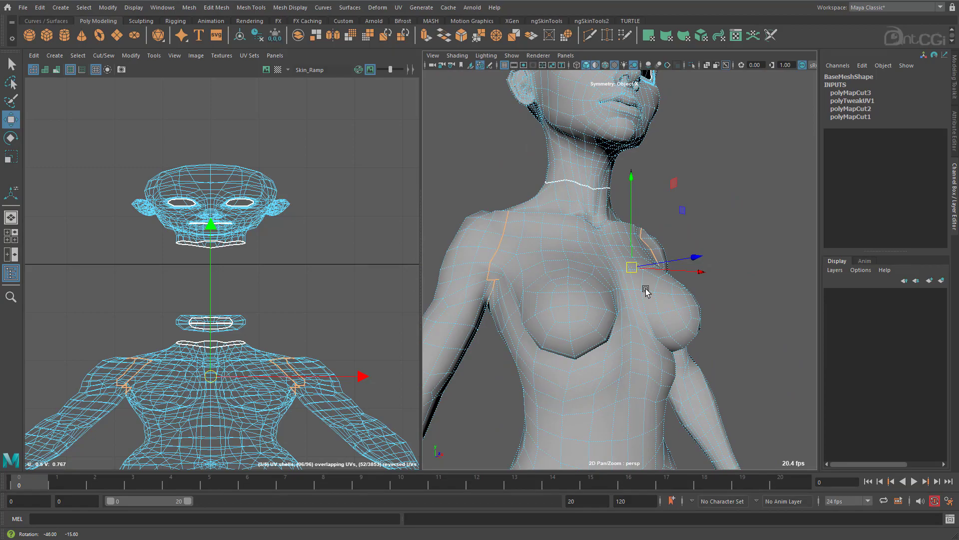
pyautogui.keyDown('alt'); pyautogui.moveTo(646, 292); pyautogui.dragTo(500, 292); pyautogui.keyUp('alt')
pyautogui.keyDown('alt'); pyautogui.moveTo(583, 210); pyautogui.dragTo(586, 358, button='middle'); pyautogui.keyUp('alt')
pyautogui.keyDown('alt'); pyautogui.moveTo(572, 211); pyautogui.dragTo(571, 252); pyautogui.keyUp('alt')
pyautogui.click(559, 210)
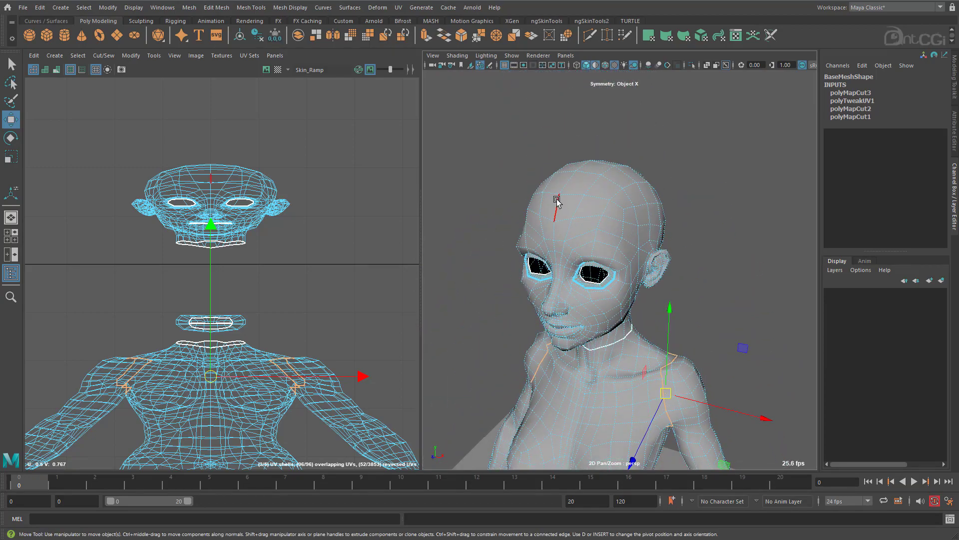
pyautogui.keyDown('alt'); pyautogui.moveTo(560, 210); pyautogui.dragTo(567, 292); pyautogui.keyUp('alt')
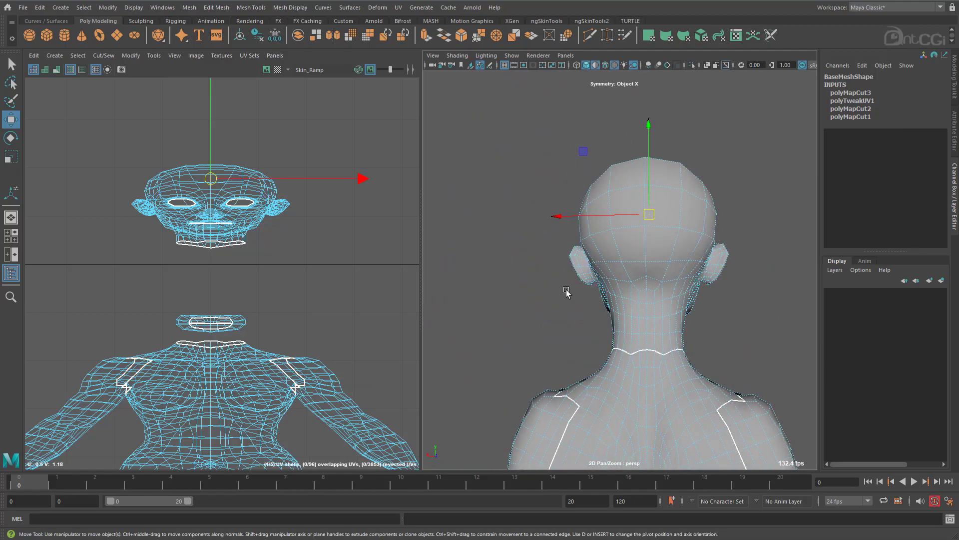
pyautogui.keyDown('shift'); pyautogui.doubleClick(644, 342); pyautogui.keyUp('shift')
pyautogui.keyDown('shift'); pyautogui.moveTo(293, 252); pyautogui.dragTo(270, 264, button='right'); pyautogui.keyUp('shift')
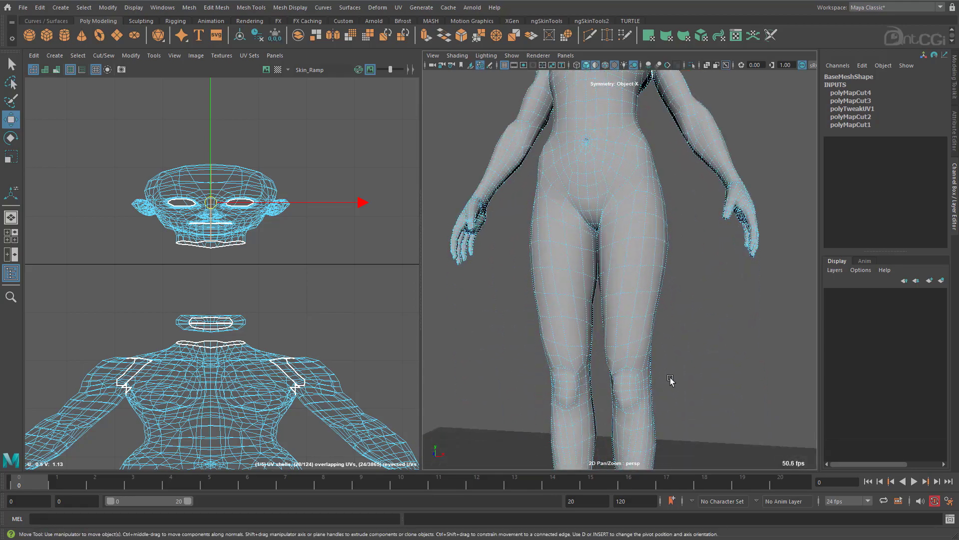
# Select the edge loops running around the hips and crotch at the top of both legs, and cut their UVs.
pyautogui.keyDown('alt'); pyautogui.moveTo(670, 380); pyautogui.dragTo(676, 440, button='middle'); pyautogui.keyUp('alt')
pyautogui.scroll(8, 603, 240)
pyautogui.doubleClick(673, 227)
pyautogui.keyDown('alt'); pyautogui.moveTo(673, 227); pyautogui.dragTo(583, 306); pyautogui.keyUp('alt')
pyautogui.keyDown('alt'); pyautogui.moveTo(711, 294); pyautogui.dragTo(566, 301); pyautogui.keyUp('alt')
pyautogui.keyDown('alt'); pyautogui.moveTo(702, 366); pyautogui.dragTo(695, 352); pyautogui.keyUp('alt')
pyautogui.keyDown('shift'); pyautogui.moveTo(343, 237); pyautogui.dragTo(305, 250, button='right'); pyautogui.keyUp('shift')
# Select the edge loops around both ankles and cut their UVs to separate the feet from the legs.
pyautogui.scroll(-10, 550, 369)
pyautogui.keyDown('alt'); pyautogui.moveTo(593, 439); pyautogui.dragTo(586, 274, button='middle'); pyautogui.keyUp('alt')
pyautogui.keyDown('alt'); pyautogui.moveTo(587, 274); pyautogui.dragTo(612, 393); pyautogui.keyUp('alt')
pyautogui.scroll(10, 613, 393)
pyautogui.doubleClick(673, 313)
pyautogui.keyDown('alt'); pyautogui.moveTo(672, 313); pyautogui.dragTo(822, 362); pyautogui.keyUp('alt')
pyautogui.keyDown('shift'); pyautogui.doubleClick(546, 320); pyautogui.keyUp('shift')
pyautogui.keyDown('shift'); pyautogui.moveTo(310, 267); pyautogui.dragTo(282, 280, button='right'); pyautogui.keyUp('shift')
# Return to object selection and clear the current selection.
pyautogui.scroll(-10, 645, 150)
pyautogui.keyDown('alt'); pyautogui.moveTo(652, 130); pyautogui.dragTo(666, 277, button='middle'); pyautogui.keyUp('alt')
pyautogui.keyDown('alt'); pyautogui.moveTo(667, 277); pyautogui.dragTo(473, 278); pyautogui.keyUp('alt')
pyautogui.keyDown('alt'); pyautogui.moveTo(545, 95); pyautogui.dragTo(556, 290, button='middle'); pyautogui.keyUp('alt')
pyautogui.moveTo(576, 178); pyautogui.dragTo(621, 164, button='right')
pyautogui.click(706, 191)
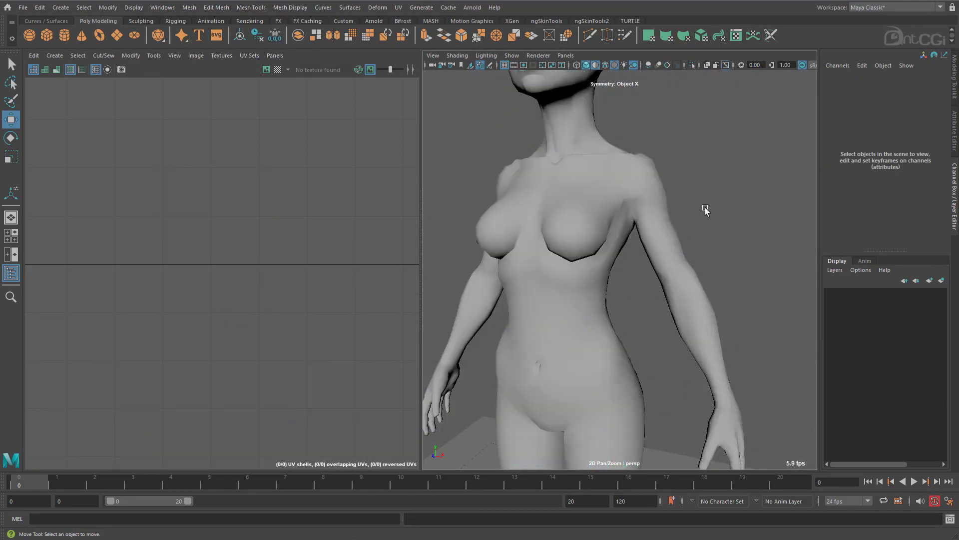
# Select the whole base mesh, frame it in the viewport, and delete its construction history.
pyautogui.scroll(-8, 707, 191)
pyautogui.click(617, 317)
pyautogui.press('f')
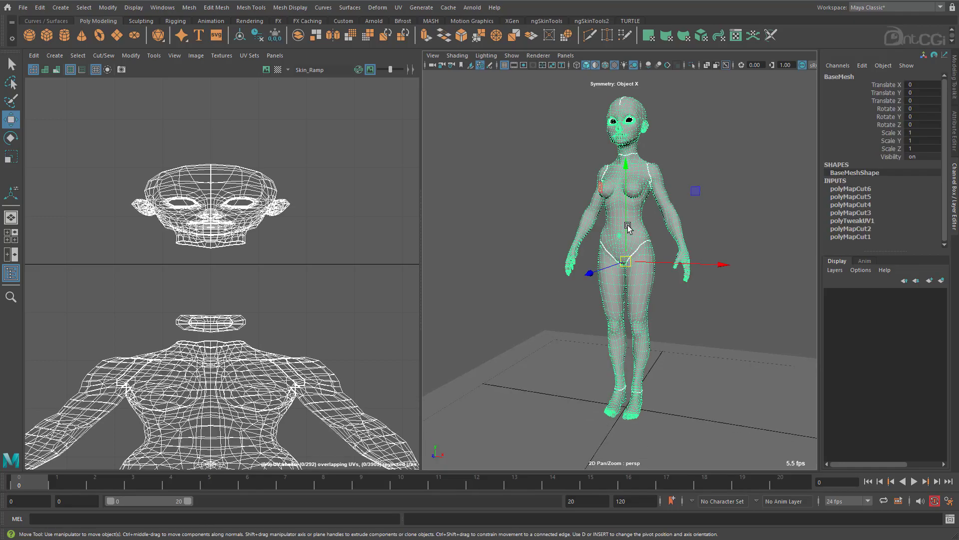
pyautogui.click(35, 9)
pyautogui.moveTo(86, 127)
pyautogui.click(180, 128)
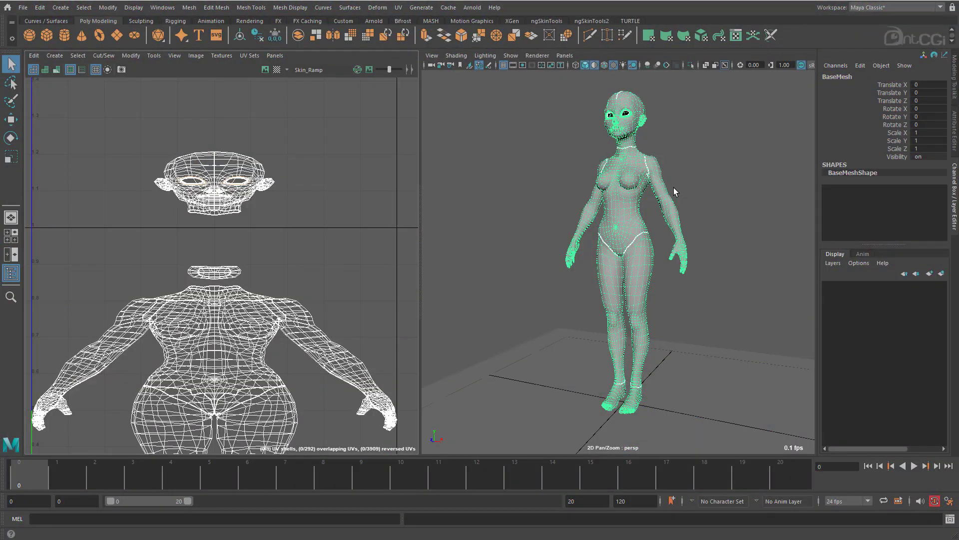
# Bring the full UV layout into view, reselect the base mesh, and display the checker map on it in the viewport.
pyautogui.keyDown('alt'); pyautogui.moveTo(221, 276); pyautogui.dragTo(221, 271, button='middle'); pyautogui.keyUp('alt')
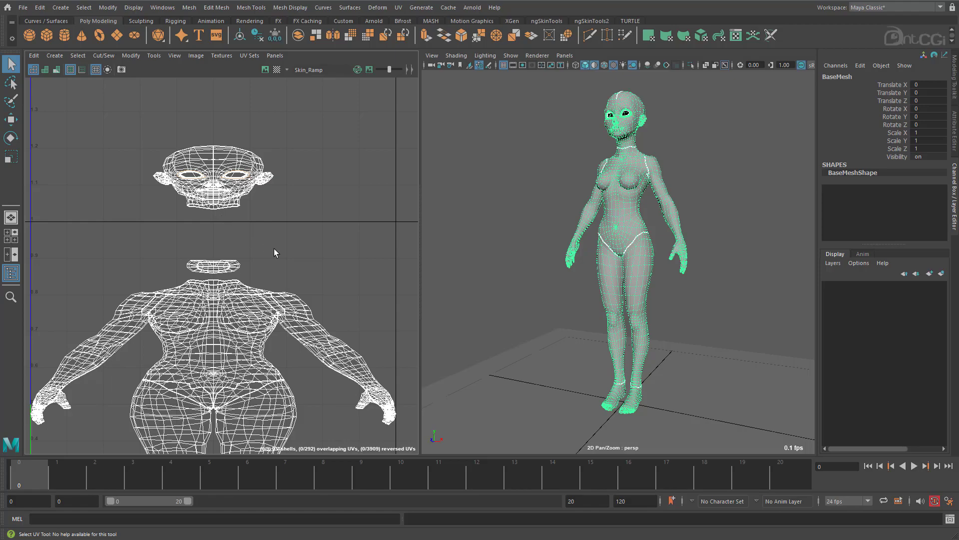
pyautogui.keyDown('alt'); pyautogui.moveTo(333, 323); pyautogui.dragTo(345, 168, button='middle'); pyautogui.keyUp('alt')
pyautogui.keyDown('alt'); pyautogui.moveTo(333, 370); pyautogui.dragTo(317, 299, button='right'); pyautogui.keyUp('alt')
pyautogui.keyDown('alt'); pyautogui.moveTo(317, 300); pyautogui.dragTo(303, 314, button='middle'); pyautogui.keyUp('alt')
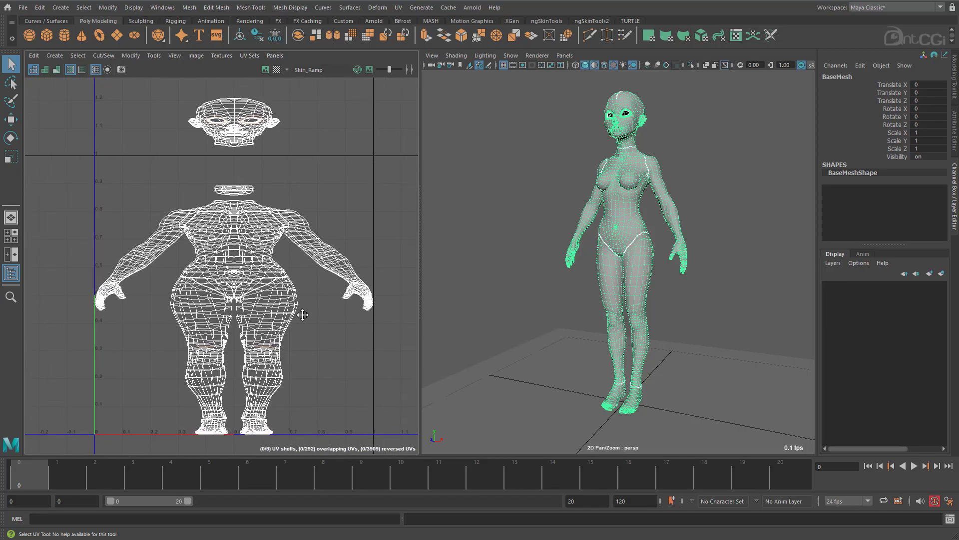
pyautogui.click(681, 280)
pyautogui.keyDown('alt'); pyautogui.moveTo(681, 279); pyautogui.dragTo(621, 227); pyautogui.keyUp('alt')
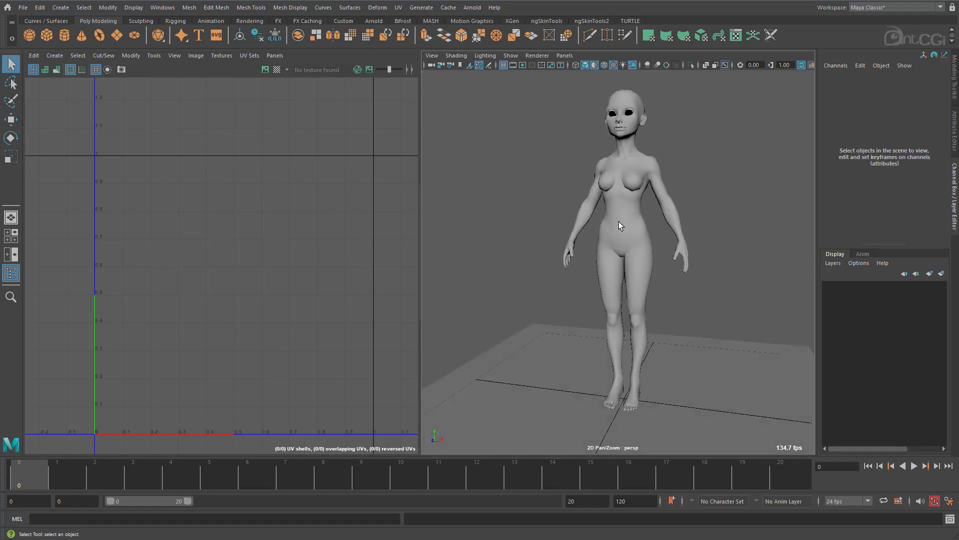
pyautogui.click(615, 223)
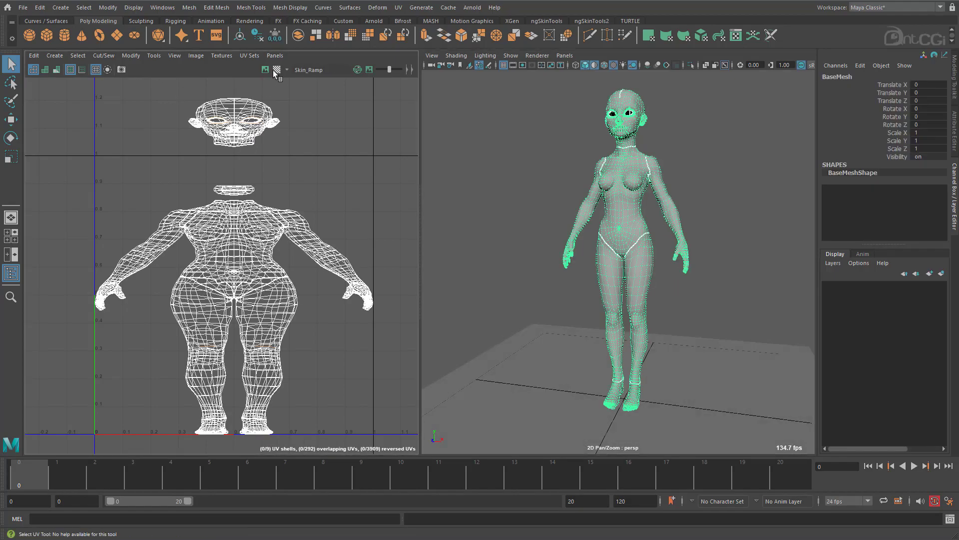
pyautogui.click(456, 55)
pyautogui.click(471, 135)
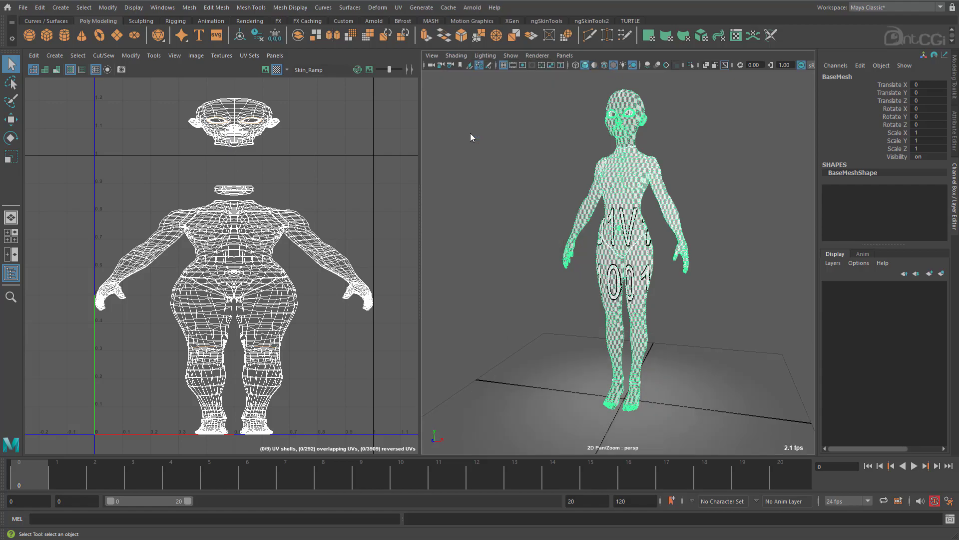
# Select the edge loop running down the inner side of both legs from the crotch to the feet.
pyautogui.keyDown('alt'); pyautogui.moveTo(508, 212); pyautogui.dragTo(636, 221); pyautogui.keyUp('alt')
pyautogui.keyDown('alt'); pyautogui.moveTo(636, 221); pyautogui.dragTo(602, 185, button='middle'); pyautogui.keyUp('alt')
pyautogui.keyDown('alt'); pyautogui.moveTo(603, 185); pyautogui.dragTo(690, 207, button='right'); pyautogui.keyUp('alt')
pyautogui.moveTo(657, 205)
pyautogui.keyDown('alt'); pyautogui.mouseDown()
pyautogui.moveTo(636, 202)
pyautogui.moveTo(664, 205)
pyautogui.mouseUp(); pyautogui.keyUp('alt')
pyautogui.moveTo(597, 181); pyautogui.dragTo(598, 150, button='right')
pyautogui.keyDown('alt'); pyautogui.moveTo(580, 215); pyautogui.dragTo(565, 214); pyautogui.keyUp('alt')
pyautogui.keyDown('alt'); pyautogui.moveTo(565, 214); pyautogui.dragTo(558, 158, button='right'); pyautogui.keyUp('alt')
pyautogui.keyDown('alt'); pyautogui.moveTo(529, 260); pyautogui.dragTo(572, 208); pyautogui.keyUp('alt')
pyautogui.click(567, 207)
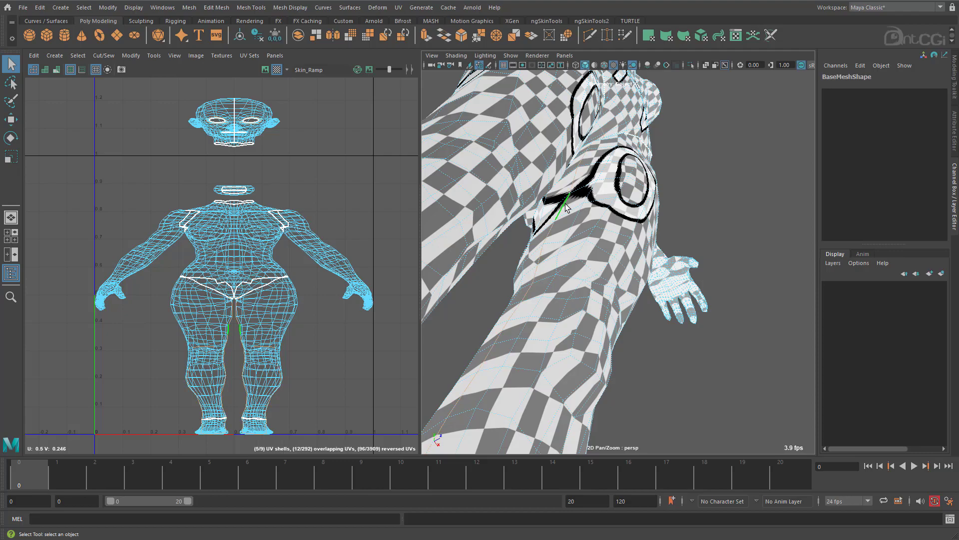
pyautogui.keyDown('alt'); pyautogui.moveTo(568, 206); pyautogui.dragTo(566, 274); pyautogui.keyUp('alt')
pyautogui.scroll(6, 566, 275)
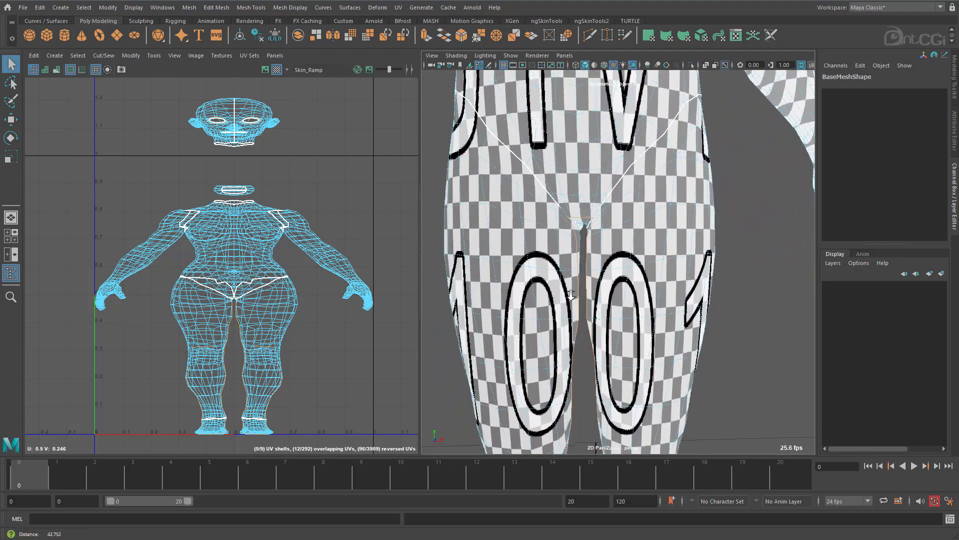
pyautogui.click(533, 227)
pyautogui.scroll(-10, 532, 228)
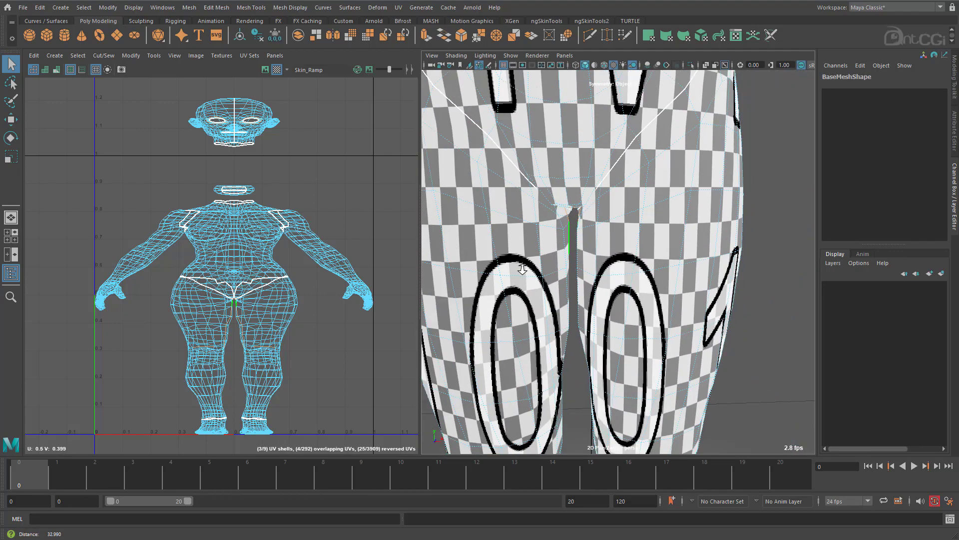
pyautogui.keyDown('alt'); pyautogui.moveTo(565, 234); pyautogui.dragTo(530, 234); pyautogui.keyUp('alt')
pyautogui.keyDown('alt'); pyautogui.moveTo(530, 234); pyautogui.dragTo(698, 229, button='right'); pyautogui.keyUp('alt')
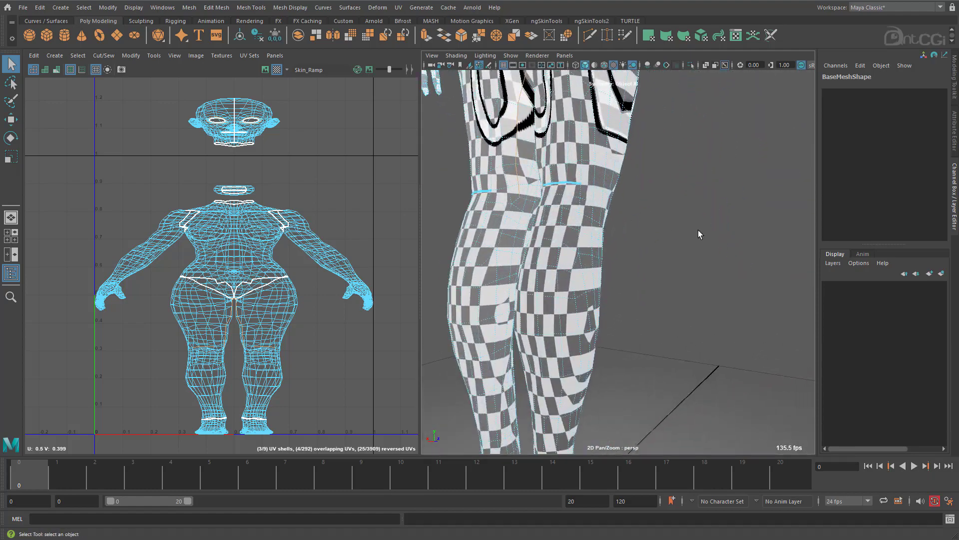
pyautogui.keyDown('alt'); pyautogui.moveTo(698, 229); pyautogui.dragTo(732, 334, button='middle'); pyautogui.keyUp('alt')
pyautogui.keyDown('shift'); pyautogui.doubleClick(576, 251); pyautogui.keyUp('shift')
pyautogui.keyDown('alt'); pyautogui.moveTo(221, 325); pyautogui.dragTo(212, 250, button='middle'); pyautogui.keyUp('alt')
# Select the whole UV shells of both legs and feet and move them straight down, clear of the torso.
pyautogui.keyDown('alt'); pyautogui.moveTo(644, 280); pyautogui.dragTo(455, 287); pyautogui.keyUp('alt')
pyautogui.scroll(-3, 600, 279)
pyautogui.moveTo(668, 267); pyautogui.dragTo(724, 238, button='right')
pyautogui.press('1')
pyautogui.moveTo(245, 274); pyautogui.dragTo(294, 279, button='right')
pyautogui.moveTo(339, 388); pyautogui.dragTo(133, 283)
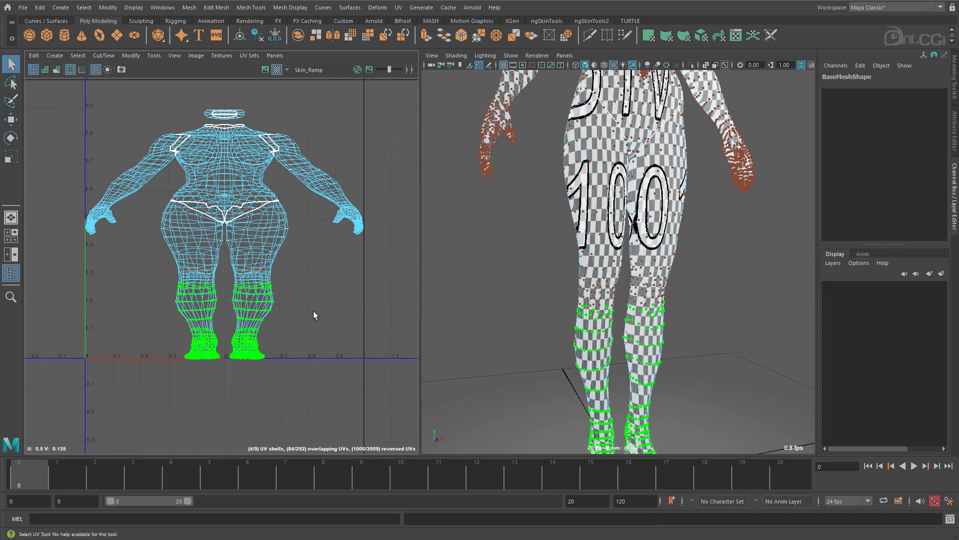
pyautogui.press('w')
pyautogui.keyDown('shift'); pyautogui.moveTo(232, 295); pyautogui.dragTo(226, 264, button='right'); pyautogui.keyUp('shift')
pyautogui.moveTo(225, 264); pyautogui.dragTo(225, 315)
# Select the UV shells of both feet and move them straight down, clear of the legs.
pyautogui.moveTo(295, 441); pyautogui.dragTo(179, 402)
pyautogui.keyDown('ctrl'); pyautogui.moveTo(305, 315); pyautogui.dragTo(330, 330, button='right'); pyautogui.keyUp('ctrl')
pyautogui.moveTo(226, 291); pyautogui.dragTo(227, 317)
# Select the UV shells of both arms and move them straight down, clear of the shoulders.
pyautogui.moveTo(325, 199); pyautogui.dragTo(309, 162)
pyautogui.keyDown('shift'); pyautogui.moveTo(103, 145); pyautogui.dragTo(137, 196); pyautogui.keyUp('shift')
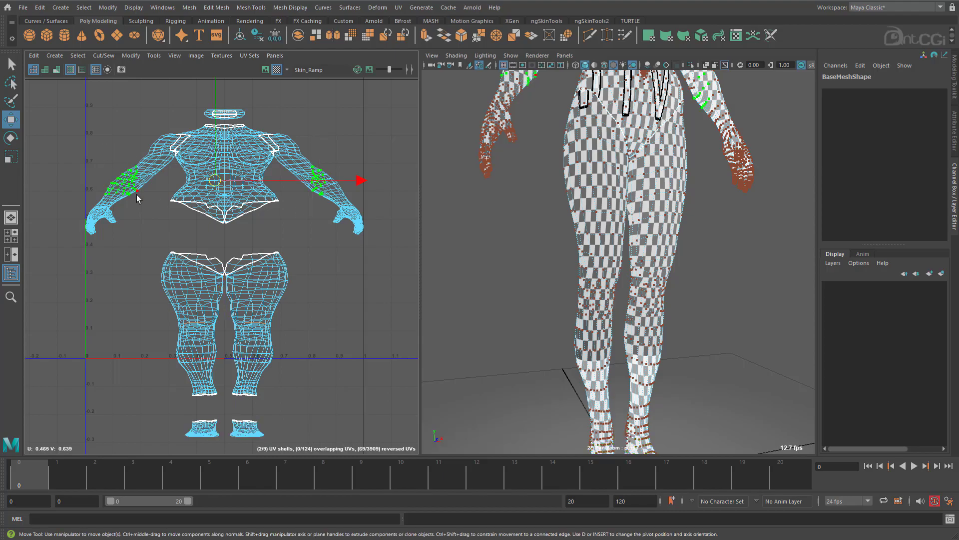
pyautogui.keyDown('ctrl'); pyautogui.moveTo(137, 196); pyautogui.dragTo(162, 210, button='right'); pyautogui.keyUp('ctrl')
pyautogui.moveTo(225, 155); pyautogui.dragTo(227, 236)
# Move the arm and leg shells of each side outward, away from the centre line of the layout.
pyautogui.keyDown('alt'); pyautogui.moveTo(323, 318); pyautogui.dragTo(254, 314, button='right'); pyautogui.keyUp('alt')
pyautogui.moveTo(342, 232); pyautogui.dragTo(286, 302)
pyautogui.keyDown('ctrl'); pyautogui.moveTo(287, 300); pyautogui.dragTo(313, 313, button='right'); pyautogui.keyUp('ctrl')
pyautogui.moveTo(334, 308); pyautogui.dragTo(378, 309)
pyautogui.moveTo(194, 254); pyautogui.dragTo(345, 295)
pyautogui.keyDown('ctrl'); pyautogui.moveTo(329, 304); pyautogui.dragTo(355, 316, button='right'); pyautogui.keyUp('ctrl')
pyautogui.moveTo(365, 307); pyautogui.dragTo(345, 308)
# Return to the inner-leg edge selection, deselect its edges on the torso, feet and arms, and cut the leg seams.
pyautogui.keyDown('alt'); pyautogui.moveTo(256, 240); pyautogui.dragTo(247, 208, button='middle'); pyautogui.keyUp('alt')
pyautogui.keyDown('alt'); pyautogui.moveTo(247, 208); pyautogui.dragTo(310, 220, button='right'); pyautogui.keyUp('alt')
pyautogui.moveTo(652, 214); pyautogui.dragTo(650, 184, button='right')
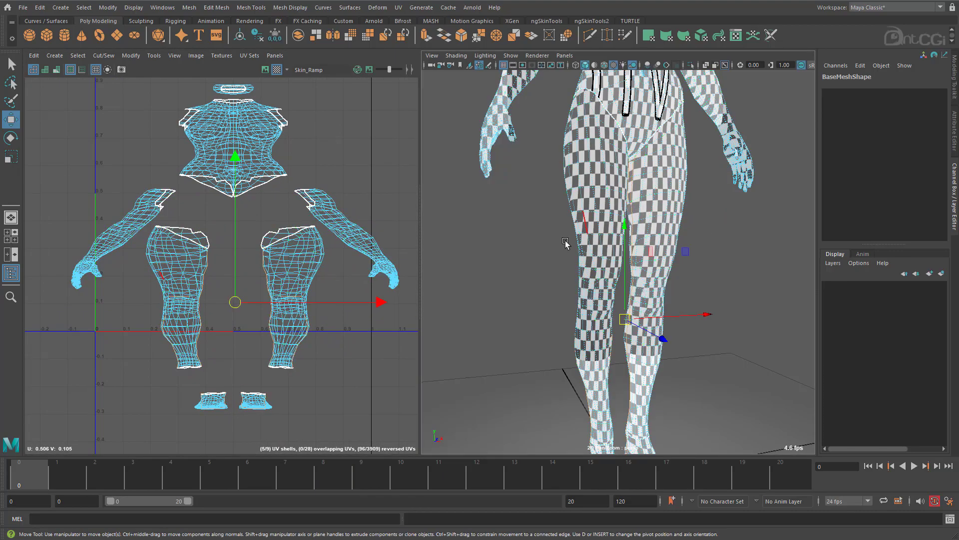
pyautogui.keyDown('alt'); pyautogui.moveTo(565, 243); pyautogui.dragTo(511, 262, button='middle'); pyautogui.keyUp('alt')
pyautogui.keyDown('alt'); pyautogui.moveTo(511, 263); pyautogui.dragTo(642, 245, button='right'); pyautogui.keyUp('alt')
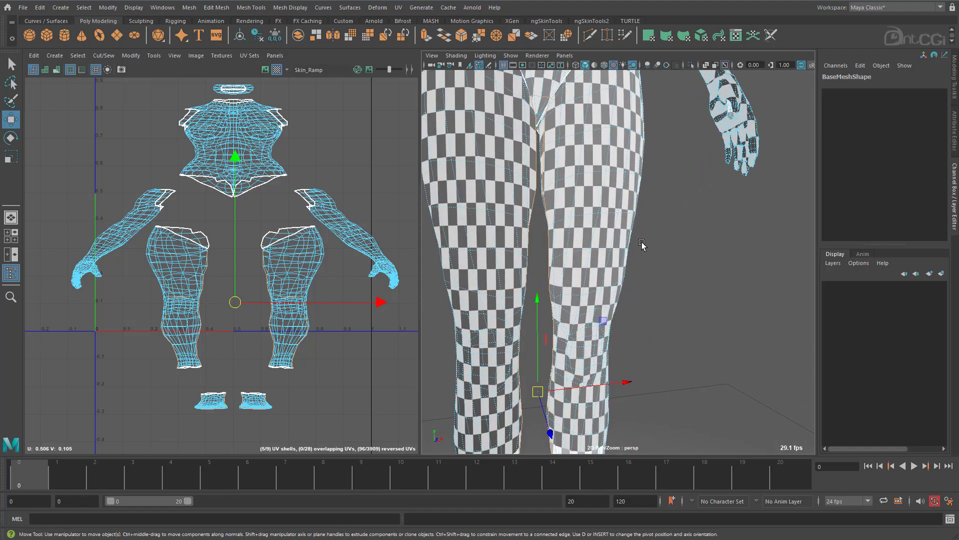
pyautogui.keyDown('ctrl'); pyautogui.moveTo(166, 144); pyautogui.dragTo(301, 214); pyautogui.keyUp('ctrl')
pyautogui.keyDown('ctrl'); pyautogui.moveTo(309, 422); pyautogui.dragTo(149, 382); pyautogui.keyUp('ctrl')
pyautogui.moveTo(127, 218); pyautogui.dragTo(186, 377)
pyautogui.keyDown('ctrl'); pyautogui.moveTo(356, 391); pyautogui.dragTo(281, 210); pyautogui.keyUp('ctrl')
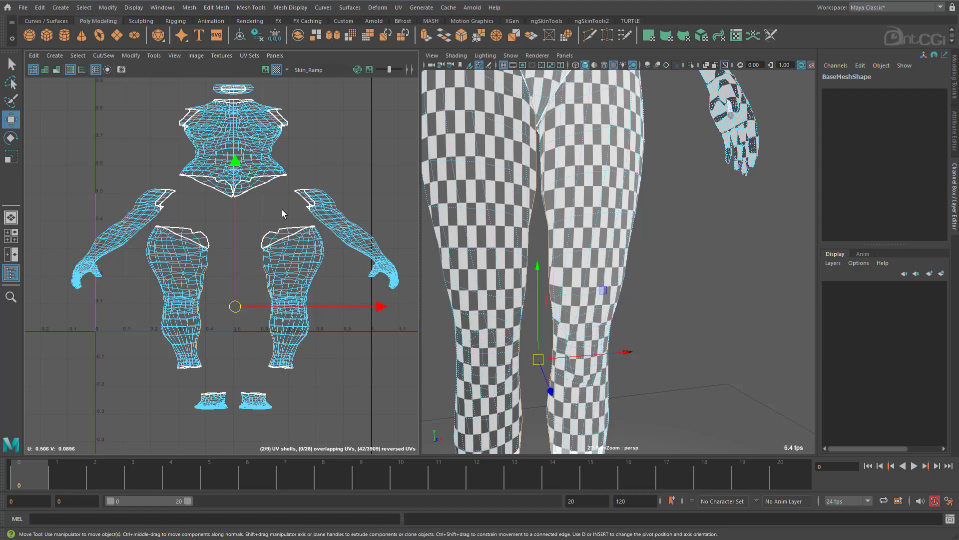
pyautogui.keyDown('shift'); pyautogui.moveTo(322, 162); pyautogui.dragTo(293, 178, button='right'); pyautogui.keyUp('shift')
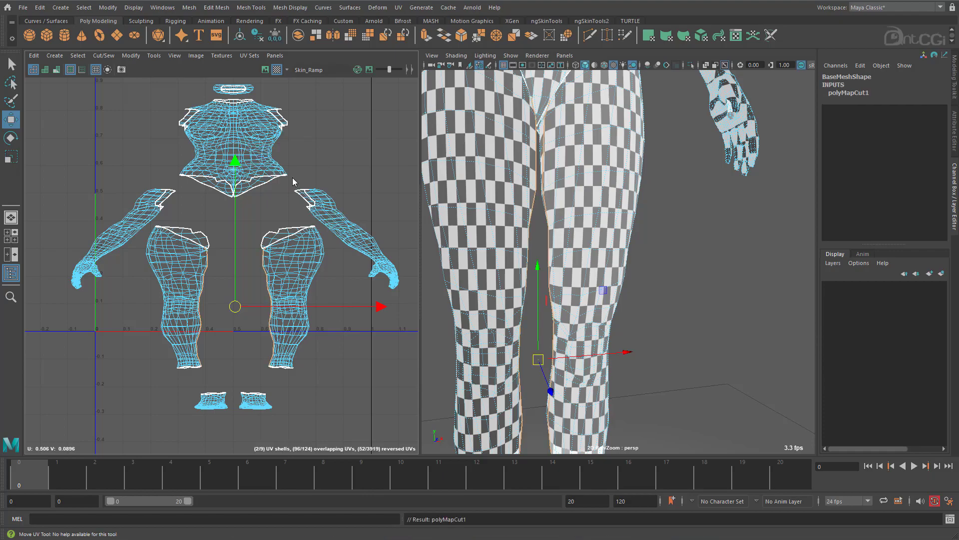
# Select the complete UV shells of both legs, leaving the arm shells out.
pyautogui.keyDown('ctrl'); pyautogui.moveTo(292, 279); pyautogui.dragTo(289, 299, button='right'); pyautogui.keyUp('ctrl')
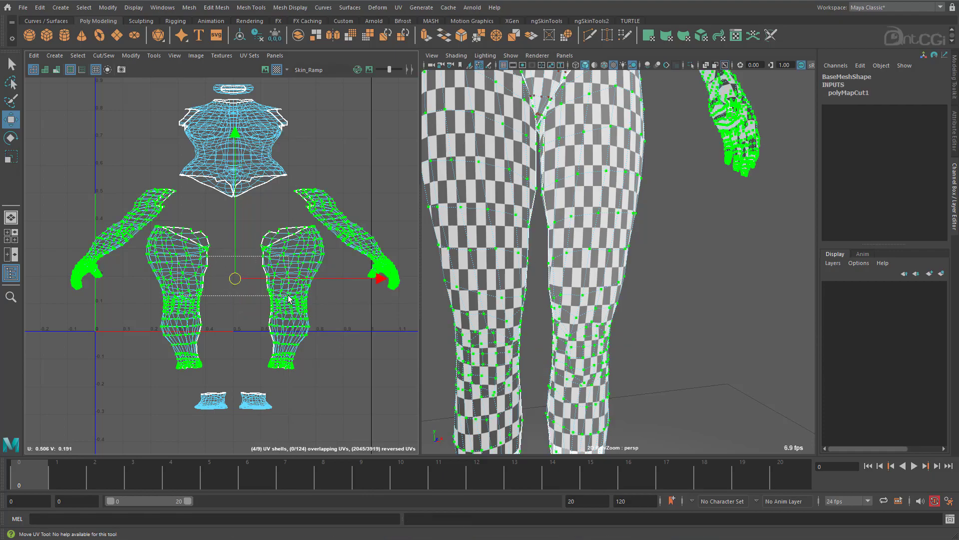
pyautogui.moveTo(288, 295); pyautogui.dragTo(288, 295)
pyautogui.keyDown('ctrl'); pyautogui.moveTo(288, 296); pyautogui.dragTo(315, 310, button='right'); pyautogui.keyUp('ctrl')
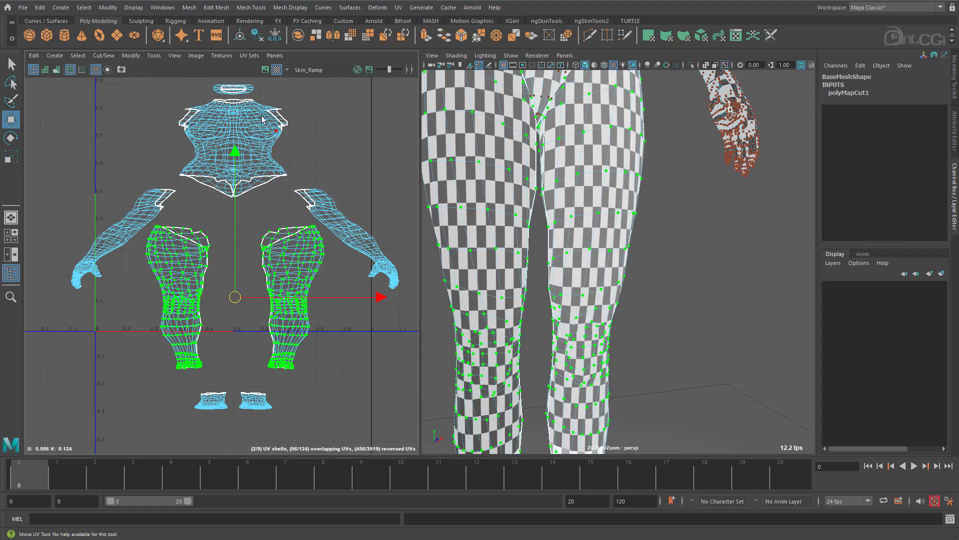
# Open the UV Toolkit and dock it alongside the Channel Box.
pyautogui.click(155, 56)
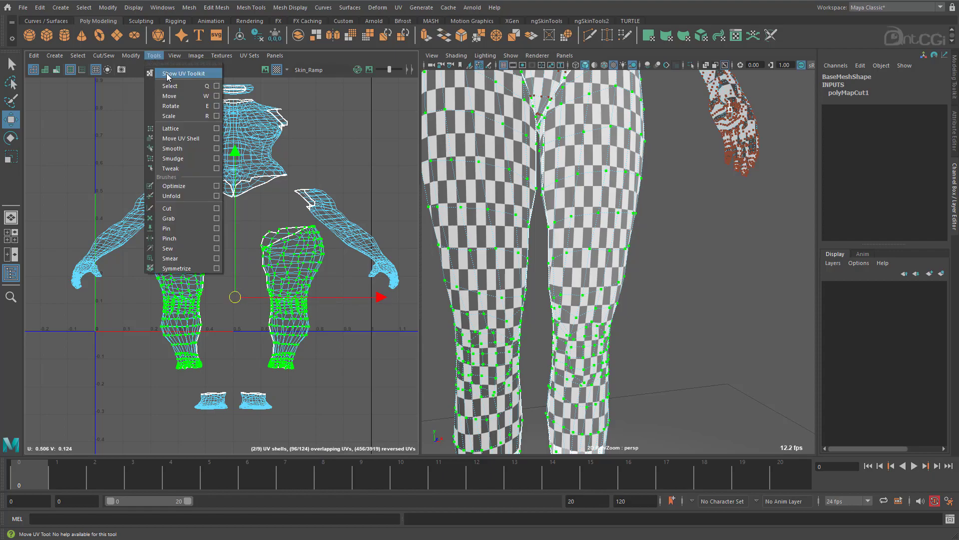
pyautogui.click(166, 73)
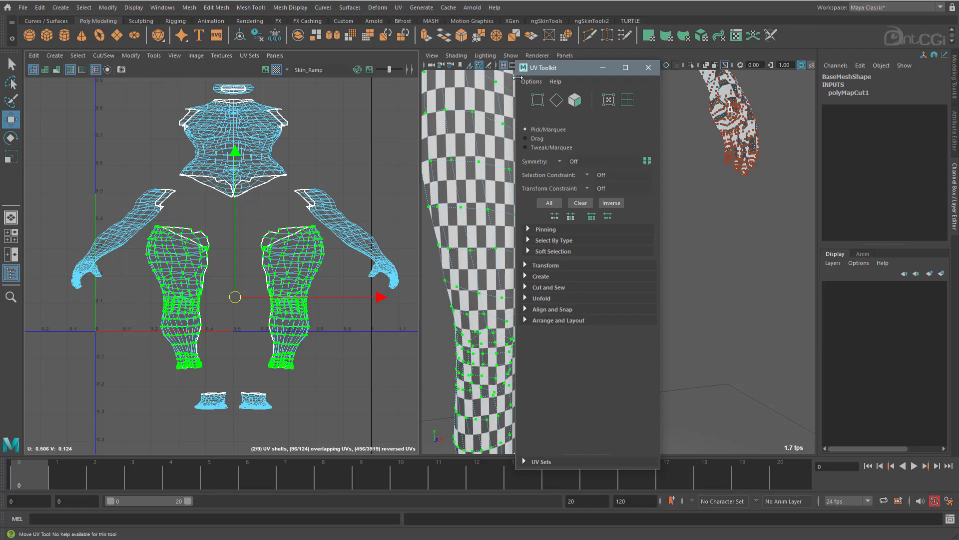
pyautogui.moveTo(556, 67); pyautogui.dragTo(955, 266)
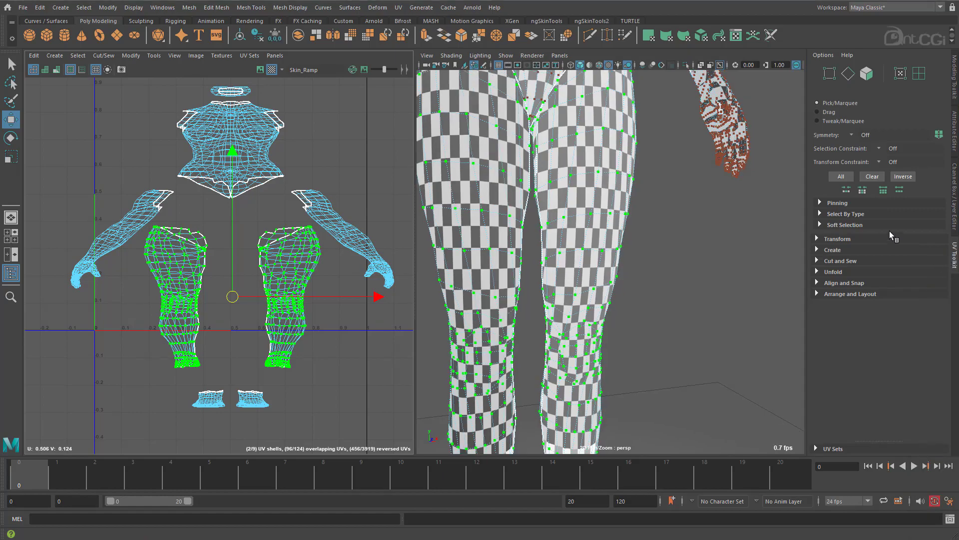
# Unfold both leg shells using the Unfold3D method with 1 iteration and Layout UVs disabled.
pyautogui.click(819, 272)
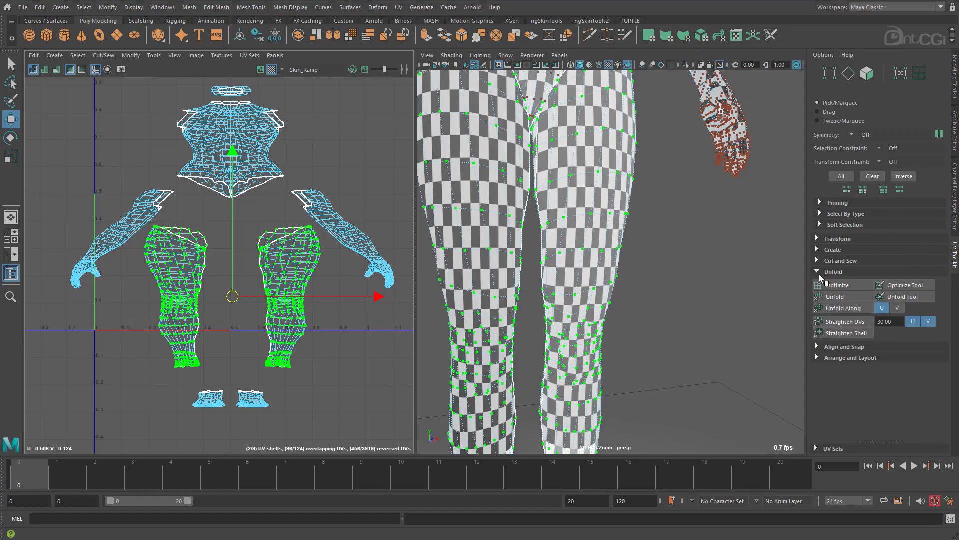
pyautogui.press('shift')
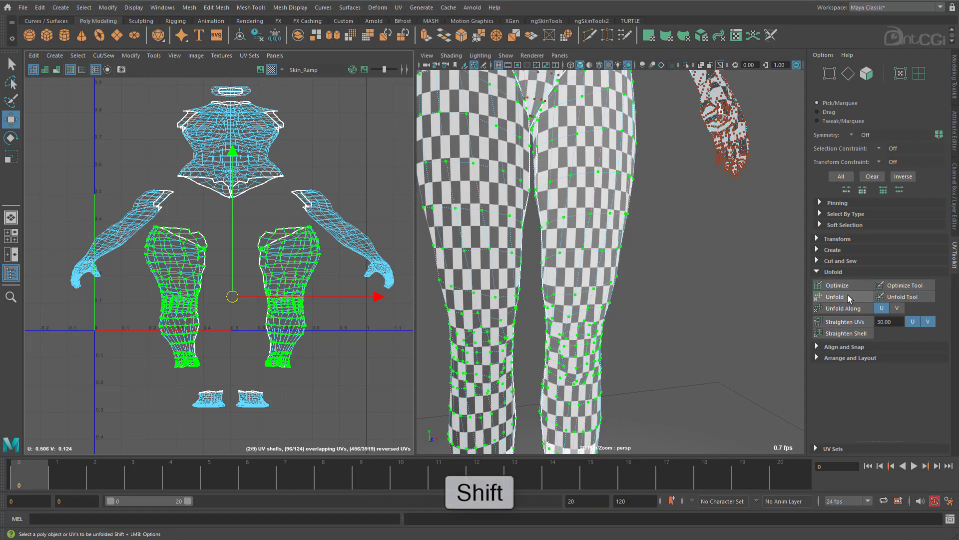
pyautogui.keyDown('shift'); pyautogui.click(848, 296); pyautogui.keyUp('shift')
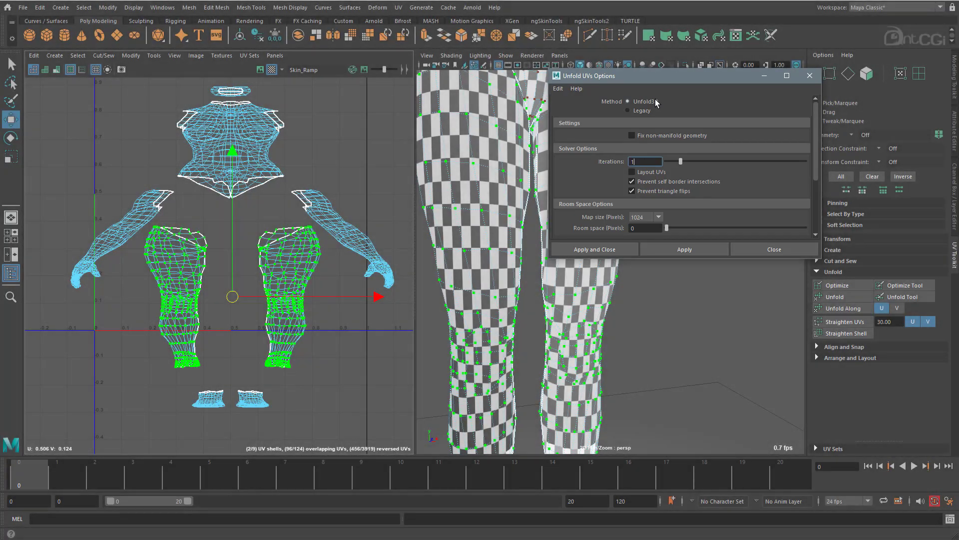
pyautogui.click(664, 251)
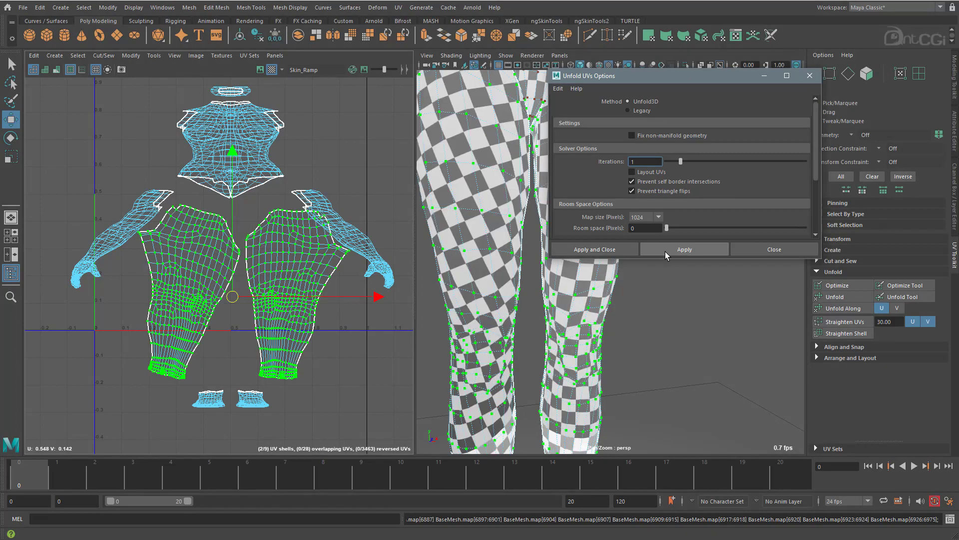
# Check the checker pattern on both legs and undo their last unfold.
pyautogui.moveTo(658, 80); pyautogui.dragTo(789, 86)
pyautogui.scroll(-4, 589, 277)
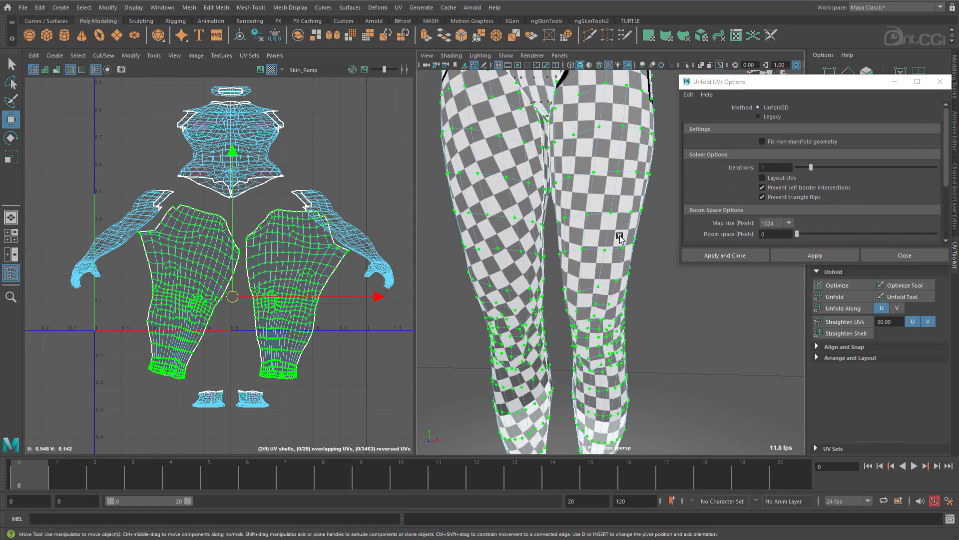
pyautogui.keyDown('alt'); pyautogui.moveTo(578, 192); pyautogui.dragTo(600, 206); pyautogui.keyUp('alt')
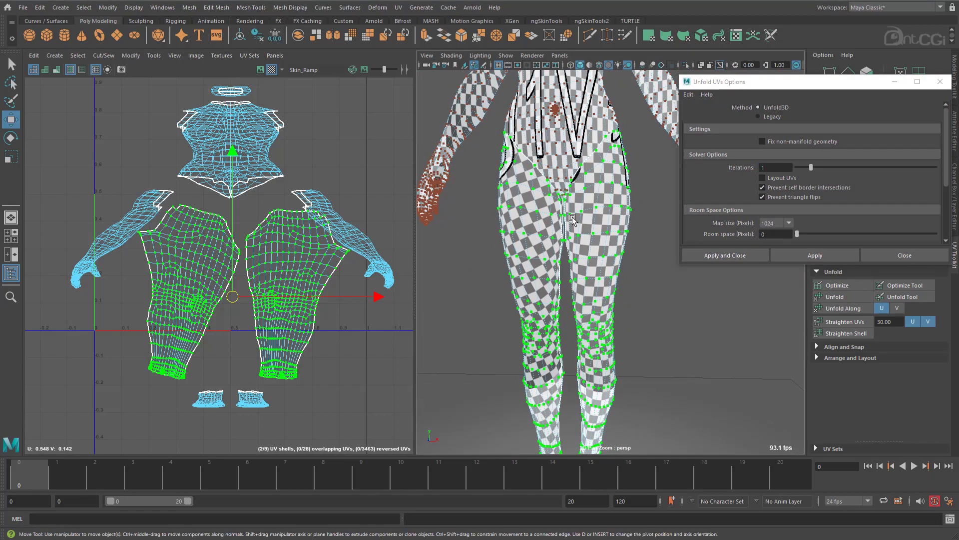
pyautogui.keyDown('alt'); pyautogui.moveTo(599, 206); pyautogui.dragTo(642, 211, button='right'); pyautogui.keyUp('alt')
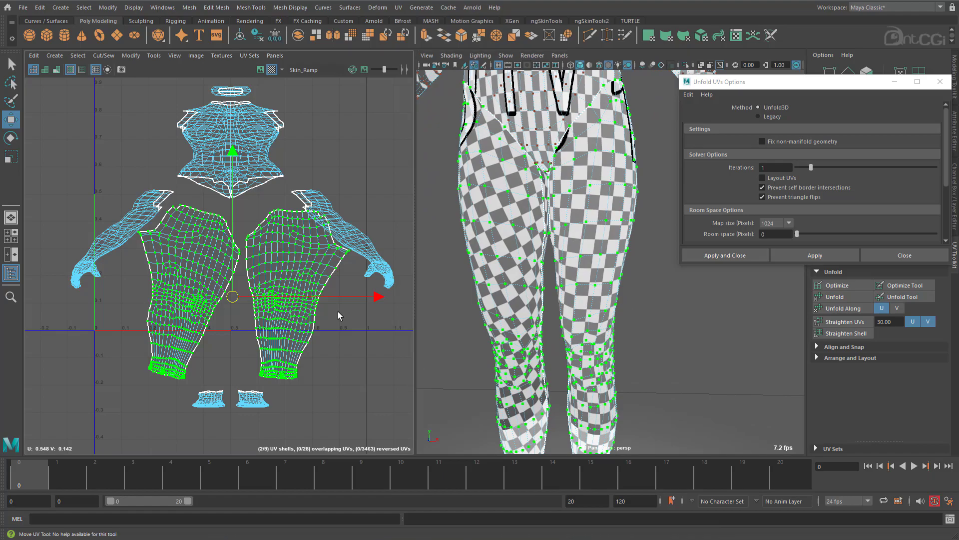
pyautogui.hotkey('ctrl', 'z')
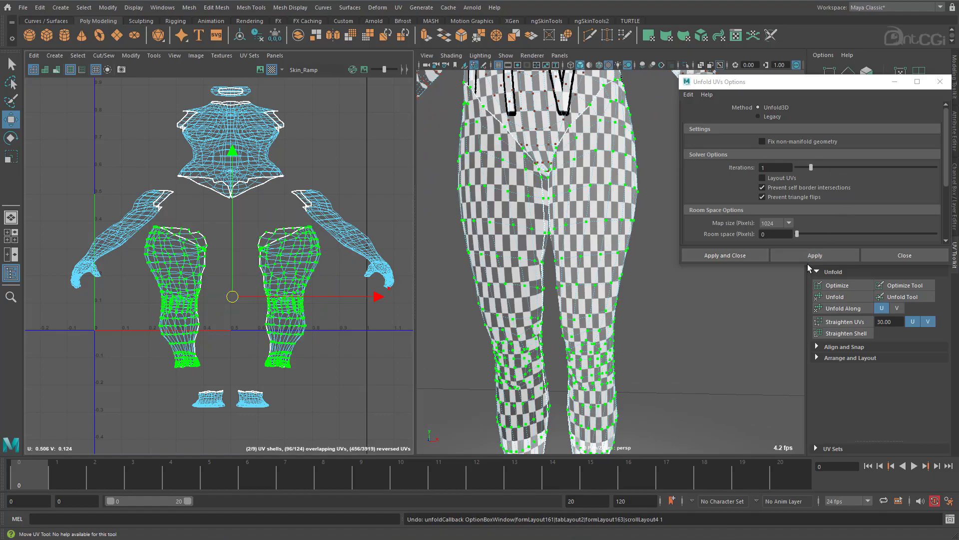
# Unfold both leg shells with the Legacy method, pinning unselected UVs and using the Horizontal unfold constraint.
pyautogui.moveTo(807, 264); pyautogui.dragTo(807, 354)
pyautogui.click(772, 117)
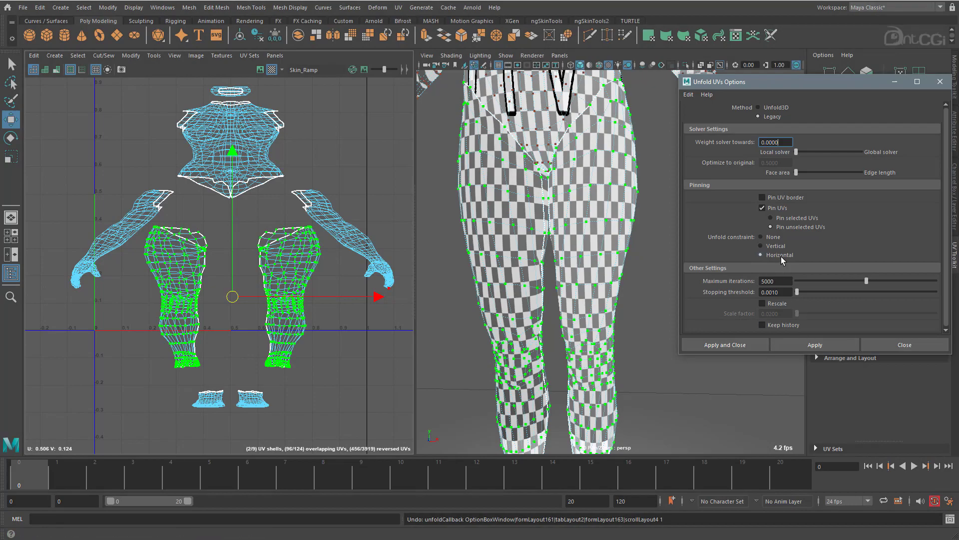
pyautogui.click(813, 344)
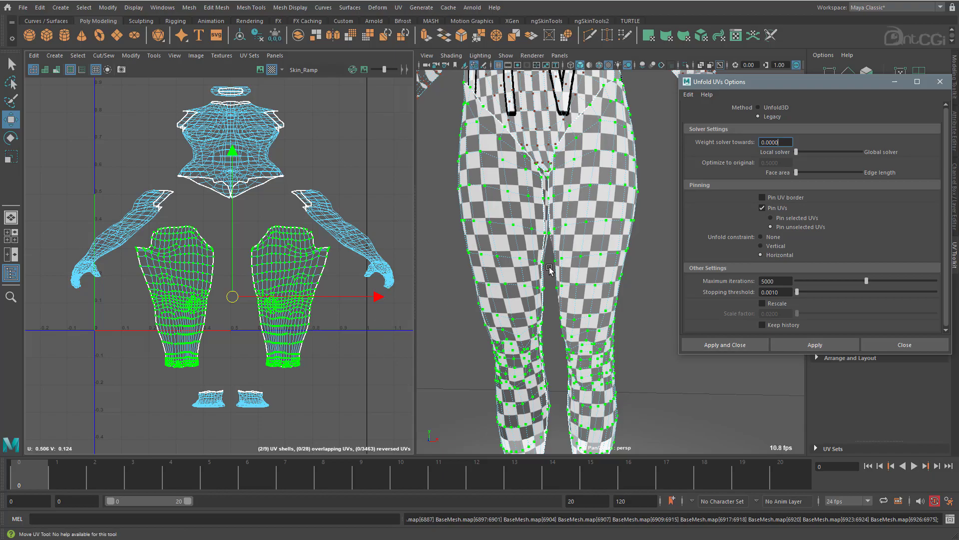
pyautogui.scroll(2, 549, 273)
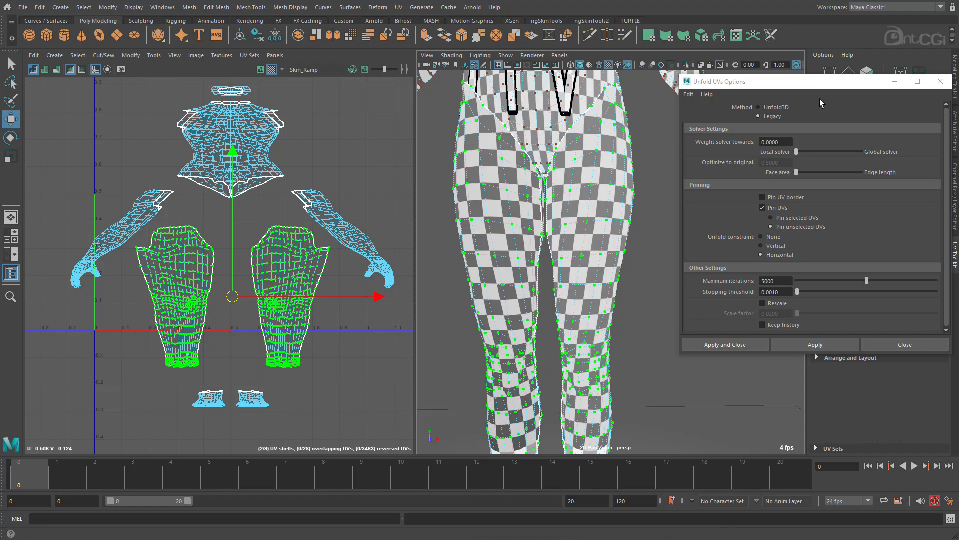
# Unfold both leg shells again using the Unfold3D method with 1 iteration and Layout UVs disabled.
pyautogui.click(782, 108)
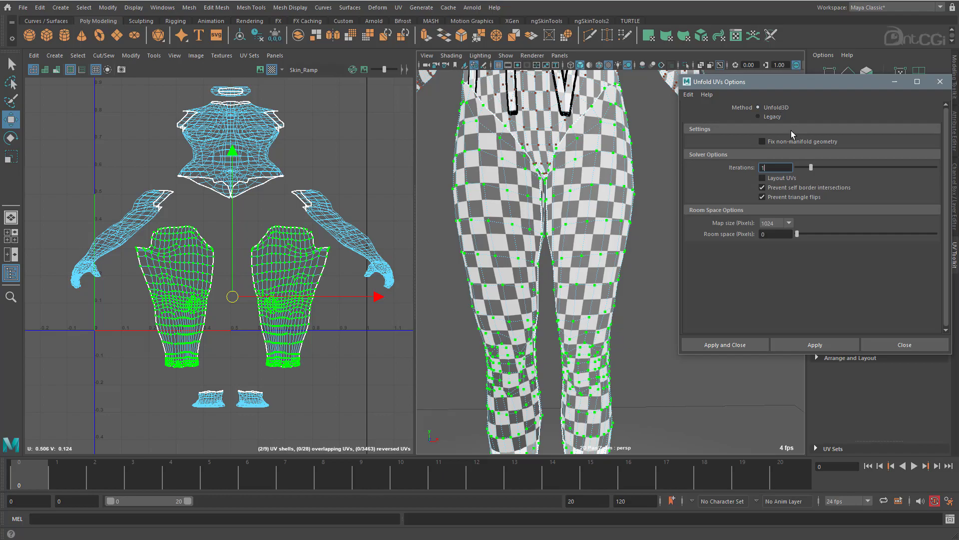
pyautogui.click(829, 342)
pyautogui.moveTo(592, 252)
pyautogui.keyDown('alt'); pyautogui.mouseDown()
pyautogui.moveTo(587, 264)
pyautogui.moveTo(601, 254)
pyautogui.mouseUp(); pyautogui.keyUp('alt')
pyautogui.keyDown('alt'); pyautogui.moveTo(169, 288); pyautogui.dragTo(226, 284, button='right'); pyautogui.keyUp('alt')
pyautogui.keyDown('alt'); pyautogui.moveTo(625, 222); pyautogui.dragTo(420, 213); pyautogui.keyUp('alt')
pyautogui.keyDown('alt'); pyautogui.moveTo(420, 213); pyautogui.dragTo(576, 203, button='right'); pyautogui.keyUp('alt')
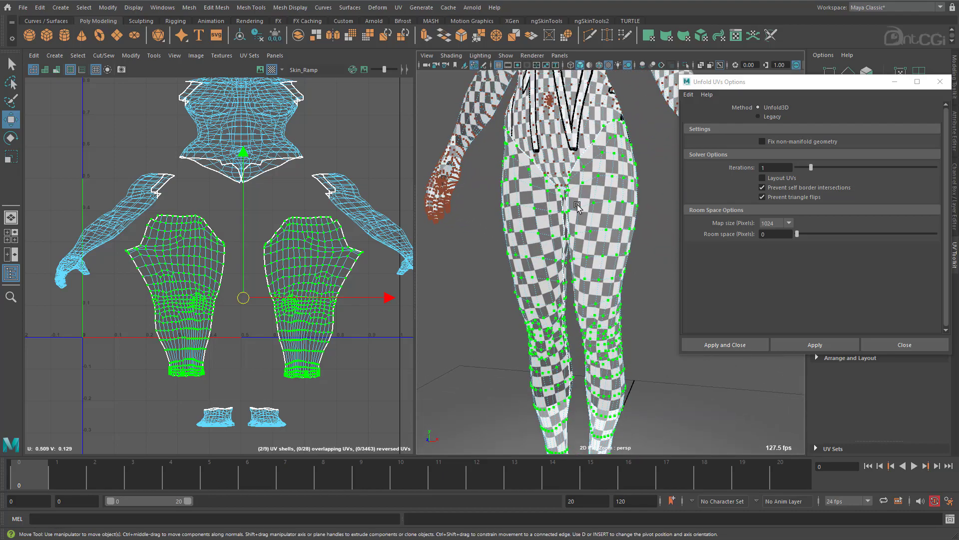
# Select the vertical edge loop running down the sides of the torso, with Object X symmetry active.
pyautogui.keyDown('alt'); pyautogui.moveTo(309, 220); pyautogui.dragTo(278, 274, button='right'); pyautogui.keyUp('alt')
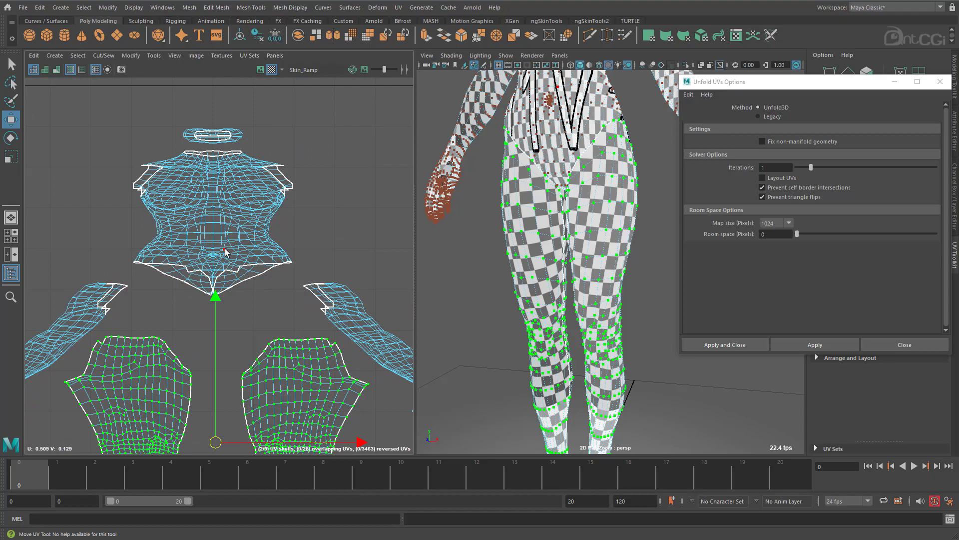
pyautogui.keyDown('alt'); pyautogui.moveTo(594, 168); pyautogui.dragTo(591, 345, button='middle'); pyautogui.keyUp('alt')
pyautogui.keyDown('alt'); pyautogui.moveTo(580, 309); pyautogui.dragTo(635, 280, button='right'); pyautogui.keyUp('alt')
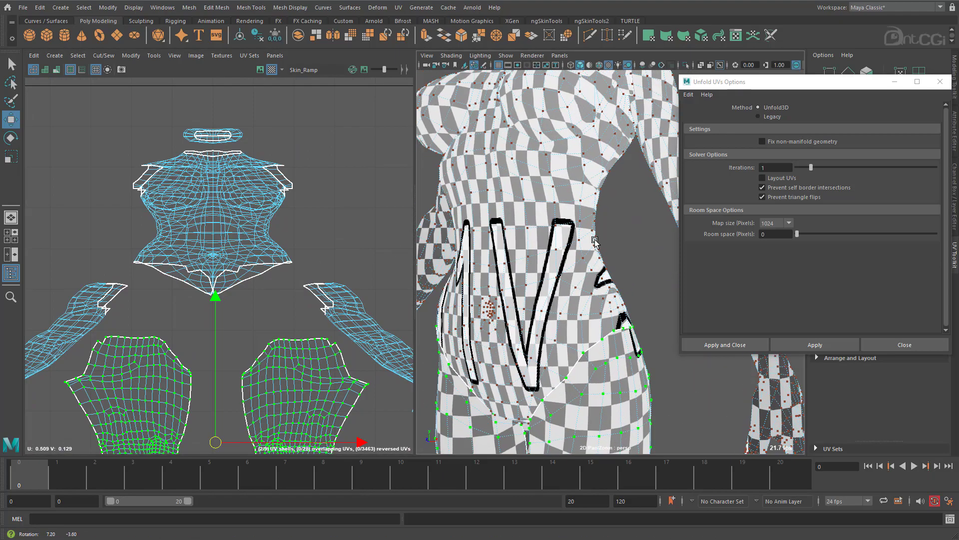
pyautogui.keyDown('alt'); pyautogui.moveTo(617, 260); pyautogui.dragTo(581, 237); pyautogui.keyUp('alt')
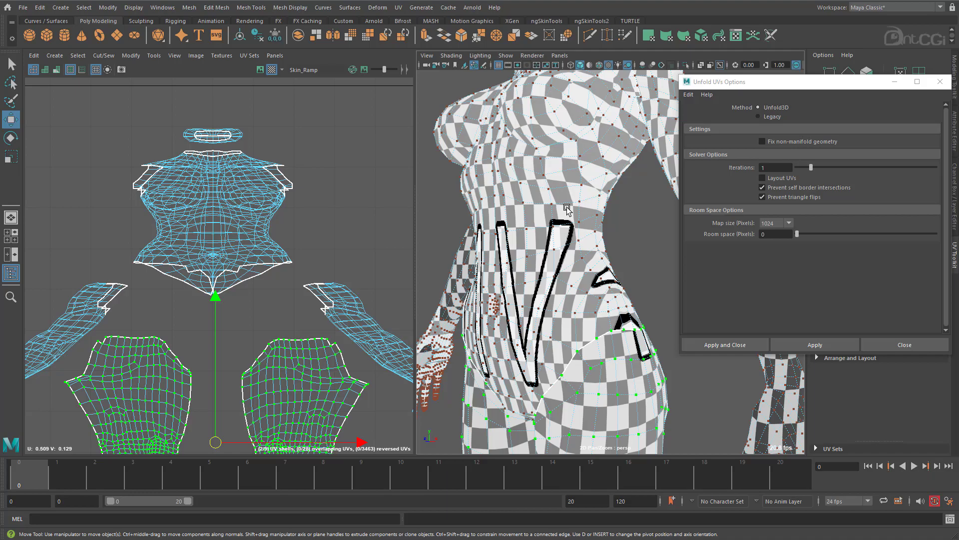
pyautogui.moveTo(567, 208); pyautogui.dragTo(551, 152, button='right')
pyautogui.keyDown('alt'); pyautogui.moveTo(633, 266); pyautogui.dragTo(606, 224); pyautogui.keyUp('alt')
pyautogui.doubleClick(609, 229)
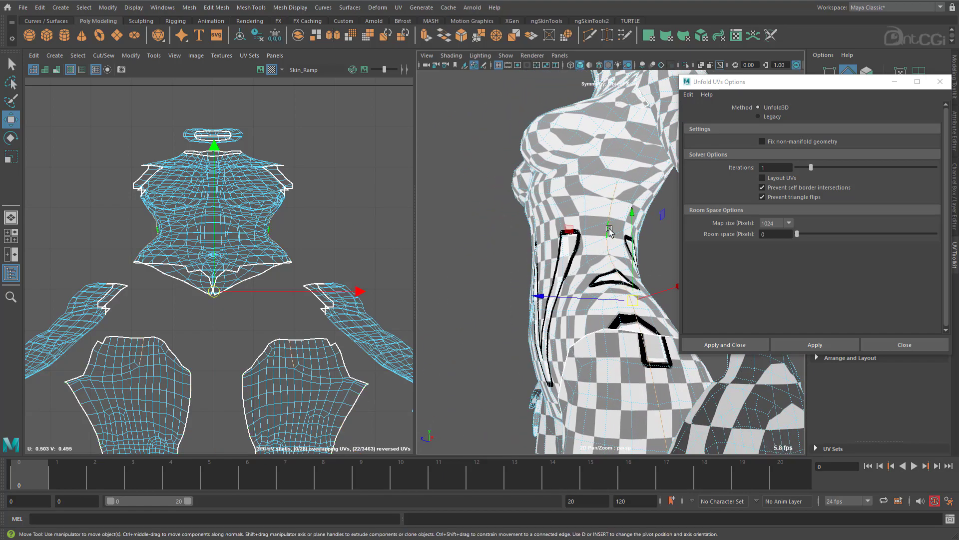
pyautogui.keyDown('alt'); pyautogui.moveTo(550, 261); pyautogui.dragTo(595, 266); pyautogui.keyUp('alt')
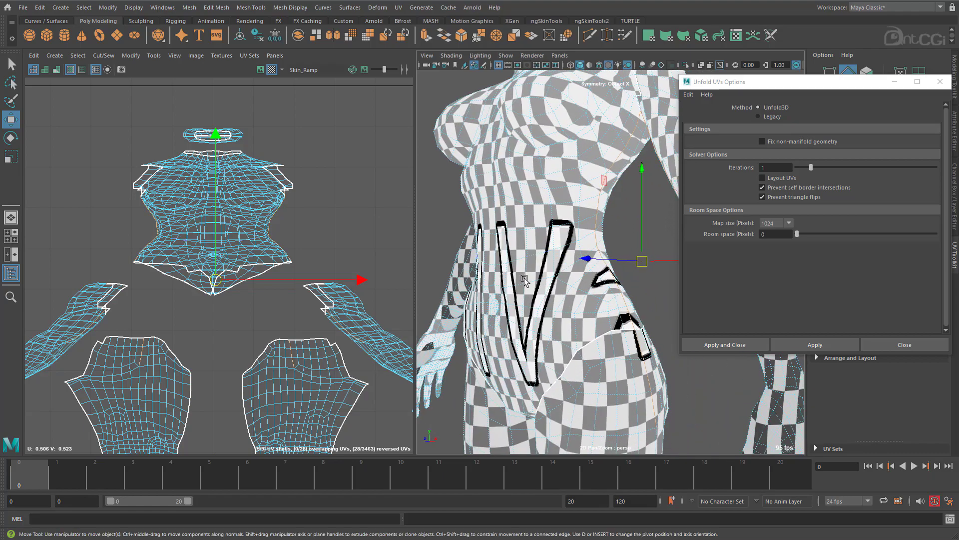
# Deselect the loop's edges on the legs and other shells, keeping only those along the torso sides.
pyautogui.scroll(-3, 345, 274)
pyautogui.keyDown('alt'); pyautogui.moveTo(328, 377); pyautogui.dragTo(300, 277, button='middle'); pyautogui.keyUp('alt')
pyautogui.keyDown('ctrl'); pyautogui.moveTo(346, 328); pyautogui.dragTo(142, 220); pyautogui.keyUp('ctrl')
pyautogui.keyDown('ctrl'); pyautogui.moveTo(83, 155); pyautogui.dragTo(161, 243); pyautogui.keyUp('ctrl')
pyautogui.keyDown('alt'); pyautogui.moveTo(249, 193); pyautogui.dragTo(254, 308, button='middle'); pyautogui.keyUp('alt')
pyautogui.scroll(4, 254, 308)
pyautogui.keyDown('alt'); pyautogui.moveTo(288, 281); pyautogui.dragTo(256, 288, button='middle'); pyautogui.keyUp('alt')
# Add the crotch edges between the legs to the torso seam selection and deselect the stray edges on other shells.
pyautogui.keyDown('alt'); pyautogui.moveTo(531, 344); pyautogui.dragTo(519, 302); pyautogui.keyUp('alt')
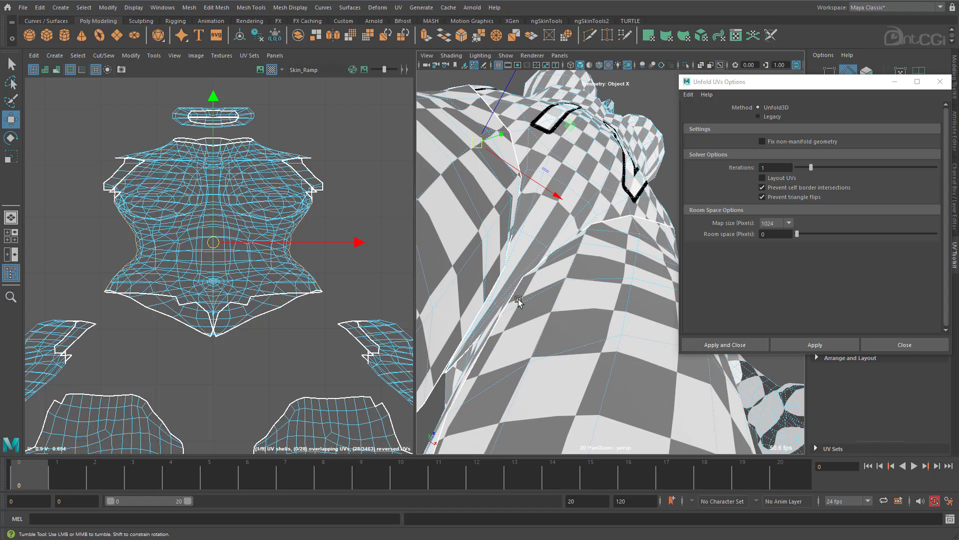
pyautogui.keyDown('shift'); pyautogui.click(492, 303); pyautogui.keyUp('shift')
pyautogui.keyDown('alt'); pyautogui.moveTo(528, 337); pyautogui.dragTo(531, 393); pyautogui.keyUp('alt')
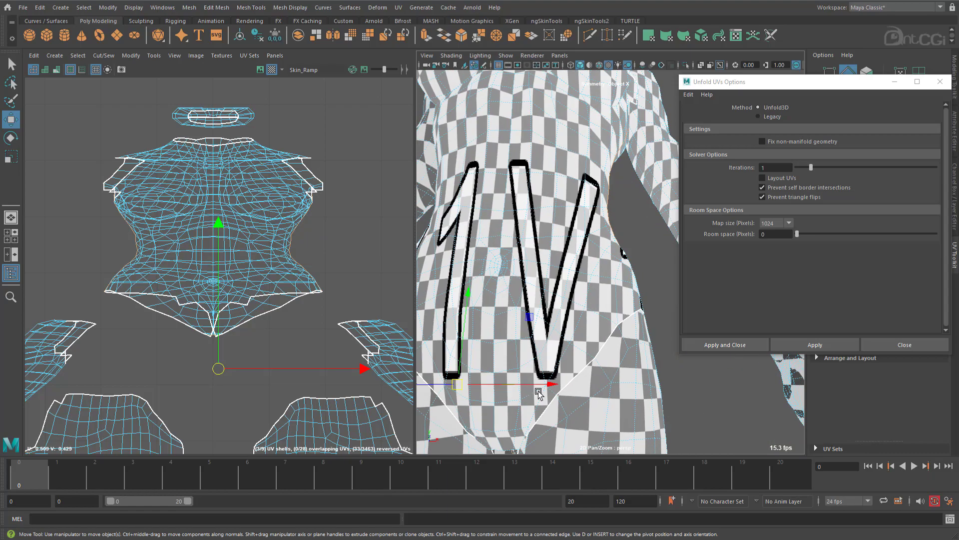
pyautogui.keyDown('alt'); pyautogui.moveTo(530, 393); pyautogui.dragTo(439, 387, button='right'); pyautogui.keyUp('alt')
pyautogui.keyDown('alt'); pyautogui.moveTo(574, 358); pyautogui.dragTo(627, 300, button='right'); pyautogui.keyUp('alt')
pyautogui.keyDown('alt'); pyautogui.moveTo(627, 300); pyautogui.dragTo(617, 295); pyautogui.keyUp('alt')
pyautogui.keyDown('alt'); pyautogui.moveTo(343, 330); pyautogui.dragTo(3, 280, button='right'); pyautogui.keyUp('alt')
pyautogui.keyDown('alt'); pyautogui.moveTo(367, 434); pyautogui.dragTo(341, 330, button='middle'); pyautogui.keyUp('alt')
pyautogui.keyDown('ctrl'); pyautogui.moveTo(374, 375); pyautogui.dragTo(148, 235); pyautogui.keyUp('ctrl')
# Cut the torso seams and select the complete torso UV shell.
pyautogui.keyDown('alt'); pyautogui.moveTo(330, 188); pyautogui.dragTo(293, 265, button='middle'); pyautogui.keyUp('alt')
pyautogui.keyDown('alt'); pyautogui.moveTo(293, 265); pyautogui.dragTo(371, 267, button='right'); pyautogui.keyUp('alt')
pyautogui.keyDown('shift'); pyautogui.moveTo(358, 200); pyautogui.dragTo(335, 214, button='right'); pyautogui.keyUp('shift')
pyautogui.keyDown('alt'); pyautogui.moveTo(335, 214); pyautogui.dragTo(310, 227, button='middle'); pyautogui.keyUp('alt')
pyautogui.moveTo(223, 270); pyautogui.dragTo(273, 256, button='right')
pyautogui.keyDown('ctrl'); pyautogui.moveTo(304, 226); pyautogui.dragTo(333, 240, button='right'); pyautogui.keyUp('ctrl')
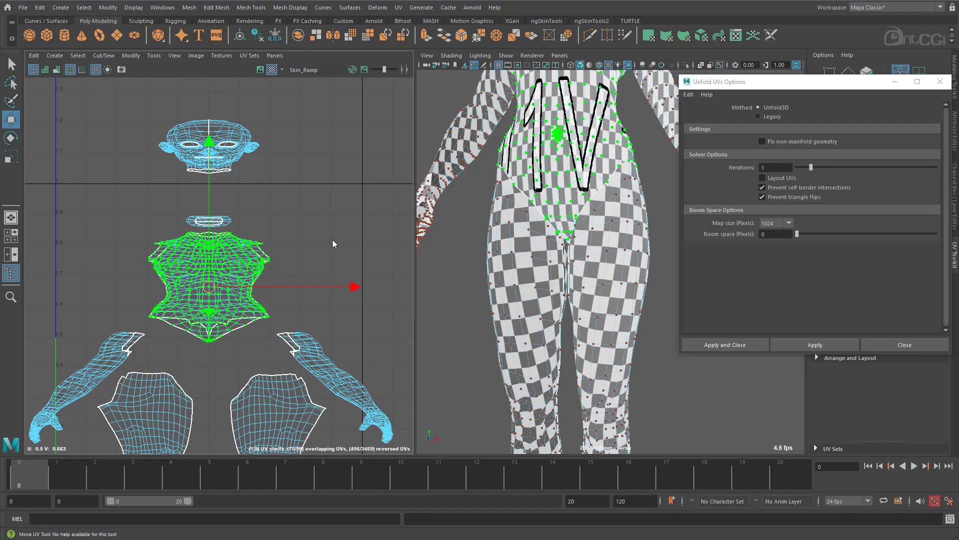
# Unfold the torso shell with the Legacy method and Horizontal constraint, followed by Unfold3D with 1 iteration.
pyautogui.click(770, 118)
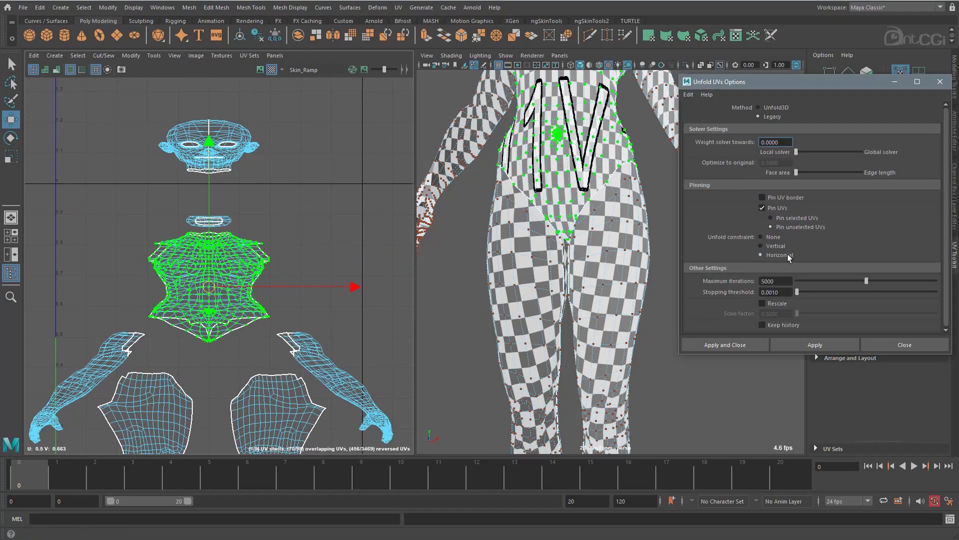
pyautogui.click(811, 347)
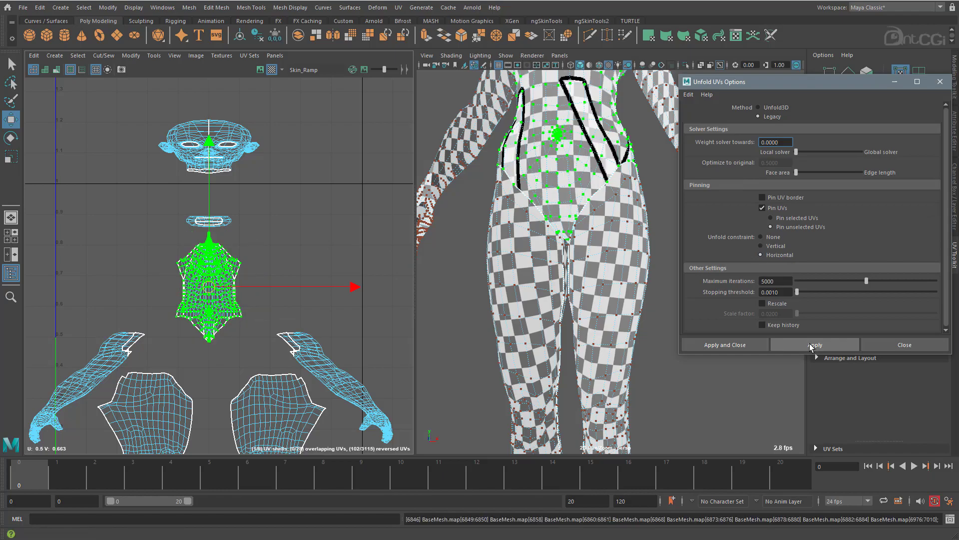
pyautogui.click(774, 111)
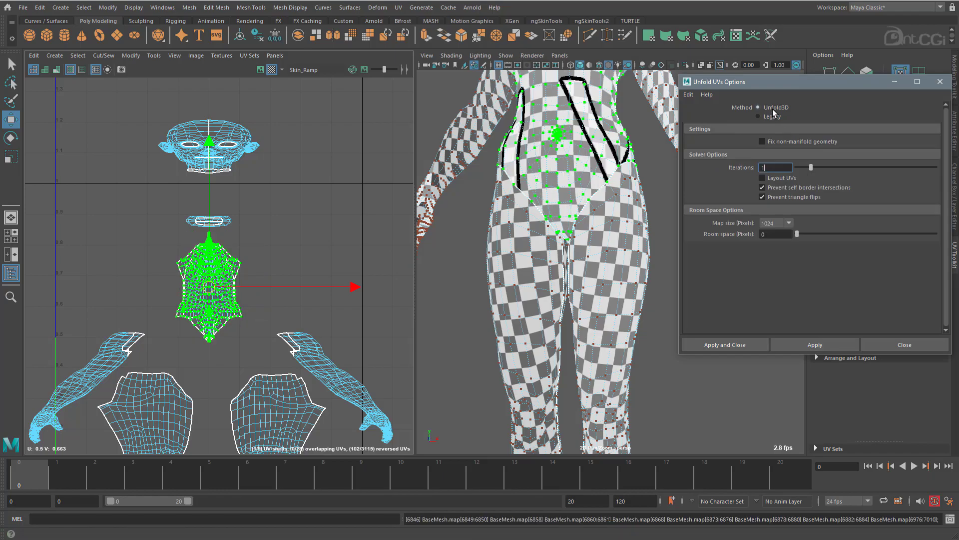
pyautogui.click(822, 345)
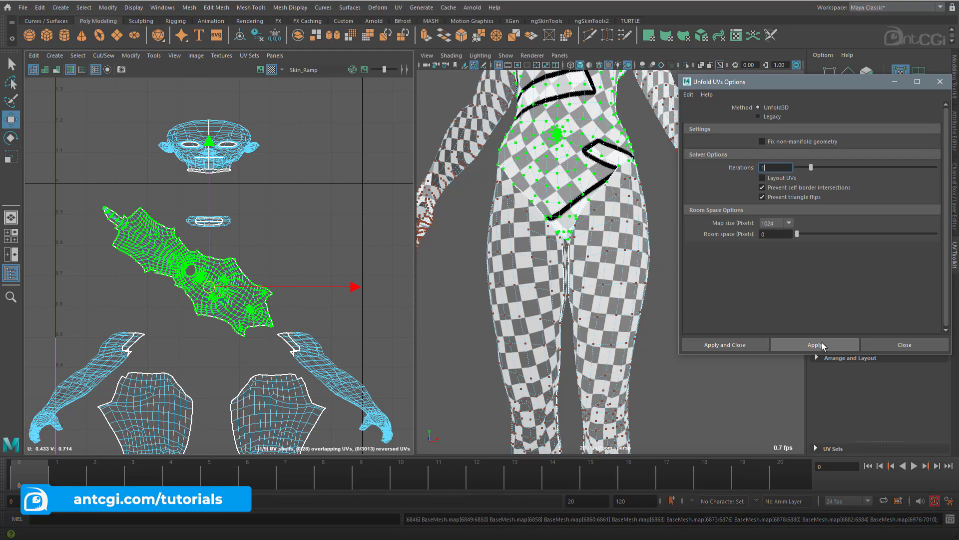
# Rotate the unfolded torso shell until it stands upright with the crotch end facing the leg shells.
pyautogui.click(250, 318)
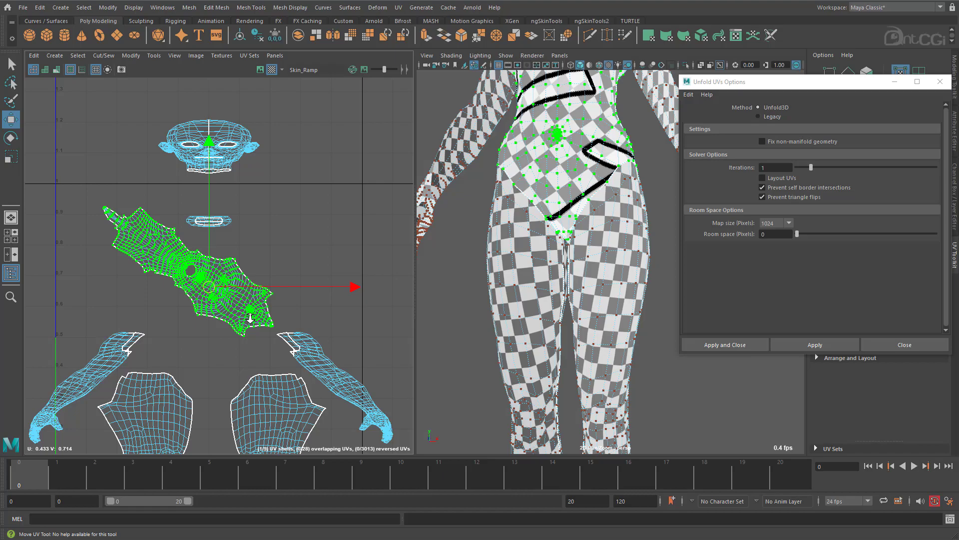
pyautogui.press('e')
pyautogui.moveTo(312, 193); pyautogui.dragTo(302, 313)
pyautogui.scroll(6, 302, 314)
pyautogui.keyDown('alt'); pyautogui.moveTo(207, 323); pyautogui.dragTo(252, 216, button='middle'); pyautogui.keyUp('alt')
pyautogui.moveTo(364, 149); pyautogui.dragTo(364, 152)
pyautogui.keyDown('alt'); pyautogui.moveTo(492, 182); pyautogui.dragTo(500, 187); pyautogui.keyUp('alt')
# Scale up the torso shell so its checker squares match the size of those on the legs.
pyautogui.press('r')
pyautogui.moveTo(238, 213); pyautogui.dragTo(283, 193)
pyautogui.keyDown('alt'); pyautogui.moveTo(522, 186); pyautogui.dragTo(520, 212); pyautogui.keyUp('alt')
pyautogui.keyDown('alt'); pyautogui.moveTo(265, 361); pyautogui.dragTo(248, 294, button='middle'); pyautogui.keyUp('alt')
pyautogui.scroll(-10, 245, 209)
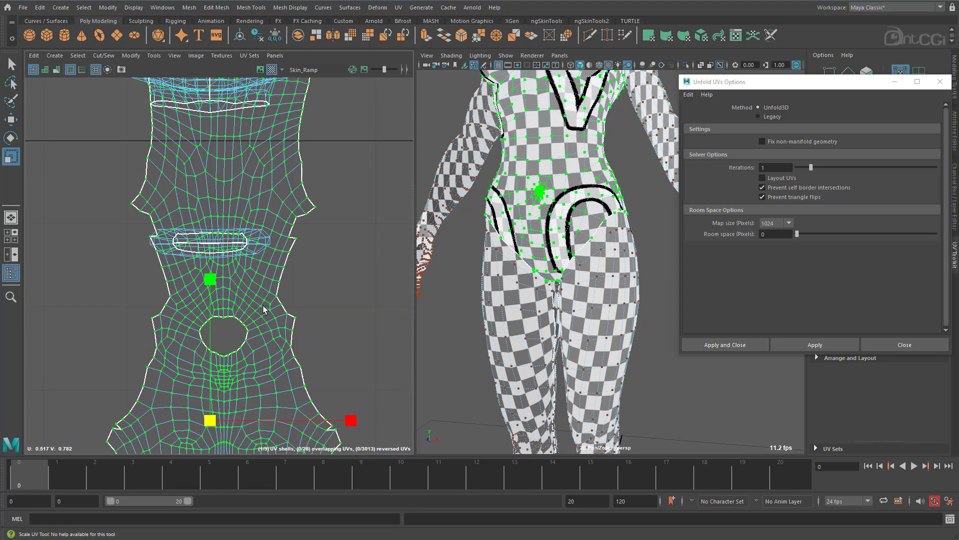
# Switch to edge selection and select the edge loop running from the armpit along the inside of the arm.
pyautogui.press('w')
pyautogui.keyDown('alt'); pyautogui.moveTo(278, 311); pyautogui.dragTo(226, 303, button='middle'); pyautogui.keyUp('alt')
pyautogui.moveTo(582, 234); pyautogui.dragTo(621, 208, button='right')
pyautogui.keyDown('alt'); pyautogui.moveTo(246, 391); pyautogui.dragTo(236, 407, button='middle'); pyautogui.keyUp('alt')
pyautogui.keyDown('alt'); pyautogui.moveTo(504, 187); pyautogui.dragTo(434, 261, button='middle'); pyautogui.keyUp('alt')
pyautogui.keyDown('alt'); pyautogui.moveTo(433, 261); pyautogui.dragTo(447, 203); pyautogui.keyUp('alt')
pyautogui.keyDown('alt'); pyautogui.moveTo(448, 203); pyautogui.dragTo(503, 215, button='right'); pyautogui.keyUp('alt')
pyautogui.moveTo(506, 217); pyautogui.dragTo(508, 184, button='right')
pyautogui.keyDown('alt'); pyautogui.moveTo(551, 177); pyautogui.dragTo(542, 215, button='middle'); pyautogui.keyUp('alt')
pyautogui.keyDown('alt'); pyautogui.moveTo(542, 214); pyautogui.dragTo(565, 141, button='right'); pyautogui.keyUp('alt')
pyautogui.keyDown('shift'); pyautogui.rightClick(564, 195); pyautogui.keyUp('shift')
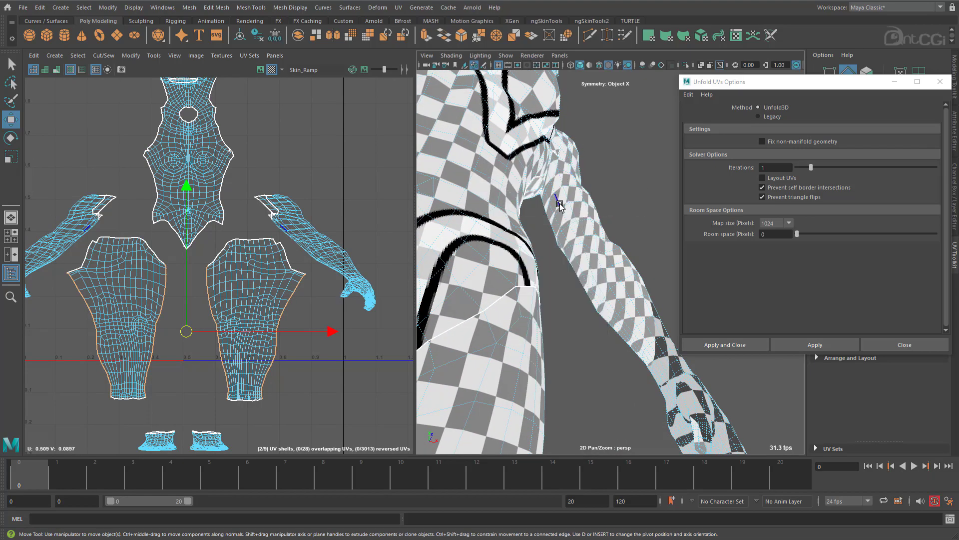
pyautogui.click(561, 205)
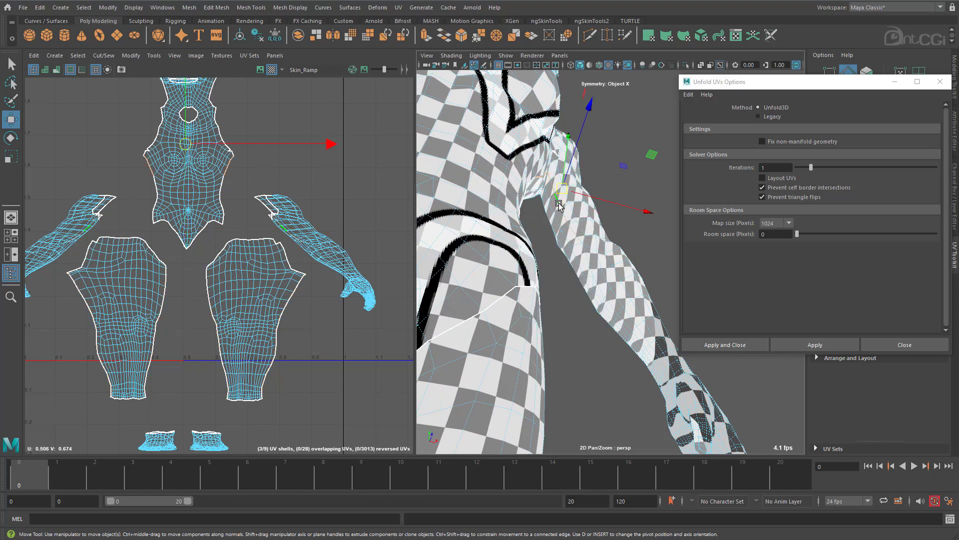
# Turn off the checker texture display in the viewport and deselect the unwanted loop edges on the hand.
pyautogui.click(472, 58)
pyautogui.click(471, 140)
pyautogui.keyDown('alt'); pyautogui.moveTo(555, 305); pyautogui.dragTo(621, 308); pyautogui.keyUp('alt')
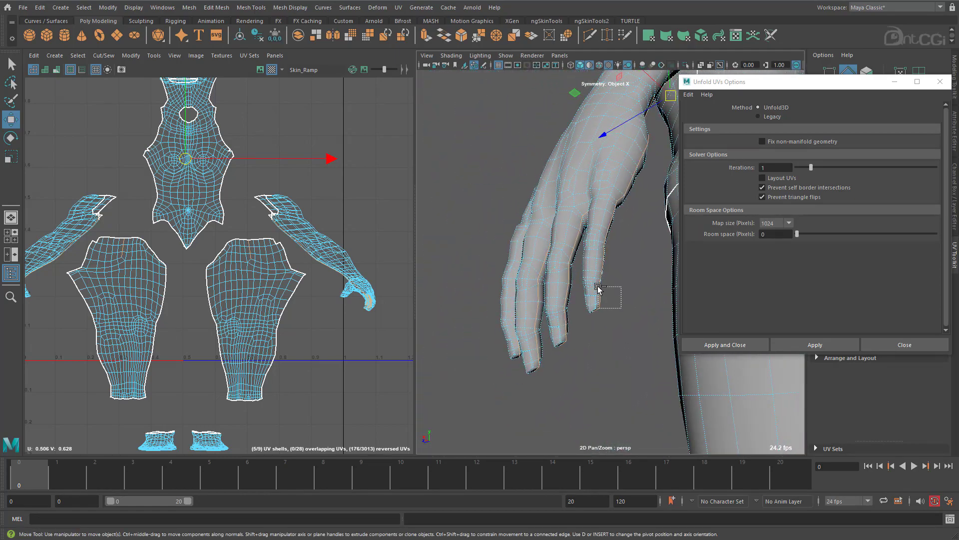
pyautogui.keyDown('alt'); pyautogui.moveTo(602, 241); pyautogui.dragTo(531, 379); pyautogui.keyUp('alt')
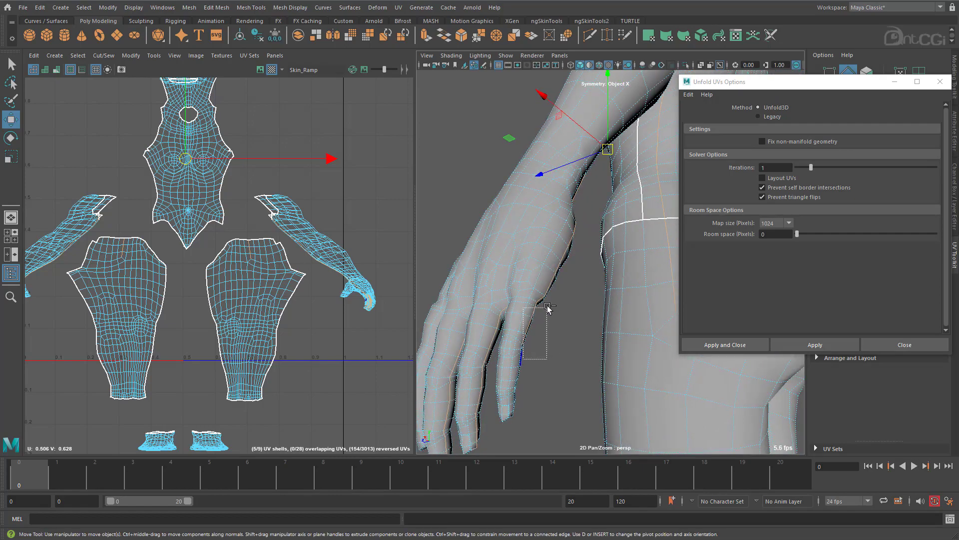
pyautogui.moveTo(598, 228)
pyautogui.keyDown('alt'); pyautogui.mouseDown()
pyautogui.moveTo(553, 281)
pyautogui.moveTo(565, 295)
pyautogui.moveTo(529, 311)
pyautogui.moveTo(587, 232)
pyautogui.mouseUp(); pyautogui.keyUp('alt')
pyautogui.scroll(-8, 586, 233)
pyautogui.keyDown('alt'); pyautogui.moveTo(586, 233); pyautogui.dragTo(601, 268, button='right'); pyautogui.keyUp('alt')
pyautogui.keyDown('alt'); pyautogui.moveTo(602, 268); pyautogui.dragTo(579, 255); pyautogui.keyUp('alt')
pyautogui.keyDown('alt'); pyautogui.moveTo(578, 255); pyautogui.dragTo(580, 175, button='middle'); pyautogui.keyUp('alt')
pyautogui.keyDown('alt'); pyautogui.moveTo(580, 175); pyautogui.dragTo(810, 212, button='right'); pyautogui.keyUp('alt')
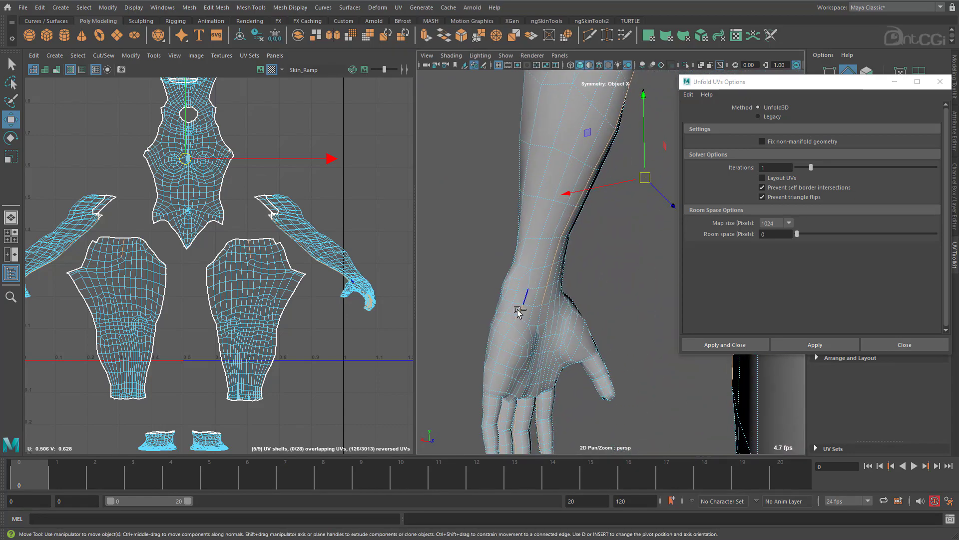
# Add the edges along the fingers, thumb and thumb base to the arm seam selection.
pyautogui.keyDown('alt'); pyautogui.moveTo(520, 310); pyautogui.dragTo(575, 282); pyautogui.keyUp('alt')
pyautogui.keyDown('alt'); pyautogui.moveTo(576, 281); pyautogui.dragTo(573, 282, button='middle'); pyautogui.keyUp('alt')
pyautogui.keyDown('alt'); pyautogui.moveTo(573, 281); pyautogui.dragTo(513, 315); pyautogui.keyUp('alt')
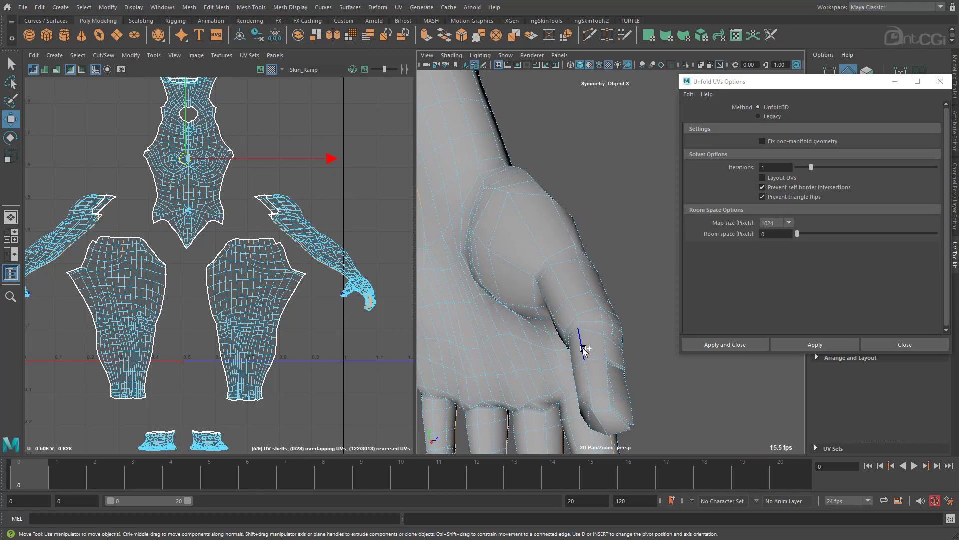
pyautogui.keyDown('alt'); pyautogui.moveTo(585, 350); pyautogui.dragTo(625, 286); pyautogui.keyUp('alt')
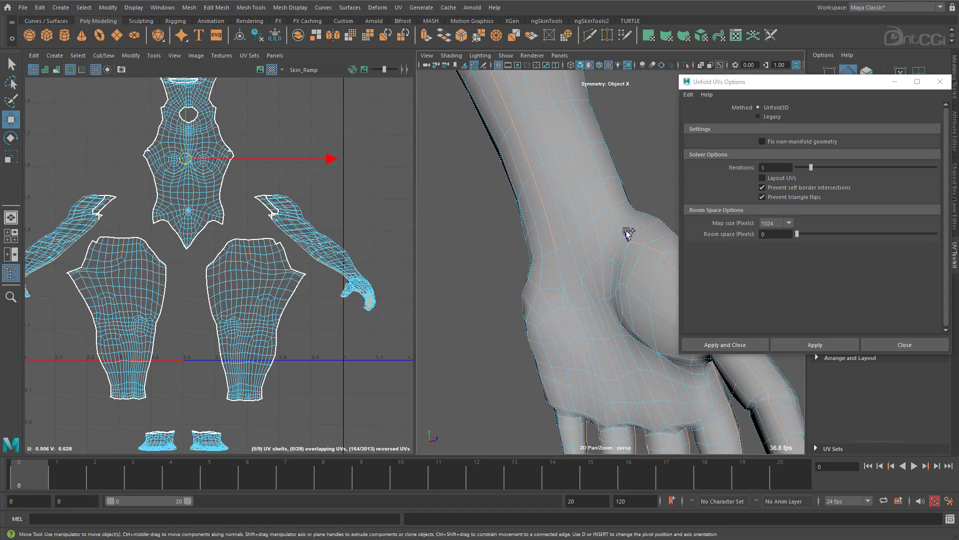
pyautogui.keyDown('alt'); pyautogui.moveTo(621, 235); pyautogui.dragTo(485, 234); pyautogui.keyUp('alt')
pyautogui.keyDown('alt'); pyautogui.moveTo(579, 246); pyautogui.dragTo(530, 260); pyautogui.keyUp('alt')
pyautogui.keyDown('alt'); pyautogui.moveTo(530, 260); pyautogui.dragTo(515, 268, button='right'); pyautogui.keyUp('alt')
pyautogui.keyDown('alt'); pyautogui.moveTo(514, 267); pyautogui.dragTo(555, 355, button='middle'); pyautogui.keyUp('alt')
pyautogui.moveTo(554, 355)
pyautogui.keyDown('alt'); pyautogui.mouseDown()
pyautogui.moveTo(590, 317)
pyautogui.moveTo(570, 360)
pyautogui.moveTo(510, 351)
pyautogui.moveTo(546, 354)
pyautogui.mouseUp(); pyautogui.keyUp('alt')
pyautogui.keyDown('alt'); pyautogui.moveTo(546, 354); pyautogui.dragTo(546, 251, button='right'); pyautogui.keyUp('alt')
pyautogui.keyDown('alt'); pyautogui.moveTo(546, 251); pyautogui.dragTo(599, 289, button='middle'); pyautogui.keyUp('alt')
pyautogui.keyDown('alt'); pyautogui.moveTo(599, 289); pyautogui.dragTo(546, 280); pyautogui.keyUp('alt')
# Deselect the edges on the torso, leg and foot shells and cut the seams on both arms.
pyautogui.moveTo(258, 230); pyautogui.dragTo(108, 296)
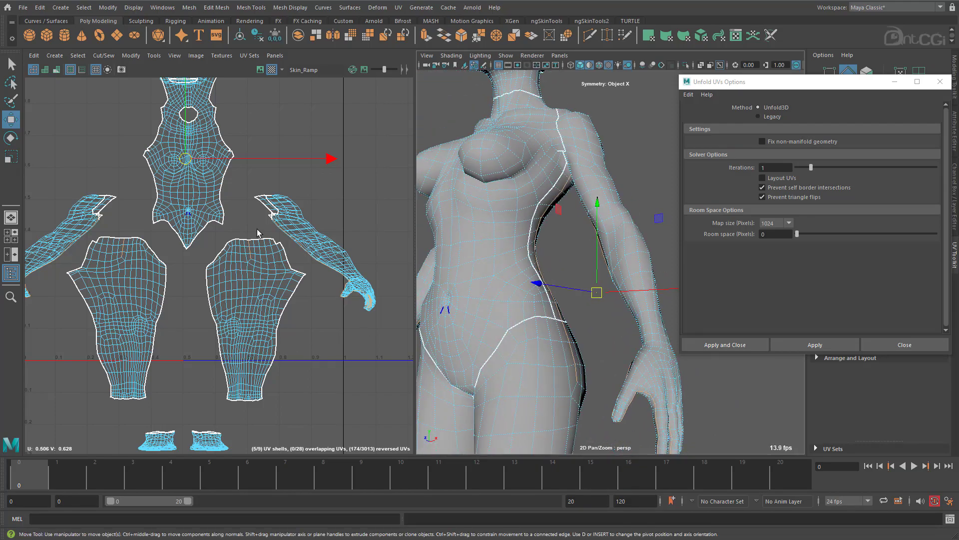
pyautogui.keyDown('alt'); pyautogui.moveTo(228, 212); pyautogui.dragTo(222, 387, button='middle'); pyautogui.keyUp('alt')
pyautogui.moveTo(132, 131); pyautogui.dragTo(234, 429)
pyautogui.keyDown('alt'); pyautogui.moveTo(235, 430); pyautogui.dragTo(243, 185, button='middle'); pyautogui.keyUp('alt')
pyautogui.keyDown('ctrl'); pyautogui.moveTo(100, 254); pyautogui.dragTo(287, 412); pyautogui.keyUp('ctrl')
pyautogui.keyDown('alt'); pyautogui.moveTo(347, 302); pyautogui.dragTo(342, 342, button='middle'); pyautogui.keyUp('alt')
# Select both complete arm UV shells and unfold them using Unfold3D with 1 iteration.
pyautogui.keyDown('shift'); pyautogui.moveTo(357, 216); pyautogui.dragTo(374, 231, button='right'); pyautogui.keyUp('shift')
pyautogui.click(324, 221)
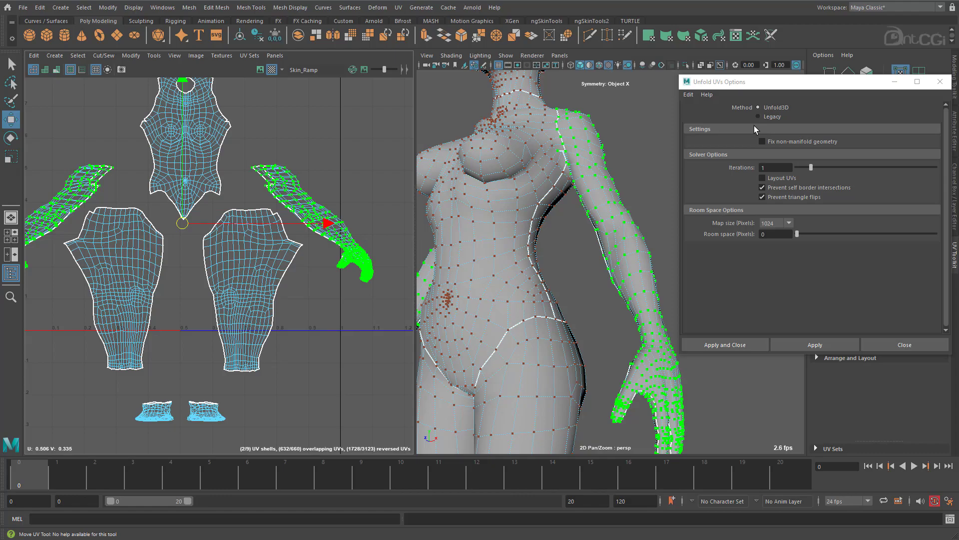
pyautogui.click(832, 340)
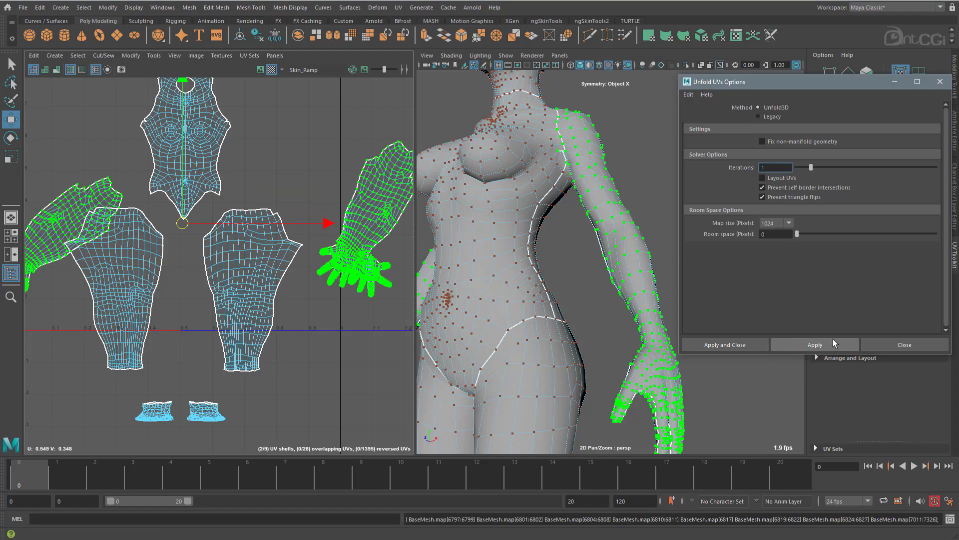
pyautogui.keyDown('alt'); pyautogui.moveTo(285, 291); pyautogui.dragTo(155, 314, button='middle'); pyautogui.keyUp('alt')
pyautogui.keyDown('alt'); pyautogui.moveTo(196, 310); pyautogui.dragTo(739, 312, button='right'); pyautogui.keyUp('alt')
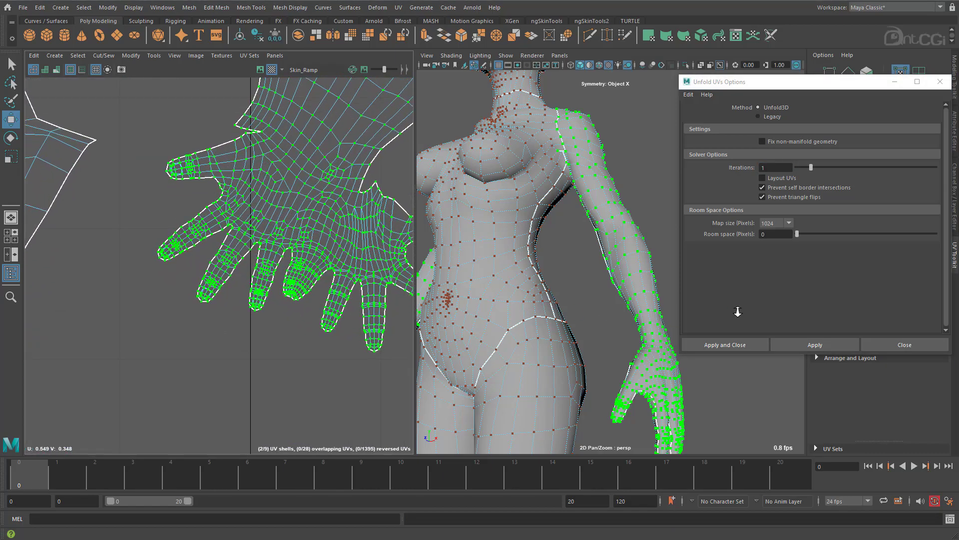
# Select the complete head UV shell and move it up into empty space above the torso shell.
pyautogui.keyDown('alt'); pyautogui.moveTo(296, 255); pyautogui.dragTo(253, 315, button='middle'); pyautogui.keyUp('alt')
pyautogui.keyDown('alt'); pyautogui.moveTo(269, 271); pyautogui.dragTo(223, 329, button='middle'); pyautogui.keyUp('alt')
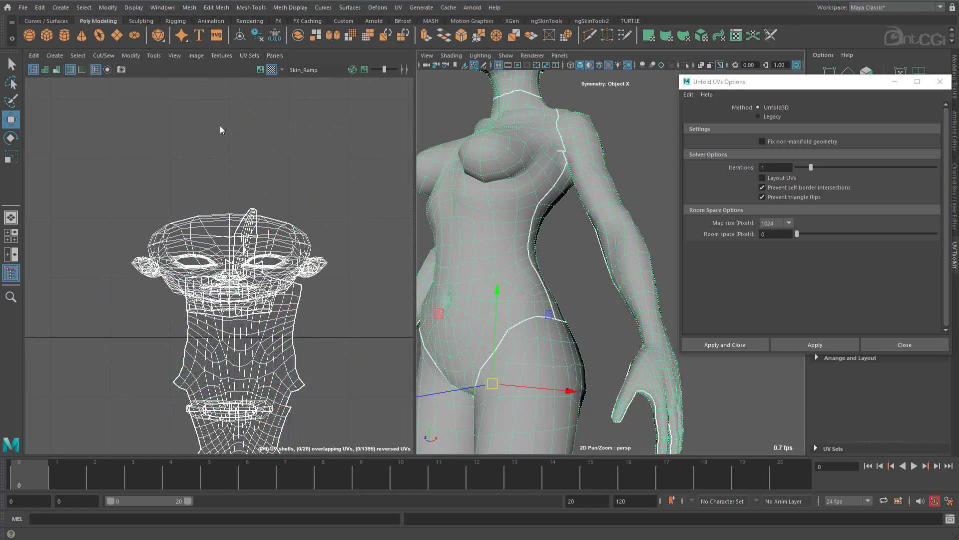
pyautogui.moveTo(222, 243); pyautogui.dragTo(265, 244, button='right')
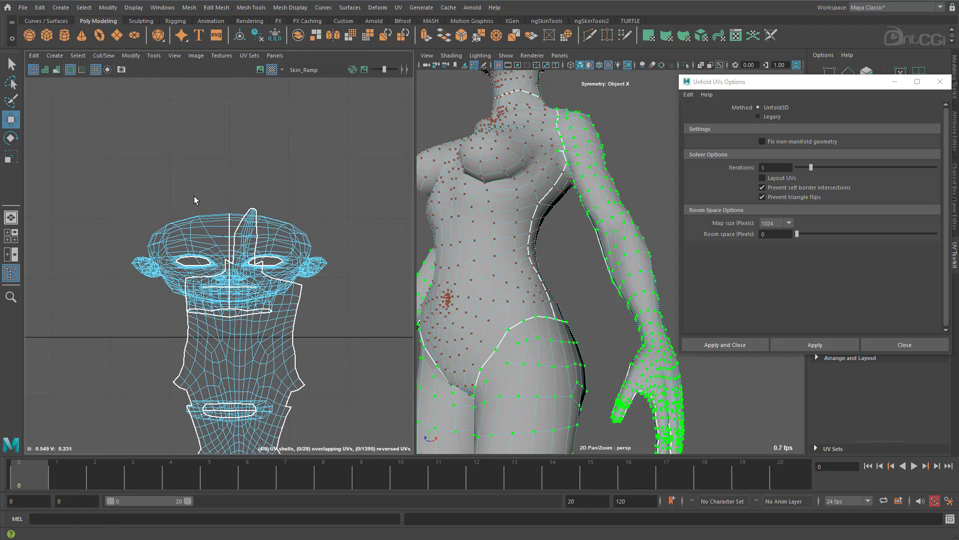
pyautogui.moveTo(193, 196); pyautogui.dragTo(213, 230)
pyautogui.moveTo(214, 234); pyautogui.dragTo(226, 232, button='right')
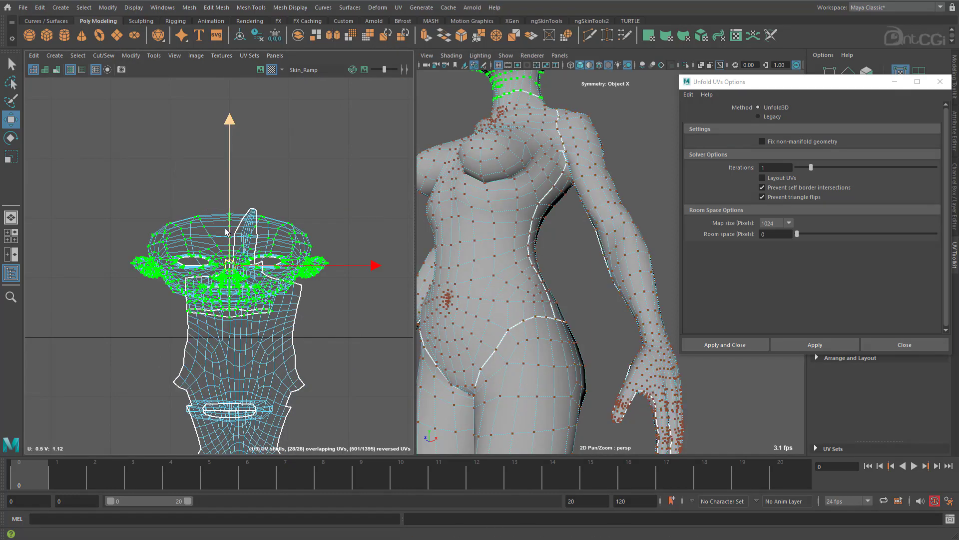
pyautogui.moveTo(229, 232); pyautogui.dragTo(243, 32)
pyautogui.keyDown('alt'); pyautogui.moveTo(248, 177); pyautogui.dragTo(235, 369, button='middle'); pyautogui.keyUp('alt')
pyautogui.keyDown('alt'); pyautogui.moveTo(186, 292); pyautogui.dragTo(282, 280, button='right'); pyautogui.keyUp('alt')
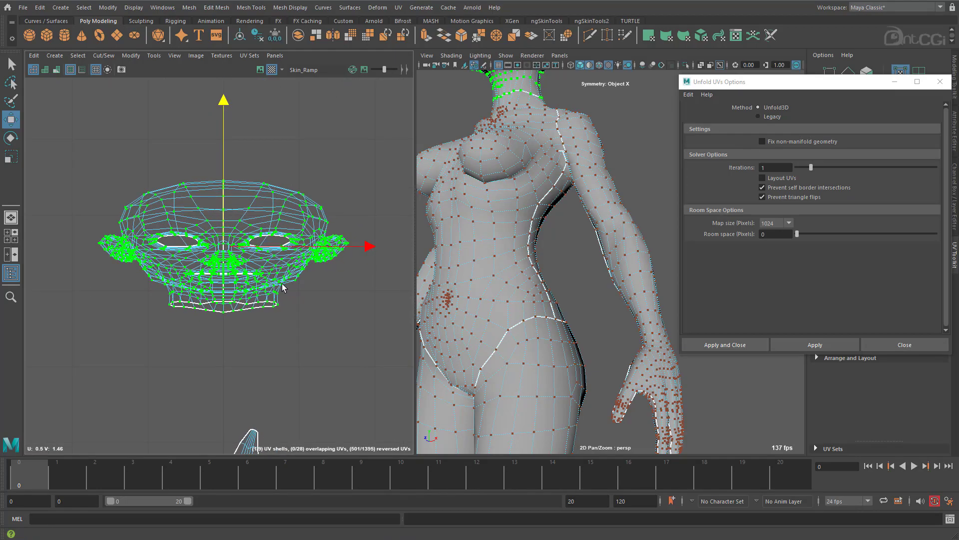
# Unfold the head shell using Unfold3D with 1 iteration and rotate it until it stands straight.
pyautogui.click(784, 341)
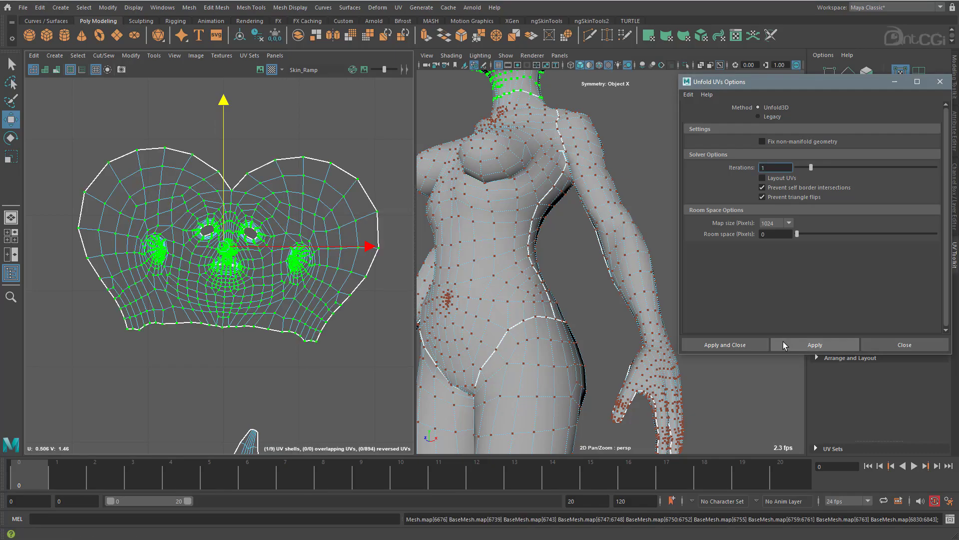
pyautogui.scroll(2, 300, 266)
pyautogui.scroll(1, 301, 266)
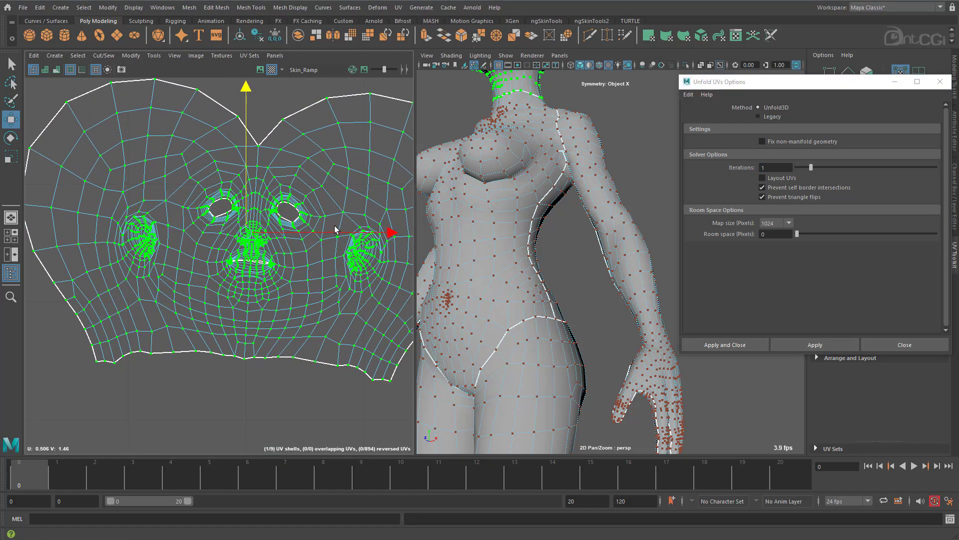
pyautogui.press('e')
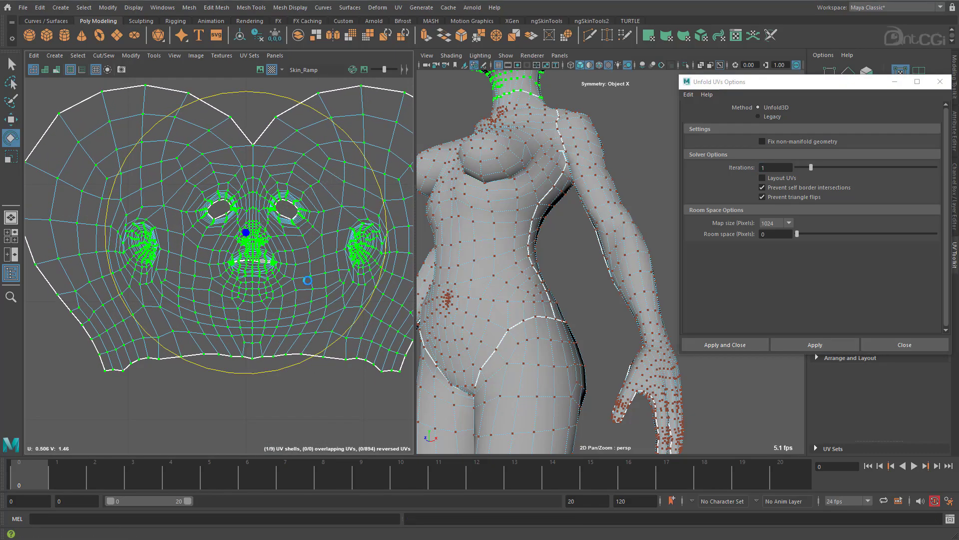
# Select the border edges of the eye openings on the face and fill the holes in both eyes.
pyautogui.keyDown('alt'); pyautogui.moveTo(476, 134); pyautogui.dragTo(480, 289, button='middle'); pyautogui.keyUp('alt')
pyautogui.keyDown('alt'); pyautogui.moveTo(480, 290); pyautogui.dragTo(465, 281); pyautogui.keyUp('alt')
pyautogui.keyDown('alt'); pyautogui.moveTo(464, 280); pyautogui.dragTo(511, 285, button='middle'); pyautogui.keyUp('alt')
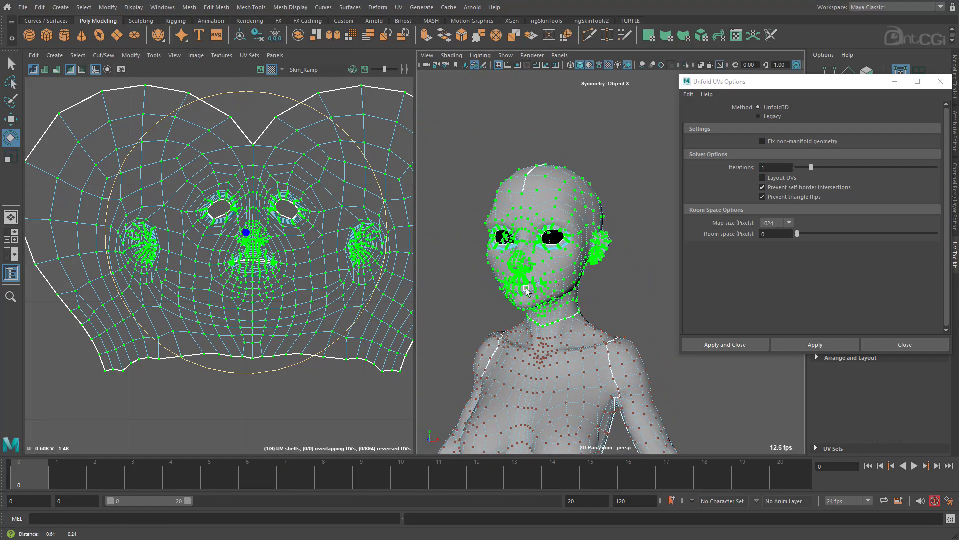
pyautogui.keyDown('alt'); pyautogui.moveTo(511, 285); pyautogui.dragTo(551, 287); pyautogui.keyUp('alt')
pyautogui.keyDown('alt'); pyautogui.moveTo(551, 287); pyautogui.dragTo(613, 246, button='right'); pyautogui.keyUp('alt')
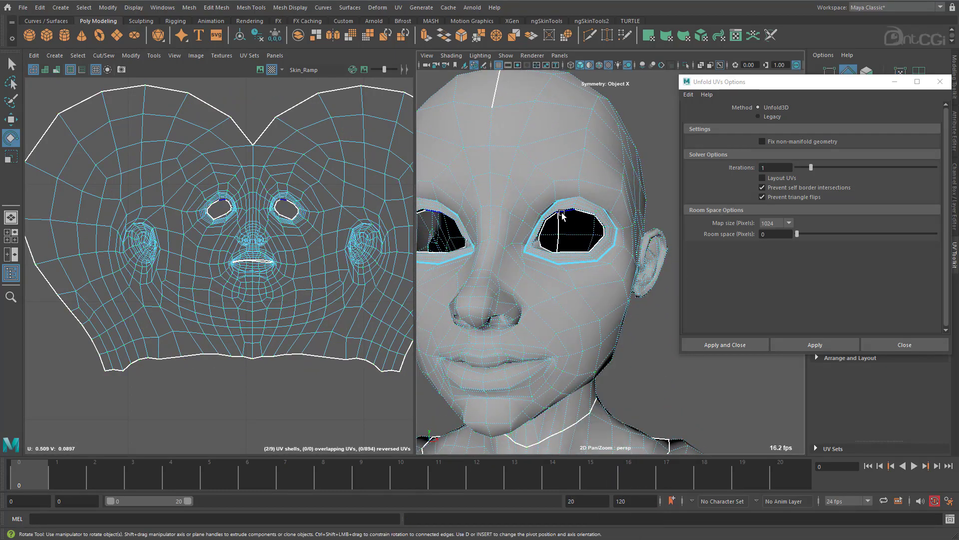
pyautogui.keyDown('alt'); pyautogui.moveTo(556, 224); pyautogui.dragTo(560, 240); pyautogui.keyUp('alt')
pyautogui.click(561, 237)
pyautogui.keyDown('shift'); pyautogui.moveTo(562, 238); pyautogui.dragTo(536, 370, button='right'); pyautogui.keyUp('shift')
pyautogui.moveTo(530, 128); pyautogui.dragTo(459, 86, button='right')
pyautogui.click(552, 122)
# Reselect all UVs of the head shell and unfold it again using Unfold3D with 1 iteration.
pyautogui.moveTo(241, 205); pyautogui.dragTo(280, 206, button='right')
pyautogui.keyDown('alt'); pyautogui.moveTo(215, 254); pyautogui.dragTo(160, 220, button='right'); pyautogui.keyUp('alt')
pyautogui.moveTo(61, 125); pyautogui.dragTo(403, 369)
pyautogui.click(809, 349)
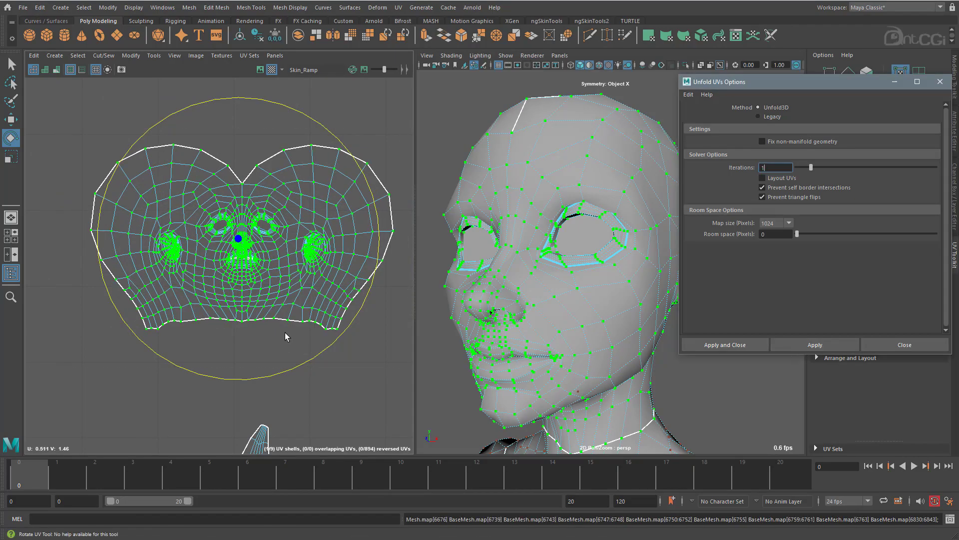
# Unfold the head shell using the Legacy method, first with the Horizontal and then with the Vertical constraint.
pyautogui.click(772, 117)
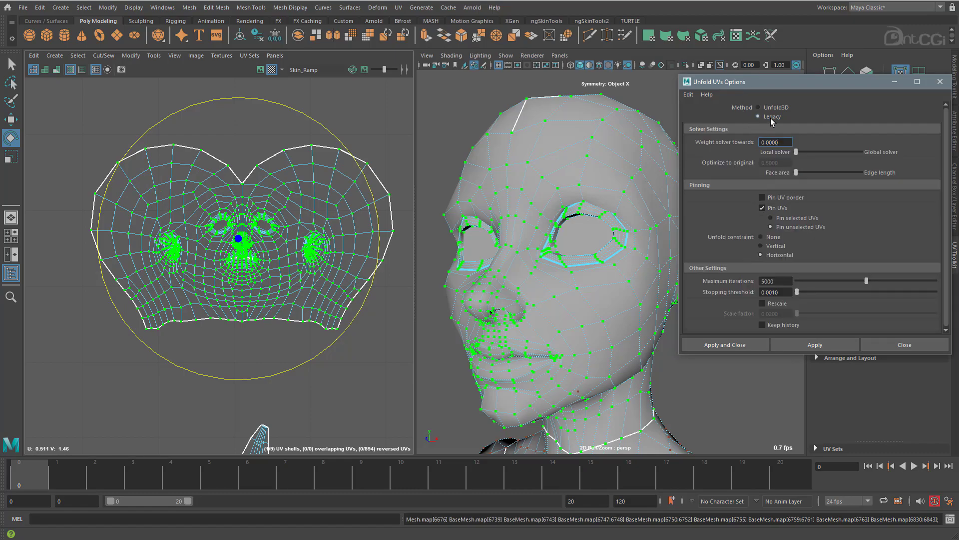
pyautogui.click(824, 345)
pyautogui.click(776, 246)
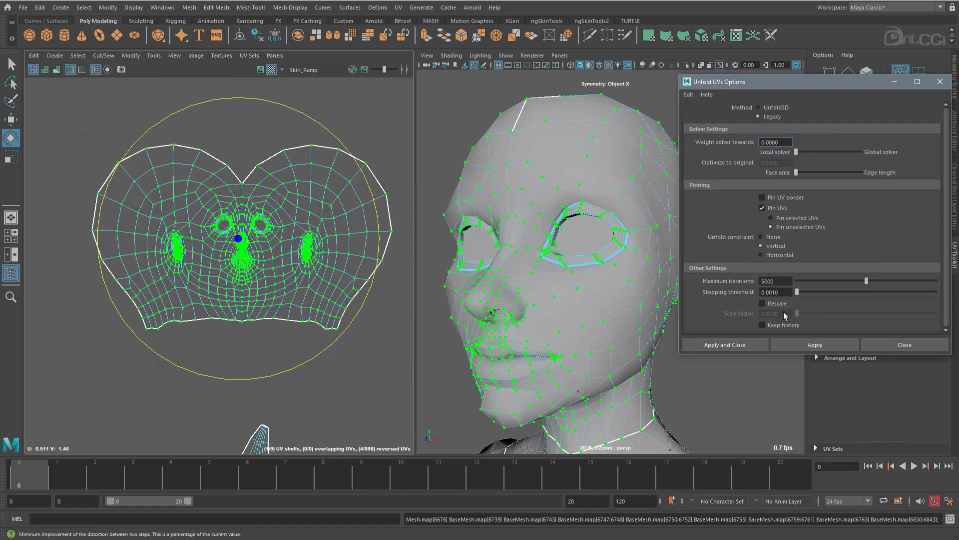
pyautogui.click(798, 345)
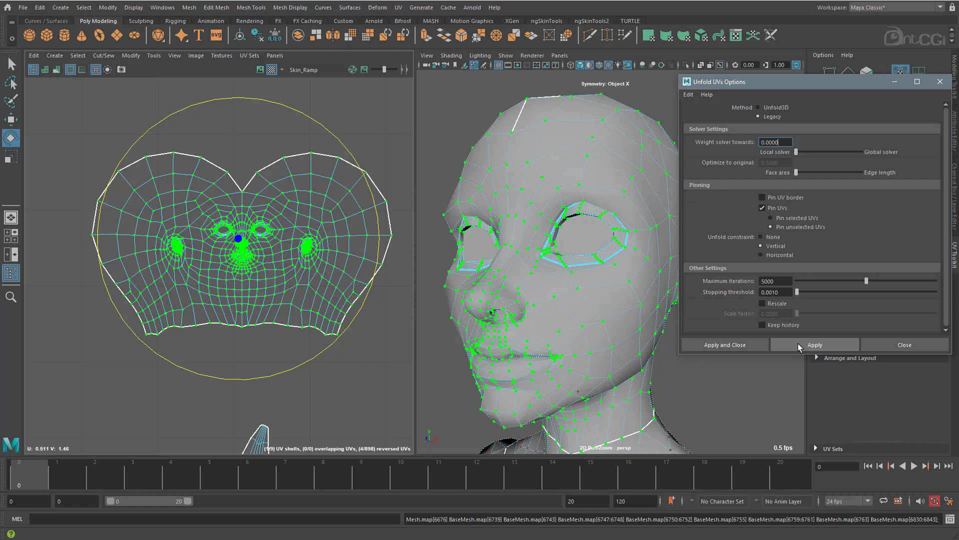
# Turn the checker texture display back on in the viewport and check the head's pattern from the front and side.
pyautogui.click(452, 56)
pyautogui.click(465, 139)
pyautogui.scroll(-6, 534, 268)
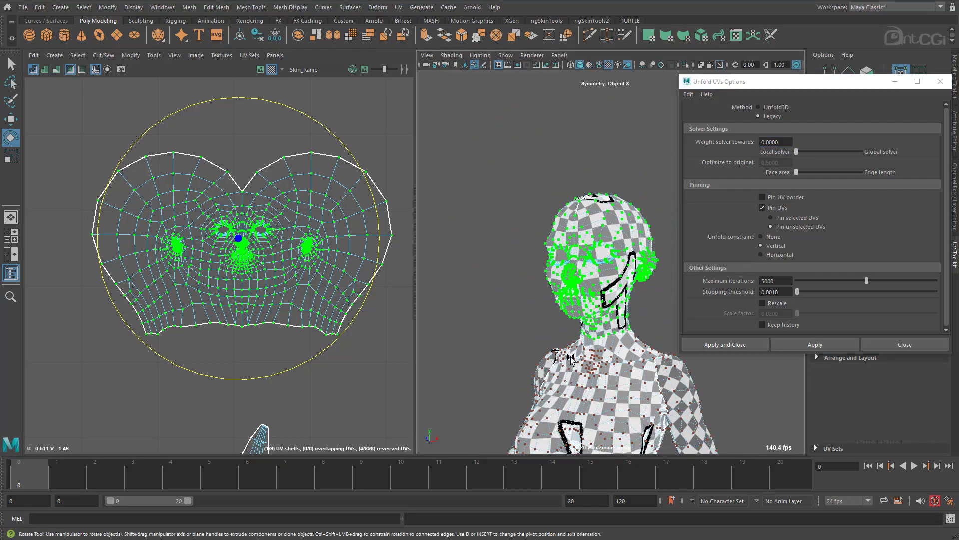
pyautogui.scroll(6, 534, 269)
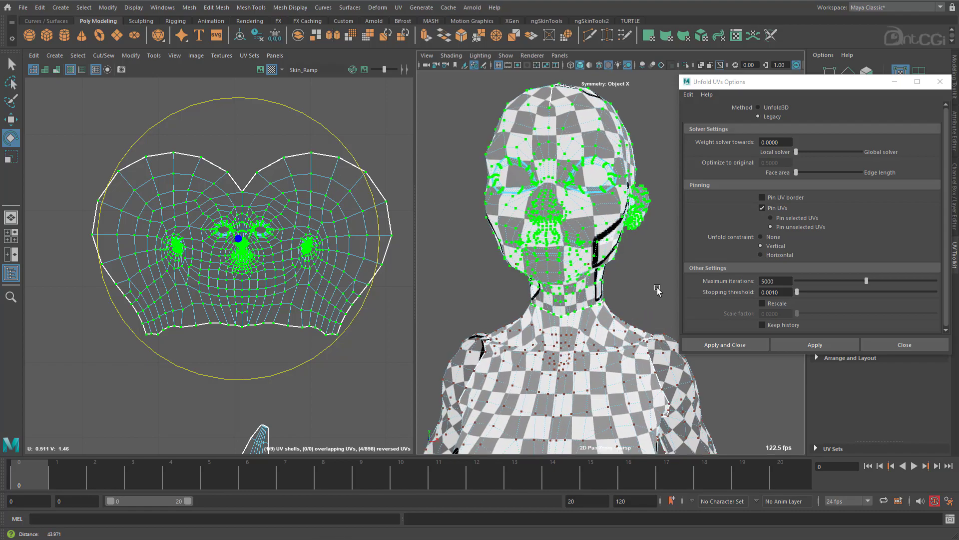
pyautogui.scroll(-1, 569, 294)
pyautogui.keyDown('alt'); pyautogui.moveTo(569, 295); pyautogui.dragTo(610, 304); pyautogui.keyUp('alt')
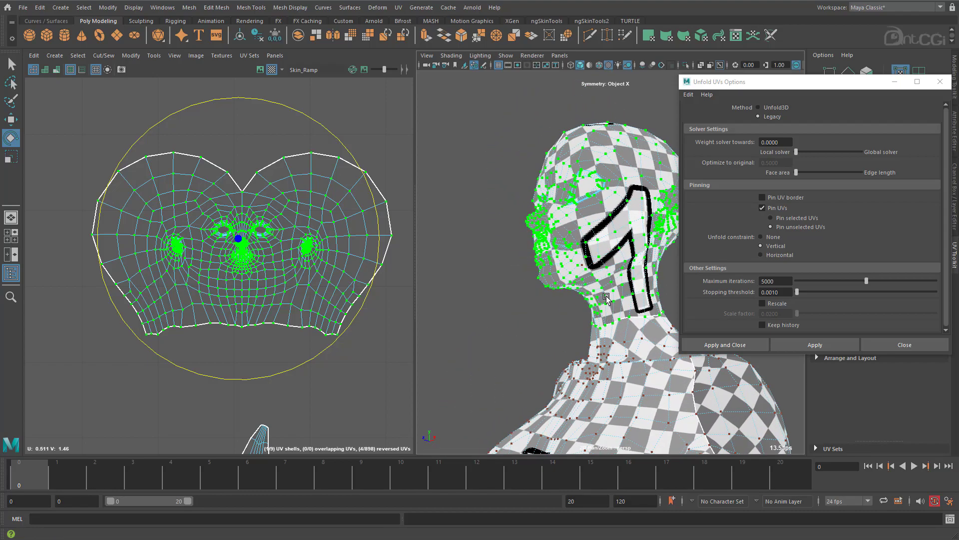
pyautogui.keyDown('alt'); pyautogui.moveTo(580, 230); pyautogui.dragTo(598, 205); pyautogui.keyUp('alt')
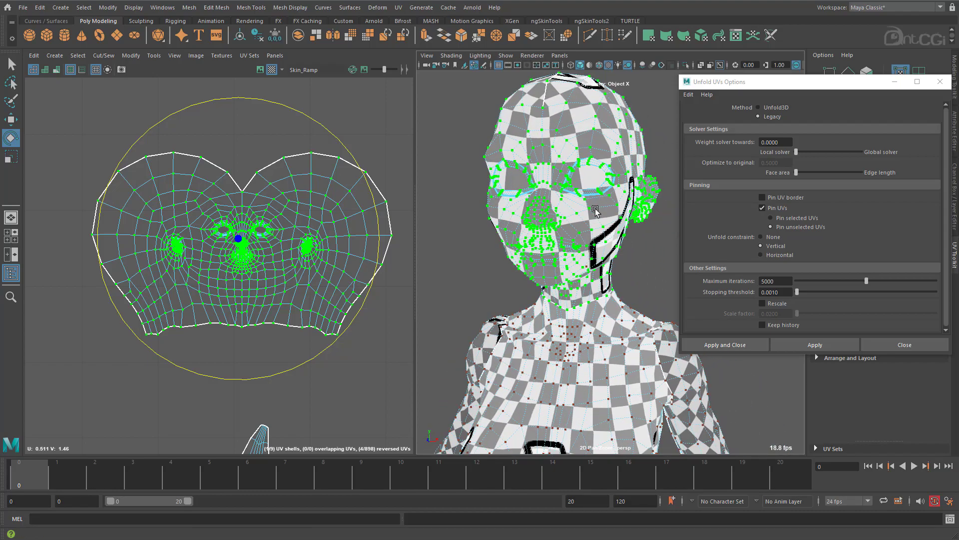
pyautogui.keyDown('alt'); pyautogui.moveTo(543, 256); pyautogui.dragTo(554, 255); pyautogui.keyUp('alt')
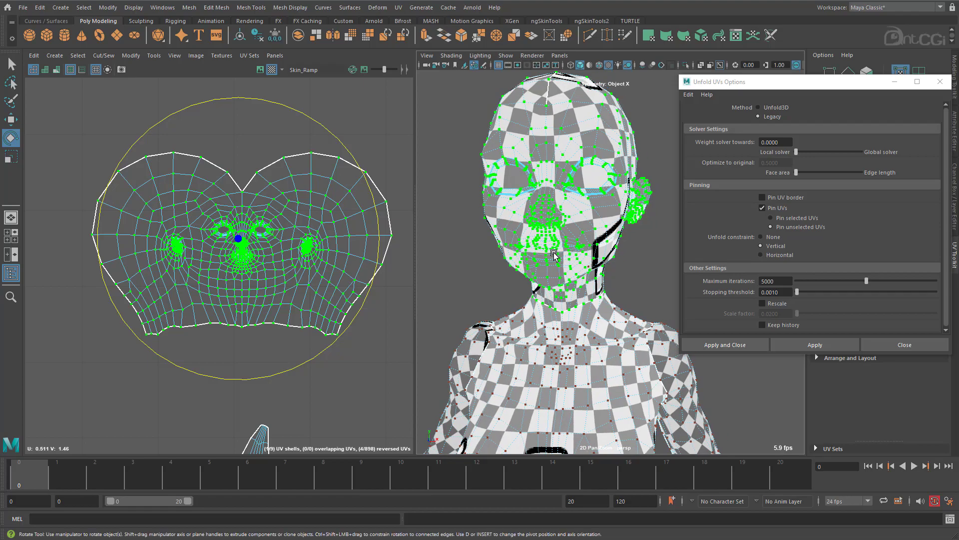
# Scale the head shell up uniformly so its checker squares match the size of those on the body.
pyautogui.keyDown('alt'); pyautogui.moveTo(215, 266); pyautogui.dragTo(193, 263, button='middle'); pyautogui.keyUp('alt')
pyautogui.press('r')
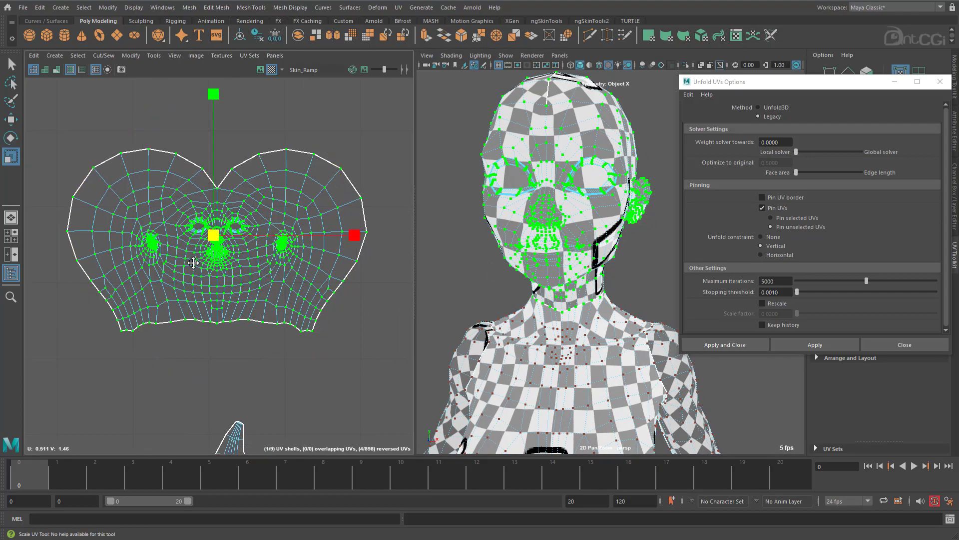
pyautogui.moveTo(215, 237); pyautogui.dragTo(277, 227)
pyautogui.keyDown('alt'); pyautogui.moveTo(630, 348); pyautogui.dragTo(575, 352); pyautogui.keyUp('alt')
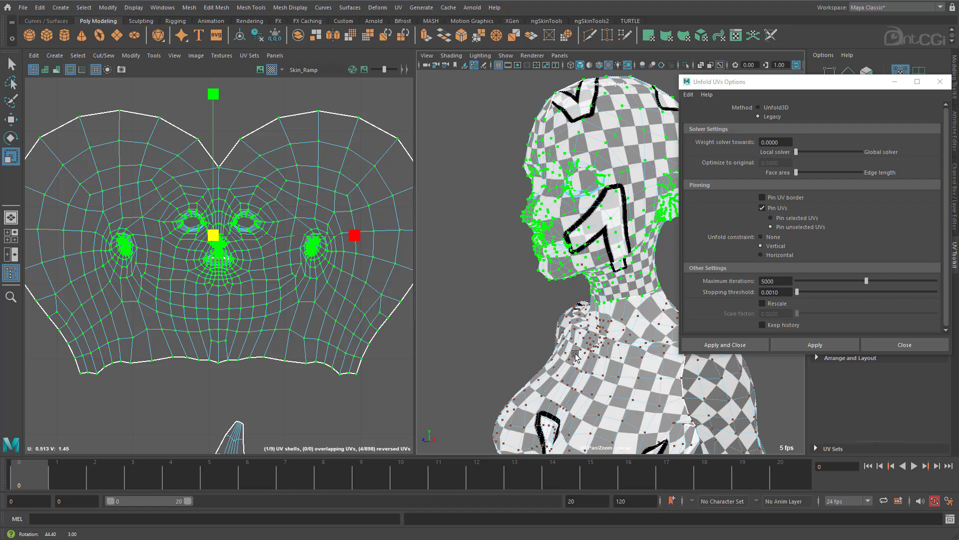
pyautogui.keyDown('alt'); pyautogui.moveTo(576, 355); pyautogui.dragTo(628, 347); pyautogui.keyUp('alt')
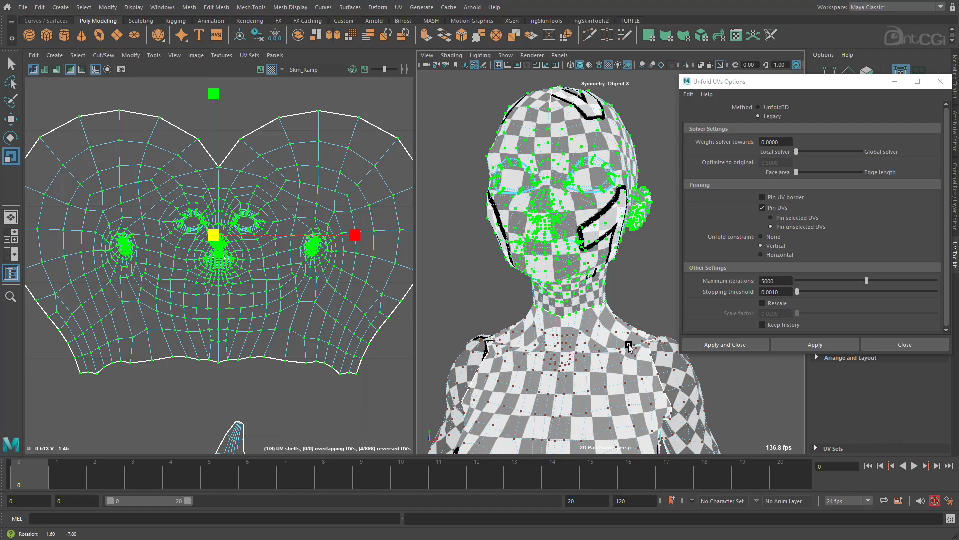
# Examine the checker pattern on the body and legs and the two foot shells in the UV layout.
pyautogui.keyDown('alt'); pyautogui.moveTo(629, 347); pyautogui.dragTo(630, 445, button='right'); pyautogui.keyUp('alt')
pyautogui.keyDown('alt'); pyautogui.moveTo(631, 445); pyautogui.dragTo(594, 294, button='middle'); pyautogui.keyUp('alt')
pyautogui.keyDown('alt'); pyautogui.moveTo(595, 293); pyautogui.dragTo(489, 300); pyautogui.keyUp('alt')
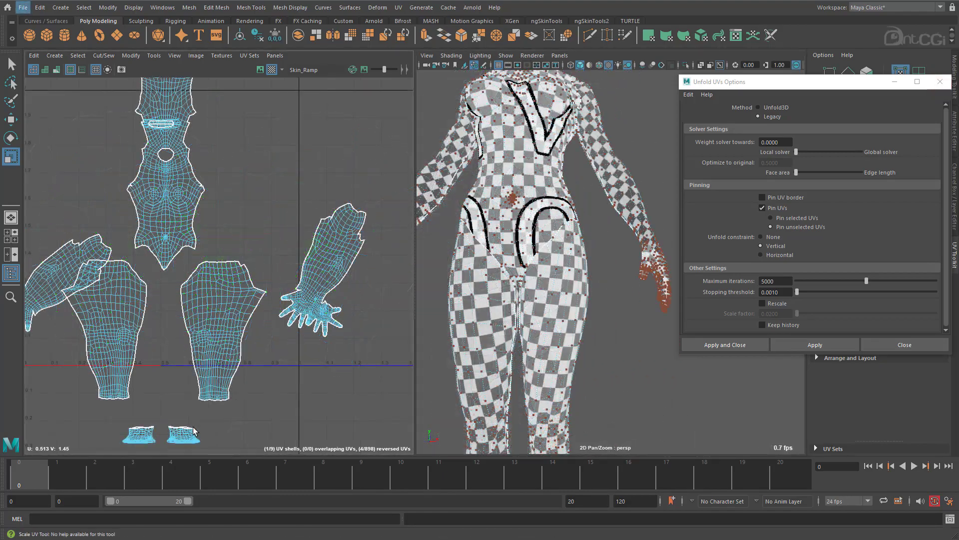
pyautogui.keyDown('alt'); pyautogui.moveTo(191, 416); pyautogui.dragTo(286, 277, button='middle'); pyautogui.keyUp('alt')
pyautogui.keyDown('alt'); pyautogui.moveTo(195, 314); pyautogui.dragTo(294, 331, button='right'); pyautogui.keyUp('alt')
pyautogui.keyDown('alt'); pyautogui.moveTo(294, 330); pyautogui.dragTo(184, 349, button='middle'); pyautogui.keyUp('alt')
pyautogui.keyDown('alt'); pyautogui.moveTo(265, 334); pyautogui.dragTo(314, 326, button='right'); pyautogui.keyUp('alt')
pyautogui.keyDown('alt'); pyautogui.moveTo(588, 374); pyautogui.dragTo(554, 383, button='right'); pyautogui.keyUp('alt')
pyautogui.keyDown('alt'); pyautogui.moveTo(532, 425); pyautogui.dragTo(550, 362, button='middle'); pyautogui.keyUp('alt')
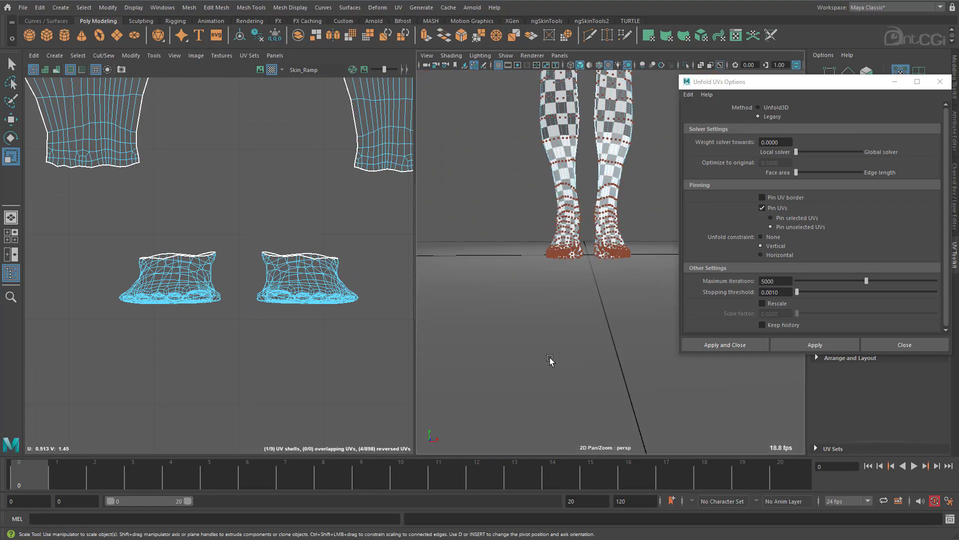
pyautogui.keyDown('alt'); pyautogui.moveTo(551, 362); pyautogui.dragTo(620, 349, button='right'); pyautogui.keyUp('alt')
# Select the vertical edge line from the ankle border down the back of the heel and cut it on both feet.
pyautogui.keyDown('alt'); pyautogui.moveTo(529, 286); pyautogui.dragTo(532, 325, button='middle'); pyautogui.keyUp('alt')
pyautogui.keyDown('alt'); pyautogui.moveTo(531, 324); pyautogui.dragTo(497, 351); pyautogui.keyUp('alt')
pyautogui.moveTo(494, 319); pyautogui.dragTo(484, 227, button='right')
pyautogui.keyDown('alt'); pyautogui.moveTo(488, 289); pyautogui.dragTo(614, 286); pyautogui.keyUp('alt')
pyautogui.keyDown('alt'); pyautogui.moveTo(614, 286); pyautogui.dragTo(458, 317, button='middle'); pyautogui.keyUp('alt')
pyautogui.keyDown('alt'); pyautogui.moveTo(457, 317); pyautogui.dragTo(490, 312); pyautogui.keyUp('alt')
pyautogui.click(534, 185)
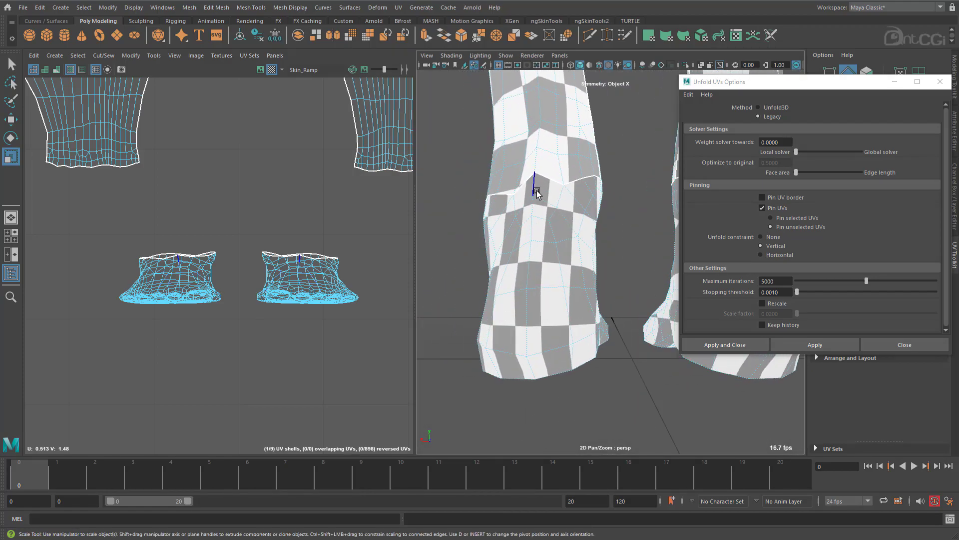
pyautogui.keyDown('shift'); pyautogui.click(531, 360); pyautogui.keyUp('shift')
pyautogui.keyDown('shift'); pyautogui.rightClick(531, 360); pyautogui.keyUp('shift')
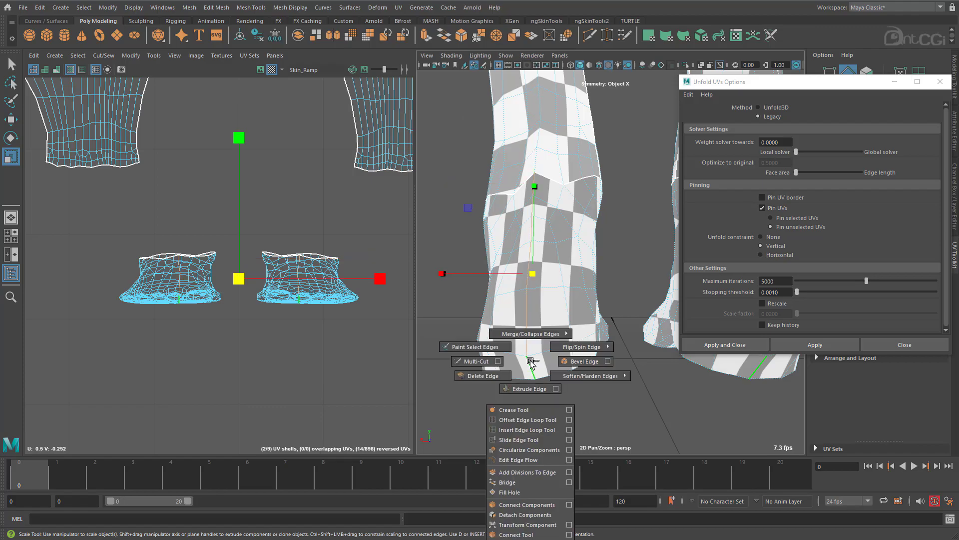
pyautogui.keyDown('shift'); pyautogui.moveTo(331, 223); pyautogui.dragTo(307, 240, button='right'); pyautogui.keyUp('shift')
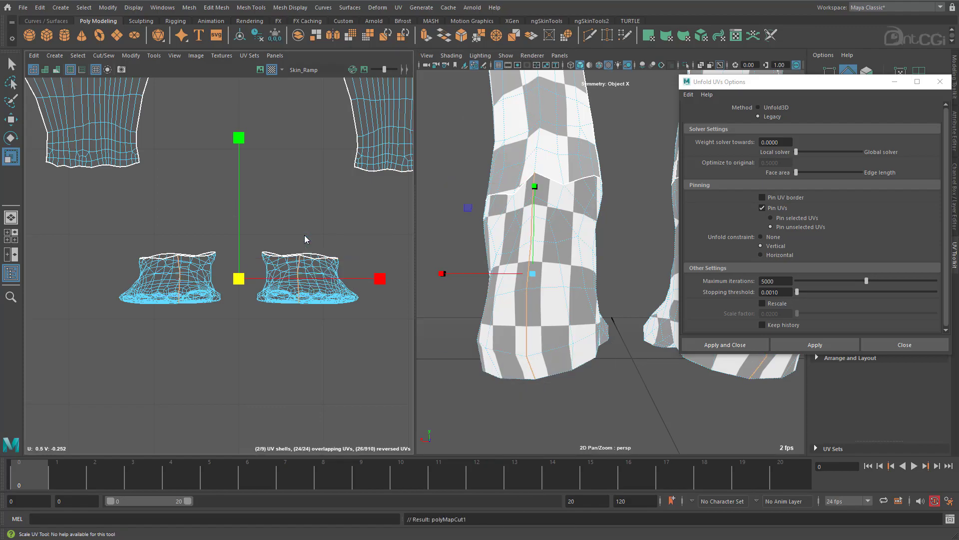
# Hide the floor object covering the soles and return to edge selection on the body mesh.
pyautogui.keyDown('alt'); pyautogui.moveTo(557, 374); pyautogui.dragTo(504, 100); pyautogui.keyUp('alt')
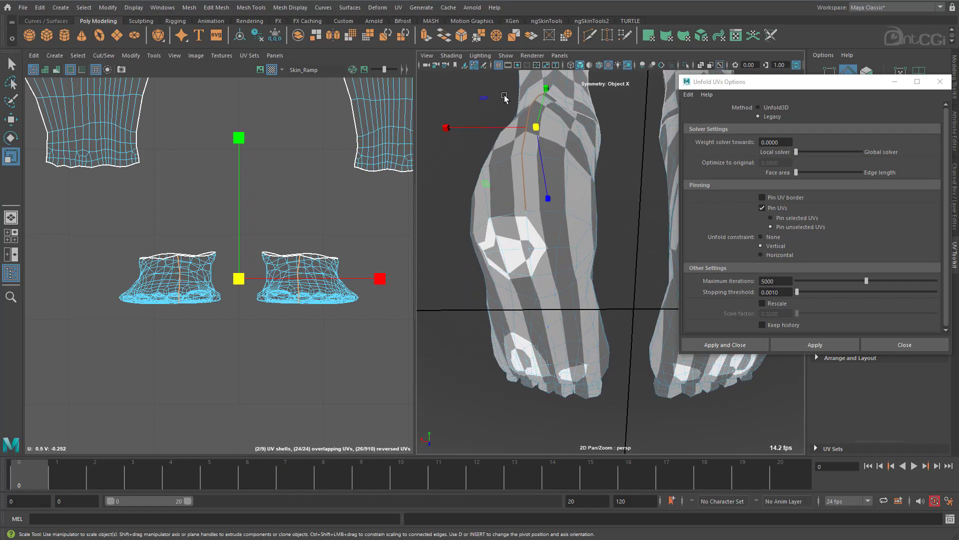
pyautogui.hotkey('ctrl', 'h')
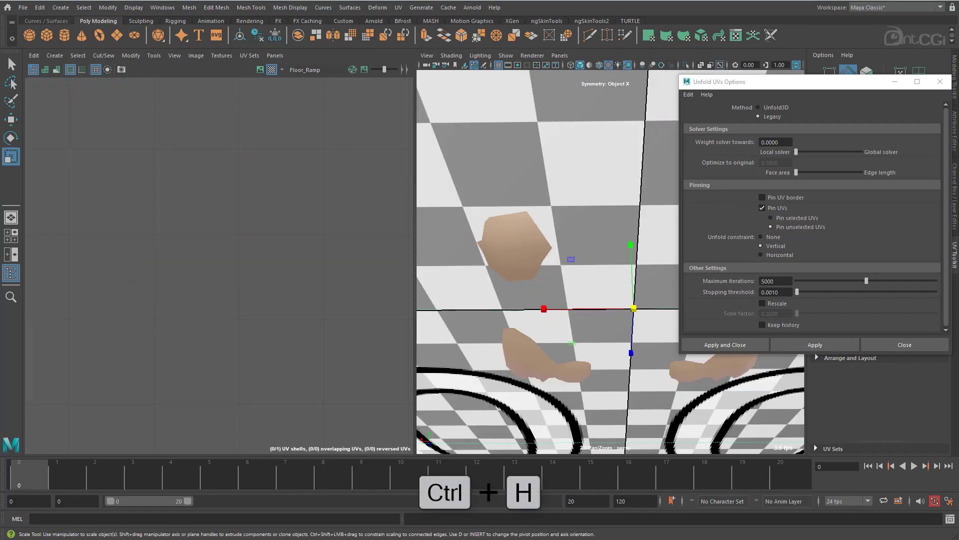
pyautogui.click(529, 227)
pyautogui.moveTo(530, 228); pyautogui.dragTo(538, 209, button='right')
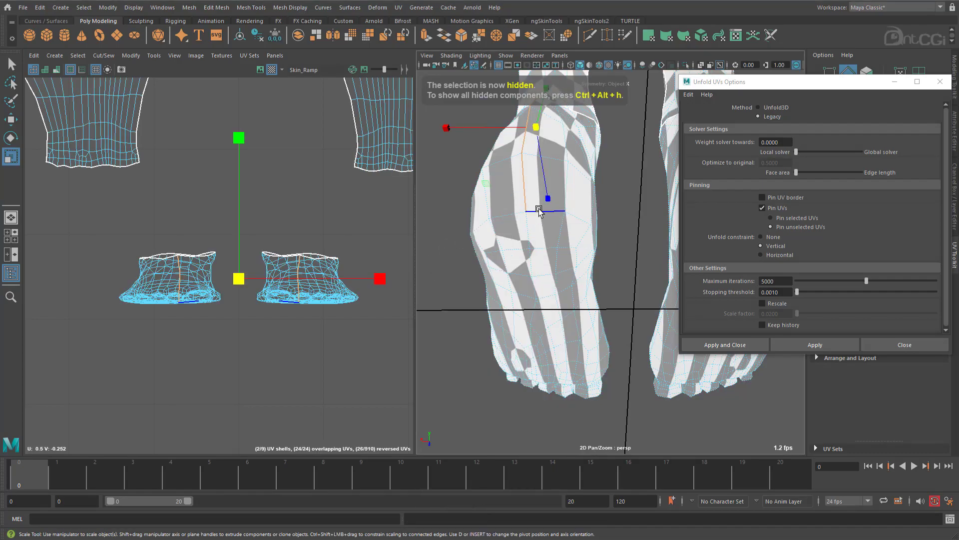
# Select the first edge loop around the sole, hide the viewport grid and move the Unfold UVs Options window aside.
pyautogui.doubleClick(538, 210)
pyautogui.keyDown('alt'); pyautogui.moveTo(602, 342); pyautogui.dragTo(690, 308); pyautogui.keyUp('alt')
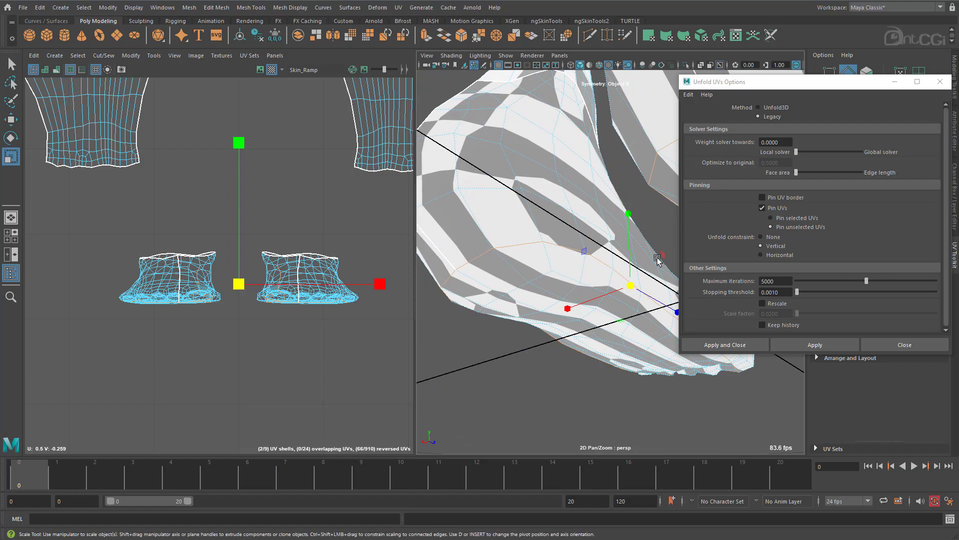
pyautogui.click(502, 56)
pyautogui.click(520, 457)
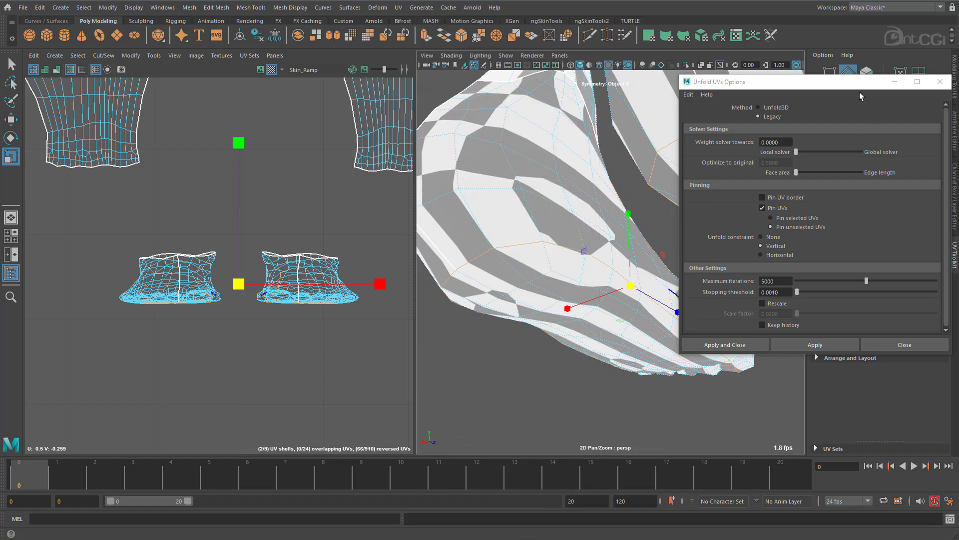
pyautogui.moveTo(860, 87); pyautogui.dragTo(237, 134)
# Extend the sole seam selection along the side of the foot towards the toes.
pyautogui.keyDown('alt'); pyautogui.moveTo(685, 300); pyautogui.dragTo(593, 321); pyautogui.keyUp('alt')
pyautogui.doubleClick(516, 305)
pyautogui.keyDown('alt'); pyautogui.moveTo(593, 321); pyautogui.dragTo(568, 332, button='middle'); pyautogui.keyUp('alt')
pyautogui.scroll(3, 568, 332)
pyautogui.keyDown('shift'); pyautogui.doubleClick(581, 284); pyautogui.keyUp('shift')
pyautogui.keyDown('alt'); pyautogui.moveTo(583, 300); pyautogui.dragTo(554, 320); pyautogui.keyUp('alt')
pyautogui.keyDown('shift'); pyautogui.doubleClick(559, 282); pyautogui.keyUp('shift')
pyautogui.keyDown('alt'); pyautogui.moveTo(589, 360); pyautogui.dragTo(719, 385); pyautogui.keyUp('alt')
pyautogui.keyDown('shift'); pyautogui.doubleClick(618, 241); pyautogui.keyUp('shift')
pyautogui.keyDown('ctrl'); pyautogui.moveTo(728, 388); pyautogui.dragTo(626, 114); pyautogui.keyUp('ctrl')
pyautogui.keyDown('alt'); pyautogui.moveTo(699, 360); pyautogui.dragTo(642, 240); pyautogui.keyUp('alt')
pyautogui.keyDown('shift'); pyautogui.doubleClick(626, 183); pyautogui.keyUp('shift')
# Add further sole edges to the foot seam selection and undo the wrongly picked ones.
pyautogui.keyDown('alt'); pyautogui.moveTo(645, 183); pyautogui.dragTo(472, 300); pyautogui.keyUp('alt')
pyautogui.hotkey('ctrl', 'z')
pyautogui.keyDown('shift'); pyautogui.click(513, 256); pyautogui.keyUp('shift')
pyautogui.keyDown('shift'); pyautogui.doubleClick(754, 277); pyautogui.keyUp('shift')
pyautogui.keyDown('shift'); pyautogui.click(497, 315); pyautogui.keyUp('shift')
pyautogui.keyDown('shift'); pyautogui.doubleClick(749, 282); pyautogui.keyUp('shift')
pyautogui.hotkey('ctrl', 'z')
# Add the edge loops running along the toes to the foot seam selection.
pyautogui.keyDown('alt'); pyautogui.moveTo(624, 305); pyautogui.dragTo(662, 233); pyautogui.keyUp('alt')
pyautogui.keyDown('shift'); pyautogui.click(456, 289); pyautogui.keyUp('shift')
pyautogui.keyDown('alt'); pyautogui.moveTo(500, 287); pyautogui.dragTo(650, 284); pyautogui.keyUp('alt')
pyautogui.keyDown('alt'); pyautogui.moveTo(588, 265); pyautogui.dragTo(613, 249); pyautogui.keyUp('alt')
pyautogui.scroll(5, 613, 230)
pyautogui.keyDown('shift'); pyautogui.doubleClick(621, 212); pyautogui.keyUp('shift')
pyautogui.keyDown('alt'); pyautogui.moveTo(626, 199); pyautogui.dragTo(621, 241); pyautogui.keyUp('alt')
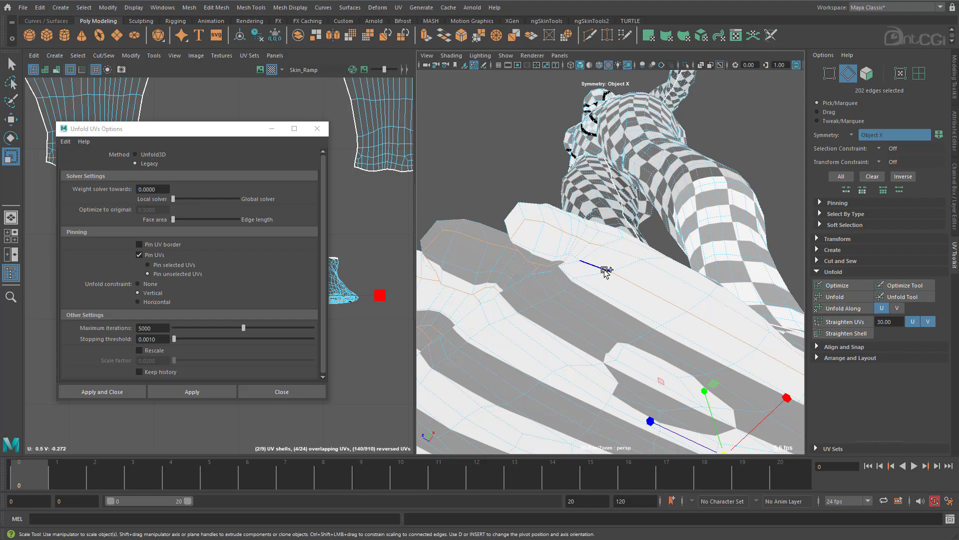
# Add the remaining missing edges at the tips and sides of the toes to the seam selection.
pyautogui.keyDown('shift'); pyautogui.click(635, 268); pyautogui.keyUp('shift')
pyautogui.keyDown('alt'); pyautogui.moveTo(624, 247); pyautogui.dragTo(627, 251); pyautogui.keyUp('alt')
pyautogui.keyDown('alt'); pyautogui.moveTo(628, 251); pyautogui.dragTo(650, 200, button='middle'); pyautogui.keyUp('alt')
pyautogui.keyDown('alt'); pyautogui.moveTo(650, 200); pyautogui.dragTo(669, 233, button='right'); pyautogui.keyUp('alt')
pyautogui.keyDown('shift'); pyautogui.click(656, 245); pyautogui.keyUp('shift')
pyautogui.keyDown('shift'); pyautogui.click(632, 247); pyautogui.keyUp('shift')
pyautogui.keyDown('shift'); pyautogui.click(747, 261); pyautogui.keyUp('shift')
# Complete the seam selection around the heel and cut the sole seams on both feet.
pyautogui.keyDown('shift'); pyautogui.click(517, 247); pyautogui.keyUp('shift')
pyautogui.keyDown('alt'); pyautogui.moveTo(516, 250); pyautogui.dragTo(553, 295); pyautogui.keyUp('alt')
pyautogui.keyDown('shift'); pyautogui.click(554, 298); pyautogui.keyUp('shift')
pyautogui.keyDown('alt'); pyautogui.moveTo(554, 298); pyautogui.dragTo(518, 298, button='right'); pyautogui.keyUp('alt')
pyautogui.keyDown('alt'); pyautogui.moveTo(518, 298); pyautogui.dragTo(664, 328); pyautogui.keyUp('alt')
pyautogui.keyDown('alt'); pyautogui.moveTo(664, 328); pyautogui.dragTo(605, 315, button='right'); pyautogui.keyUp('alt')
pyautogui.keyDown('alt'); pyautogui.moveTo(605, 315); pyautogui.dragTo(664, 321); pyautogui.keyUp('alt')
pyautogui.keyDown('shift'); pyautogui.moveTo(387, 223); pyautogui.dragTo(369, 233, button='right'); pyautogui.keyUp('shift')
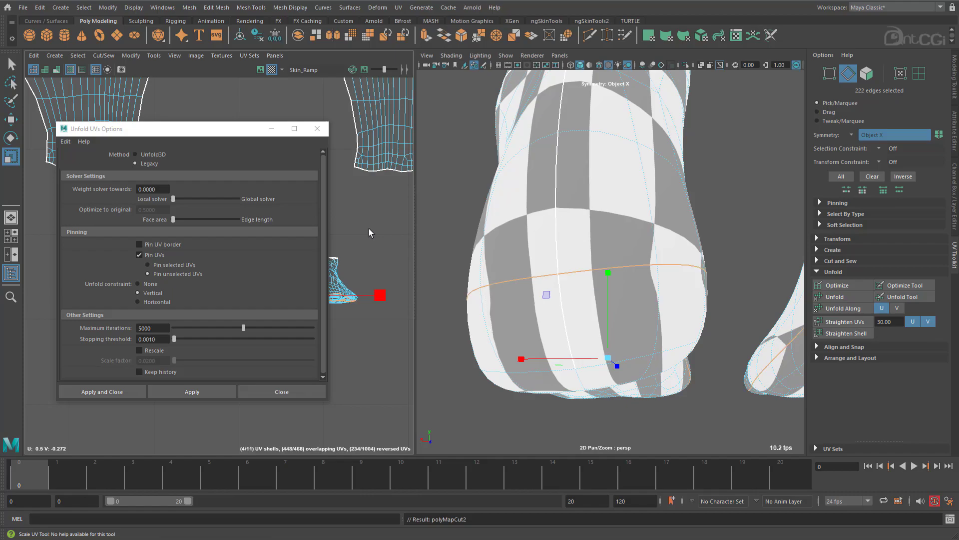
# Turn off the smooth mesh preview and select all UVs of both feet's upper and sole shells.
pyautogui.keyDown('alt'); pyautogui.moveTo(677, 270); pyautogui.dragTo(669, 280); pyautogui.keyUp('alt')
pyautogui.keyDown('alt'); pyautogui.moveTo(669, 280); pyautogui.dragTo(593, 272, button='right'); pyautogui.keyUp('alt')
pyautogui.keyDown('alt'); pyautogui.moveTo(594, 272); pyautogui.dragTo(592, 274); pyautogui.keyUp('alt')
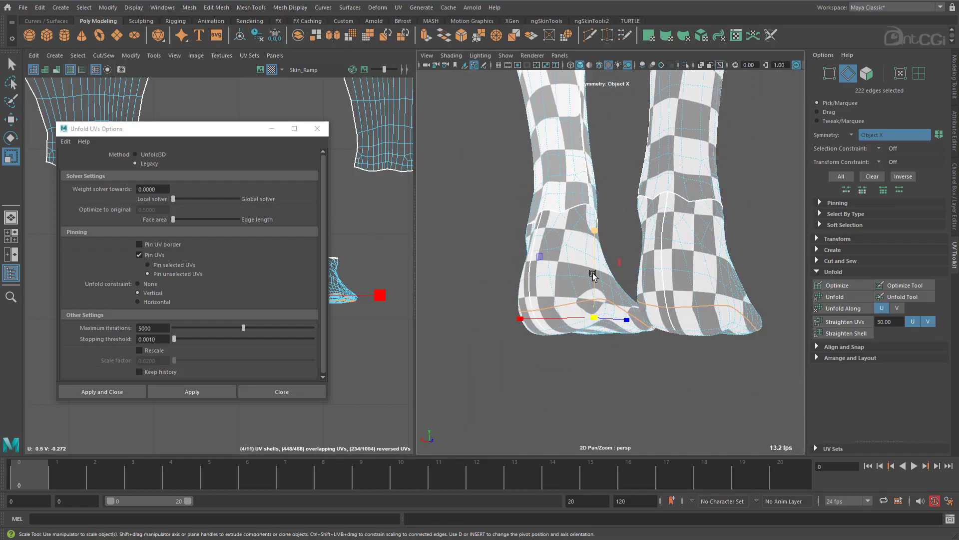
pyautogui.press('1')
pyautogui.moveTo(238, 132); pyautogui.dragTo(756, 146)
pyautogui.moveTo(212, 267); pyautogui.dragTo(218, 267, button='right')
pyautogui.moveTo(106, 239); pyautogui.dragTo(413, 331)
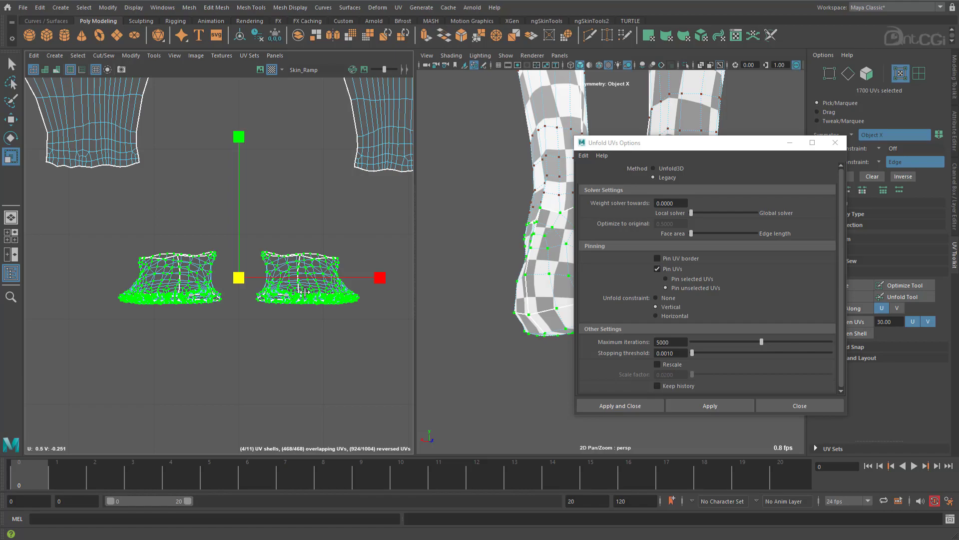
# Turn symmetry off and unfold the upper and sole shells of both feet with the Unfold3D method.
pyautogui.moveTo(305, 292); pyautogui.dragTo(304, 228, button='right')
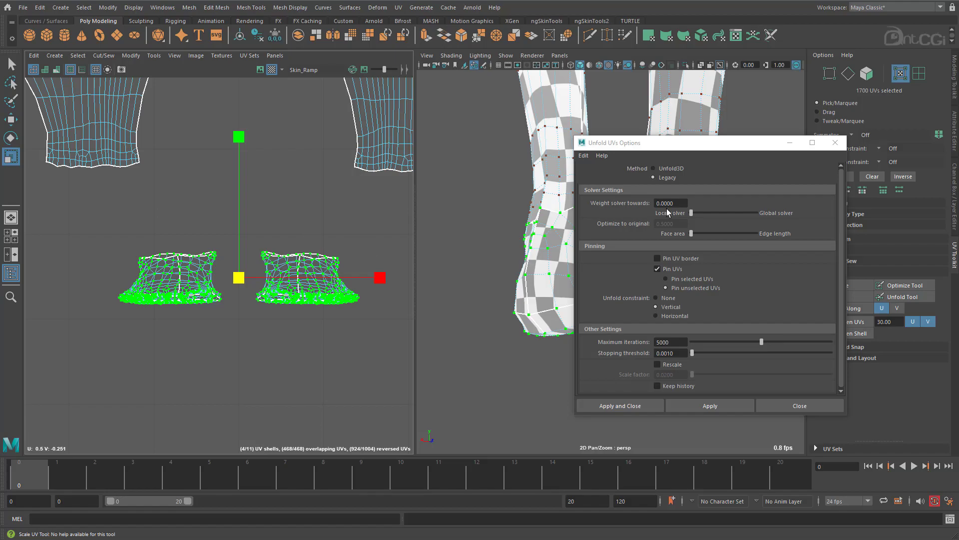
pyautogui.click(667, 168)
pyautogui.click(724, 400)
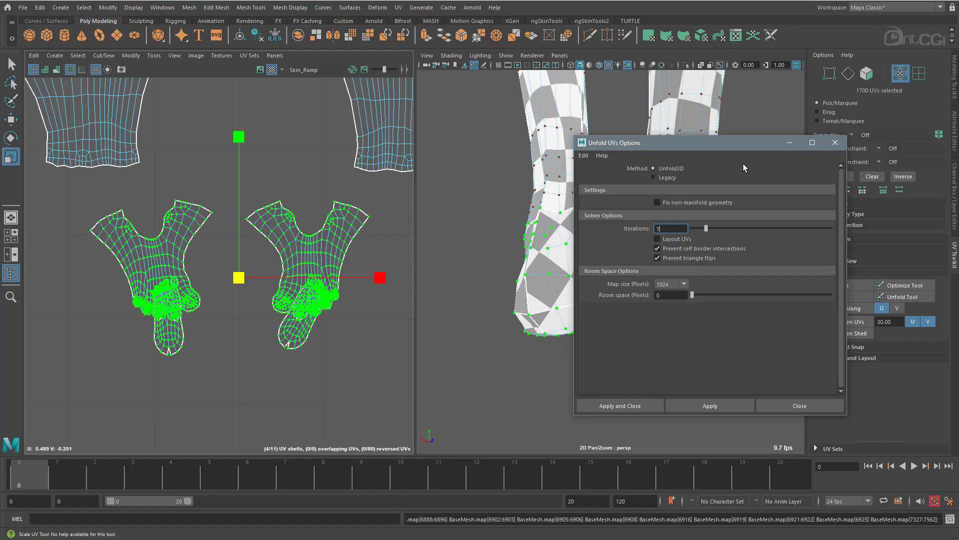
pyautogui.moveTo(727, 143); pyautogui.dragTo(802, 166)
pyautogui.keyDown('alt'); pyautogui.moveTo(540, 228); pyautogui.dragTo(515, 242); pyautogui.keyUp('alt')
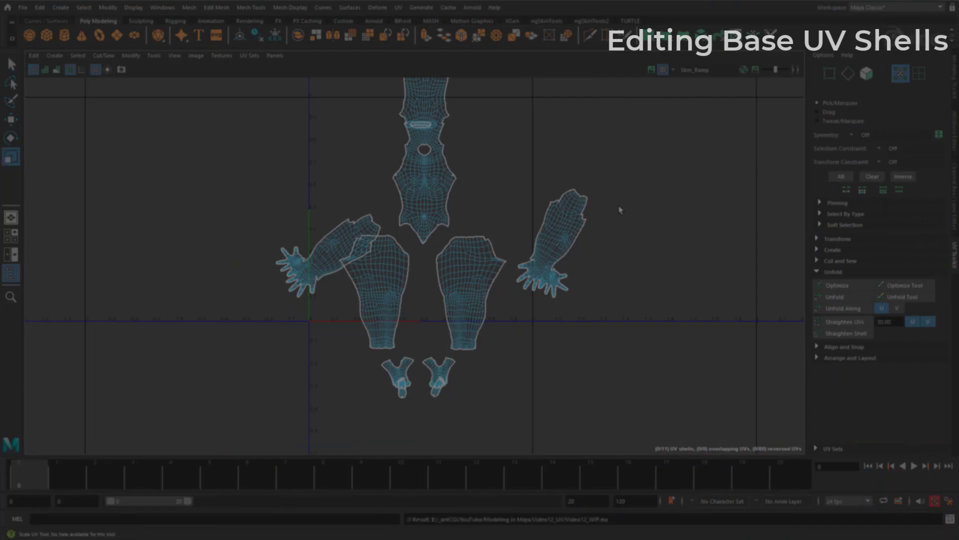
# Select the arm shell lying across the UV tile's outer border and rotate it upright.
pyautogui.scroll(3, 396, 221)
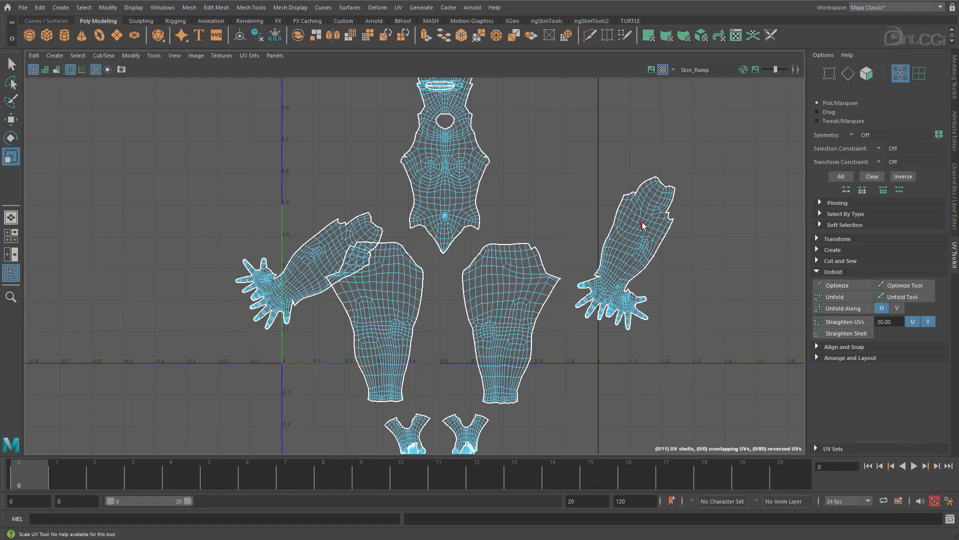
pyautogui.moveTo(567, 354); pyautogui.dragTo(622, 302)
pyautogui.keyDown('ctrl'); pyautogui.moveTo(622, 303); pyautogui.dragTo(643, 315, button='right'); pyautogui.keyUp('ctrl')
pyautogui.press('e')
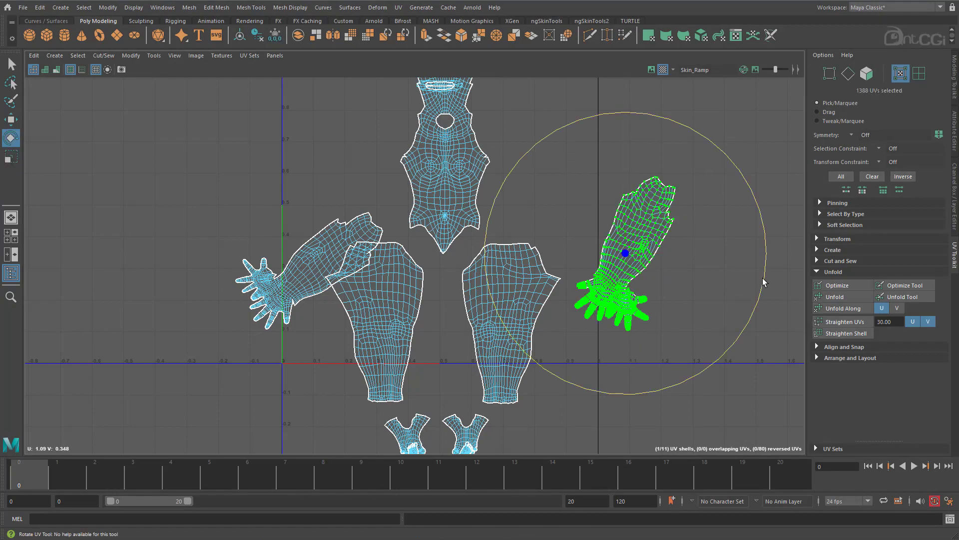
pyautogui.moveTo(764, 281); pyautogui.dragTo(765, 215)
# Rotate the other arm shell upright and move it next to the first arm, outside the UV tile.
pyautogui.moveTo(222, 247); pyautogui.dragTo(265, 290)
pyautogui.keyDown('ctrl'); pyautogui.moveTo(266, 291); pyautogui.dragTo(288, 302, button='right'); pyautogui.keyUp('ctrl')
pyautogui.moveTo(288, 302); pyautogui.dragTo(423, 155)
pyautogui.press('w')
pyautogui.moveTo(312, 275); pyautogui.dragTo(732, 261)
pyautogui.keyDown('alt'); pyautogui.moveTo(732, 261); pyautogui.dragTo(500, 279, button='middle'); pyautogui.keyUp('alt')
pyautogui.keyDown('alt'); pyautogui.moveTo(500, 278); pyautogui.dragTo(595, 300, button='right'); pyautogui.keyUp('alt')
pyautogui.keyDown('alt'); pyautogui.moveTo(595, 300); pyautogui.dragTo(542, 304, button='middle'); pyautogui.keyUp('alt')
pyautogui.press('e')
pyautogui.moveTo(655, 287); pyautogui.dragTo(653, 280)
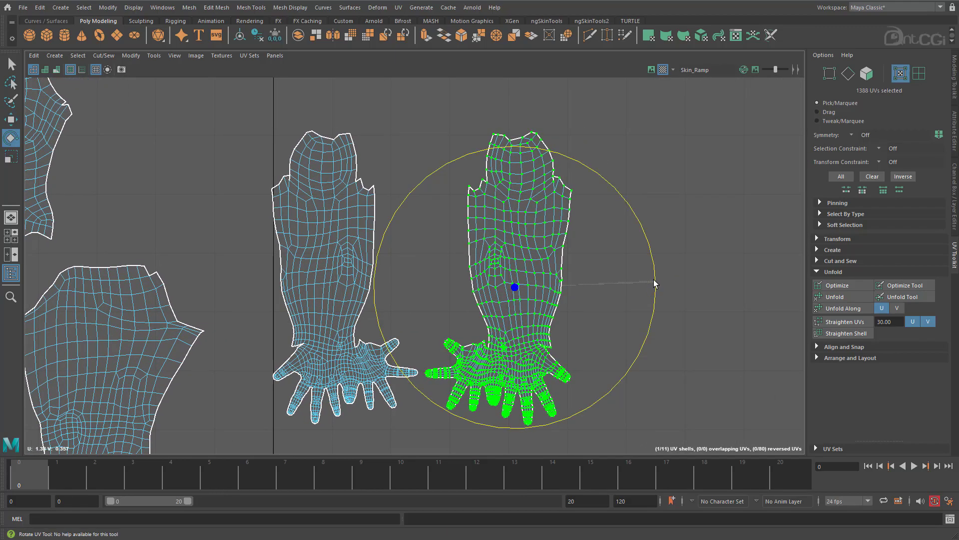
# Turn on Object X symmetry and select the lengthwise edge loop running up both arms from the wrist.
pyautogui.scroll(3, 490, 307)
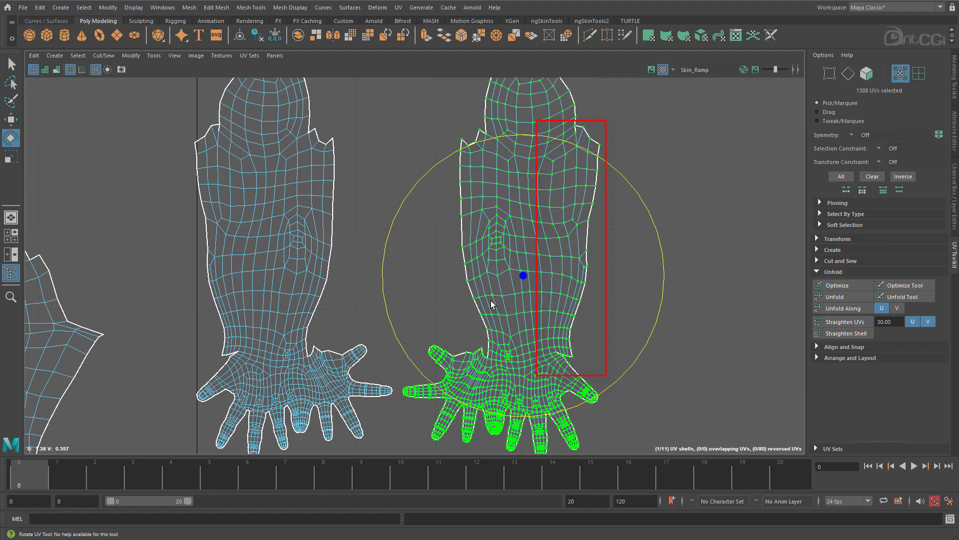
pyautogui.moveTo(491, 301); pyautogui.dragTo(492, 274, button='right')
pyautogui.click(556, 349)
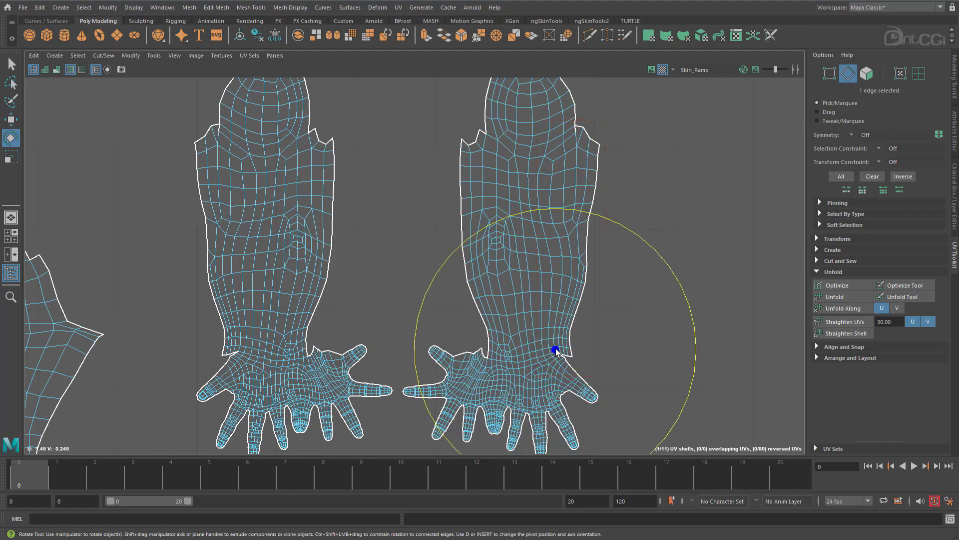
pyautogui.press('w')
pyautogui.keyDown('shift'); pyautogui.doubleClick(563, 278); pyautogui.keyUp('shift')
pyautogui.keyDown('ctrl'); pyautogui.keyDown('shift'); pyautogui.moveTo(422, 241); pyautogui.dragTo(374, 201, button='right'); pyautogui.keyUp('shift'); pyautogui.keyUp('ctrl')
pyautogui.keyDown('alt'); pyautogui.moveTo(277, 192); pyautogui.dragTo(316, 248, button='middle'); pyautogui.keyUp('alt')
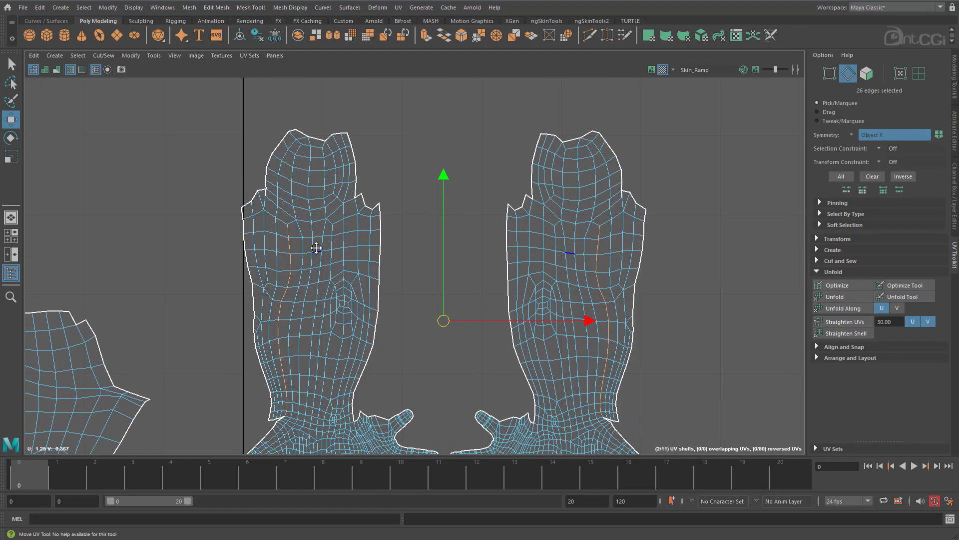
# Extend the lengthwise edge selection to the upper border of both arms and cut the UVs along it.
pyautogui.keyDown('shift'); pyautogui.click(284, 222); pyautogui.keyUp('shift')
pyautogui.keyDown('shift'); pyautogui.click(269, 214); pyautogui.keyUp('shift')
pyautogui.keyDown('shift'); pyautogui.click(261, 203); pyautogui.keyUp('shift')
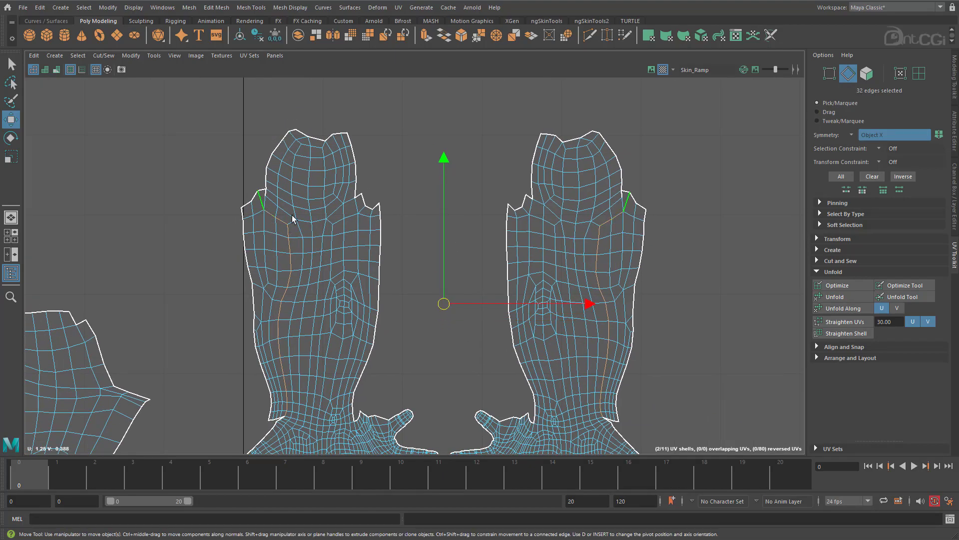
pyautogui.scroll(-1, 620, 324)
pyautogui.keyDown('alt'); pyautogui.moveTo(620, 324); pyautogui.dragTo(628, 255, button='middle'); pyautogui.keyUp('alt')
pyautogui.keyDown('shift'); pyautogui.moveTo(627, 255); pyautogui.dragTo(659, 279, button='right'); pyautogui.keyUp('shift')
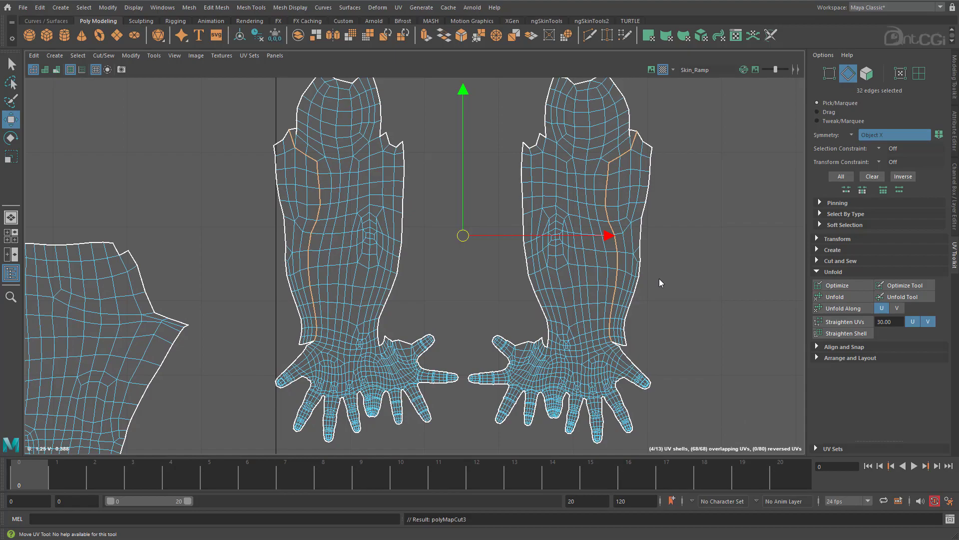
# Select the long outer border edges of both arms and move and sew the cut strips to the opposite side.
pyautogui.click(655, 152)
pyautogui.keyDown('shift'); pyautogui.doubleClick(627, 341); pyautogui.keyUp('shift')
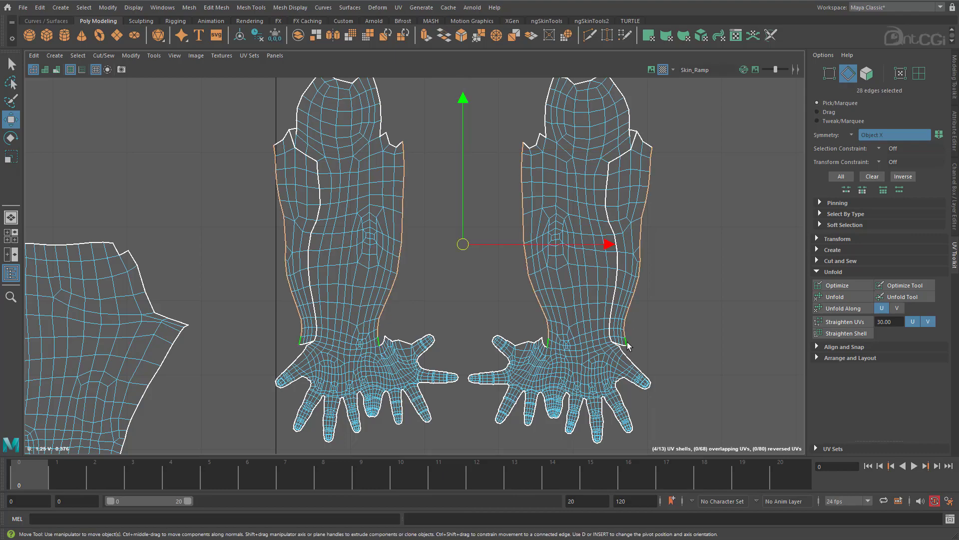
pyautogui.keyDown('shift'); pyautogui.rightClick(503, 199); pyautogui.keyUp('shift')
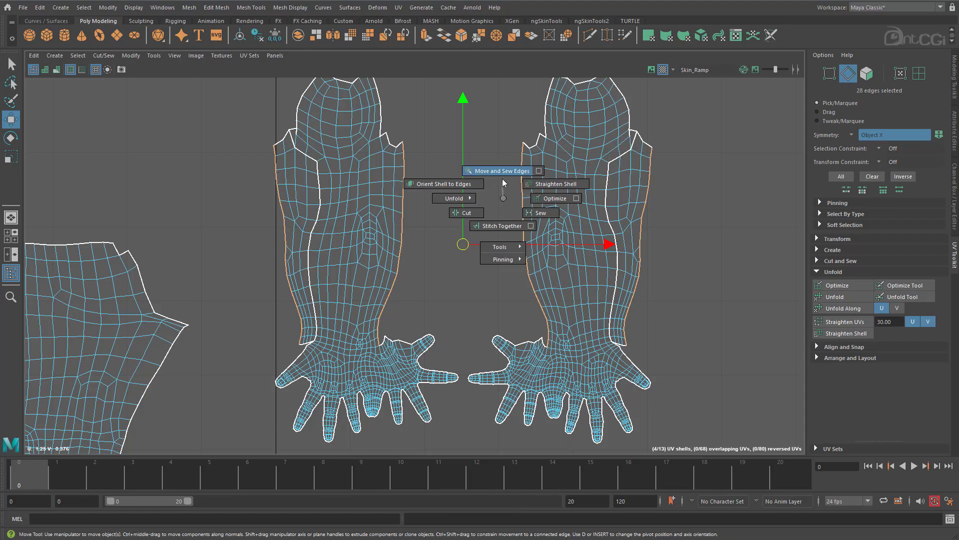
pyautogui.moveTo(502, 178); pyautogui.dragTo(502, 178, button='right')
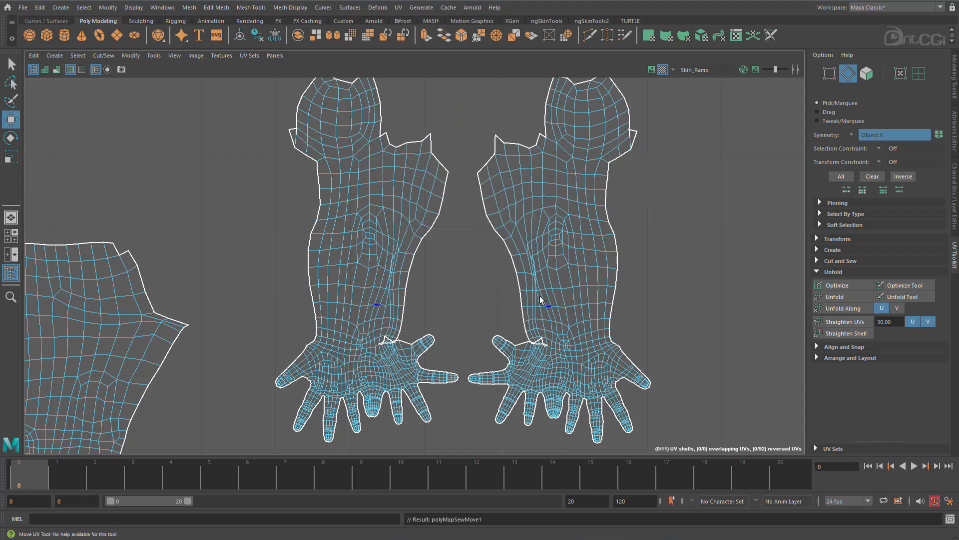
# Select the open seam edges at both wrists beside the thumb-side border and sew them.
pyautogui.scroll(5, 512, 282)
pyautogui.keyDown('alt'); pyautogui.moveTo(634, 249); pyautogui.dragTo(630, 296, button='middle'); pyautogui.keyUp('alt')
pyautogui.keyDown('alt'); pyautogui.moveTo(630, 296); pyautogui.dragTo(793, 279, button='right'); pyautogui.keyUp('alt')
pyautogui.keyDown('alt'); pyautogui.moveTo(569, 307); pyautogui.dragTo(794, 300, button='right'); pyautogui.keyUp('alt')
pyautogui.click(659, 321)
pyautogui.keyDown('alt'); pyautogui.moveTo(614, 338); pyautogui.dragTo(419, 288, button='middle'); pyautogui.keyUp('alt')
pyautogui.keyDown('alt'); pyautogui.moveTo(418, 288); pyautogui.dragTo(928, 296, button='right'); pyautogui.keyUp('alt')
pyautogui.keyDown('shift'); pyautogui.click(481, 267); pyautogui.keyUp('shift')
pyautogui.keyDown('shift'); pyautogui.click(517, 272); pyautogui.keyUp('shift')
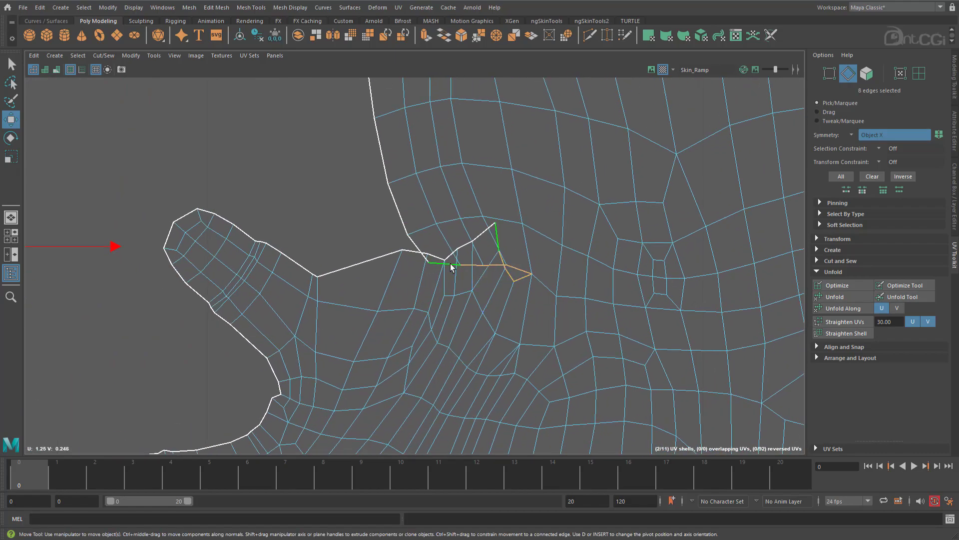
pyautogui.keyDown('shift'); pyautogui.rightClick(343, 205); pyautogui.keyUp('shift')
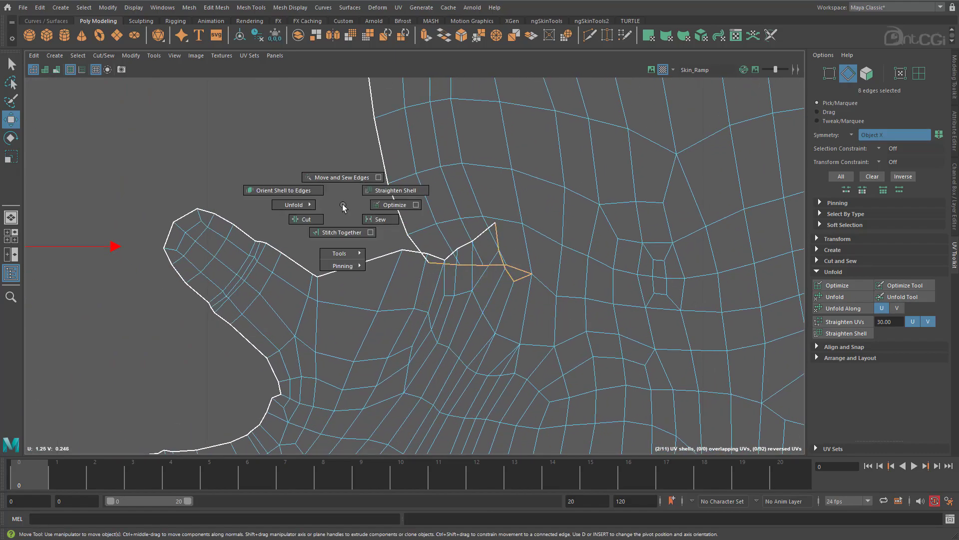
pyautogui.click(370, 222)
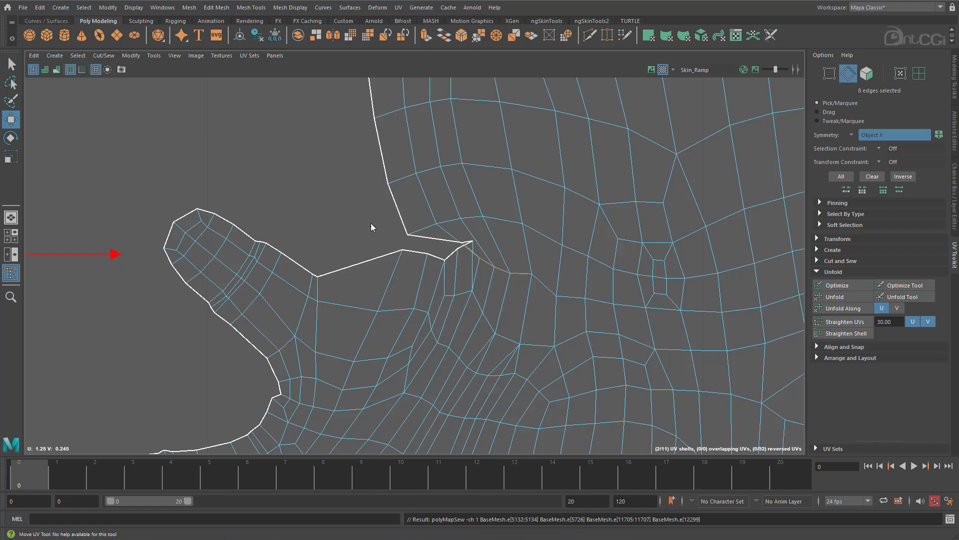
# Select all UVs of both arm shells and unfold them with the Legacy method, using the Horizontal and Vertical constraints in turn.
pyautogui.keyDown('alt'); pyautogui.moveTo(636, 342); pyautogui.dragTo(506, 279, button='right'); pyautogui.keyUp('alt')
pyautogui.keyDown('alt'); pyautogui.moveTo(565, 295); pyautogui.dragTo(446, 239, button='right'); pyautogui.keyUp('alt')
pyautogui.keyDown('alt'); pyautogui.moveTo(445, 239); pyautogui.dragTo(427, 277, button='middle'); pyautogui.keyUp('alt')
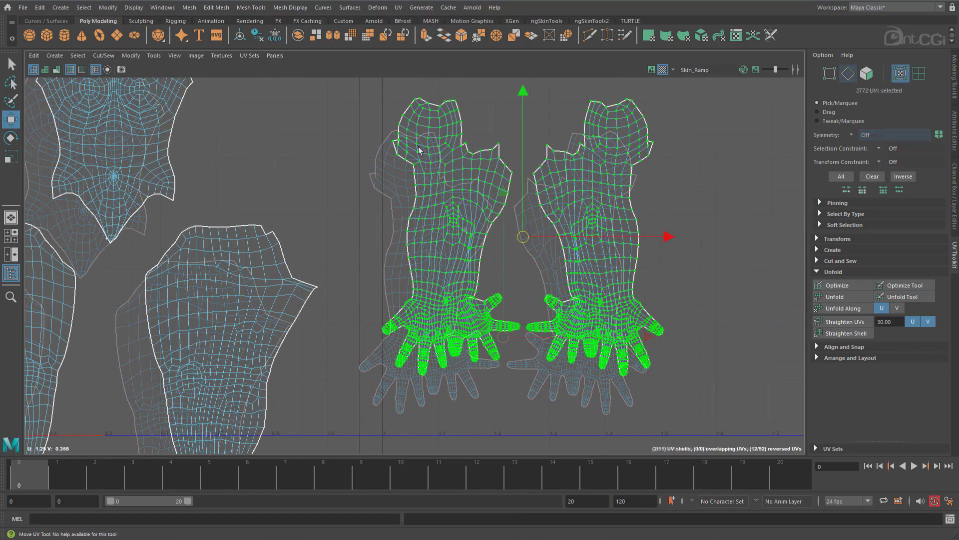
pyautogui.keyDown('shift'); pyautogui.click(832, 297); pyautogui.keyUp('shift')
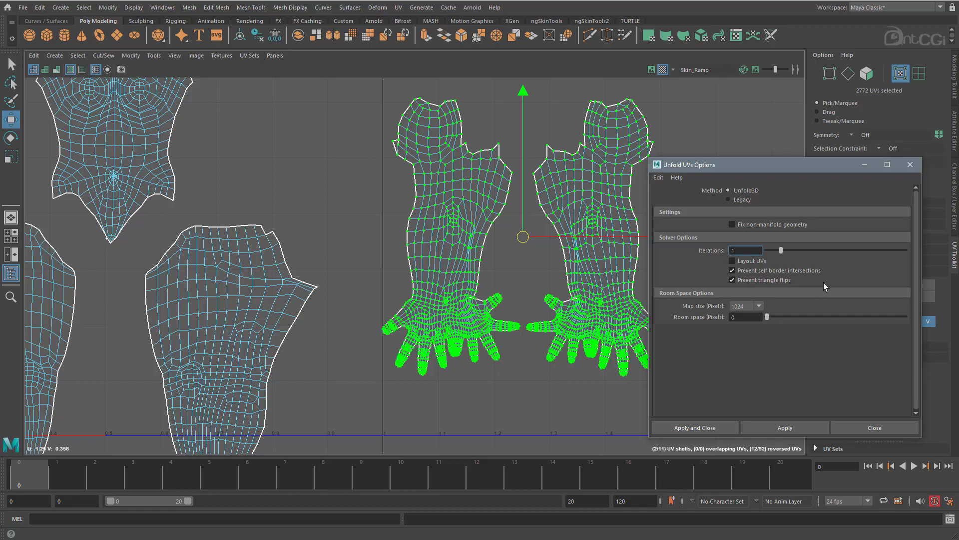
pyautogui.click(741, 200)
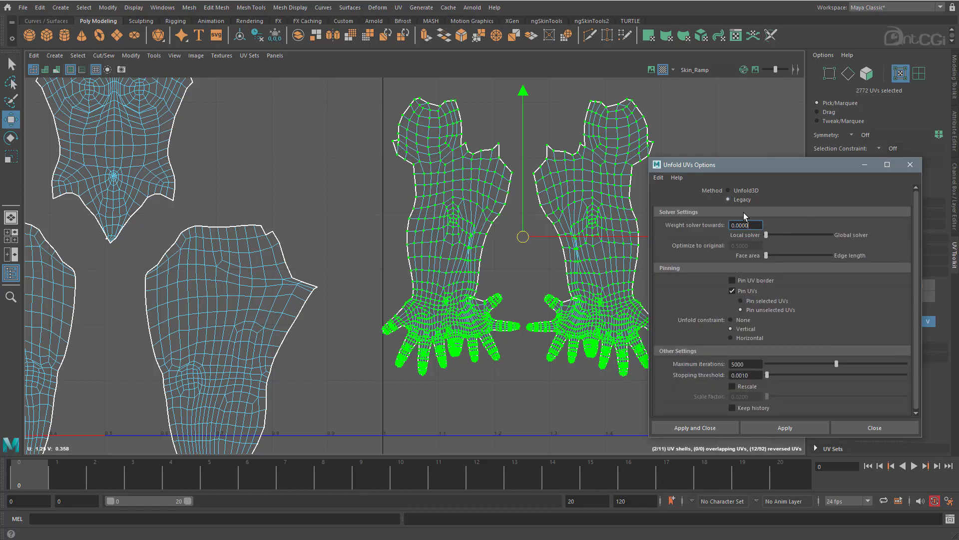
pyautogui.click(757, 337)
pyautogui.click(785, 428)
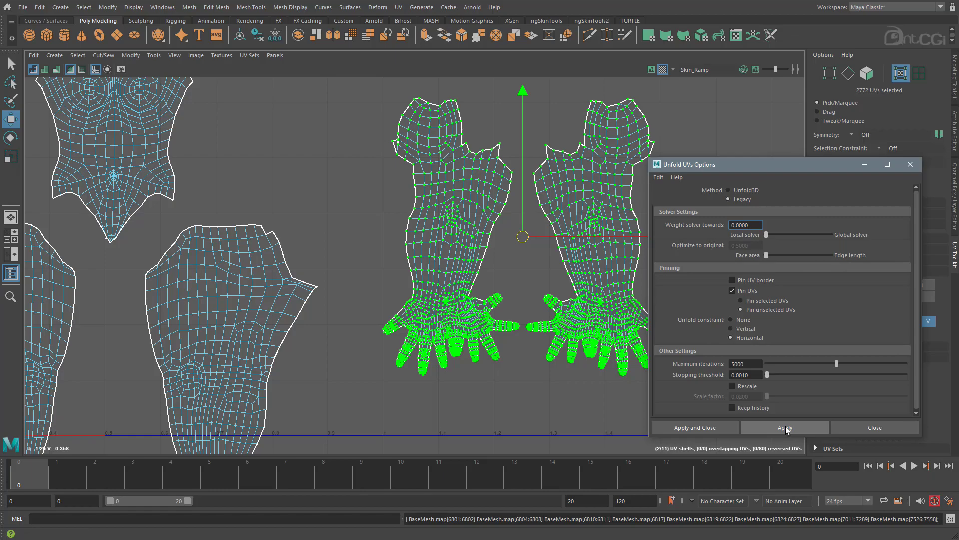
pyautogui.click(739, 329)
pyautogui.click(778, 426)
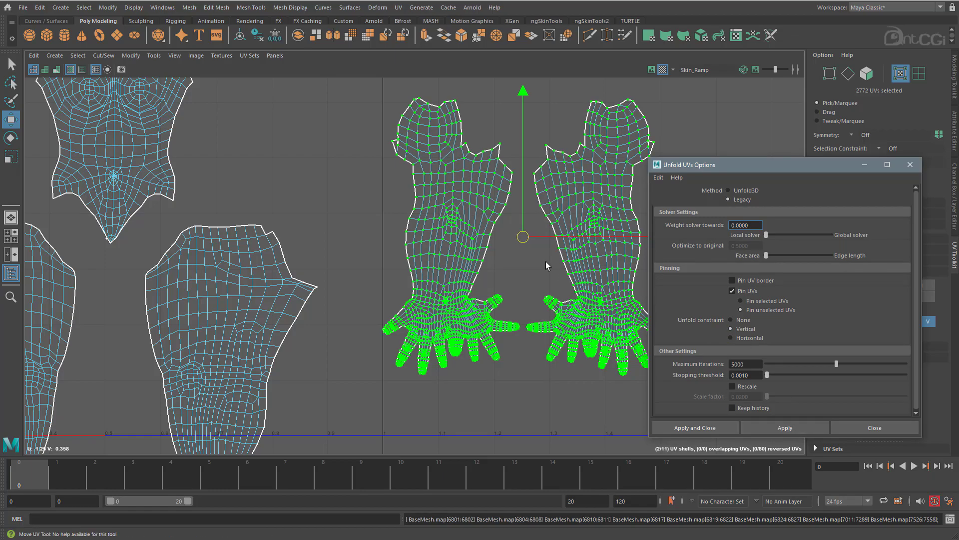
# Try to unfold both arm shells with the Unfold3D method and undo the attempt.
pyautogui.keyDown('alt'); pyautogui.moveTo(546, 262); pyautogui.dragTo(419, 287, button='middle'); pyautogui.keyUp('alt')
pyautogui.click(751, 193)
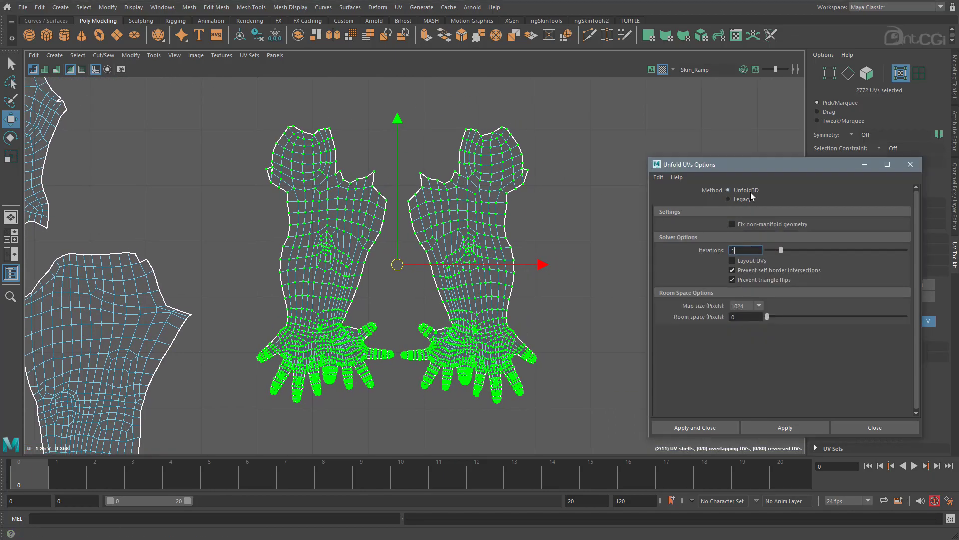
pyautogui.click(780, 427)
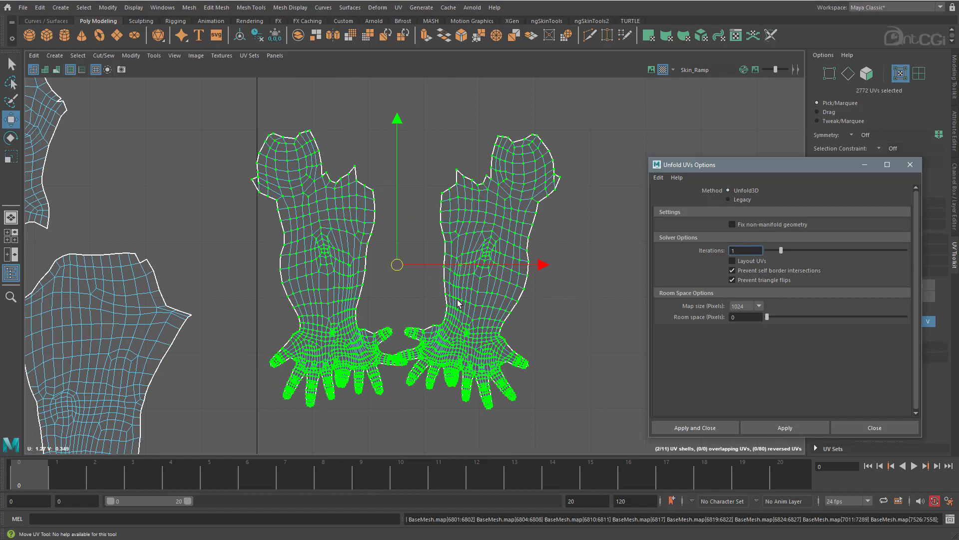
pyautogui.scroll(3, 413, 356)
pyautogui.hotkey('ctrl', 'z')
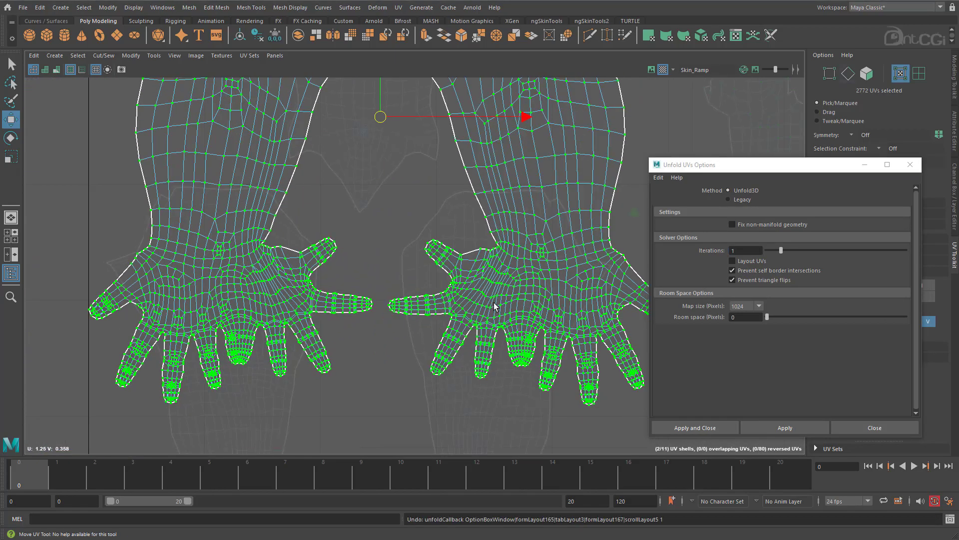
# Select the upper shell of one foot and rotate it upright.
pyautogui.scroll(2, 488, 307)
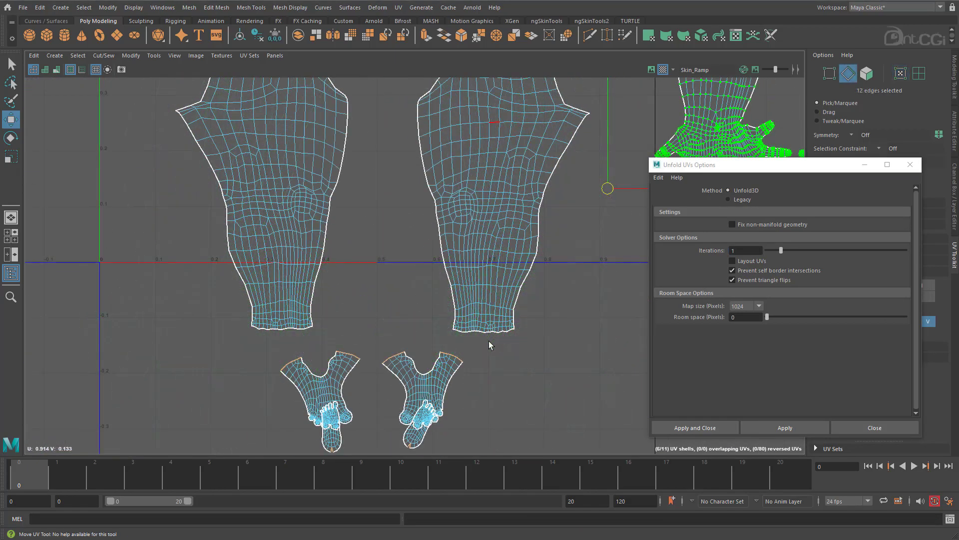
pyautogui.keyDown('alt'); pyautogui.moveTo(489, 341); pyautogui.dragTo(361, 292, button='middle'); pyautogui.keyUp('alt')
pyautogui.scroll(3, 360, 293)
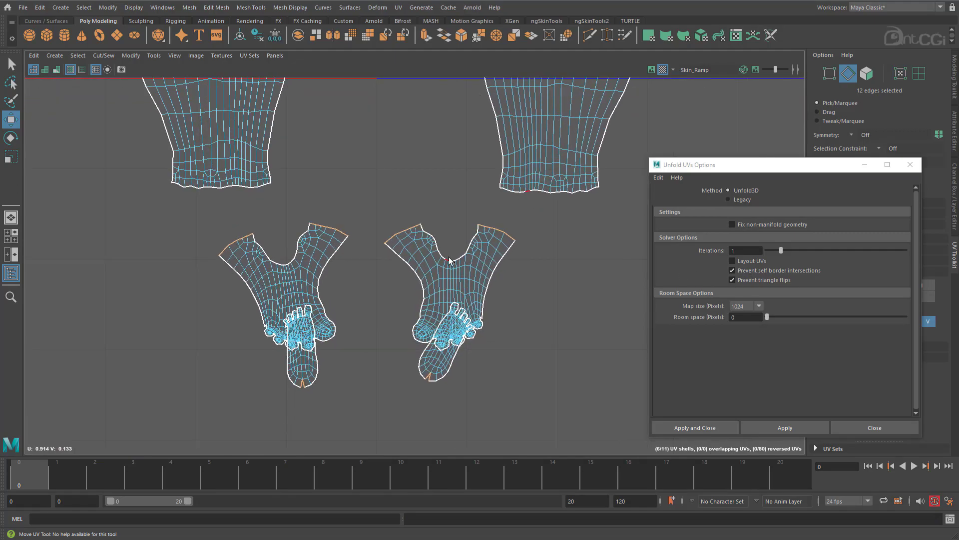
pyautogui.moveTo(440, 395); pyautogui.dragTo(418, 366)
pyautogui.keyDown('shift'); pyautogui.rightClick(262, 370); pyautogui.keyUp('shift')
pyautogui.scroll(2, 375, 178)
pyautogui.keyDown('alt'); pyautogui.moveTo(360, 261); pyautogui.dragTo(386, 252, button='middle'); pyautogui.keyUp('alt')
pyautogui.click(332, 256)
pyautogui.press('e')
pyautogui.moveTo(431, 266); pyautogui.dragTo(411, 278)
# Move and rotate the other foot's upper shell so that it stands upright beside the first one.
pyautogui.press('w')
pyautogui.click(504, 301)
pyautogui.keyDown('ctrl'); pyautogui.moveTo(504, 301); pyautogui.dragTo(544, 314, button='right'); pyautogui.keyUp('ctrl')
pyautogui.press('e')
pyautogui.moveTo(631, 315); pyautogui.dragTo(630, 318)
pyautogui.press('w')
pyautogui.keyDown('alt'); pyautogui.moveTo(492, 286); pyautogui.dragTo(487, 191, button='middle'); pyautogui.keyUp('alt')
# Rotate the sole shells upright, place them below the matching foot shells and bring back the 3D view beside the UVs.
pyautogui.click(478, 345)
pyautogui.press('e')
pyautogui.moveTo(492, 389); pyautogui.dragTo(577, 313)
pyautogui.click(311, 343)
pyautogui.press('w')
pyautogui.moveTo(255, 268); pyautogui.dragTo(536, 400)
pyautogui.scroll(-4, 537, 399)
pyautogui.keyDown('alt'); pyautogui.moveTo(333, 185); pyautogui.dragTo(322, 270, button='middle'); pyautogui.keyUp('alt')
pyautogui.press('space')
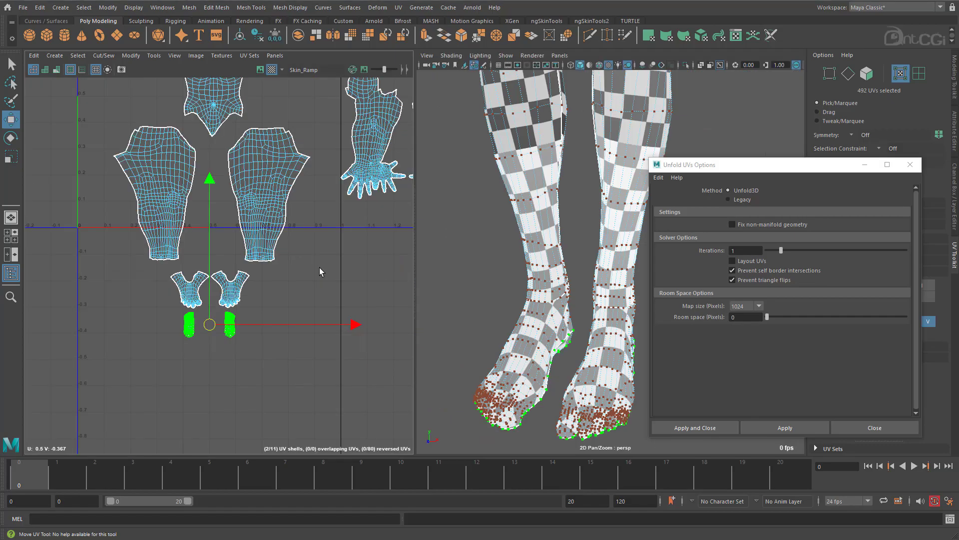
# Scale both sole shells up to match the surrounding checker size and reposition them below the upper foot shells.
pyautogui.keyDown('alt'); pyautogui.moveTo(576, 320); pyautogui.dragTo(515, 314); pyautogui.keyUp('alt')
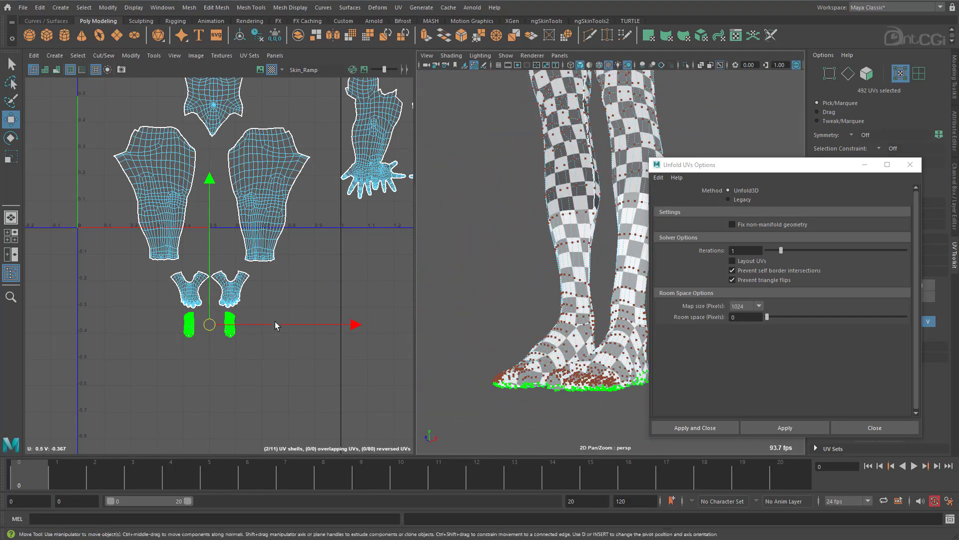
pyautogui.keyDown('alt'); pyautogui.moveTo(284, 319); pyautogui.dragTo(284, 330, button='middle'); pyautogui.keyUp('alt')
pyautogui.press('r')
pyautogui.moveTo(209, 336); pyautogui.dragTo(230, 334)
pyautogui.moveTo(540, 320)
pyautogui.keyDown('alt'); pyautogui.mouseDown()
pyautogui.moveTo(555, 293)
pyautogui.moveTo(535, 314)
pyautogui.mouseUp(); pyautogui.keyUp('alt')
pyautogui.press('w')
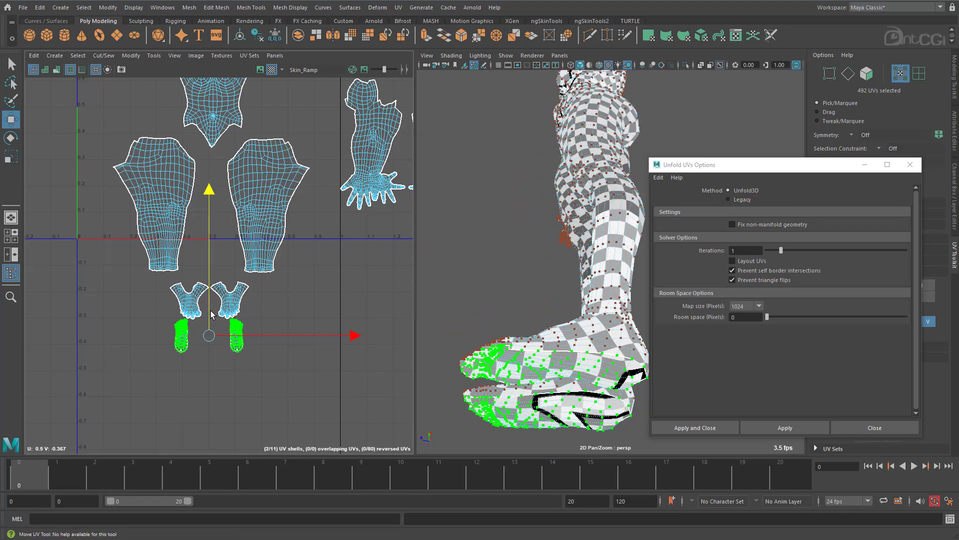
pyautogui.moveTo(209, 189); pyautogui.dragTo(209, 191)
pyautogui.keyDown('alt'); pyautogui.moveTo(288, 185); pyautogui.dragTo(265, 300, button='middle'); pyautogui.keyUp('alt')
pyautogui.keyDown('alt'); pyautogui.moveTo(538, 264); pyautogui.dragTo(570, 295); pyautogui.keyUp('alt')
# Select one heel notch edge on each sole shell and sew the notches closed.
pyautogui.keyDown('alt'); pyautogui.moveTo(193, 398); pyautogui.dragTo(176, 342, button='right'); pyautogui.keyUp('alt')
pyautogui.keyDown('alt'); pyautogui.moveTo(175, 341); pyautogui.dragTo(180, 50, button='middle'); pyautogui.keyUp('alt')
pyautogui.keyDown('alt'); pyautogui.moveTo(187, 100); pyautogui.dragTo(140, 285, button='right'); pyautogui.keyUp('alt')
pyautogui.keyDown('alt'); pyautogui.moveTo(140, 285); pyautogui.dragTo(233, 297, button='middle'); pyautogui.keyUp('alt')
pyautogui.moveTo(119, 302); pyautogui.dragTo(70, 298, button='right')
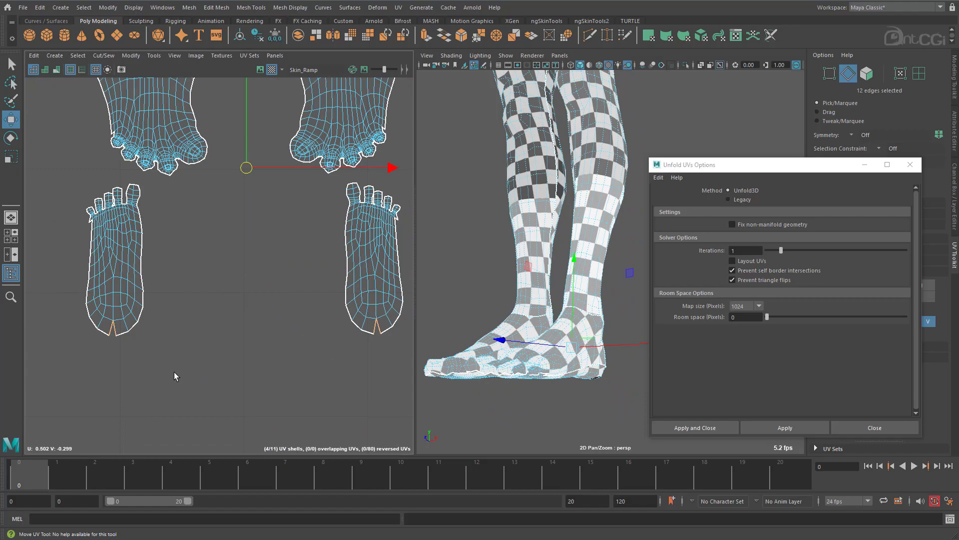
pyautogui.click(117, 332)
pyautogui.keyDown('shift'); pyautogui.click(370, 331); pyautogui.keyUp('shift')
pyautogui.keyDown('shift'); pyautogui.rightClick(319, 239); pyautogui.keyUp('shift')
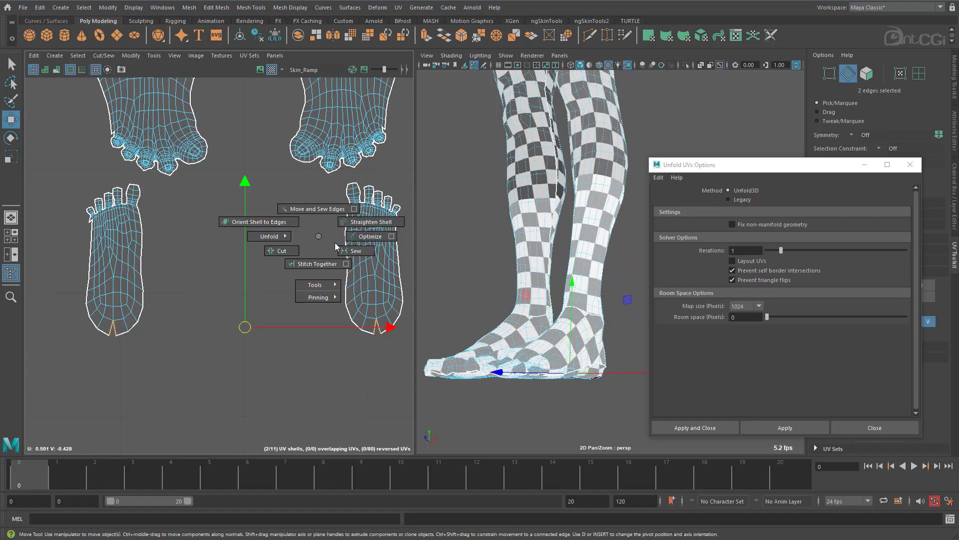
pyautogui.keyDown('shift'); pyautogui.moveTo(326, 240); pyautogui.dragTo(345, 248, button='right'); pyautogui.keyUp('shift')
# Select the vertical centre edge loop of the torso shell above the neck hole.
pyautogui.moveTo(315, 216)
pyautogui.keyDown('alt'); pyautogui.mouseDown(button='middle')
pyautogui.moveTo(304, 316)
pyautogui.moveTo(269, 405)
pyautogui.mouseUp(button='middle'); pyautogui.keyUp('alt')
pyautogui.moveTo(338, 201)
pyautogui.keyDown('alt'); pyautogui.mouseDown(button='middle')
pyautogui.moveTo(311, 321)
pyautogui.moveTo(315, 447)
pyautogui.mouseUp(button='middle'); pyautogui.keyUp('alt')
pyautogui.keyDown('alt'); pyautogui.moveTo(300, 195); pyautogui.dragTo(309, 462, button='middle'); pyautogui.keyUp('alt')
pyautogui.keyDown('alt'); pyautogui.moveTo(307, 167); pyautogui.dragTo(309, 386, button='middle'); pyautogui.keyUp('alt')
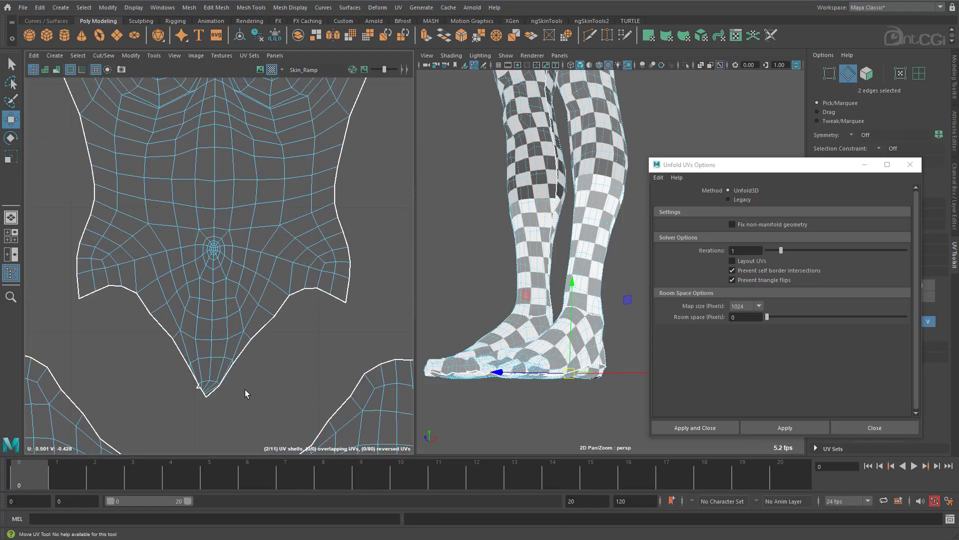
pyautogui.scroll(-3, 219, 228)
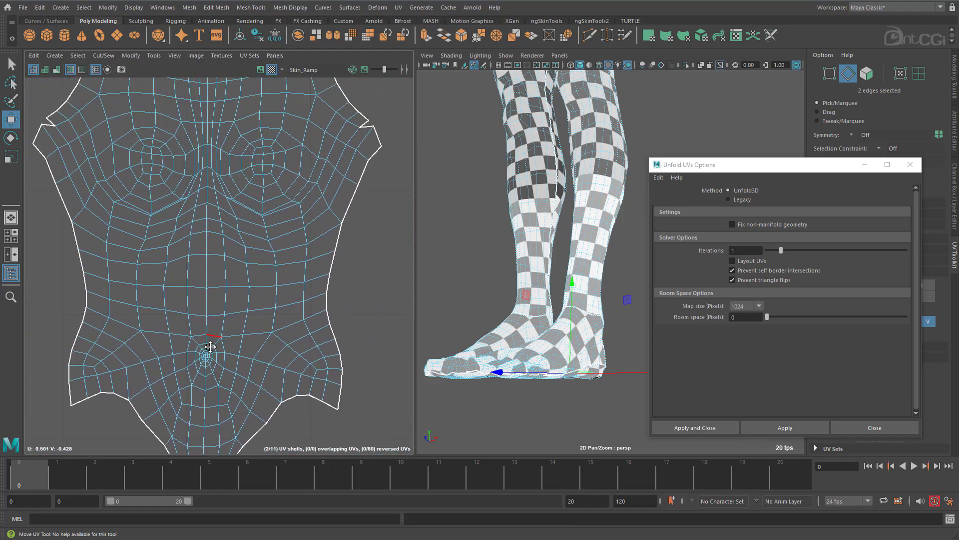
pyautogui.scroll(-2, 263, 295)
pyautogui.keyDown('alt'); pyautogui.moveTo(209, 182); pyautogui.dragTo(196, 340, button='middle'); pyautogui.keyUp('alt')
pyautogui.keyDown('alt'); pyautogui.moveTo(196, 340); pyautogui.dragTo(495, 315, button='right'); pyautogui.keyUp('alt')
pyautogui.moveTo(337, 350); pyautogui.dragTo(400, 343, button='right')
pyautogui.click(370, 336)
pyautogui.moveTo(396, 340); pyautogui.dragTo(122, 341)
pyautogui.moveTo(335, 205); pyautogui.dragTo(334, 198, button='right')
pyautogui.doubleClick(334, 198)
# Add the front centre edge loop below the neck hole and convert the whole centre line selection to UVs.
pyautogui.keyDown('alt'); pyautogui.moveTo(370, 387); pyautogui.dragTo(332, 178, button='middle'); pyautogui.keyUp('alt')
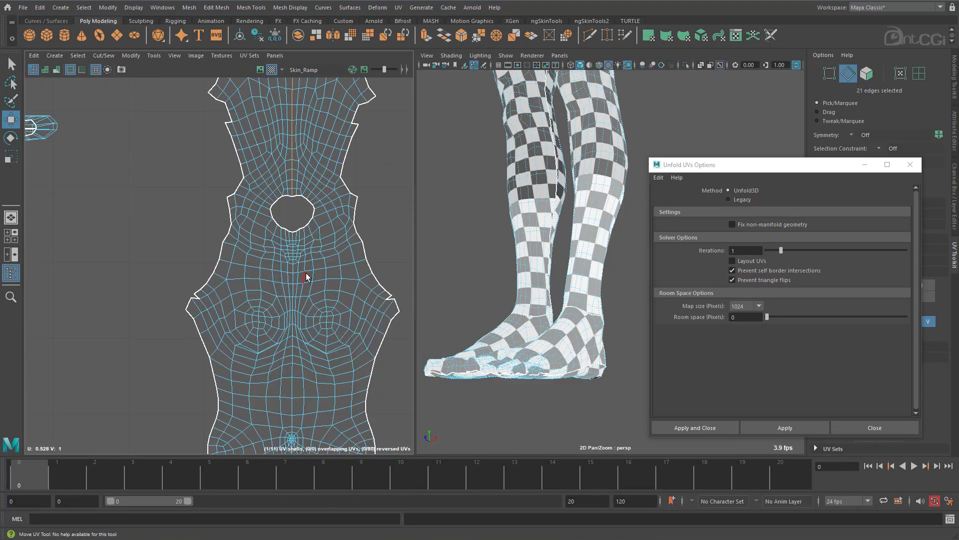
pyautogui.keyDown('shift'); pyautogui.doubleClick(294, 278); pyautogui.keyUp('shift')
pyautogui.keyDown('alt'); pyautogui.moveTo(367, 364); pyautogui.dragTo(204, 349, button='right'); pyautogui.keyUp('alt')
pyautogui.keyDown('alt'); pyautogui.moveTo(302, 351); pyautogui.dragTo(255, 385, button='middle'); pyautogui.keyUp('alt')
pyautogui.keyDown('ctrl'); pyautogui.rightClick(329, 227); pyautogui.keyUp('ctrl')
pyautogui.keyDown('ctrl'); pyautogui.moveTo(329, 224); pyautogui.dragTo(421, 226, button='right'); pyautogui.keyUp('ctrl')
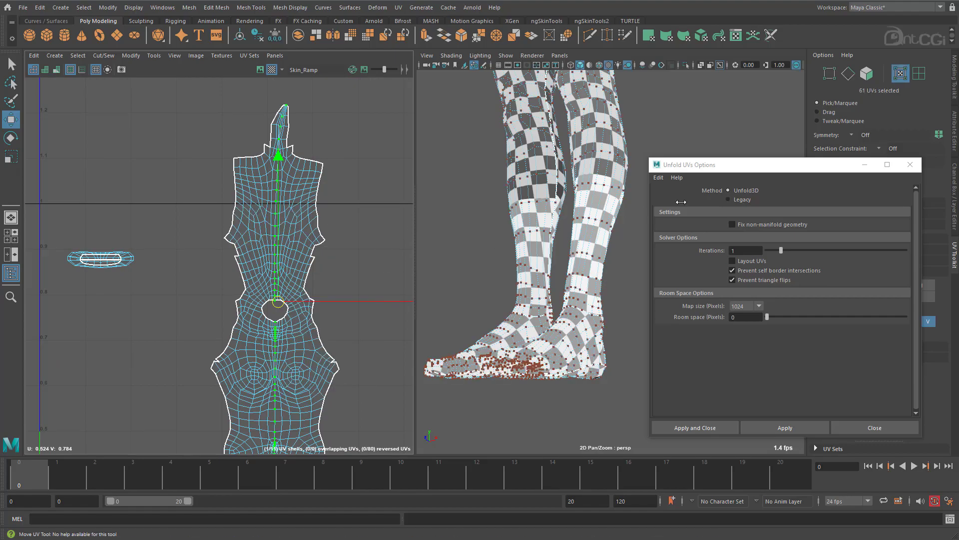
# Align the selected centre line UVs of the torso shell to their common horizontal centre so they form a straight vertical line.
pyautogui.click(910, 165)
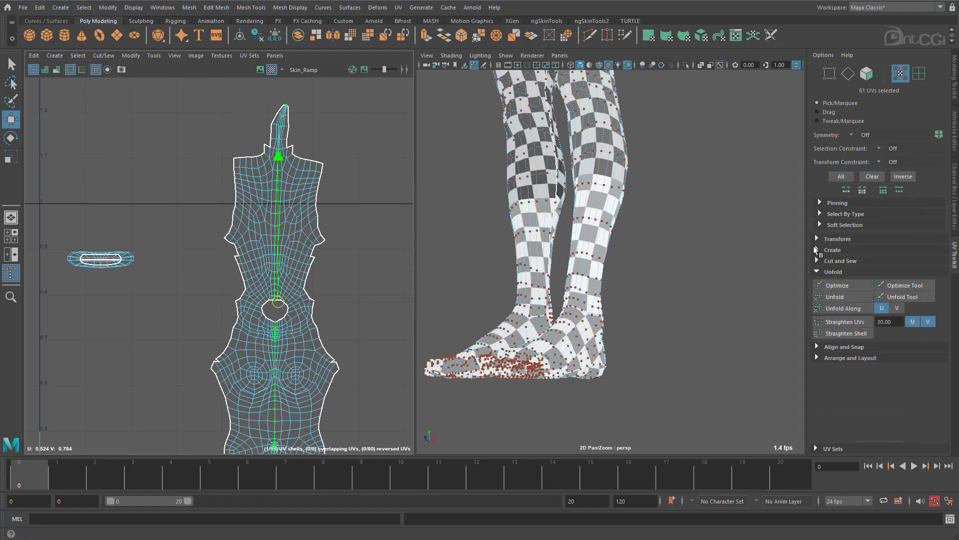
pyautogui.click(817, 347)
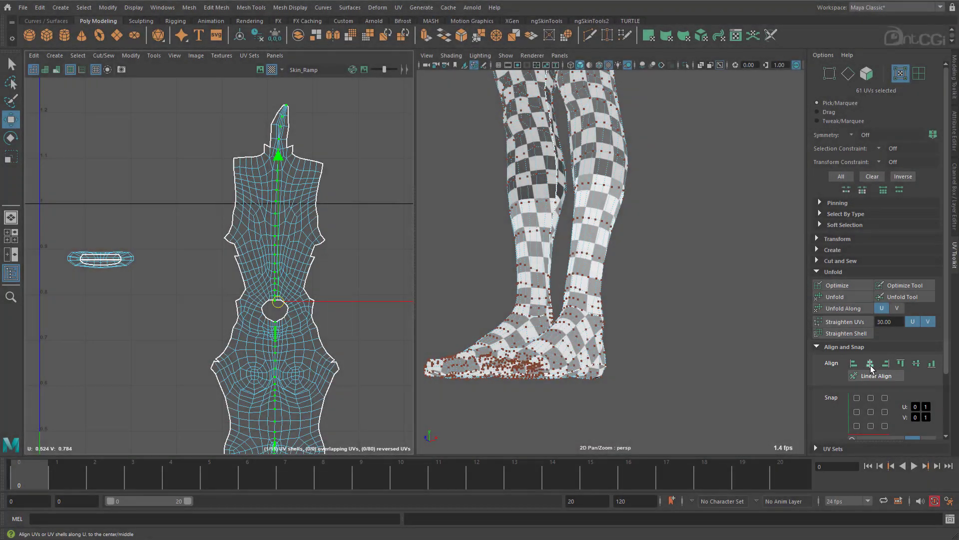
pyautogui.click(871, 364)
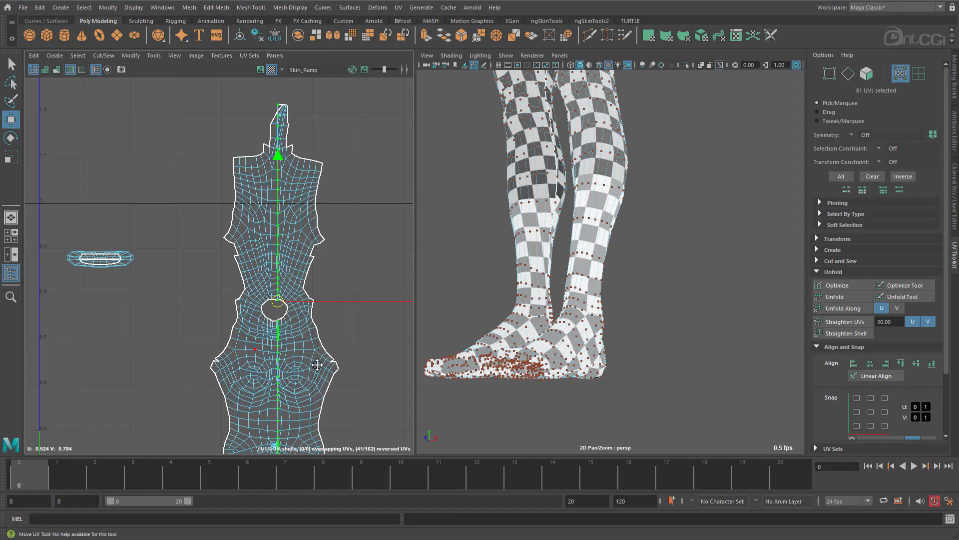
# Select all torso shell UVs except the aligned centre line and unfold them with the Legacy method, constrained horizontally.
pyautogui.keyDown('alt'); pyautogui.moveTo(315, 362); pyautogui.dragTo(220, 269, button='middle'); pyautogui.keyUp('alt')
pyautogui.keyDown('alt'); pyautogui.moveTo(296, 294); pyautogui.dragTo(151, 271, button='right'); pyautogui.keyUp('alt')
pyautogui.keyDown('alt'); pyautogui.moveTo(238, 246); pyautogui.dragTo(235, 275, button='middle'); pyautogui.keyUp('alt')
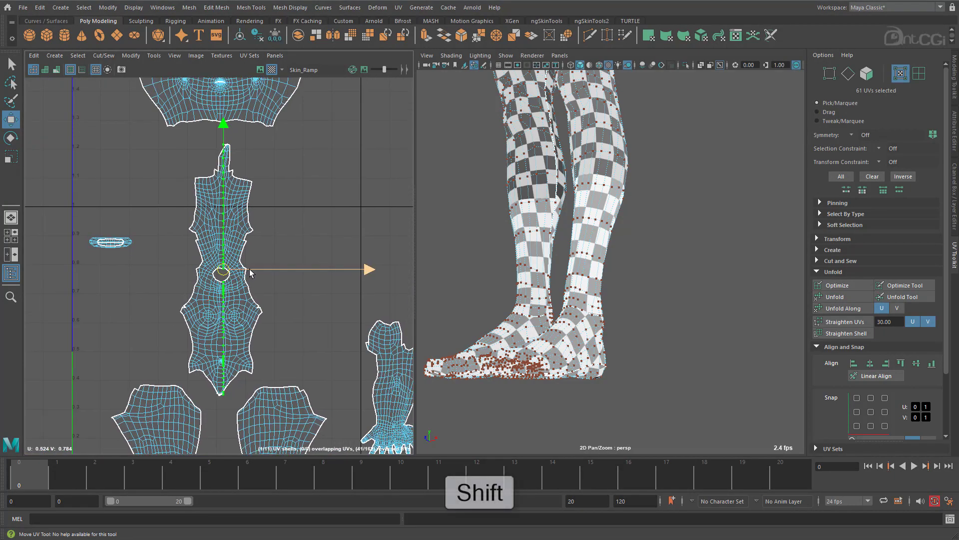
pyautogui.keyDown('shift'); pyautogui.moveTo(179, 133); pyautogui.dragTo(279, 403); pyautogui.keyUp('shift')
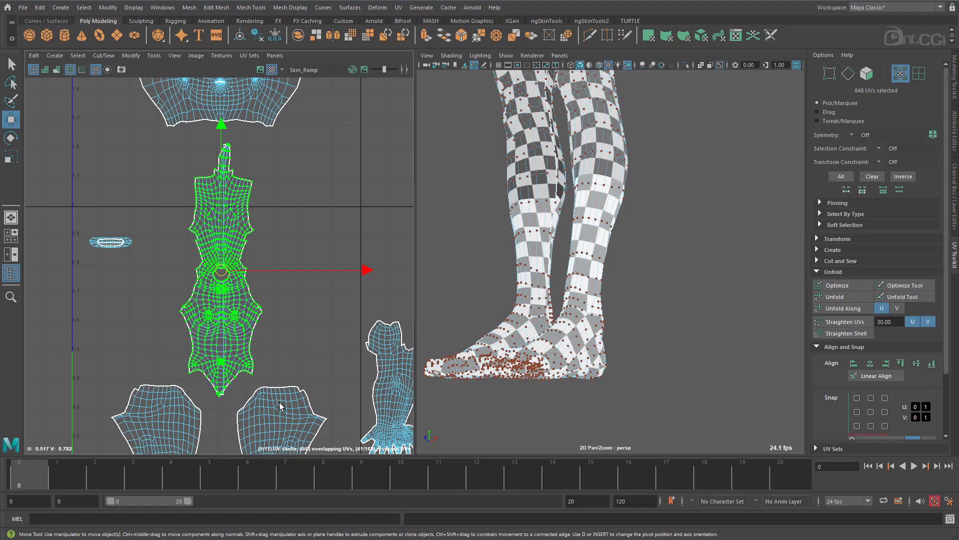
pyautogui.keyDown('shift'); pyautogui.click(838, 296); pyautogui.keyUp('shift')
pyautogui.click(742, 200)
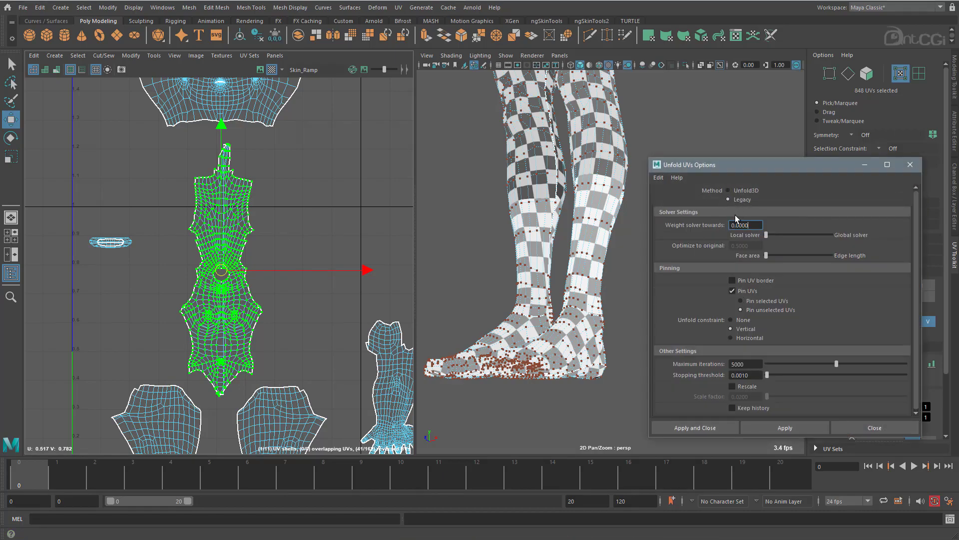
pyautogui.click(731, 337)
pyautogui.click(785, 428)
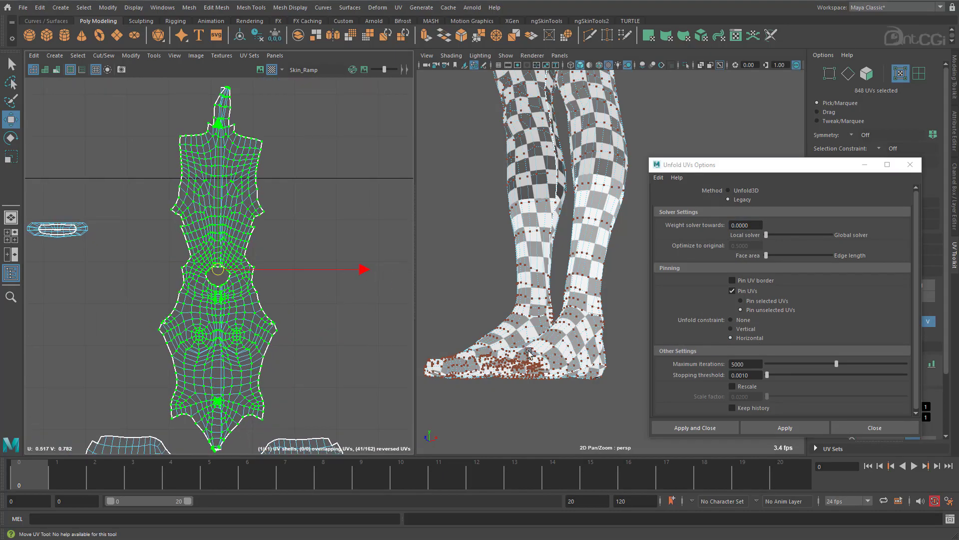
pyautogui.click(785, 428)
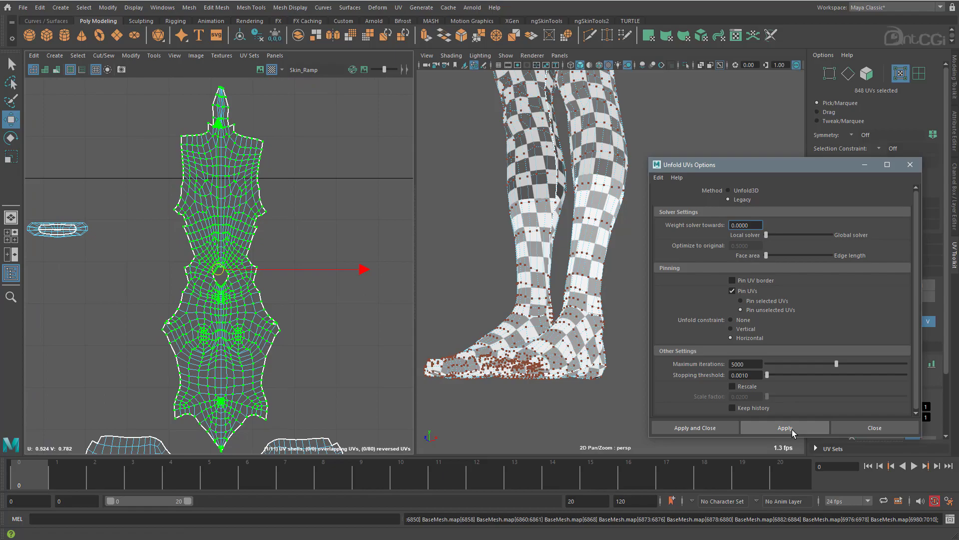
# Unfold the same torso UVs again with the Legacy method and the constraint set to Vertical.
pyautogui.click(731, 329)
pyautogui.click(780, 427)
pyautogui.keyDown('alt'); pyautogui.moveTo(179, 320); pyautogui.dragTo(155, 217, button='middle'); pyautogui.keyUp('alt')
pyautogui.keyDown('alt'); pyautogui.moveTo(155, 217); pyautogui.dragTo(456, 252, button='right'); pyautogui.keyUp('alt')
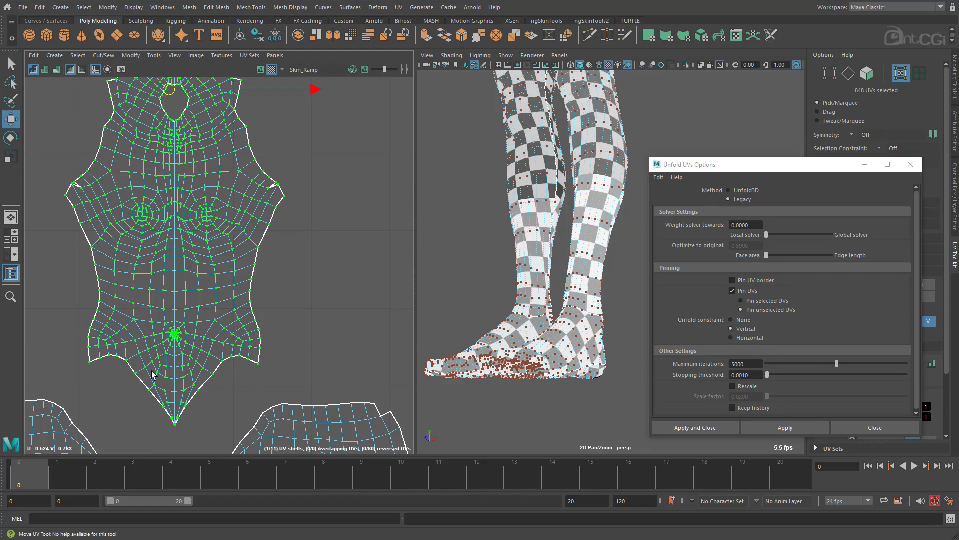
# Select the UVs of the pointed lower tip of the torso shell and unfold them with the constraint set to None.
pyautogui.keyDown('alt'); pyautogui.moveTo(176, 406); pyautogui.dragTo(208, 342, button='middle'); pyautogui.keyUp('alt')
pyautogui.moveTo(251, 377); pyautogui.dragTo(167, 325)
pyautogui.click(744, 320)
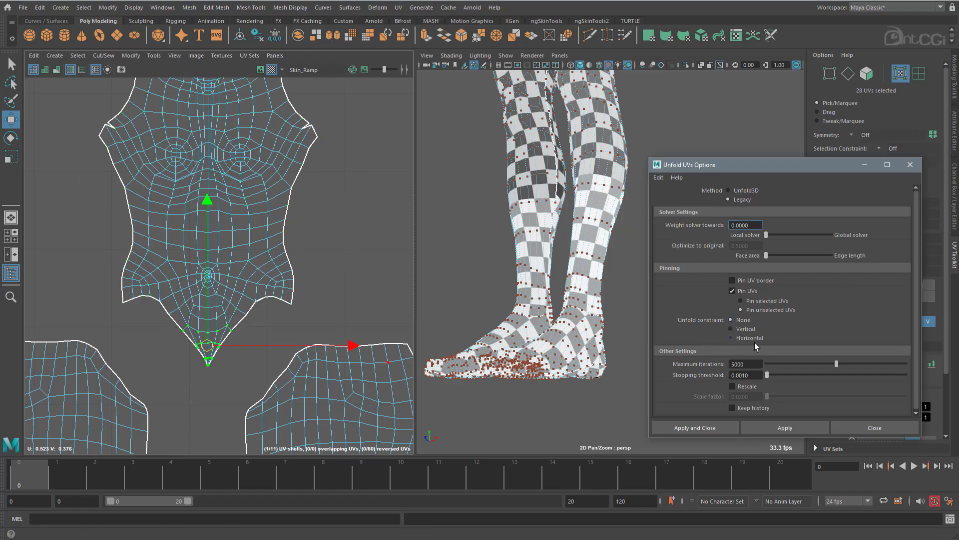
pyautogui.click(797, 431)
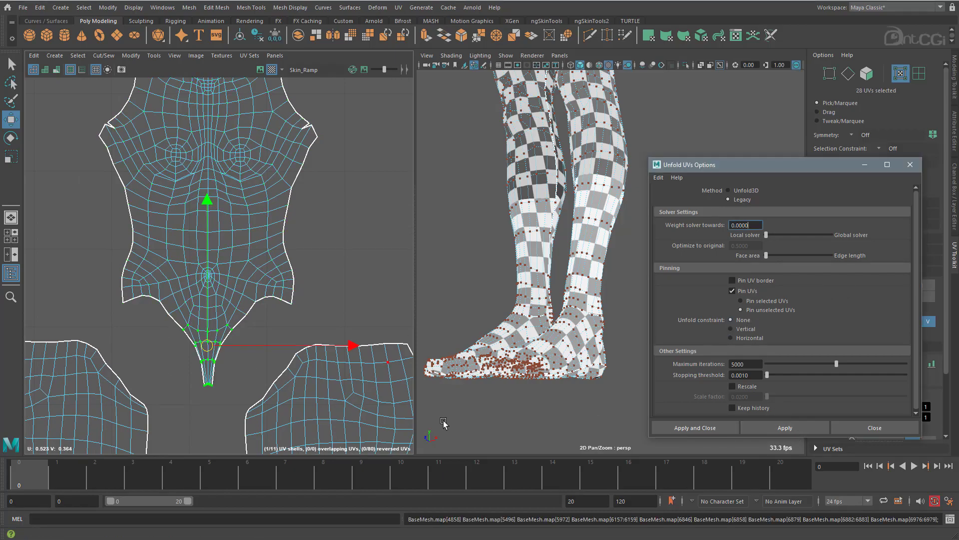
# Select the UVs of the narrow tip at the upper end of the torso shell.
pyautogui.keyDown('alt'); pyautogui.moveTo(300, 150); pyautogui.dragTo(320, 380, button='middle'); pyautogui.keyUp('alt')
pyautogui.keyDown('alt'); pyautogui.moveTo(268, 91); pyautogui.dragTo(274, 385, button='middle'); pyautogui.keyUp('alt')
pyautogui.moveTo(262, 278); pyautogui.dragTo(265, 277)
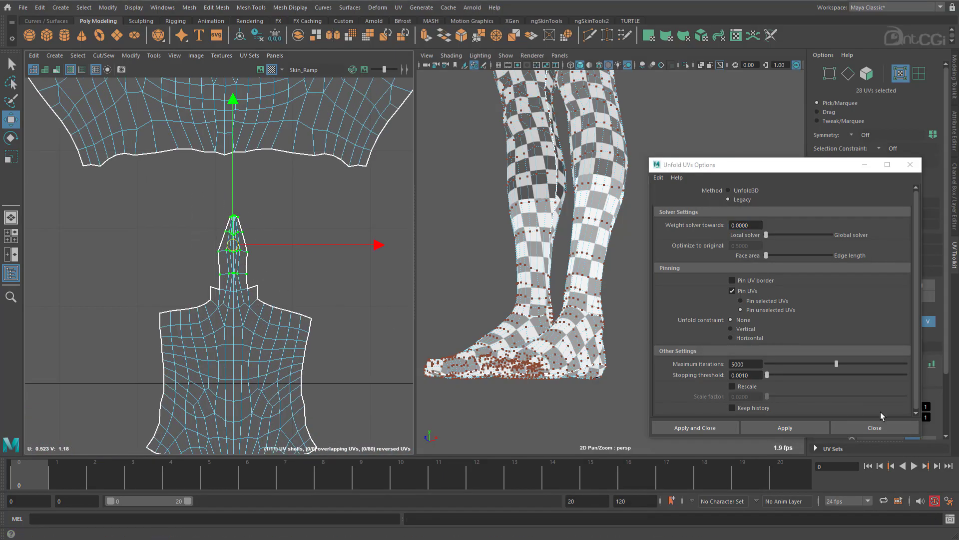
# Try unfolding the upper tip UVs with the unconstrained Legacy method and with Unfold3D, undoing each attempt.
pyautogui.click(793, 422)
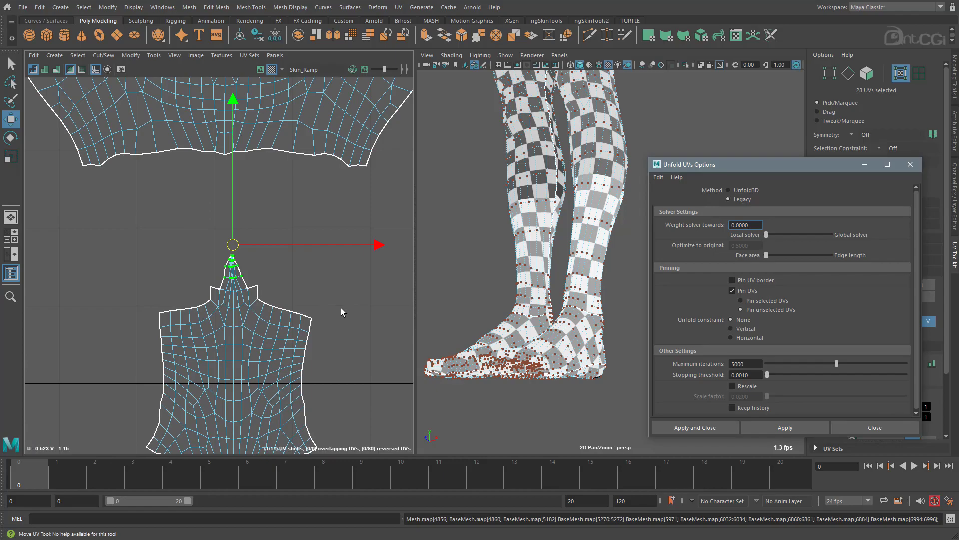
pyautogui.keyDown('alt'); pyautogui.moveTo(341, 308); pyautogui.dragTo(322, 319, button='middle'); pyautogui.keyUp('alt')
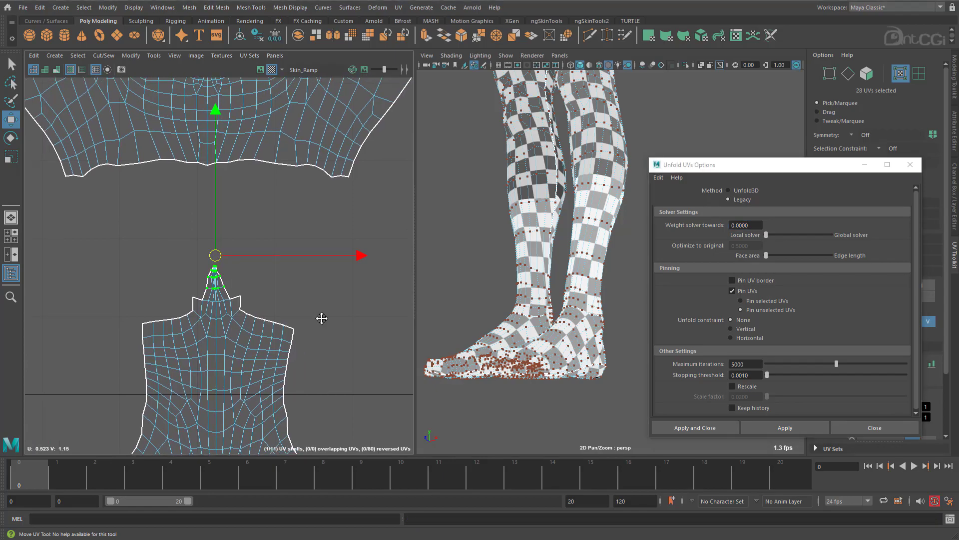
pyautogui.click(749, 189)
pyautogui.click(789, 428)
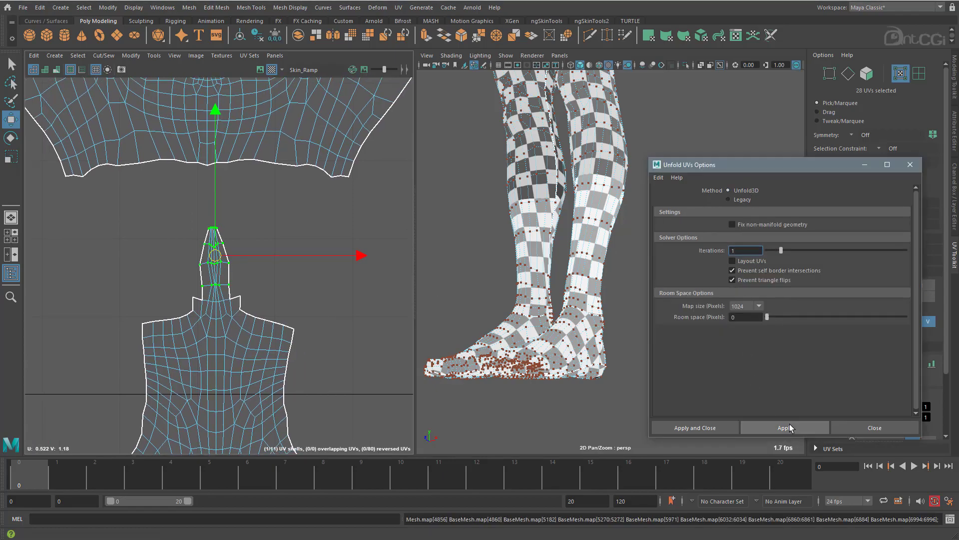
pyautogui.hotkey('ctrl', 'z')
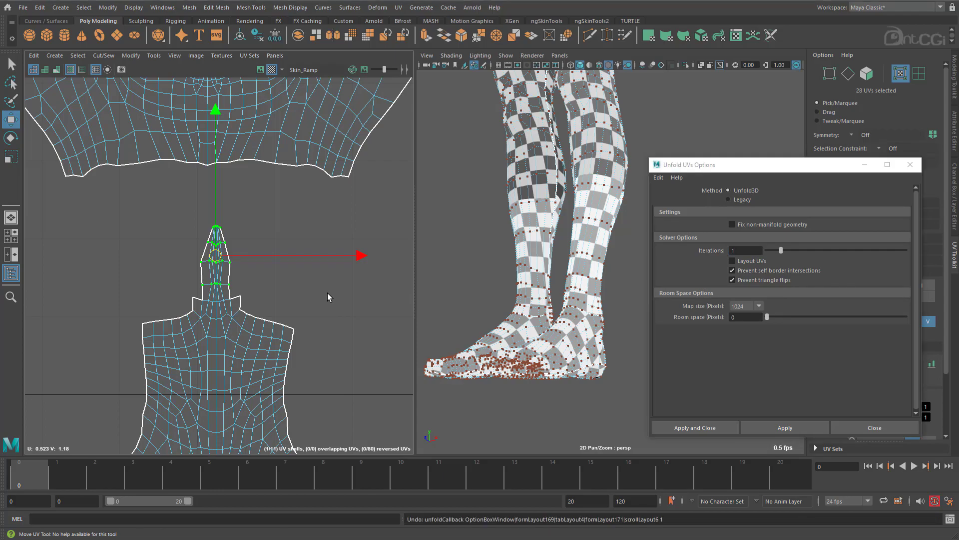
# Unfold the upper tip UVs with the Legacy method and the Vertical constraint.
pyautogui.click(739, 199)
pyautogui.click(754, 328)
pyautogui.click(783, 423)
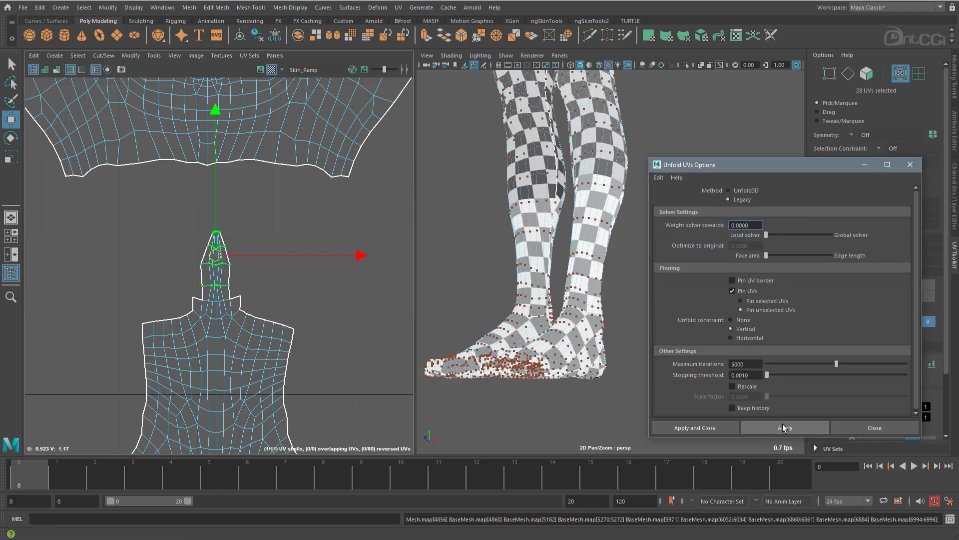
# Remove the centre line UVs from the upper tip selection and unfold the remaining ones with the Legacy method and no constraint.
pyautogui.scroll(5, 340, 291)
pyautogui.keyDown('alt'); pyautogui.moveTo(339, 290); pyautogui.dragTo(290, 267, button='middle'); pyautogui.keyUp('alt')
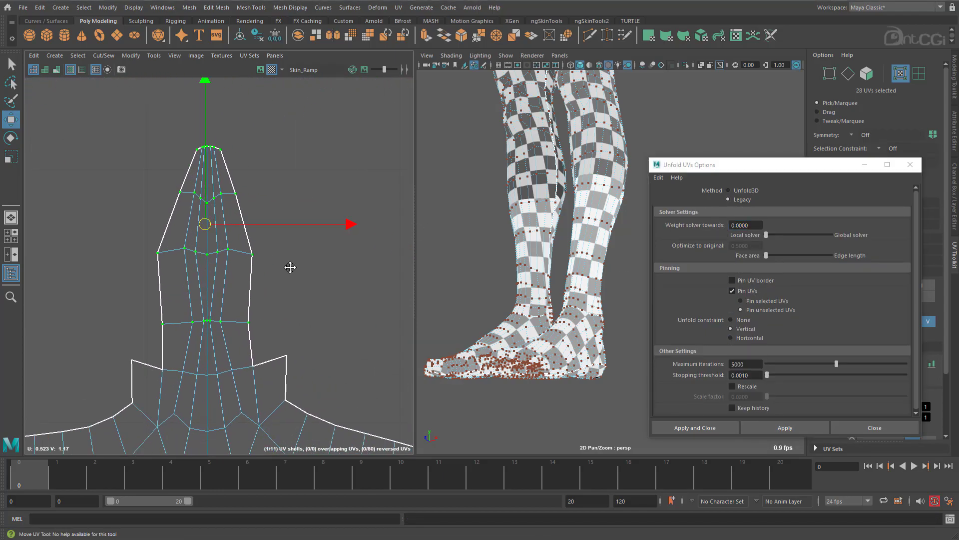
pyautogui.keyDown('ctrl'); pyautogui.click(208, 321); pyautogui.keyUp('ctrl')
pyautogui.keyDown('alt'); pyautogui.moveTo(126, 286); pyautogui.dragTo(251, 255, button='right'); pyautogui.keyUp('alt')
pyautogui.keyDown('ctrl'); pyautogui.click(256, 235); pyautogui.keyUp('ctrl')
pyautogui.keyDown('ctrl'); pyautogui.click(256, 153); pyautogui.keyUp('ctrl')
pyautogui.keyDown('alt'); pyautogui.moveTo(259, 140); pyautogui.dragTo(237, 272, button='middle'); pyautogui.keyUp('alt')
pyautogui.keyDown('alt'); pyautogui.moveTo(238, 241); pyautogui.dragTo(386, 227, button='right'); pyautogui.keyUp('alt')
pyautogui.keyDown('ctrl'); pyautogui.click(234, 178); pyautogui.keyUp('ctrl')
pyautogui.keyDown('alt'); pyautogui.moveTo(336, 258); pyautogui.dragTo(101, 245, button='right'); pyautogui.keyUp('alt')
pyautogui.keyDown('alt'); pyautogui.moveTo(315, 355); pyautogui.dragTo(218, 275, button='middle'); pyautogui.keyUp('alt')
pyautogui.click(741, 319)
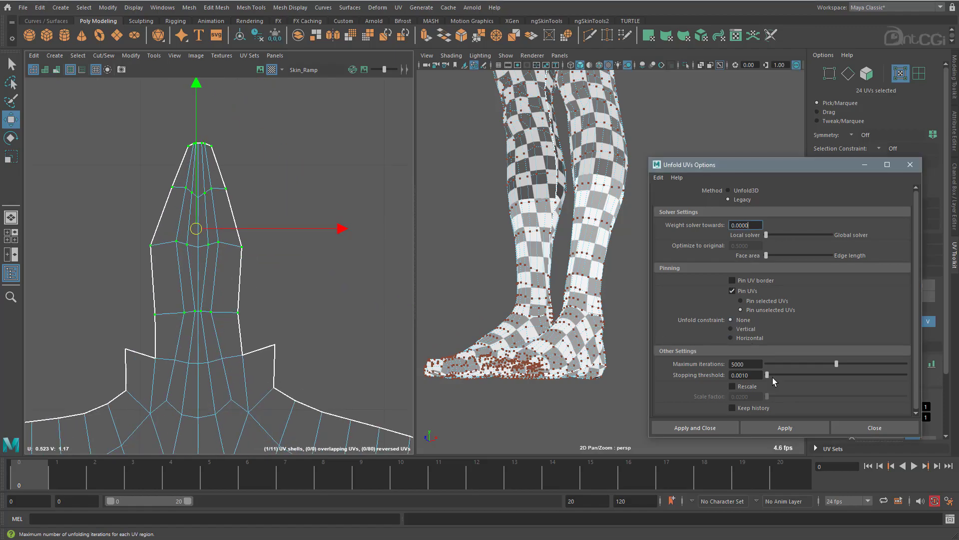
pyautogui.click(797, 424)
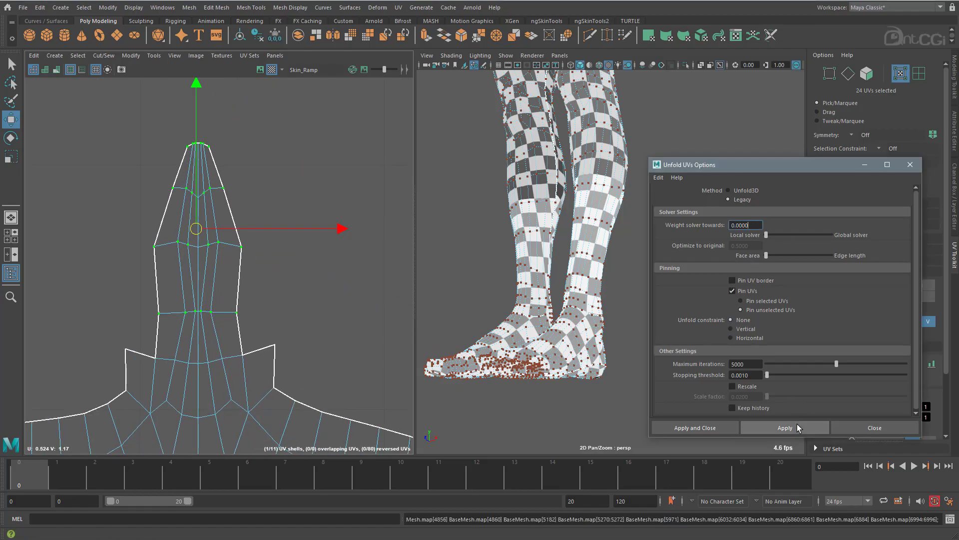
# Examine the checker pattern on the chest, neck and shoulders of the model for distortion.
pyautogui.keyDown('alt'); pyautogui.moveTo(350, 341); pyautogui.dragTo(75, 280, button='right'); pyautogui.keyUp('alt')
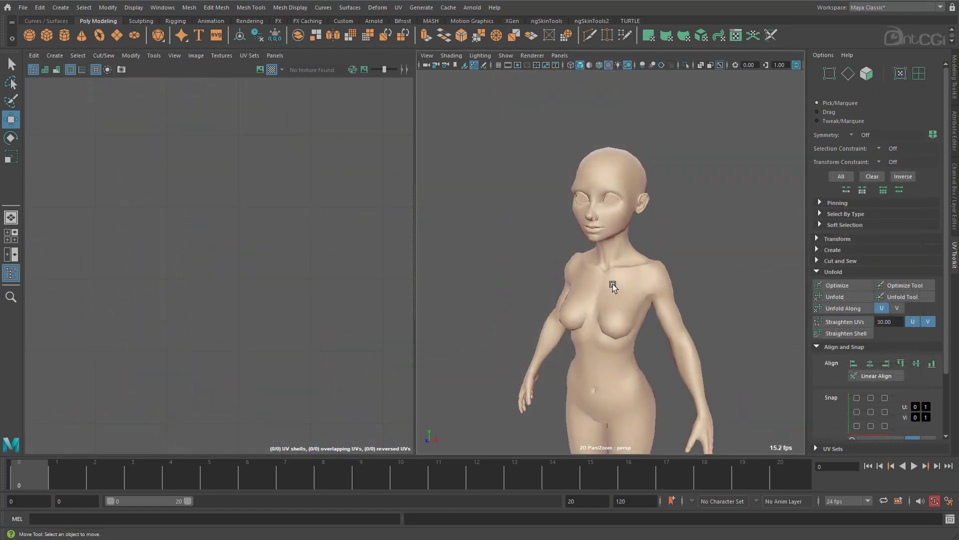
pyautogui.keyDown('alt'); pyautogui.moveTo(612, 284); pyautogui.dragTo(713, 279, button='right'); pyautogui.keyUp('alt')
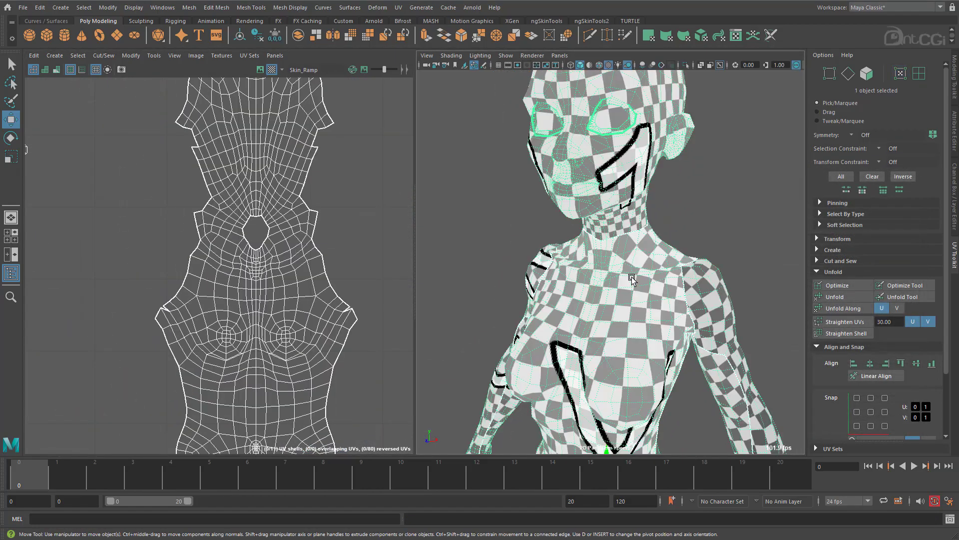
pyautogui.keyDown('alt'); pyautogui.moveTo(649, 280); pyautogui.dragTo(614, 274); pyautogui.keyUp('alt')
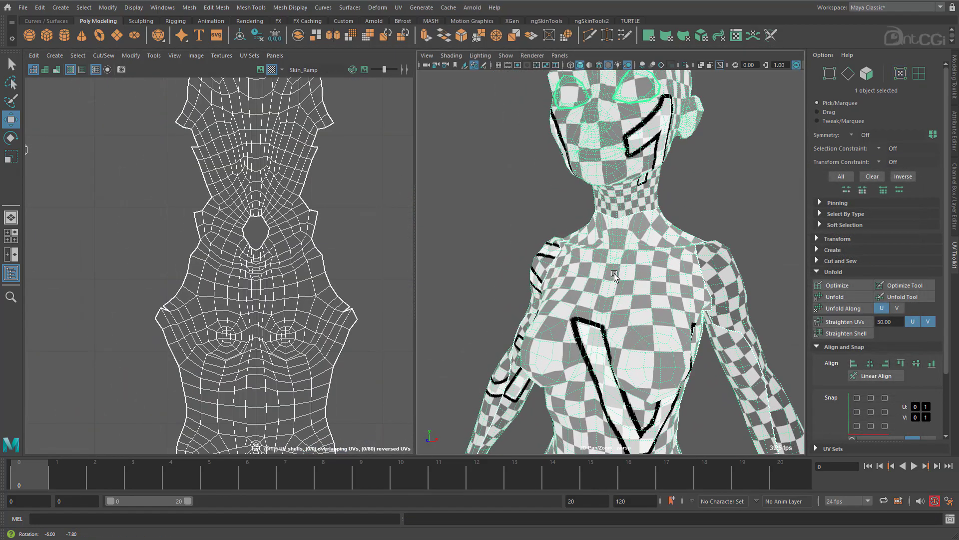
pyautogui.keyDown('alt'); pyautogui.moveTo(246, 263); pyautogui.dragTo(309, 230, button='right'); pyautogui.keyUp('alt')
pyautogui.keyDown('alt'); pyautogui.moveTo(309, 231); pyautogui.dragTo(248, 283, button='middle'); pyautogui.keyUp('alt')
pyautogui.keyDown('alt'); pyautogui.moveTo(625, 254); pyautogui.dragTo(563, 273); pyautogui.keyUp('alt')
pyautogui.keyDown('alt'); pyautogui.moveTo(562, 273); pyautogui.dragTo(651, 273, button='right'); pyautogui.keyUp('alt')
pyautogui.moveTo(519, 315); pyautogui.dragTo(520, 281, button='right')
# Start an edge selection beside the shoulder and display the mesh with the default material.
pyautogui.click(513, 290)
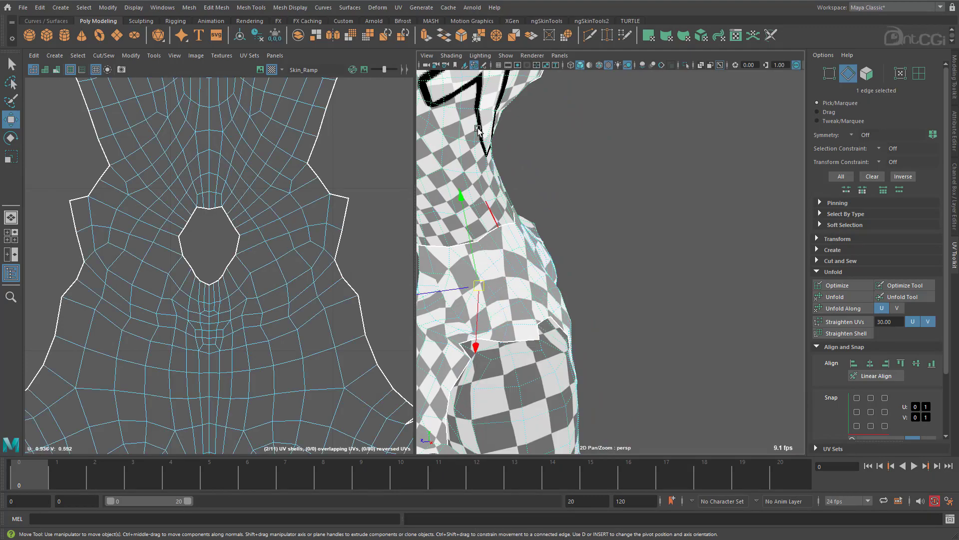
pyautogui.click(449, 55)
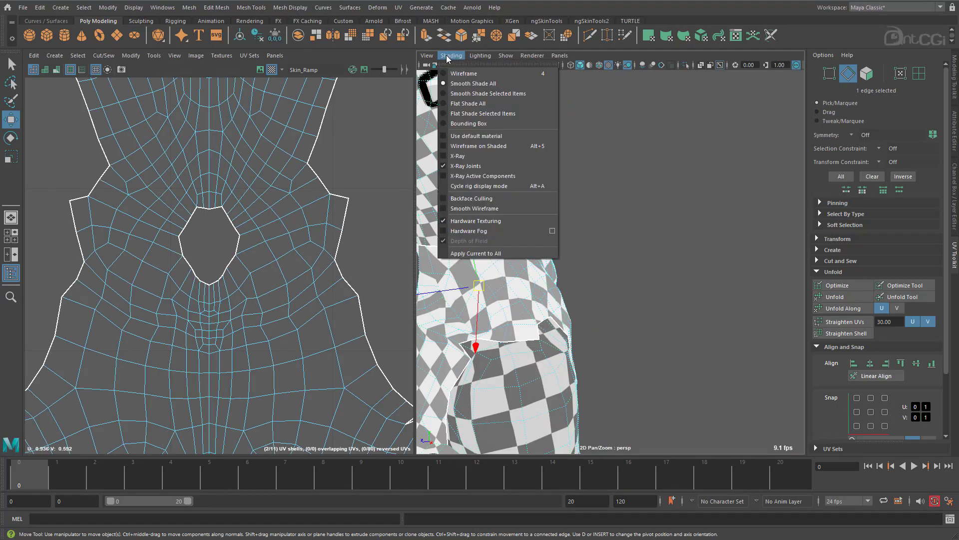
pyautogui.click(472, 145)
# With Object X symmetry, select the edges along the shoulder tops from neck to arm seam and cut them to separate front and back.
pyautogui.click(510, 338)
pyautogui.keyDown('ctrl'); pyautogui.keyDown('shift'); pyautogui.moveTo(509, 335); pyautogui.dragTo(509, 275, button='right'); pyautogui.keyUp('shift'); pyautogui.keyUp('ctrl')
pyautogui.keyDown('alt'); pyautogui.moveTo(520, 320); pyautogui.dragTo(576, 328); pyautogui.keyUp('alt')
pyautogui.keyDown('shift'); pyautogui.click(568, 327); pyautogui.keyUp('shift')
pyautogui.keyDown('shift'); pyautogui.click(552, 313); pyautogui.keyUp('shift')
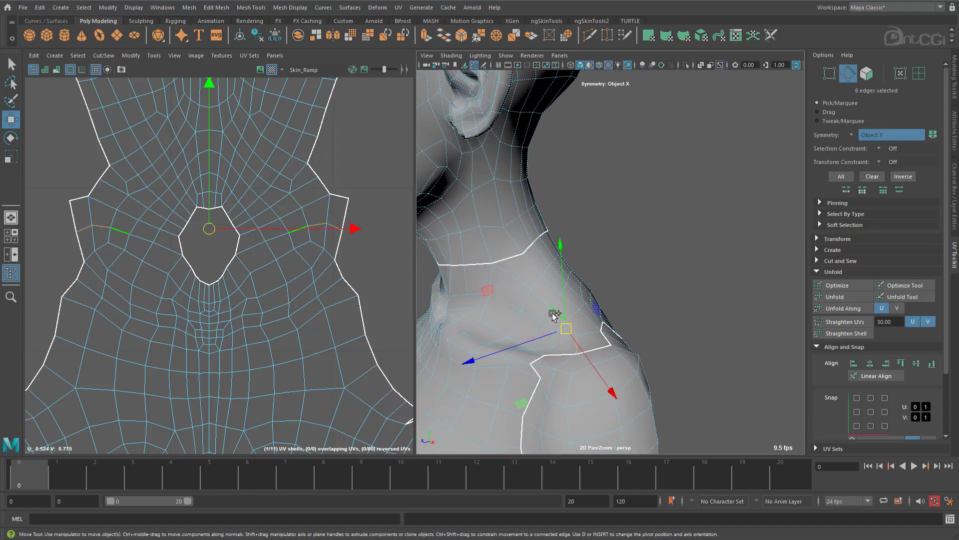
pyautogui.keyDown('shift'); pyautogui.click(541, 302); pyautogui.keyUp('shift')
pyautogui.keyDown('shift'); pyautogui.click(518, 282); pyautogui.keyUp('shift')
pyautogui.keyDown('alt'); pyautogui.moveTo(508, 292); pyautogui.dragTo(661, 320); pyautogui.keyUp('alt')
# Select the UVs of the front and back torso shells except the narrow end tips and unfold them with Unfold3D.
pyautogui.keyDown('shift'); pyautogui.moveTo(350, 265); pyautogui.dragTo(330, 278, button='right'); pyautogui.keyUp('shift')
pyautogui.keyDown('alt'); pyautogui.moveTo(364, 318); pyautogui.dragTo(255, 315, button='right'); pyautogui.keyUp('alt')
pyautogui.keyDown('alt'); pyautogui.moveTo(269, 292); pyautogui.dragTo(210, 250, button='middle'); pyautogui.keyUp('alt')
pyautogui.moveTo(211, 250); pyautogui.dragTo(241, 221, button='right')
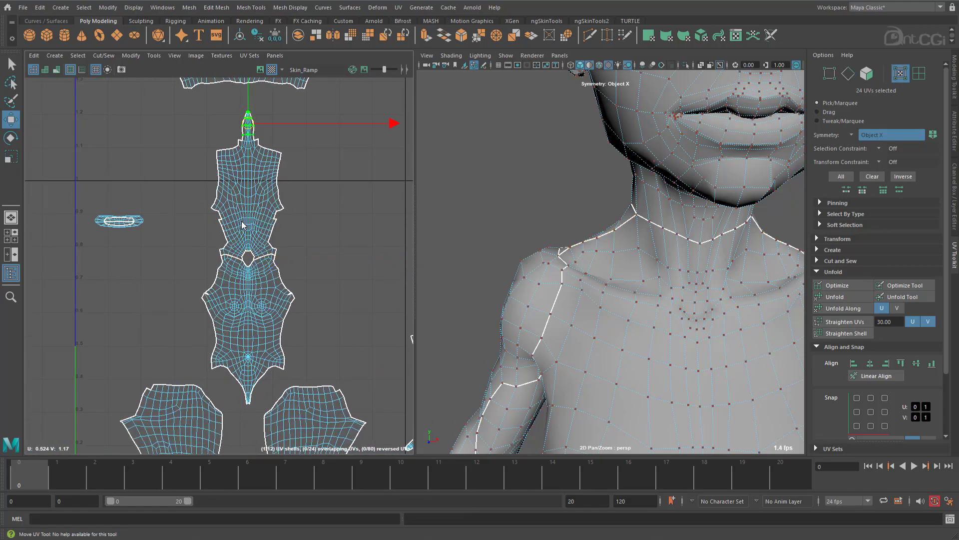
pyautogui.moveTo(175, 160); pyautogui.dragTo(321, 360)
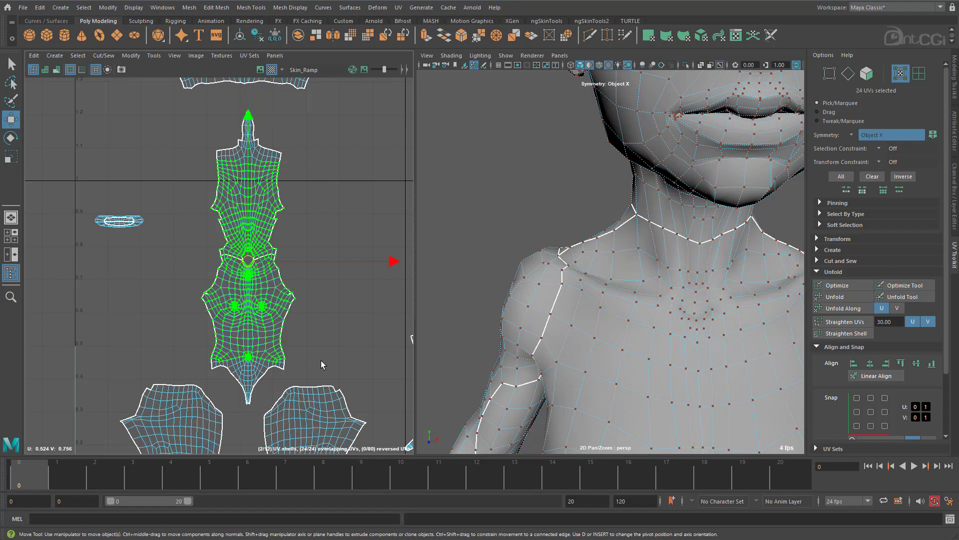
pyautogui.moveTo(321, 360); pyautogui.dragTo(316, 305, button='right')
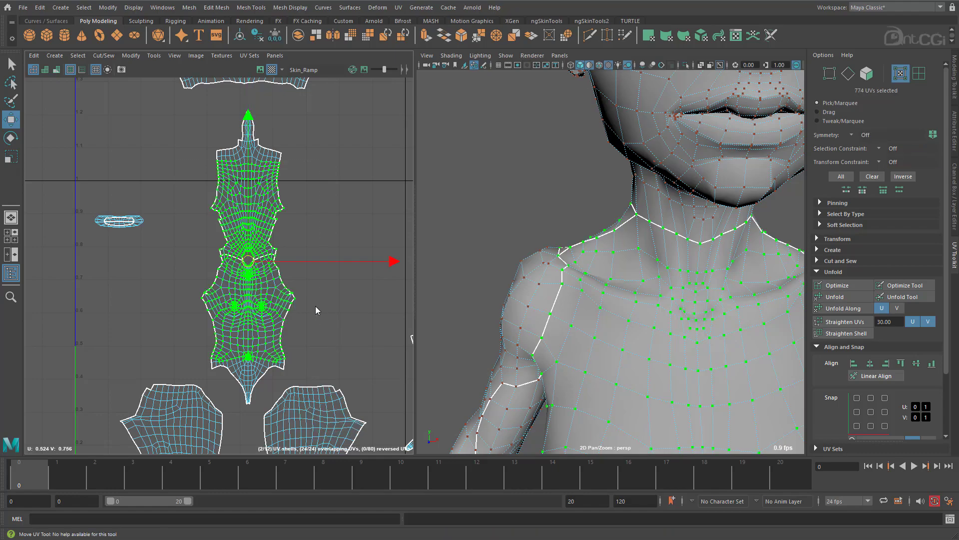
pyautogui.keyDown('shift'); pyautogui.click(832, 296); pyautogui.keyUp('shift')
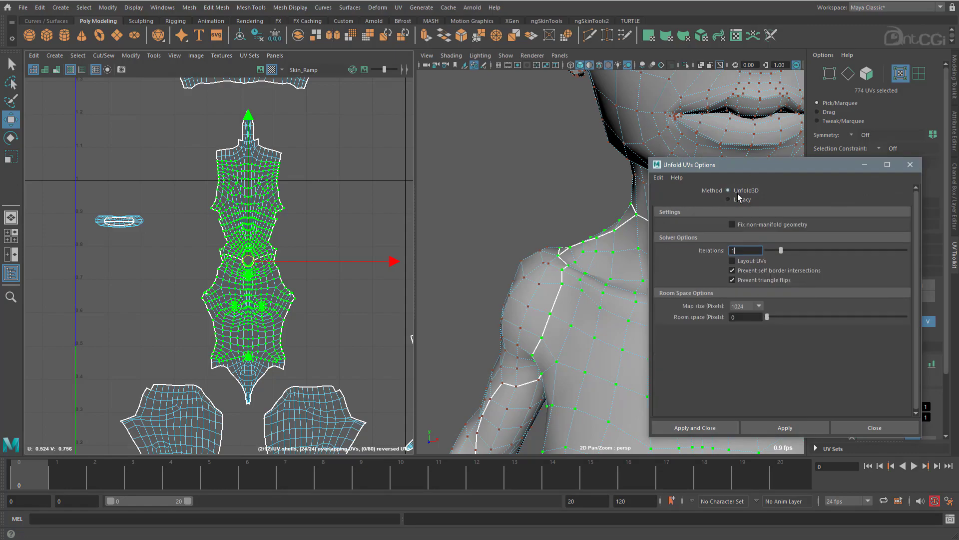
pyautogui.click(764, 425)
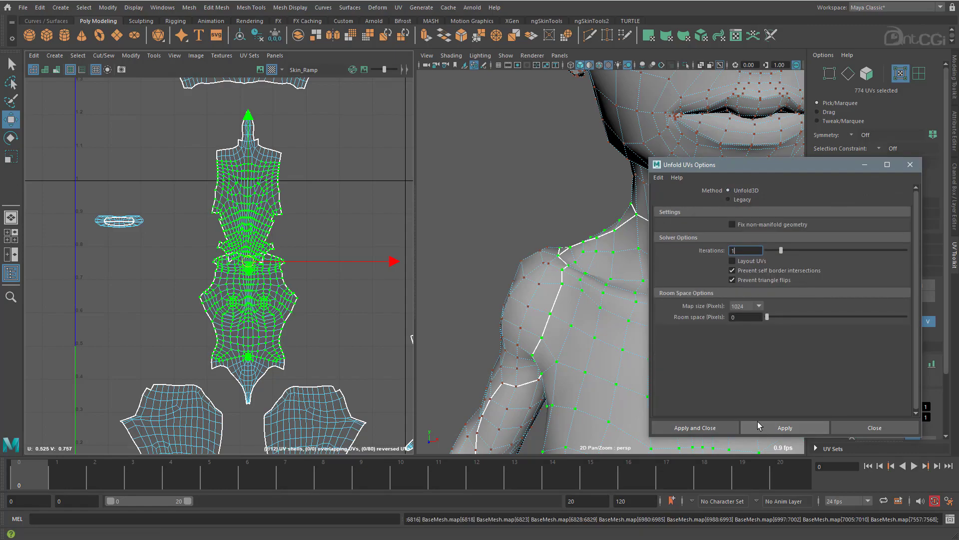
# Select the whole back torso shell and move it sideways, away from the front torso shell.
pyautogui.keyDown('alt'); pyautogui.moveTo(271, 309); pyautogui.dragTo(243, 319, button='middle'); pyautogui.keyUp('alt')
pyautogui.moveTo(265, 179); pyautogui.dragTo(238, 196)
pyautogui.keyDown('ctrl'); pyautogui.moveTo(238, 199); pyautogui.dragTo(261, 212, button='right'); pyautogui.keyUp('ctrl')
pyautogui.moveTo(266, 197); pyautogui.dragTo(356, 200)
# Turn off the default material so the checker map shows on the model again.
pyautogui.keyDown('alt'); pyautogui.moveTo(307, 284); pyautogui.dragTo(336, 308, button='right'); pyautogui.keyUp('alt')
pyautogui.keyDown('alt'); pyautogui.moveTo(336, 307); pyautogui.dragTo(269, 288, button='middle'); pyautogui.keyUp('alt')
pyautogui.moveTo(828, 169); pyautogui.dragTo(856, 180)
pyautogui.keyDown('alt'); pyautogui.moveTo(662, 223); pyautogui.dragTo(597, 213); pyautogui.keyUp('alt')
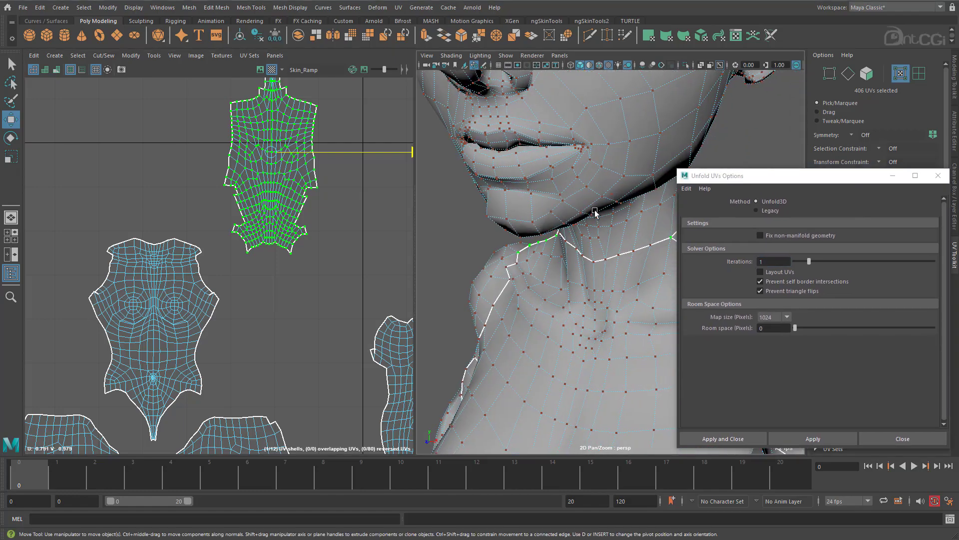
pyautogui.click(452, 56)
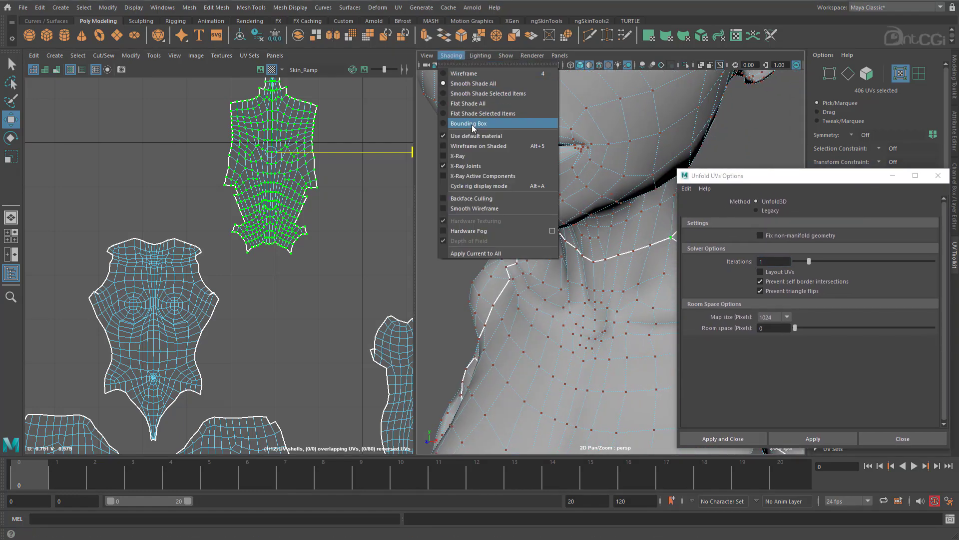
pyautogui.click(476, 137)
# Examine the checker pattern across the shoulder, torso side and arm, and compare it with the torso and arm UV shells.
pyautogui.scroll(-6, 591, 283)
pyautogui.keyDown('alt'); pyautogui.moveTo(665, 279); pyautogui.dragTo(608, 273); pyautogui.keyUp('alt')
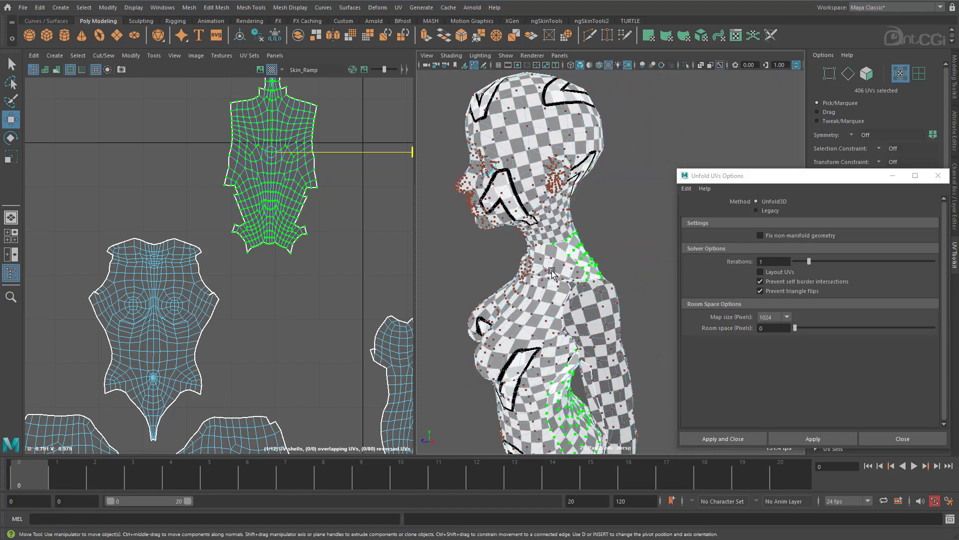
pyautogui.scroll(5, 609, 273)
pyautogui.keyDown('alt'); pyautogui.moveTo(530, 272); pyautogui.dragTo(590, 251); pyautogui.keyUp('alt')
pyautogui.keyDown('alt'); pyautogui.moveTo(219, 337); pyautogui.dragTo(210, 268, button='middle'); pyautogui.keyUp('alt')
pyautogui.keyDown('alt'); pyautogui.moveTo(345, 324); pyautogui.dragTo(117, 265, button='middle'); pyautogui.keyUp('alt')
pyautogui.keyDown('alt'); pyautogui.moveTo(124, 269); pyautogui.dragTo(295, 261, button='right'); pyautogui.keyUp('alt')
pyautogui.keyDown('alt'); pyautogui.moveTo(295, 261); pyautogui.dragTo(231, 272, button='middle'); pyautogui.keyUp('alt')
pyautogui.keyDown('alt'); pyautogui.moveTo(231, 271); pyautogui.dragTo(277, 269, button='right'); pyautogui.keyUp('alt')
pyautogui.keyDown('alt'); pyautogui.moveTo(609, 301); pyautogui.dragTo(534, 285, button='middle'); pyautogui.keyUp('alt')
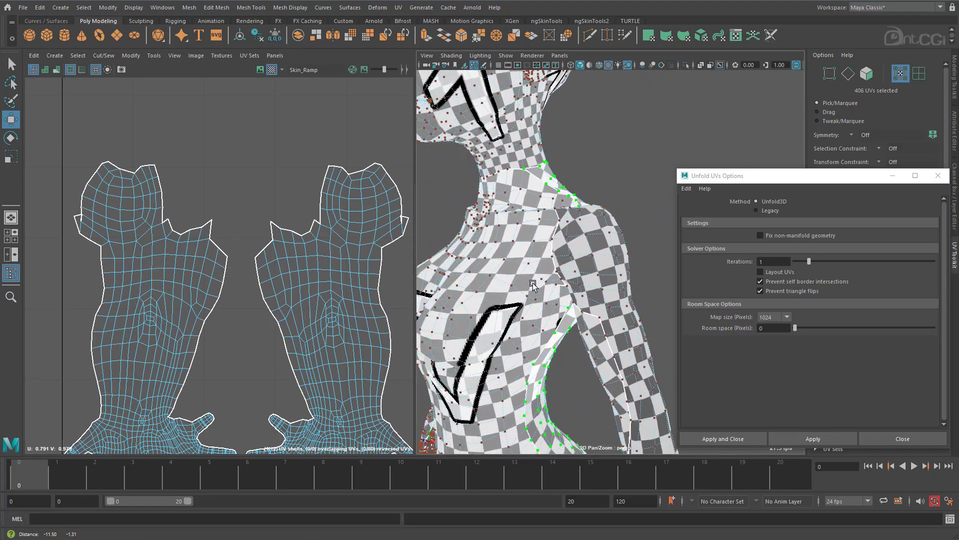
# Enable Object X symmetry and cut the UV edges across both arm shells where the shoulder caps meet the upper arms.
pyautogui.keyDown('alt'); pyautogui.moveTo(533, 285); pyautogui.dragTo(582, 282, button='right'); pyautogui.keyUp('alt')
pyautogui.moveTo(345, 218); pyautogui.dragTo(338, 205, button='right')
pyautogui.click(326, 227)
pyautogui.keyDown('shift'); pyautogui.click(339, 235); pyautogui.keyUp('shift')
pyautogui.keyDown('shift'); pyautogui.click(352, 244); pyautogui.keyUp('shift')
pyautogui.keyDown('shift'); pyautogui.click(366, 244); pyautogui.keyUp('shift')
pyautogui.keyDown('shift'); pyautogui.click(376, 244); pyautogui.keyUp('shift')
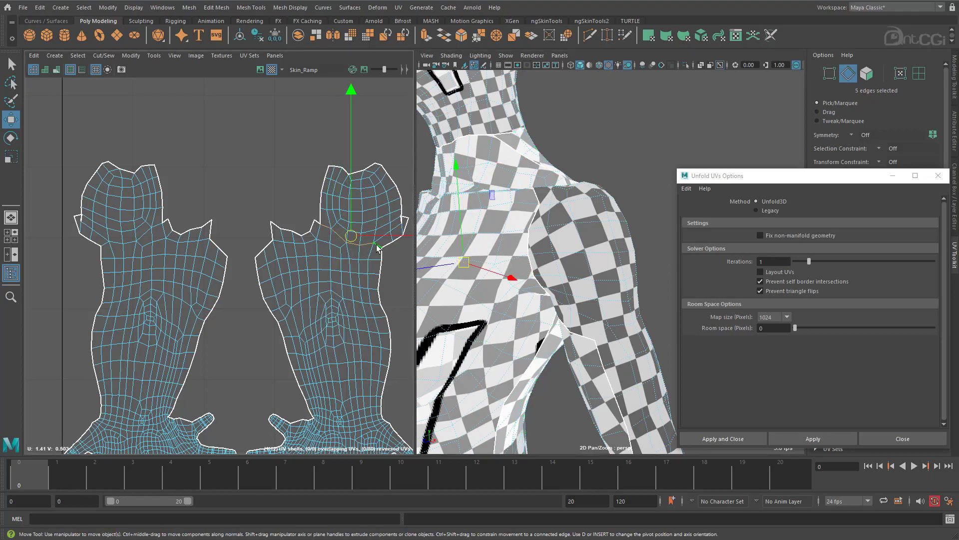
pyautogui.keyDown('ctrl'); pyautogui.keyDown('shift'); pyautogui.moveTo(277, 212); pyautogui.dragTo(270, 127, button='right'); pyautogui.keyUp('shift'); pyautogui.keyUp('ctrl')
pyautogui.moveTo(536, 316)
pyautogui.keyDown('alt'); pyautogui.mouseDown()
pyautogui.moveTo(467, 302)
pyautogui.moveTo(544, 303)
pyautogui.mouseUp(); pyautogui.keyUp('alt')
pyautogui.keyDown('alt'); pyautogui.moveTo(345, 279); pyautogui.dragTo(357, 255, button='right'); pyautogui.keyUp('alt')
pyautogui.keyDown('alt'); pyautogui.moveTo(358, 255); pyautogui.dragTo(260, 287, button='middle'); pyautogui.keyUp('alt')
# Select the inner border edges of the shoulder cap shells and examine where that seam runs on the model.
pyautogui.keyDown('shift'); pyautogui.moveTo(216, 187); pyautogui.dragTo(196, 197, button='right'); pyautogui.keyUp('shift')
pyautogui.click(258, 228)
pyautogui.keyDown('shift'); pyautogui.click(259, 210); pyautogui.keyUp('shift')
pyautogui.keyDown('shift'); pyautogui.click(262, 190); pyautogui.keyUp('shift')
pyautogui.keyDown('shift'); pyautogui.click(267, 172); pyautogui.keyUp('shift')
pyautogui.keyDown('shift'); pyautogui.click(272, 166); pyautogui.keyUp('shift')
pyautogui.keyDown('shift'); pyautogui.click(280, 167); pyautogui.keyUp('shift')
pyautogui.keyDown('alt'); pyautogui.moveTo(469, 235); pyautogui.dragTo(404, 184); pyautogui.keyUp('alt')
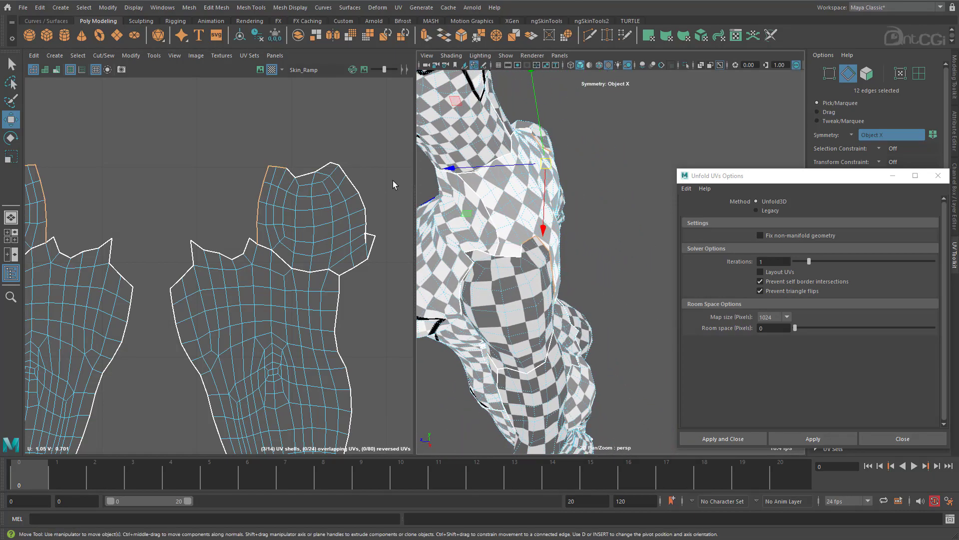
pyautogui.keyDown('alt'); pyautogui.moveTo(486, 219); pyautogui.dragTo(559, 231); pyautogui.keyUp('alt')
# Select the edge line running lengthwise through the middle of each shoulder cap and cut the UVs along it.
pyautogui.click(518, 253)
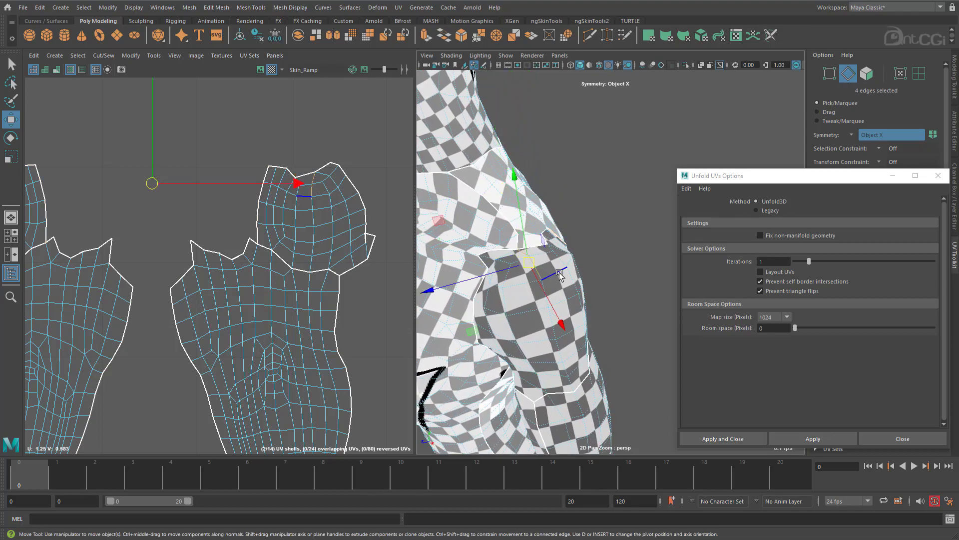
pyautogui.keyDown('alt'); pyautogui.moveTo(522, 255); pyautogui.dragTo(548, 256); pyautogui.keyUp('alt')
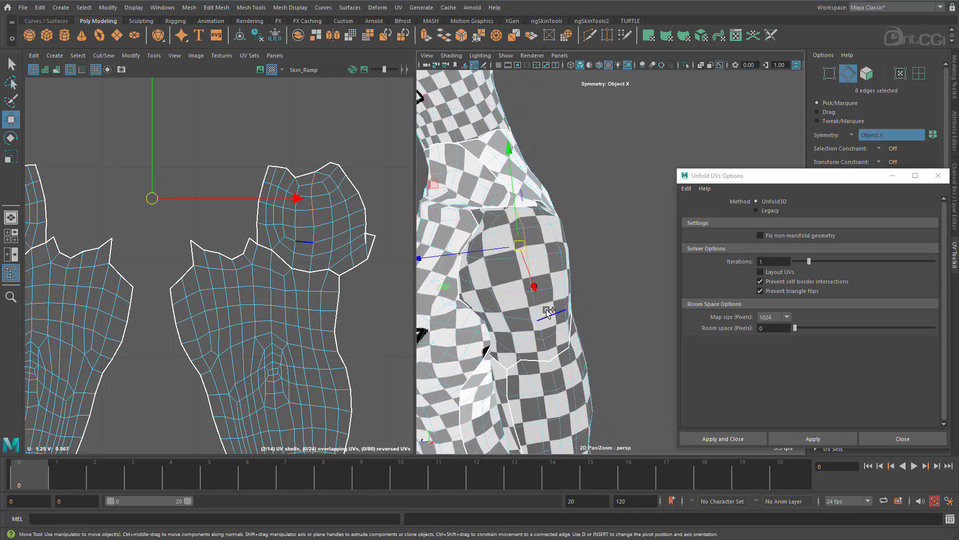
pyautogui.keyDown('shift'); pyautogui.moveTo(330, 156); pyautogui.dragTo(320, 152, button='right'); pyautogui.keyUp('shift')
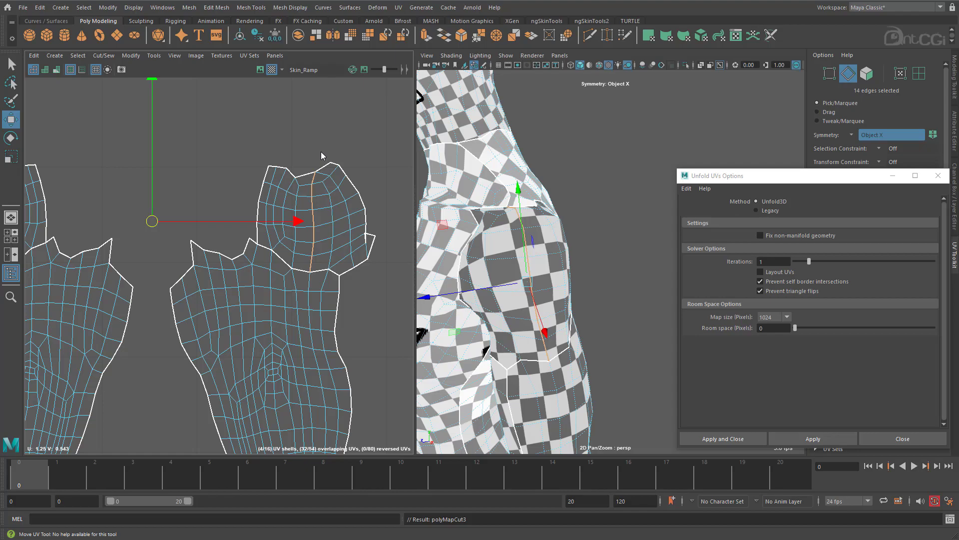
# Select the upper and side border edges of the shoulder cap halves and attach them to the torso shells with Move and Sew Edges.
pyautogui.scroll(-2, 282, 193)
pyautogui.keyDown('alt'); pyautogui.moveTo(279, 194); pyautogui.dragTo(333, 197, button='middle'); pyautogui.keyUp('alt')
pyautogui.doubleClick(160, 220)
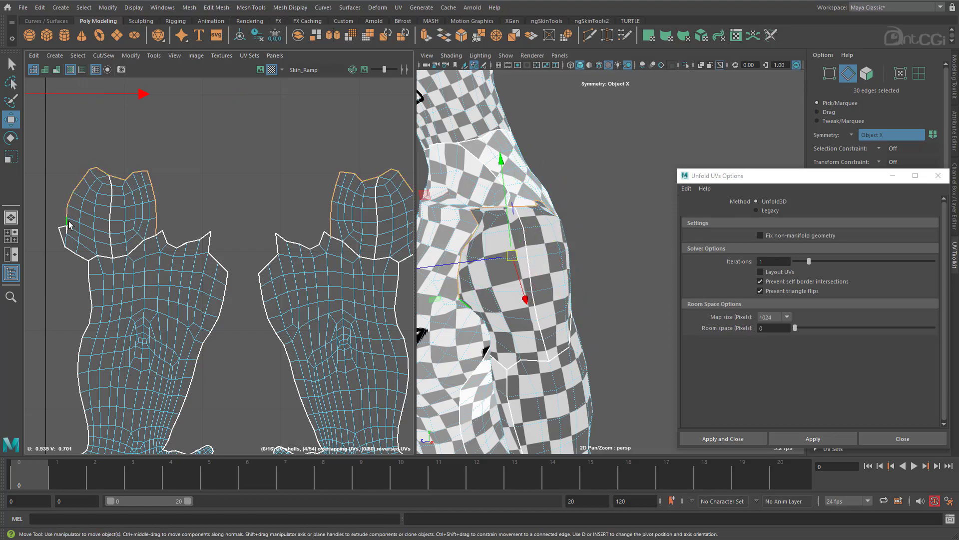
pyautogui.keyDown('alt'); pyautogui.moveTo(320, 240); pyautogui.dragTo(150, 244, button='middle'); pyautogui.keyUp('alt')
pyautogui.keyDown('alt'); pyautogui.moveTo(150, 244); pyautogui.dragTo(237, 173, button='right'); pyautogui.keyUp('alt')
pyautogui.keyDown('shift'); pyautogui.click(355, 233); pyautogui.keyUp('shift')
pyautogui.keyDown('alt'); pyautogui.moveTo(236, 174); pyautogui.dragTo(274, 171, button='middle'); pyautogui.keyUp('alt')
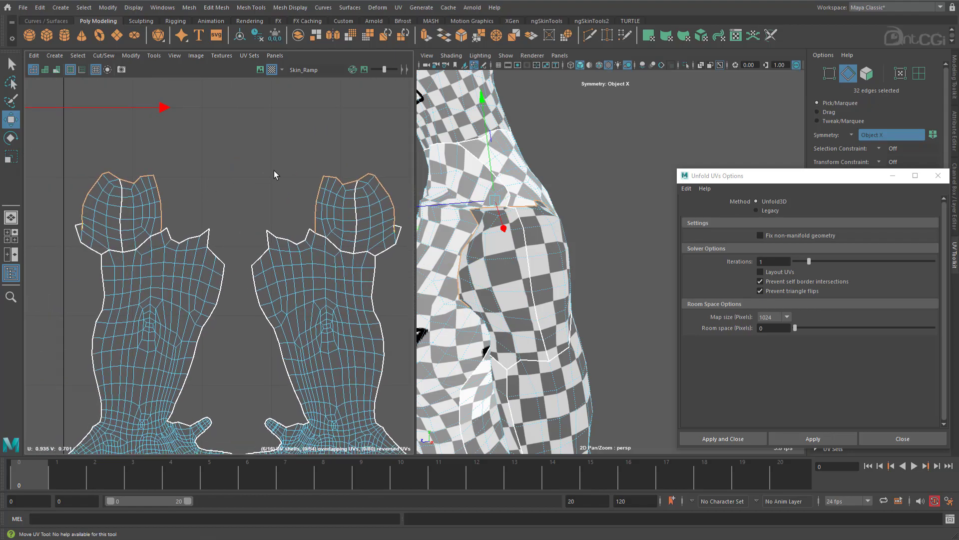
pyautogui.keyDown('shift'); pyautogui.rightClick(274, 171); pyautogui.keyUp('shift')
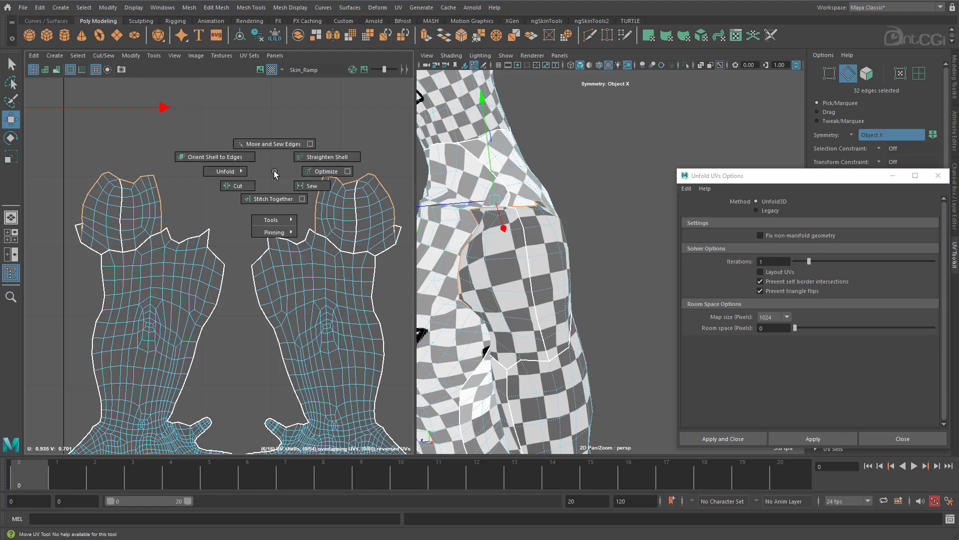
pyautogui.click(269, 145)
# Select the remaining open edges at the armpit notches of the front torso shell and sew them.
pyautogui.keyDown('alt'); pyautogui.moveTo(280, 278); pyautogui.dragTo(141, 283, button='right'); pyautogui.keyUp('alt')
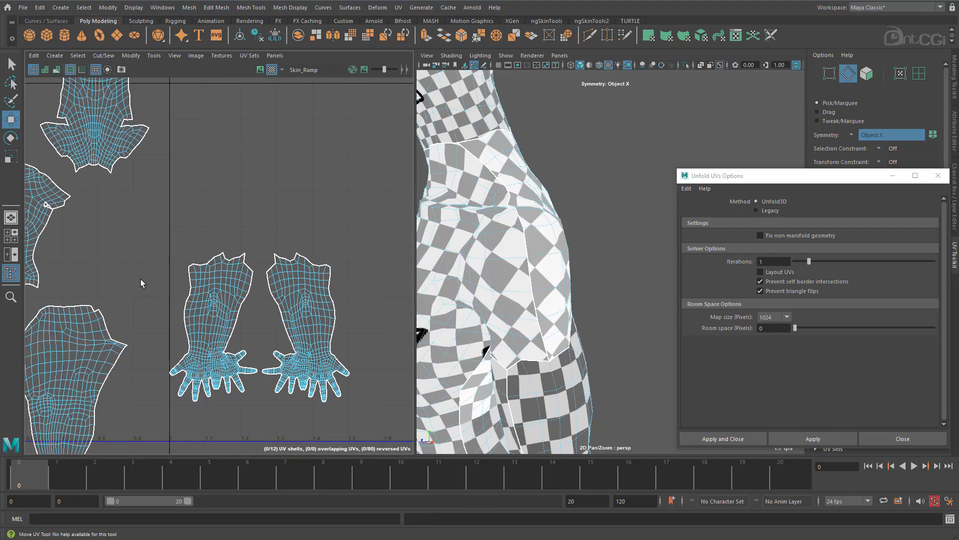
pyautogui.keyDown('alt'); pyautogui.moveTo(141, 279); pyautogui.dragTo(313, 316, button='middle'); pyautogui.keyUp('alt')
pyautogui.keyDown('alt'); pyautogui.moveTo(216, 201); pyautogui.dragTo(187, 234, button='middle'); pyautogui.keyUp('alt')
pyautogui.keyDown('alt'); pyautogui.moveTo(130, 265); pyautogui.dragTo(311, 296, button='right'); pyautogui.keyUp('alt')
pyautogui.keyDown('alt'); pyautogui.moveTo(311, 297); pyautogui.dragTo(224, 264, button='middle'); pyautogui.keyUp('alt')
pyautogui.keyDown('alt'); pyautogui.moveTo(224, 264); pyautogui.dragTo(307, 268, button='right'); pyautogui.keyUp('alt')
pyautogui.click(239, 272)
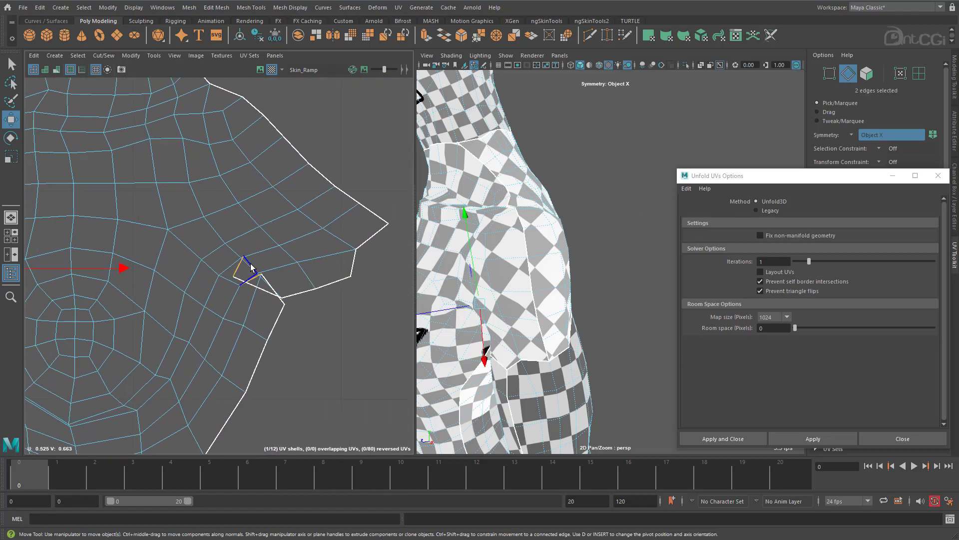
pyautogui.keyDown('shift'); pyautogui.rightClick(251, 267); pyautogui.keyUp('shift')
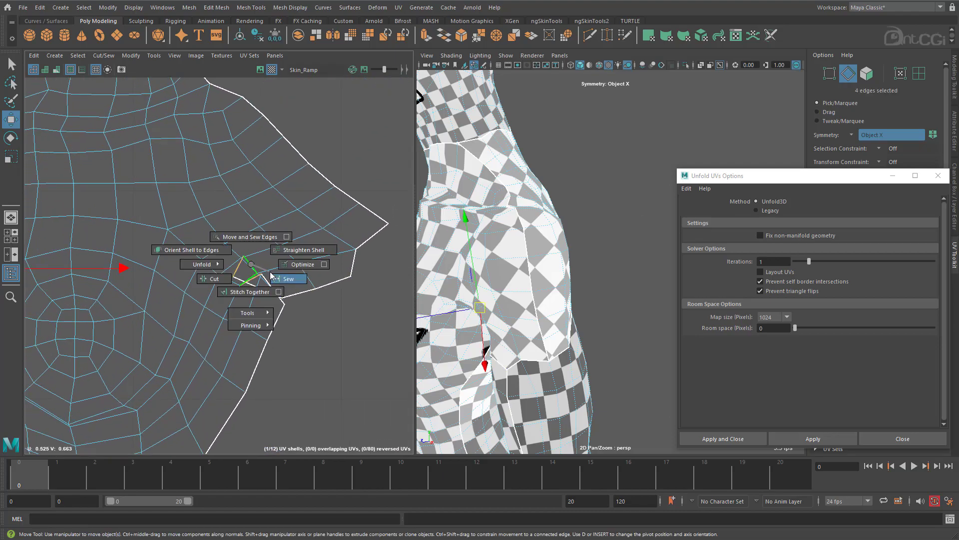
pyautogui.click(270, 278)
# Select the UVs of the chest and upper back areas, including the attached shoulder pieces, and unfold them with Unfold3D.
pyautogui.keyDown('alt'); pyautogui.moveTo(327, 333); pyautogui.dragTo(155, 273, button='right'); pyautogui.keyUp('alt')
pyautogui.keyDown('alt'); pyautogui.moveTo(155, 273); pyautogui.dragTo(230, 322, button='middle'); pyautogui.keyUp('alt')
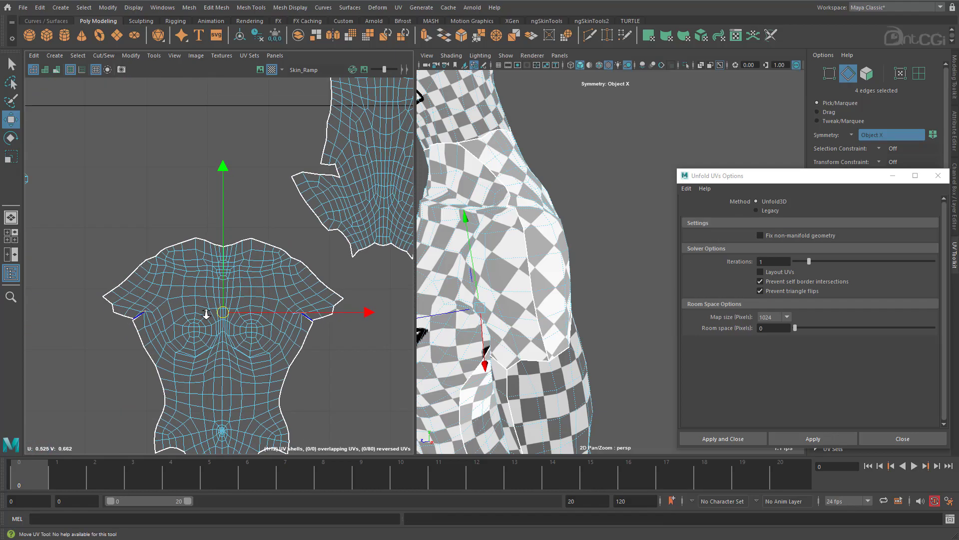
pyautogui.keyDown('alt'); pyautogui.moveTo(229, 321); pyautogui.dragTo(195, 274, button='right'); pyautogui.keyUp('alt')
pyautogui.keyDown('alt'); pyautogui.moveTo(195, 274); pyautogui.dragTo(135, 250, button='middle'); pyautogui.keyUp('alt')
pyautogui.moveTo(274, 181); pyautogui.dragTo(296, 180, button='right')
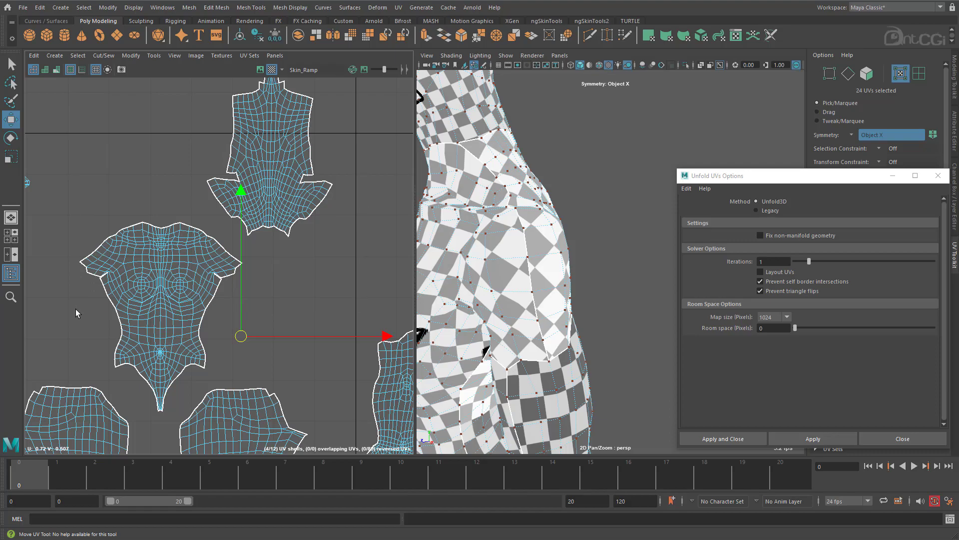
pyautogui.moveTo(346, 136); pyautogui.dragTo(76, 309)
pyautogui.keyDown('ctrl'); pyautogui.keyDown('shift'); pyautogui.moveTo(274, 290); pyautogui.dragTo(271, 224, button='right'); pyautogui.keyUp('shift'); pyautogui.keyUp('ctrl')
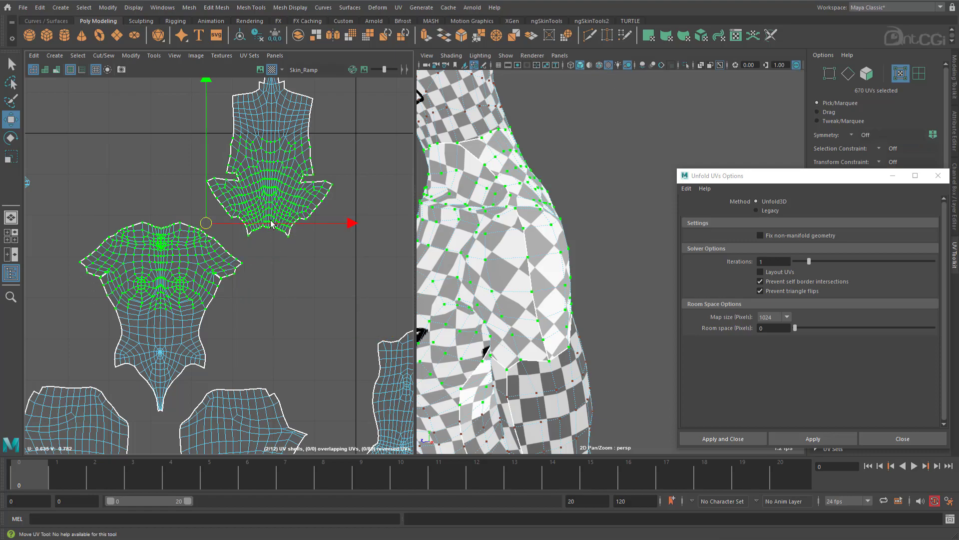
pyautogui.click(819, 437)
# Examine the checker pattern on the upper body, neck and head, and inspect the ear area of the head UV shell.
pyautogui.keyDown('alt'); pyautogui.moveTo(477, 308); pyautogui.dragTo(446, 321); pyautogui.keyUp('alt')
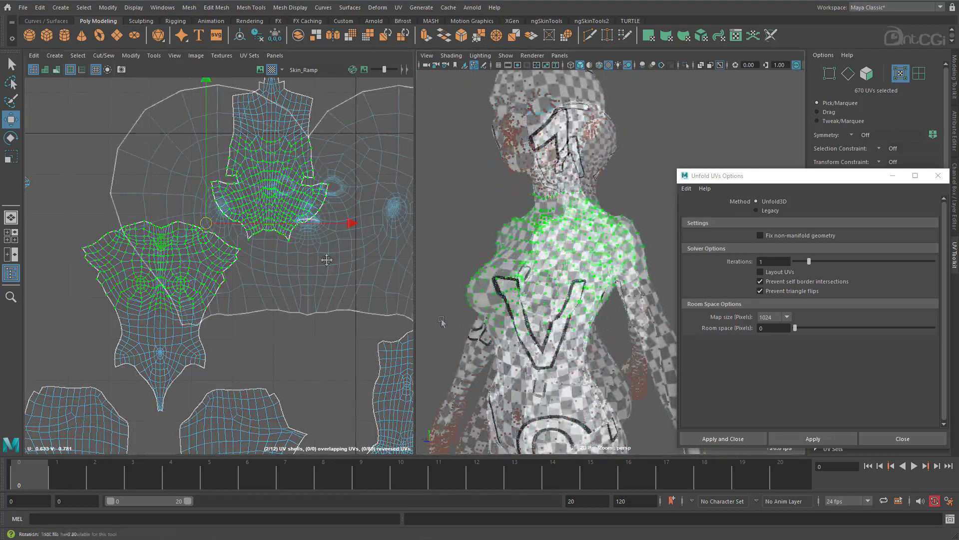
pyautogui.keyDown('alt'); pyautogui.moveTo(327, 260); pyautogui.dragTo(231, 315, button='middle'); pyautogui.keyUp('alt')
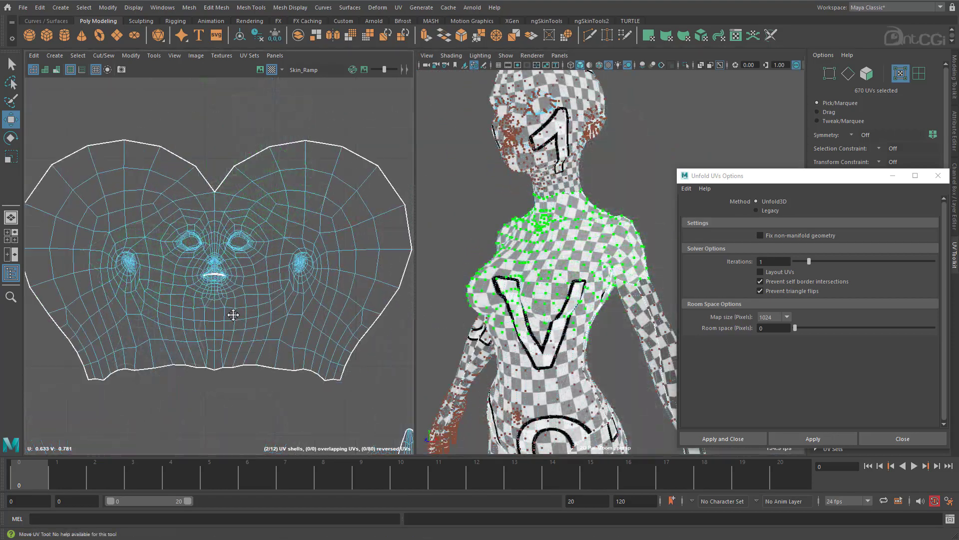
pyautogui.keyDown('alt'); pyautogui.moveTo(232, 315); pyautogui.dragTo(476, 287, button='right'); pyautogui.keyUp('alt')
pyautogui.keyDown('alt'); pyautogui.moveTo(527, 171); pyautogui.dragTo(594, 172); pyautogui.keyUp('alt')
pyautogui.keyDown('alt'); pyautogui.moveTo(595, 172); pyautogui.dragTo(629, 250, button='middle'); pyautogui.keyUp('alt')
pyautogui.keyDown('alt'); pyautogui.moveTo(630, 250); pyautogui.dragTo(665, 245, button='right'); pyautogui.keyUp('alt')
pyautogui.keyDown('alt'); pyautogui.moveTo(664, 244); pyautogui.dragTo(531, 190); pyautogui.keyUp('alt')
pyautogui.keyDown('alt'); pyautogui.moveTo(341, 295); pyautogui.dragTo(376, 251, button='right'); pyautogui.keyUp('alt')
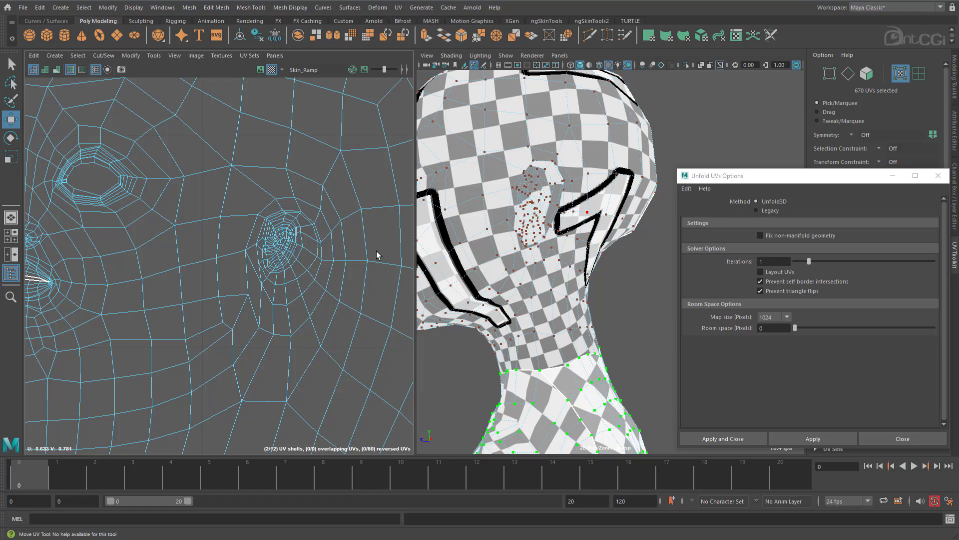
# Select the edge loop around each ear using Object X symmetry and cut the ears from the head UV shell.
pyautogui.moveTo(329, 236); pyautogui.dragTo(303, 149, button='right')
pyautogui.doubleClick(310, 216)
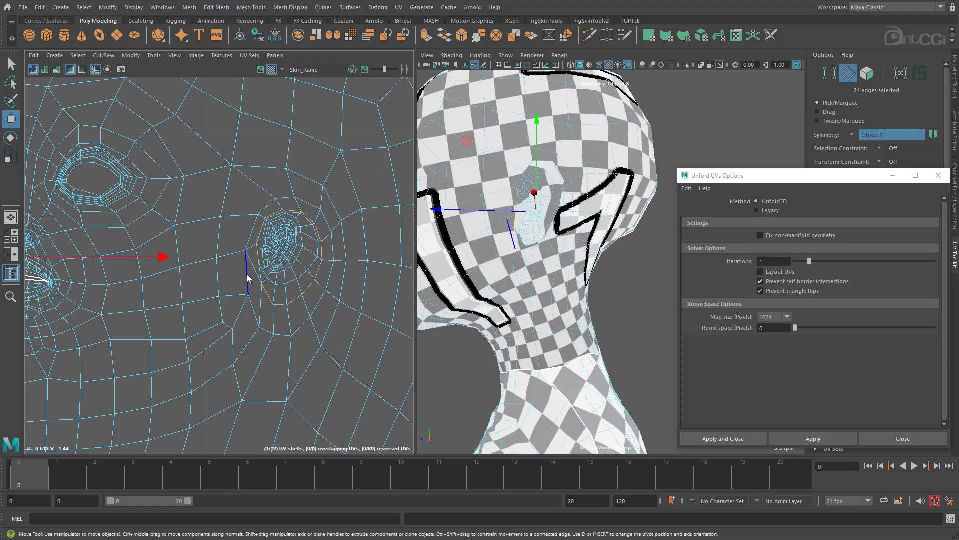
pyautogui.keyDown('shift'); pyautogui.rightClick(300, 242); pyautogui.keyUp('shift')
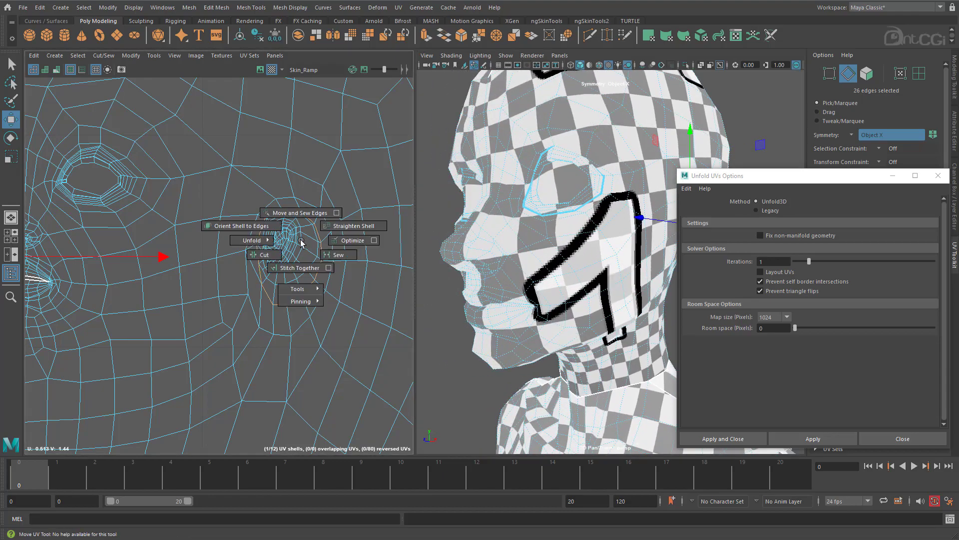
pyautogui.keyDown('shift'); pyautogui.moveTo(266, 252); pyautogui.dragTo(269, 226, button='right'); pyautogui.keyUp('shift')
# Move the two ear shells above the head shell and unfold them with Unfold3D.
pyautogui.moveTo(291, 258); pyautogui.dragTo(127, 274, button='right')
pyautogui.click(294, 256)
pyautogui.keyDown('alt'); pyautogui.moveTo(127, 273); pyautogui.dragTo(333, 254, button='middle'); pyautogui.keyUp('alt')
pyautogui.keyDown('ctrl'); pyautogui.moveTo(160, 247); pyautogui.dragTo(193, 260, button='right'); pyautogui.keyUp('ctrl')
pyautogui.keyDown('alt'); pyautogui.moveTo(328, 280); pyautogui.dragTo(280, 265, button='right'); pyautogui.keyUp('alt')
pyautogui.keyDown('alt'); pyautogui.moveTo(338, 249); pyautogui.dragTo(245, 265, button='middle'); pyautogui.keyUp('alt')
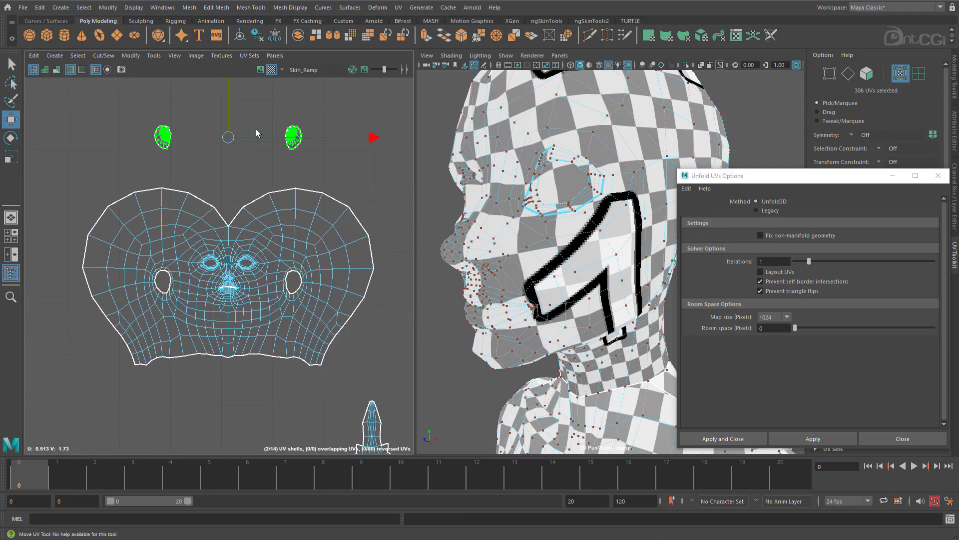
pyautogui.click(827, 439)
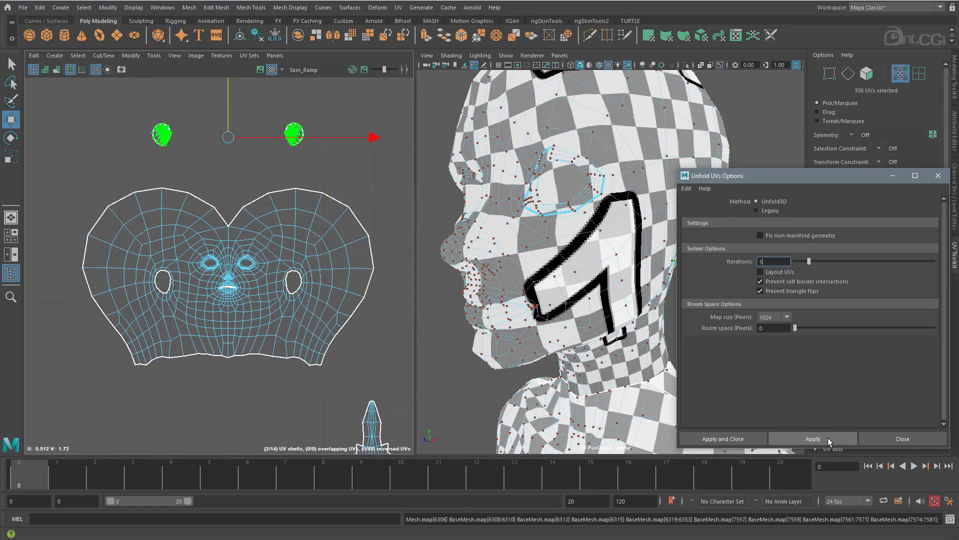
# Examine the checker pattern on the ears and the side of the head around the new seam.
pyautogui.keyDown('alt'); pyautogui.moveTo(252, 189); pyautogui.dragTo(235, 296, button='middle'); pyautogui.keyUp('alt')
pyautogui.keyDown('alt'); pyautogui.moveTo(237, 290); pyautogui.dragTo(660, 251, button='right'); pyautogui.keyUp('alt')
pyautogui.keyDown('alt'); pyautogui.moveTo(303, 191); pyautogui.dragTo(172, 267, button='middle'); pyautogui.keyUp('alt')
pyautogui.keyDown('alt'); pyautogui.moveTo(171, 268); pyautogui.dragTo(489, 256, button='right'); pyautogui.keyUp('alt')
pyautogui.keyDown('alt'); pyautogui.moveTo(589, 302); pyautogui.dragTo(552, 306); pyautogui.keyUp('alt')
pyautogui.keyDown('alt'); pyautogui.moveTo(281, 286); pyautogui.dragTo(118, 255, button='right'); pyautogui.keyUp('alt')
pyautogui.moveTo(173, 275); pyautogui.dragTo(205, 256)
pyautogui.keyDown('alt'); pyautogui.moveTo(409, 300); pyautogui.dragTo(369, 299, button='right'); pyautogui.keyUp('alt')
# Move the ear shells closer together and place the pair in the notch above the head shell.
pyautogui.moveTo(102, 244); pyautogui.dragTo(156, 311)
pyautogui.press('w')
pyautogui.moveTo(201, 276); pyautogui.dragTo(234, 276)
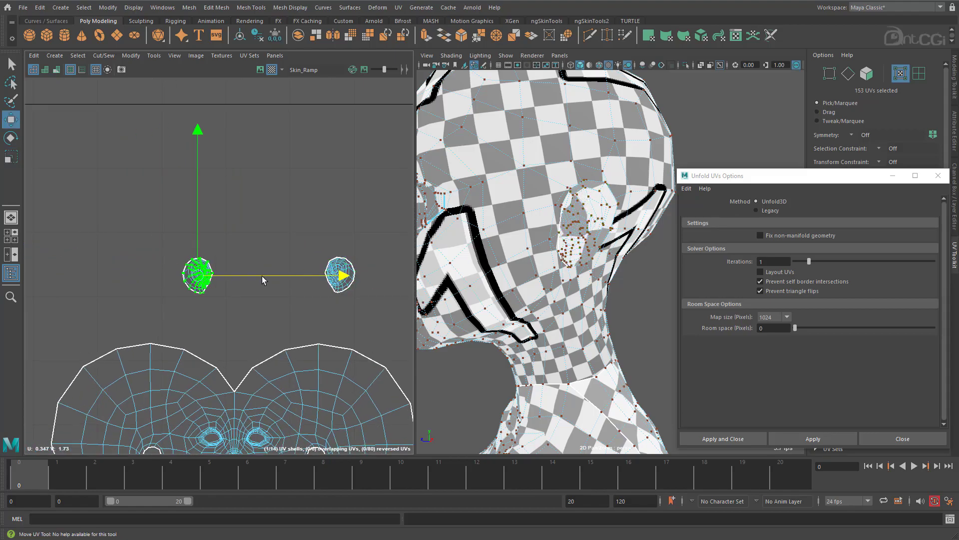
pyautogui.keyDown('alt'); pyautogui.moveTo(349, 336); pyautogui.dragTo(278, 335, button='right'); pyautogui.keyUp('alt')
pyautogui.keyDown('alt'); pyautogui.moveTo(278, 334); pyautogui.dragTo(253, 252, button='middle'); pyautogui.keyUp('alt')
pyautogui.moveTo(239, 185); pyautogui.dragTo(241, 256)
pyautogui.keyDown('alt'); pyautogui.moveTo(283, 340); pyautogui.dragTo(273, 227, button='middle'); pyautogui.keyUp('alt')
pyautogui.keyDown('alt'); pyautogui.moveTo(562, 281); pyautogui.dragTo(650, 295); pyautogui.keyUp('alt')
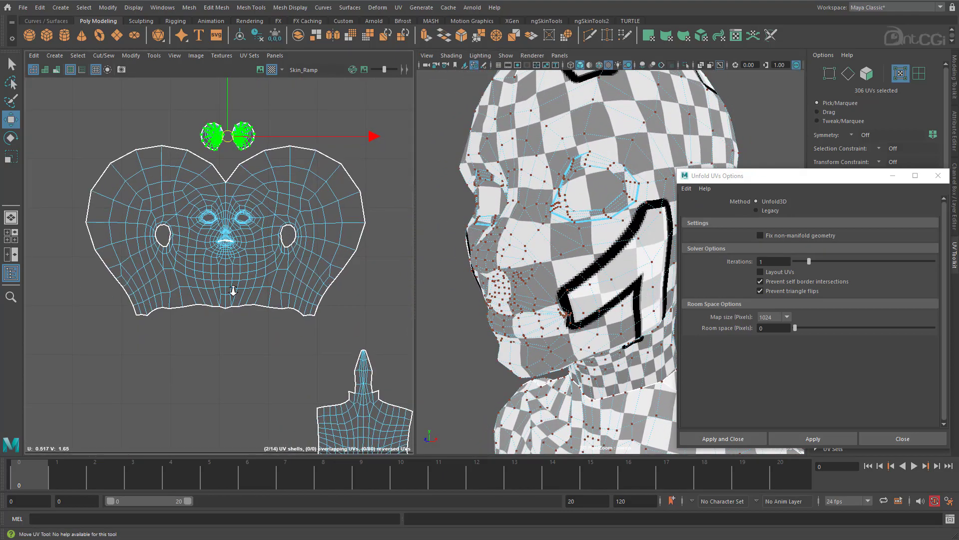
# Close the Unfold UVs options.
pyautogui.scroll(3, 232, 294)
pyautogui.scroll(-6, 365, 376)
pyautogui.keyDown('alt'); pyautogui.moveTo(365, 376); pyautogui.dragTo(271, 214, button='middle'); pyautogui.keyUp('alt')
pyautogui.scroll(-4, 220, 319)
pyautogui.keyDown('alt'); pyautogui.moveTo(220, 320); pyautogui.dragTo(189, 244, button='middle'); pyautogui.keyUp('alt')
pyautogui.click(936, 176)
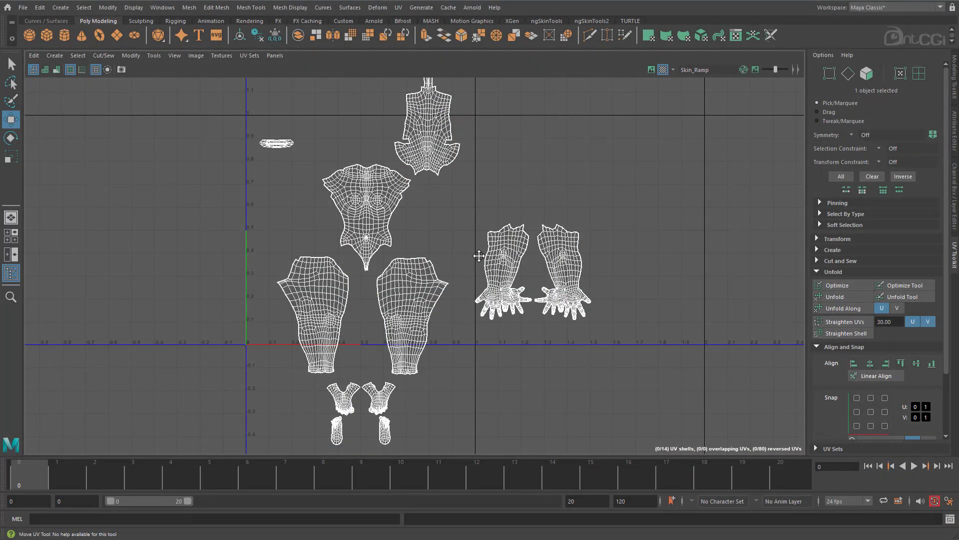
# In UV selection mode, move the pair of arm shells and the pair of leg shells into the neighbouring UV tile.
pyautogui.press('F12')
pyautogui.moveTo(463, 215); pyautogui.dragTo(602, 330)
pyautogui.moveTo(533, 277); pyautogui.dragTo(645, 172)
pyautogui.moveTo(267, 293); pyautogui.dragTo(460, 325)
pyautogui.moveTo(364, 316); pyautogui.dragTo(615, 283)
# Arrange the leg shells side by side beneath the arm shells in the neighbouring tile.
pyautogui.scroll(2, 578, 250)
pyautogui.keyDown('alt'); pyautogui.moveTo(577, 251); pyautogui.dragTo(441, 263, button='middle'); pyautogui.keyUp('alt')
pyautogui.click(444, 270)
pyautogui.moveTo(533, 298); pyautogui.dragTo(563, 299)
pyautogui.keyDown('alt'); pyautogui.moveTo(331, 225); pyautogui.dragTo(313, 338, button='middle'); pyautogui.keyUp('alt')
pyautogui.click(206, 328)
pyautogui.moveTo(206, 327); pyautogui.dragTo(435, 266)
pyautogui.scroll(-1, 440, 280)
pyautogui.keyDown('alt'); pyautogui.moveTo(457, 362); pyautogui.dragTo(476, 294, button='middle'); pyautogui.keyUp('alt')
# Rotate the back torso shell by 180 degrees in two 90-degree turns and place it beside the leg shells.
pyautogui.moveTo(451, 202); pyautogui.dragTo(690, 250)
pyautogui.moveTo(382, 225); pyautogui.dragTo(244, 91)
pyautogui.keyDown('alt'); pyautogui.moveTo(314, 146); pyautogui.dragTo(309, 199, button='middle'); pyautogui.keyUp('alt')
pyautogui.moveTo(308, 200); pyautogui.dragTo(397, 305)
pyautogui.click(817, 271)
pyautogui.click(817, 239)
pyautogui.scroll(-2, 869, 310)
pyautogui.doubleClick(912, 366)
pyautogui.keyDown('alt'); pyautogui.moveTo(395, 304); pyautogui.dragTo(357, 263, button='middle'); pyautogui.keyUp('alt')
pyautogui.moveTo(358, 261); pyautogui.dragTo(375, 341)
# Move the head shell with its ear shells into the tile beside the arms and adjust their scale.
pyautogui.keyDown('alt'); pyautogui.moveTo(576, 222); pyautogui.dragTo(592, 395, button='middle'); pyautogui.keyUp('alt')
pyautogui.moveTo(288, 256); pyautogui.dragTo(142, 167)
pyautogui.moveTo(225, 223); pyautogui.dragTo(400, 365)
pyautogui.keyDown('alt'); pyautogui.moveTo(400, 366); pyautogui.dragTo(445, 392, button='right'); pyautogui.keyUp('alt')
pyautogui.keyDown('alt'); pyautogui.moveTo(445, 392); pyautogui.dragTo(423, 251, button='middle'); pyautogui.keyUp('alt')
pyautogui.press('r')
pyautogui.moveTo(374, 253)
pyautogui.mouseDown()
pyautogui.moveTo(360, 254)
pyautogui.moveTo(380, 252)
pyautogui.mouseUp()
pyautogui.press('w')
pyautogui.press('r')
pyautogui.moveTo(380, 251); pyautogui.dragTo(374, 251)
pyautogui.press('w')
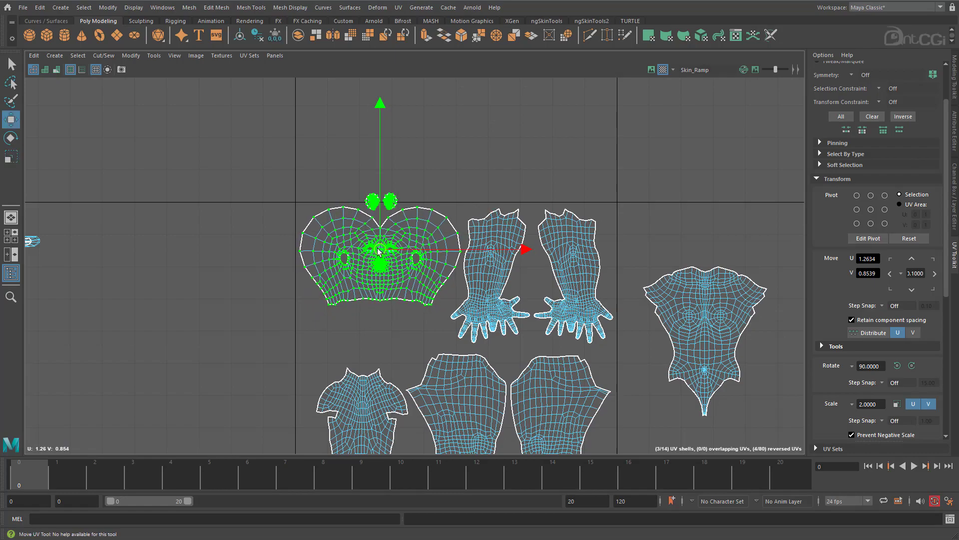
# Move the front torso shell to the other side of the tile, next to the foot shells.
pyautogui.keyDown('alt'); pyautogui.moveTo(631, 443); pyautogui.dragTo(604, 288, button='middle'); pyautogui.keyUp('alt')
pyautogui.keyDown('alt'); pyautogui.moveTo(604, 288); pyautogui.dragTo(602, 290, button='right'); pyautogui.keyUp('alt')
pyautogui.moveTo(350, 427); pyautogui.dragTo(267, 356)
pyautogui.moveTo(306, 391); pyautogui.dragTo(353, 189)
pyautogui.moveTo(638, 228); pyautogui.dragTo(283, 224)
pyautogui.keyDown('alt'); pyautogui.moveTo(283, 224); pyautogui.dragTo(281, 272, button='middle'); pyautogui.keyUp('alt')
# Select the head, ear, arm, leg, foot and torso shells and scale them down slightly together.
pyautogui.moveTo(257, 133); pyautogui.dragTo(667, 357)
pyautogui.press('r')
pyautogui.moveTo(446, 284); pyautogui.dragTo(435, 289)
pyautogui.keyDown('alt'); pyautogui.moveTo(526, 303); pyautogui.dragTo(448, 294, button='middle'); pyautogui.keyUp('alt')
pyautogui.keyDown('alt'); pyautogui.moveTo(447, 294); pyautogui.dragTo(712, 282, button='right'); pyautogui.keyUp('alt')
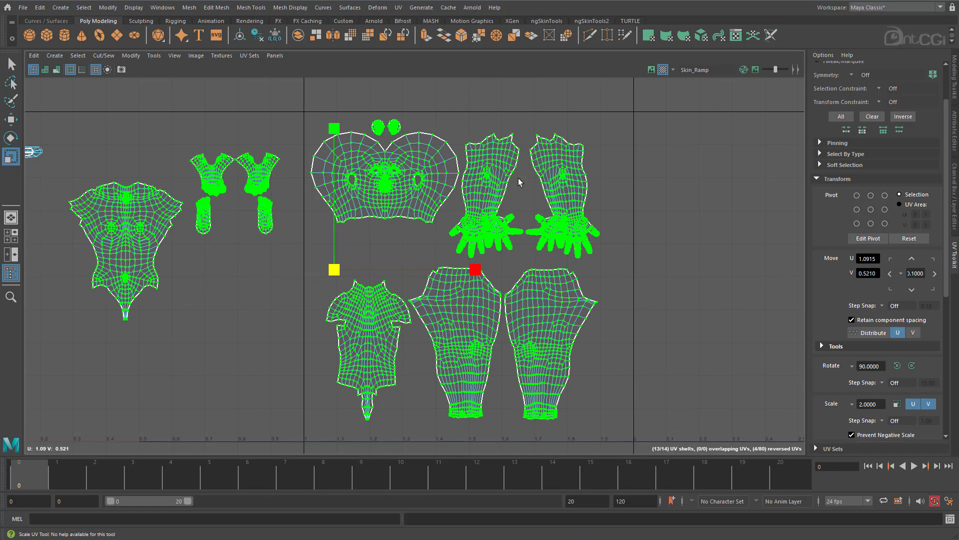
pyautogui.keyDown('alt'); pyautogui.moveTo(626, 398); pyautogui.dragTo(626, 380, button='right'); pyautogui.keyUp('alt')
pyautogui.click(626, 380)
# Move the head shell into the next empty UV tile and bring one arm shell alongside it.
pyautogui.press('w')
pyautogui.moveTo(395, 180); pyautogui.dragTo(705, 186)
pyautogui.keyDown('alt'); pyautogui.moveTo(662, 230); pyautogui.dragTo(366, 267, button='middle'); pyautogui.keyUp('alt')
pyautogui.moveTo(501, 228); pyautogui.dragTo(591, 230)
pyautogui.click(274, 226)
pyautogui.moveTo(306, 239); pyautogui.dragTo(638, 240)
pyautogui.keyDown('alt'); pyautogui.moveTo(515, 270); pyautogui.dragTo(545, 270, button='right'); pyautogui.keyUp('alt')
# Move the other arm shell to the free side of the head and rotate it slightly to fit the outline.
pyautogui.moveTo(149, 162); pyautogui.dragTo(188, 208)
pyautogui.keyDown('ctrl'); pyautogui.moveTo(188, 208); pyautogui.dragTo(232, 221, button='right'); pyautogui.keyUp('ctrl')
pyautogui.moveTo(232, 238); pyautogui.dragTo(464, 238)
pyautogui.keyDown('alt'); pyautogui.moveTo(464, 238); pyautogui.dragTo(433, 265, button='middle'); pyautogui.keyUp('alt')
pyautogui.keyDown('alt'); pyautogui.moveTo(434, 265); pyautogui.dragTo(480, 260, button='right'); pyautogui.keyUp('alt')
pyautogui.press('e')
pyautogui.moveTo(456, 249); pyautogui.dragTo(454, 219)
pyautogui.press('w')
pyautogui.moveTo(428, 265); pyautogui.dragTo(440, 265)
# Reposition the arm shell on the opposite side of the head and rotate it slightly to match.
pyautogui.moveTo(599, 220); pyautogui.dragTo(639, 237)
pyautogui.keyDown('ctrl'); pyautogui.moveTo(639, 237); pyautogui.dragTo(681, 249, button='right'); pyautogui.keyUp('ctrl')
pyautogui.press('e')
pyautogui.moveTo(759, 201); pyautogui.dragTo(764, 233)
pyautogui.press('w')
pyautogui.moveTo(699, 269); pyautogui.dragTo(686, 269)
# Select the head and both arm shells and move them together to the upper part of the tile.
pyautogui.moveTo(220, 117); pyautogui.dragTo(714, 372)
pyautogui.keyDown('alt'); pyautogui.moveTo(715, 368); pyautogui.dragTo(523, 325, button='right'); pyautogui.keyUp('alt')
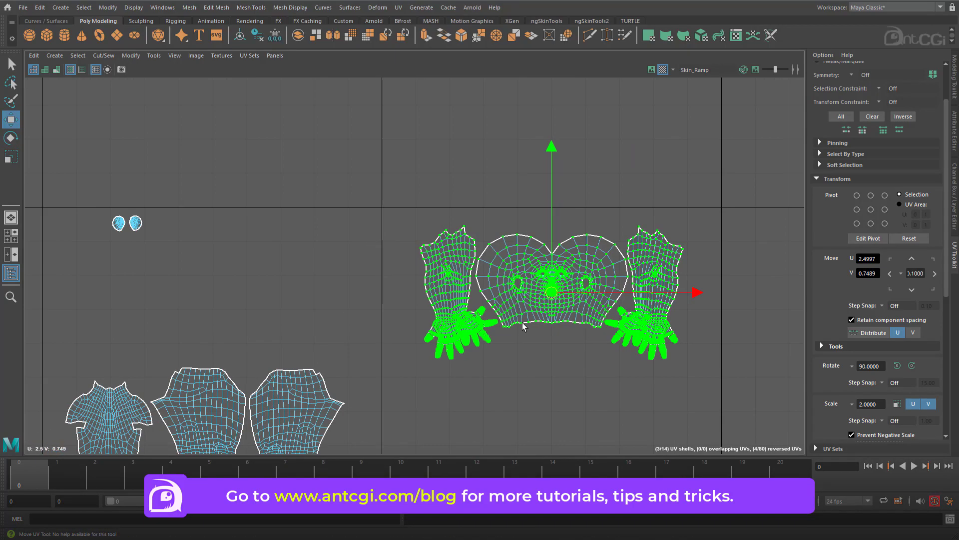
pyautogui.keyDown('alt'); pyautogui.moveTo(522, 325); pyautogui.dragTo(491, 261, button='middle'); pyautogui.keyUp('alt')
pyautogui.moveTo(519, 197); pyautogui.dragTo(520, 184)
pyautogui.keyDown('alt'); pyautogui.moveTo(519, 183); pyautogui.dragTo(430, 200, button='right'); pyautogui.keyUp('alt')
pyautogui.keyDown('alt'); pyautogui.moveTo(415, 245); pyautogui.dragTo(427, 192, button='middle'); pyautogui.keyUp('alt')
# Move the pair of leg shells into the same tile, beneath the head and arm shells.
pyautogui.moveTo(373, 195); pyautogui.dragTo(219, 370)
pyautogui.keyDown('ctrl'); pyautogui.moveTo(255, 319); pyautogui.dragTo(314, 307, button='right'); pyautogui.keyUp('ctrl')
pyautogui.moveTo(261, 277); pyautogui.dragTo(300, 305)
pyautogui.keyDown('ctrl'); pyautogui.moveTo(299, 304); pyautogui.dragTo(345, 318, button='right'); pyautogui.keyUp('ctrl')
pyautogui.moveTo(320, 298); pyautogui.dragTo(574, 309)
pyautogui.keyDown('alt'); pyautogui.moveTo(291, 253); pyautogui.dragTo(324, 277, button='middle'); pyautogui.keyUp('alt')
pyautogui.click(188, 290)
pyautogui.moveTo(188, 290); pyautogui.dragTo(453, 281)
pyautogui.moveTo(496, 343); pyautogui.dragTo(498, 343)
pyautogui.keyDown('alt'); pyautogui.moveTo(493, 342); pyautogui.dragTo(399, 324, button='right'); pyautogui.keyUp('alt')
# Move the front torso shell into the tile alongside the leg shells.
pyautogui.click(79, 261)
pyautogui.moveTo(79, 261); pyautogui.dragTo(586, 339)
pyautogui.keyDown('alt'); pyautogui.moveTo(586, 339); pyautogui.dragTo(684, 360, button='right'); pyautogui.keyUp('alt')
pyautogui.moveTo(668, 345); pyautogui.dragTo(650, 283)
pyautogui.keyDown('alt'); pyautogui.moveTo(558, 332); pyautogui.dragTo(494, 355, button='middle'); pyautogui.keyUp('alt')
pyautogui.moveTo(328, 320); pyautogui.dragTo(345, 334)
pyautogui.keyDown('ctrl'); pyautogui.moveTo(345, 334); pyautogui.dragTo(383, 345, button='right'); pyautogui.keyUp('ctrl')
# Move the back torso shell into the tile, between the leg shells and the front torso shell.
pyautogui.moveTo(344, 365); pyautogui.dragTo(711, 334)
pyautogui.moveTo(445, 312); pyautogui.dragTo(506, 333)
pyautogui.keyDown('ctrl'); pyautogui.moveTo(506, 332); pyautogui.dragTo(542, 343, button='right'); pyautogui.keyUp('ctrl')
pyautogui.moveTo(476, 334); pyautogui.dragTo(418, 316)
pyautogui.click(706, 325)
pyautogui.moveTo(707, 325); pyautogui.dragTo(506, 341)
pyautogui.keyDown('alt'); pyautogui.moveTo(540, 304); pyautogui.dragTo(556, 293, button='right'); pyautogui.keyUp('alt')
# Shift the pair of leg shells towards the tile's side edge and close up the torso shells beside them.
pyautogui.moveTo(384, 299); pyautogui.dragTo(429, 322)
pyautogui.keyDown('ctrl'); pyautogui.moveTo(429, 322); pyautogui.dragTo(465, 334, button='right'); pyautogui.keyUp('ctrl')
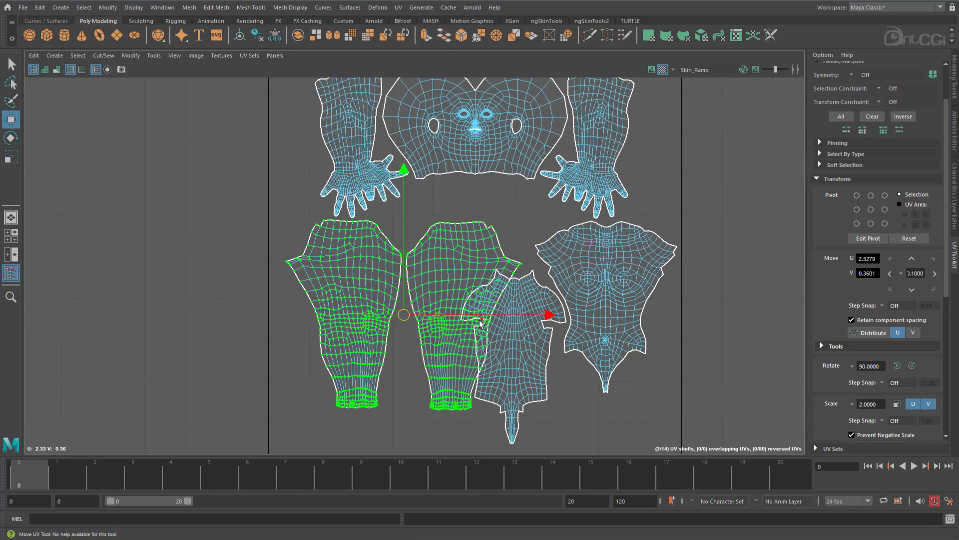
pyautogui.moveTo(480, 317); pyautogui.dragTo(444, 317)
pyautogui.keyDown('alt'); pyautogui.moveTo(551, 276); pyautogui.dragTo(541, 276, button='right'); pyautogui.keyUp('alt')
pyautogui.keyDown('alt'); pyautogui.moveTo(541, 276); pyautogui.dragTo(580, 281, button='middle'); pyautogui.keyUp('alt')
pyautogui.moveTo(581, 281); pyautogui.dragTo(583, 292)
# Stagger the two leg shells, lowering one into the tile's corner and placing the other higher beside it.
pyautogui.moveTo(391, 253); pyautogui.dragTo(445, 285)
pyautogui.keyDown('ctrl'); pyautogui.moveTo(444, 285); pyautogui.dragTo(481, 296, button='right'); pyautogui.keyUp('ctrl')
pyautogui.moveTo(418, 307); pyautogui.dragTo(423, 288)
pyautogui.moveTo(354, 302); pyautogui.dragTo(379, 328)
pyautogui.keyDown('ctrl'); pyautogui.moveTo(379, 328); pyautogui.dragTo(414, 340, button='right'); pyautogui.keyUp('ctrl')
pyautogui.moveTo(373, 298); pyautogui.dragTo(383, 357)
pyautogui.keyDown('alt'); pyautogui.moveTo(499, 264); pyautogui.dragTo(588, 299, button='middle'); pyautogui.keyUp('alt')
pyautogui.keyDown('alt'); pyautogui.moveTo(588, 299); pyautogui.dragTo(538, 298, button='right'); pyautogui.keyUp('alt')
# Bring the small foot, sole, ear and ring-shaped shells closer to the edge of the packing tile.
pyautogui.moveTo(42, 180); pyautogui.dragTo(343, 288)
pyautogui.moveTo(278, 234); pyautogui.dragTo(417, 234)
pyautogui.moveTo(319, 210); pyautogui.dragTo(397, 278)
pyautogui.moveTo(361, 243); pyautogui.dragTo(434, 247)
pyautogui.moveTo(185, 203); pyautogui.dragTo(230, 227)
pyautogui.moveTo(208, 214); pyautogui.dragTo(407, 204)
pyautogui.keyDown('alt'); pyautogui.moveTo(566, 279); pyautogui.dragTo(452, 255, button='middle'); pyautogui.keyUp('alt')
pyautogui.keyDown('alt'); pyautogui.moveTo(452, 256); pyautogui.dragTo(505, 255, button='right'); pyautogui.keyUp('alt')
pyautogui.moveTo(184, 151); pyautogui.dragTo(293, 243)
pyautogui.keyDown('alt'); pyautogui.moveTo(350, 203); pyautogui.dragTo(368, 203, button='right'); pyautogui.keyUp('alt')
# Move the head shell closer to the first arm shell and tighten the spacing of the shells around it.
pyautogui.keyDown('alt'); pyautogui.moveTo(565, 279); pyautogui.dragTo(503, 263, button='middle'); pyautogui.keyUp('alt')
pyautogui.moveTo(368, 127); pyautogui.dragTo(509, 173)
pyautogui.keyDown('ctrl'); pyautogui.moveTo(509, 172); pyautogui.dragTo(542, 186, button='right'); pyautogui.keyUp('ctrl')
pyautogui.moveTo(592, 174); pyautogui.dragTo(558, 175)
pyautogui.hotkey('ctrl', 'z')
pyautogui.keyDown('shift'); pyautogui.moveTo(564, 139); pyautogui.dragTo(584, 173); pyautogui.keyUp('shift')
pyautogui.keyDown('ctrl'); pyautogui.moveTo(585, 173); pyautogui.dragTo(599, 183, button='right'); pyautogui.keyUp('ctrl')
pyautogui.moveTo(588, 175); pyautogui.dragTo(553, 175)
pyautogui.moveTo(439, 144); pyautogui.dragTo(439, 160)
pyautogui.keyDown('alt'); pyautogui.moveTo(525, 349); pyautogui.dragTo(529, 386, button='middle'); pyautogui.keyUp('alt')
# Move the second arm shell out of the tile to free space beside the head shell.
pyautogui.moveTo(559, 204); pyautogui.dragTo(576, 225)
pyautogui.keyDown('ctrl'); pyautogui.moveTo(576, 225); pyautogui.dragTo(612, 237, button='right'); pyautogui.keyUp('ctrl')
pyautogui.moveTo(536, 230); pyautogui.dragTo(697, 234)
# Try a different arrangement of the front and back torso shells and undo those moves.
pyautogui.moveTo(589, 291); pyautogui.dragTo(619, 329)
pyautogui.keyDown('ctrl'); pyautogui.moveTo(619, 328); pyautogui.dragTo(657, 343, button='right'); pyautogui.keyUp('ctrl')
pyautogui.keyDown('alt'); pyautogui.moveTo(591, 365); pyautogui.dragTo(586, 310, button='middle'); pyautogui.keyUp('alt')
pyautogui.moveTo(586, 309); pyautogui.dragTo(514, 338)
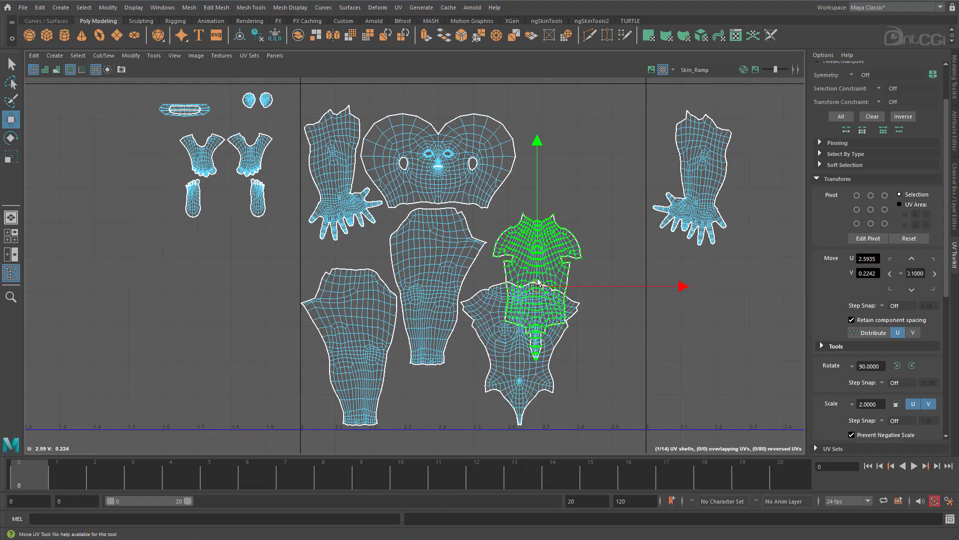
pyautogui.hotkey('ctrl', 'z')
pyautogui.hotkey('ctrl', 'z')
pyautogui.hotkey('ctrl', 'z')
pyautogui.hotkey('ctrl', 'z')
# Raise the front torso shell beside the head and place the second arm shell in the tile's lower corner beneath it.
pyautogui.moveTo(584, 310); pyautogui.dragTo(567, 241)
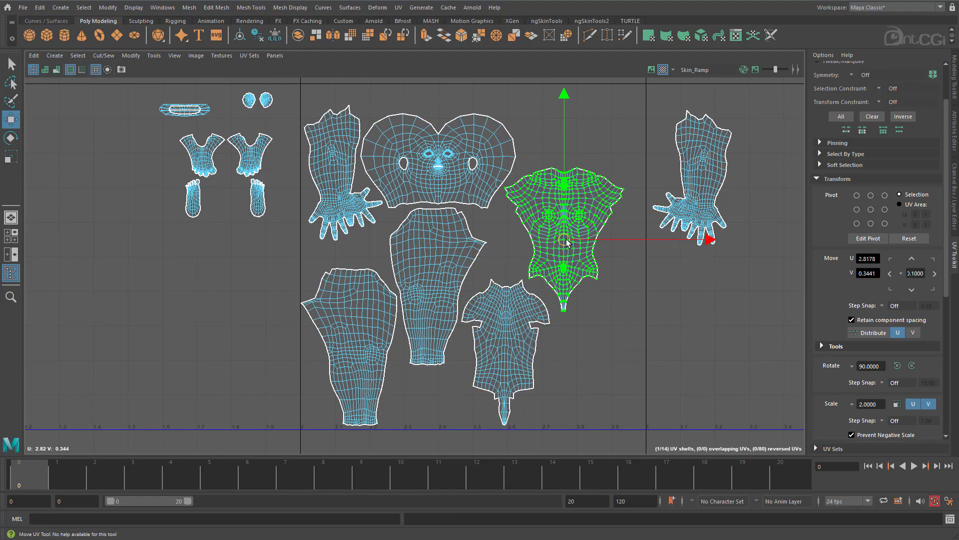
pyautogui.moveTo(695, 180); pyautogui.dragTo(592, 365)
pyautogui.keyDown('alt'); pyautogui.moveTo(326, 183); pyautogui.dragTo(360, 224, button='middle'); pyautogui.keyUp('alt')
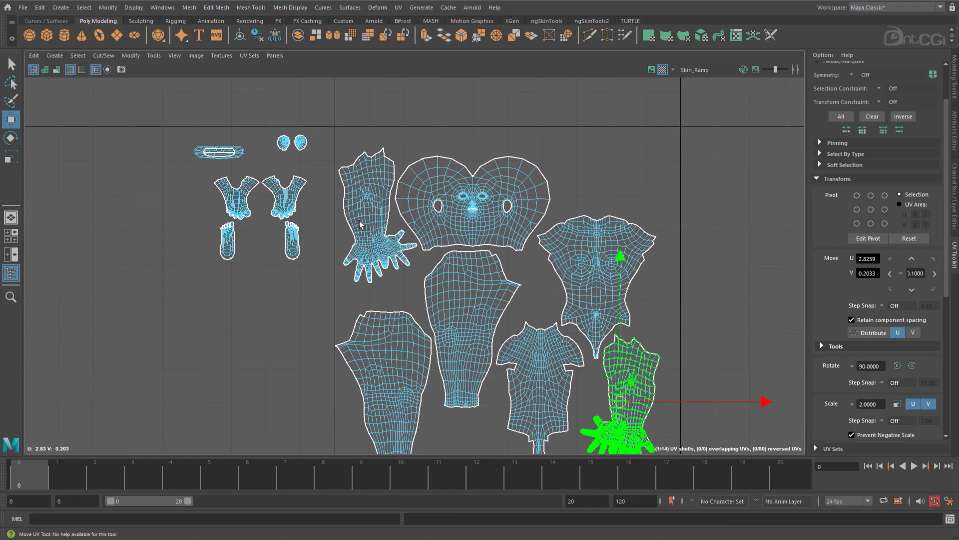
# Examine the checker pattern on the model's torso, arms and legs in the 3D view.
pyautogui.press('space')
pyautogui.scroll(-8, 464, 275)
pyautogui.keyDown('alt'); pyautogui.moveTo(587, 425); pyautogui.dragTo(577, 287, button='middle'); pyautogui.keyUp('alt')
pyautogui.keyDown('alt'); pyautogui.moveTo(578, 287); pyautogui.dragTo(650, 285); pyautogui.keyUp('alt')
pyautogui.keyDown('alt'); pyautogui.moveTo(650, 286); pyautogui.dragTo(640, 430, button='middle'); pyautogui.keyUp('alt')
pyautogui.keyDown('alt'); pyautogui.moveTo(630, 216); pyautogui.dragTo(633, 440, button='middle'); pyautogui.keyUp('alt')
pyautogui.scroll(-5, 640, 300)
pyautogui.scroll(3, 688, 268)
pyautogui.keyDown('alt'); pyautogui.moveTo(637, 279); pyautogui.dragTo(651, 205); pyautogui.keyUp('alt')
pyautogui.press('space')
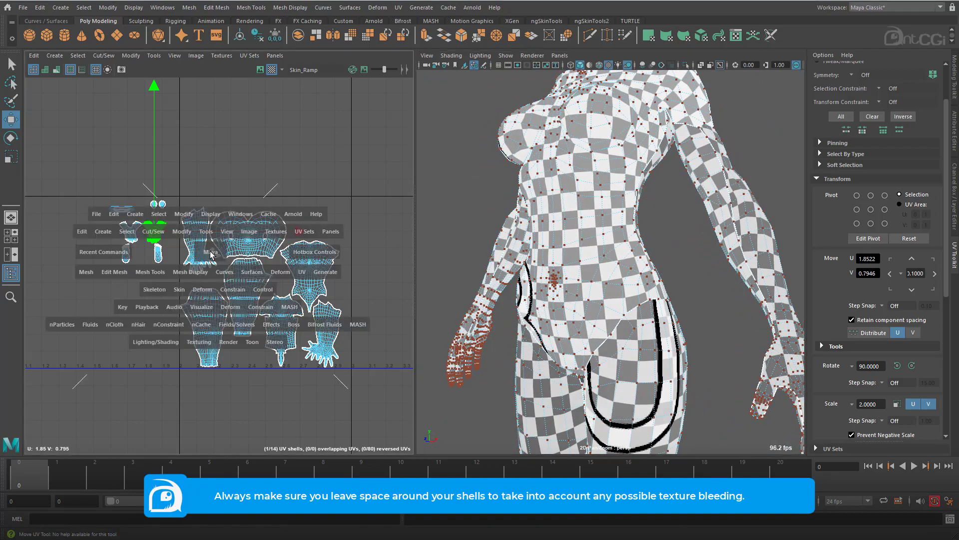
# Select the body shells and scale and reposition them slightly so they fit the tile with space around the border.
pyautogui.scroll(-3, 215, 165)
pyautogui.moveTo(212, 161); pyautogui.dragTo(680, 452)
pyautogui.keyDown('ctrl'); pyautogui.keyDown('shift'); pyautogui.moveTo(281, 102); pyautogui.dragTo(652, 352); pyautogui.keyUp('shift'); pyautogui.keyUp('ctrl')
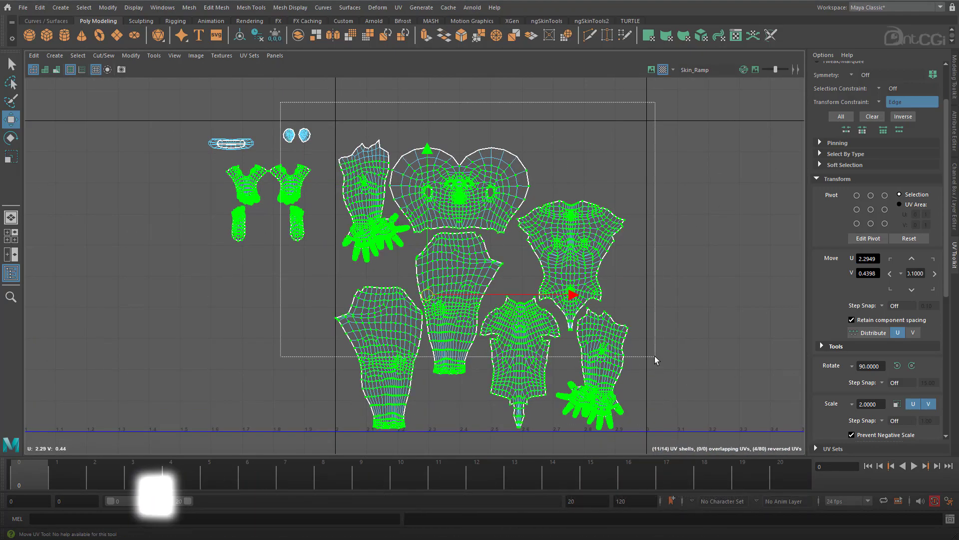
pyautogui.press('r')
pyautogui.moveTo(427, 279); pyautogui.dragTo(434, 281)
pyautogui.press('w')
pyautogui.moveTo(524, 279); pyautogui.dragTo(530, 280)
pyautogui.press('r')
pyautogui.moveTo(433, 279); pyautogui.dragTo(432, 279)
pyautogui.press('w')
pyautogui.moveTo(460, 279); pyautogui.dragTo(434, 257)
# Move the two upper-foot shells into the gap beneath the raised leg shell.
pyautogui.scroll(1, 306, 242)
pyautogui.moveTo(256, 162); pyautogui.dragTo(308, 174)
pyautogui.moveTo(267, 173); pyautogui.dragTo(455, 406)
pyautogui.keyDown('alt'); pyautogui.moveTo(455, 406); pyautogui.dragTo(441, 294, button='middle'); pyautogui.keyUp('alt')
pyautogui.scroll(5, 442, 294)
pyautogui.moveTo(454, 299)
pyautogui.mouseDown()
pyautogui.moveTo(473, 278)
pyautogui.moveTo(499, 311)
pyautogui.moveTo(466, 296)
pyautogui.mouseUp()
pyautogui.click(517, 303)
pyautogui.scroll(-5, 479, 179)
# Select both sole shells and move them together into the tile, in the free space around the front torso shell.
pyautogui.keyDown('alt'); pyautogui.moveTo(478, 179); pyautogui.dragTo(546, 283, button='middle'); pyautogui.keyUp('alt')
pyautogui.click(288, 201)
pyautogui.keyDown('shift'); pyautogui.click(347, 202); pyautogui.keyUp('shift')
pyautogui.moveTo(319, 203); pyautogui.dragTo(572, 257)
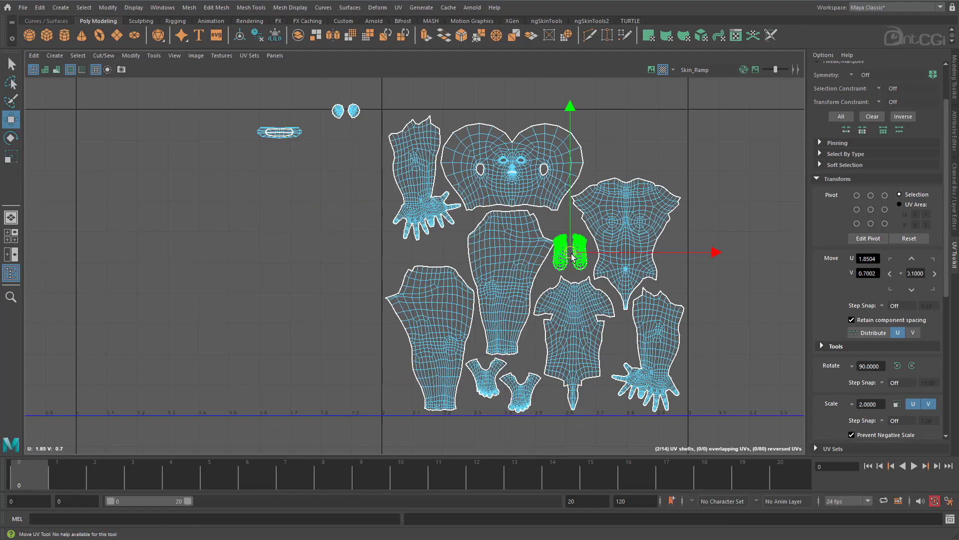
pyautogui.scroll(3, 572, 256)
pyautogui.keyDown('alt'); pyautogui.moveTo(572, 257); pyautogui.dragTo(567, 295, button='middle'); pyautogui.keyUp('alt')
# Move the two ear shells into the gap between the raised leg shell and the front torso shell.
pyautogui.moveTo(266, 91); pyautogui.dragTo(559, 256)
pyautogui.press('r')
pyautogui.scroll(-5, 595, 258)
pyautogui.keyDown('alt'); pyautogui.moveTo(520, 293); pyautogui.dragTo(595, 305, button='middle'); pyautogui.keyUp('alt')
# Select the 13 packed shells and shift them back along U in increments of 1 into the 0–1 tile.
pyautogui.moveTo(514, 154); pyautogui.dragTo(745, 410)
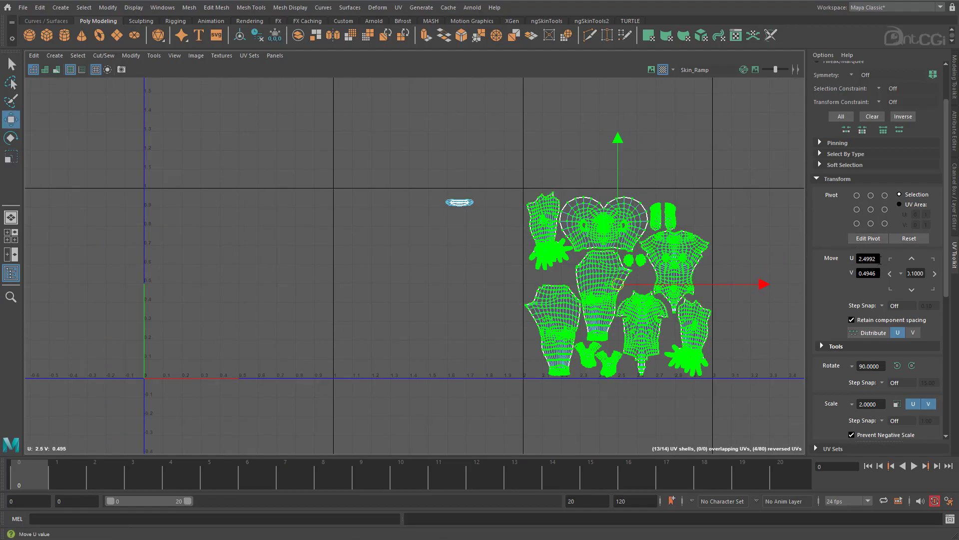
pyautogui.click(891, 274)
pyautogui.click(891, 274)
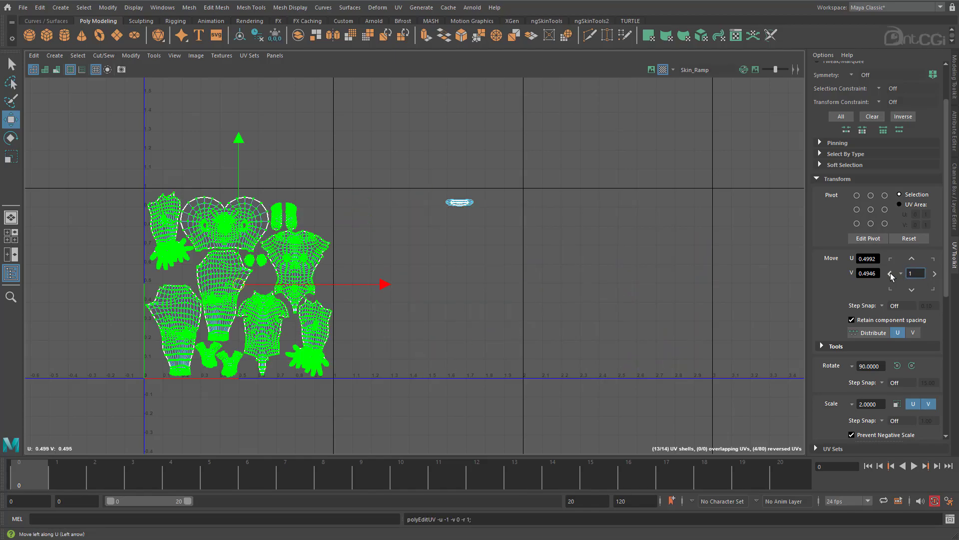
pyautogui.keyDown('alt'); pyautogui.moveTo(225, 291); pyautogui.dragTo(327, 299, button='middle'); pyautogui.keyUp('alt')
# Move the remaining ring-shaped shell into the 0–1 tile's upper corner, beside the sole shells.
pyautogui.moveTo(504, 186); pyautogui.dragTo(627, 256)
pyautogui.moveTo(555, 213); pyautogui.dragTo(492, 205)
pyautogui.keyDown('alt'); pyautogui.moveTo(391, 224); pyautogui.dragTo(415, 222, button='right'); pyautogui.keyUp('alt')
pyautogui.keyDown('alt'); pyautogui.moveTo(415, 221); pyautogui.dragTo(405, 278, button='middle'); pyautogui.keyUp('alt')
pyautogui.keyDown('alt'); pyautogui.moveTo(405, 278); pyautogui.dragTo(956, 296, button='right'); pyautogui.keyUp('alt')
pyautogui.moveTo(418, 196); pyautogui.dragTo(417, 179, button='right')
pyautogui.click(363, 199)
pyautogui.keyDown('shift'); pyautogui.moveTo(364, 198); pyautogui.dragTo(335, 209, button='right'); pyautogui.keyUp('shift')
pyautogui.moveTo(410, 208); pyautogui.dragTo(450, 196, button='right')
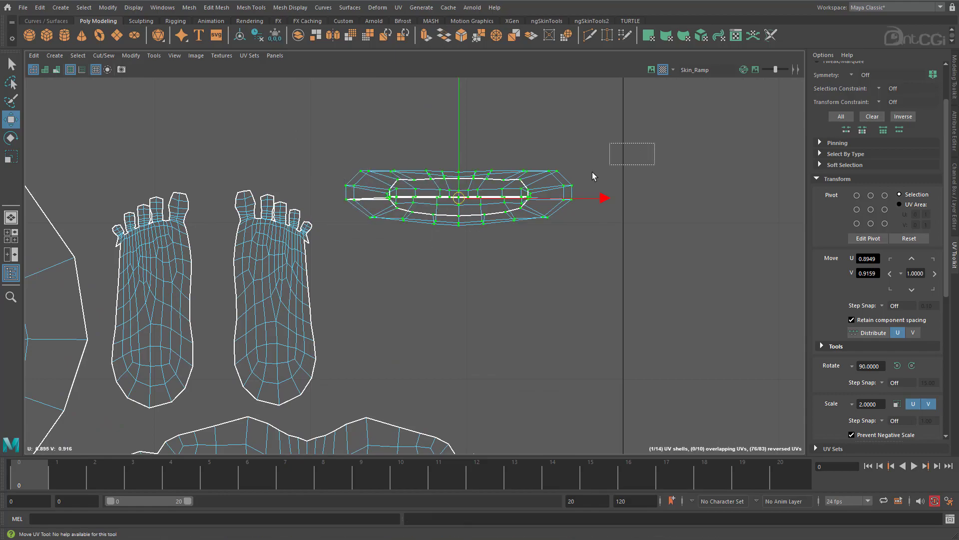
pyautogui.keyDown('alt'); pyautogui.moveTo(602, 288); pyautogui.dragTo(531, 292, button='right'); pyautogui.keyUp('alt')
pyautogui.keyDown('alt'); pyautogui.moveTo(531, 291); pyautogui.dragTo(460, 293, button='middle'); pyautogui.keyUp('alt')
# Unfold the ring-shaped shell with the Unfold3D method and close the unfold options.
pyautogui.click(813, 177)
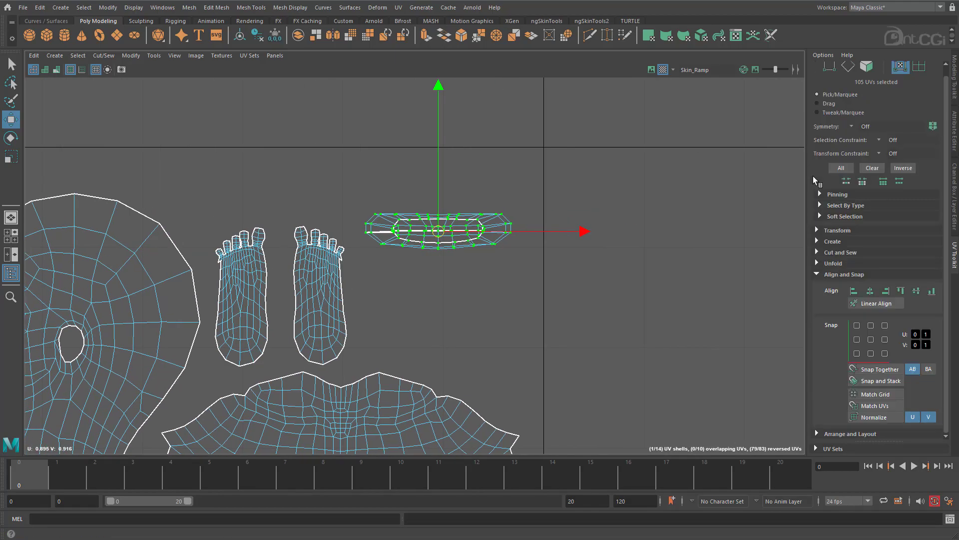
pyautogui.click(818, 263)
pyautogui.click(870, 287)
pyautogui.click(813, 439)
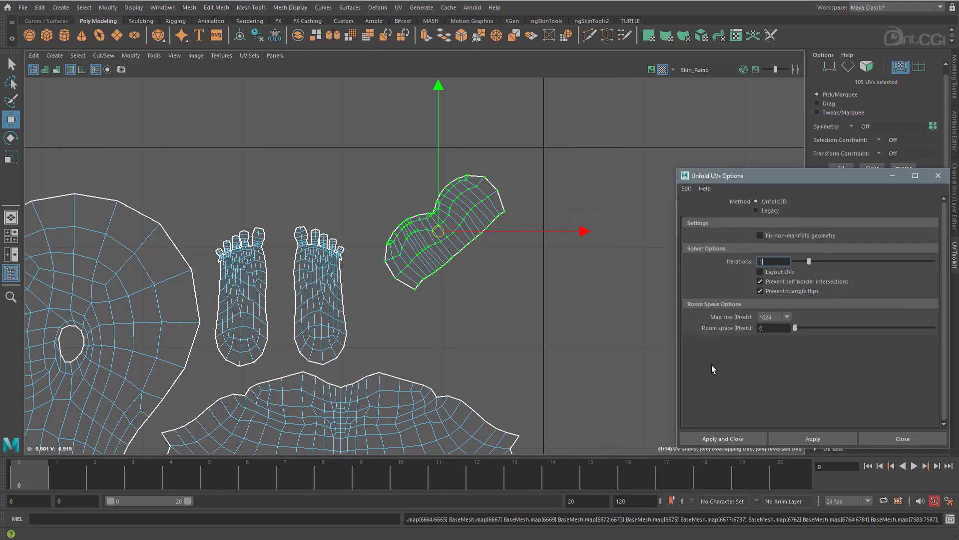
pyautogui.click(938, 175)
# Rotate the unfolded shell until it is level and scale it to suit the neighbouring shells.
pyautogui.scroll(-3, 420, 268)
pyautogui.press('e')
pyautogui.moveTo(643, 315); pyautogui.dragTo(565, 360)
pyautogui.press('w')
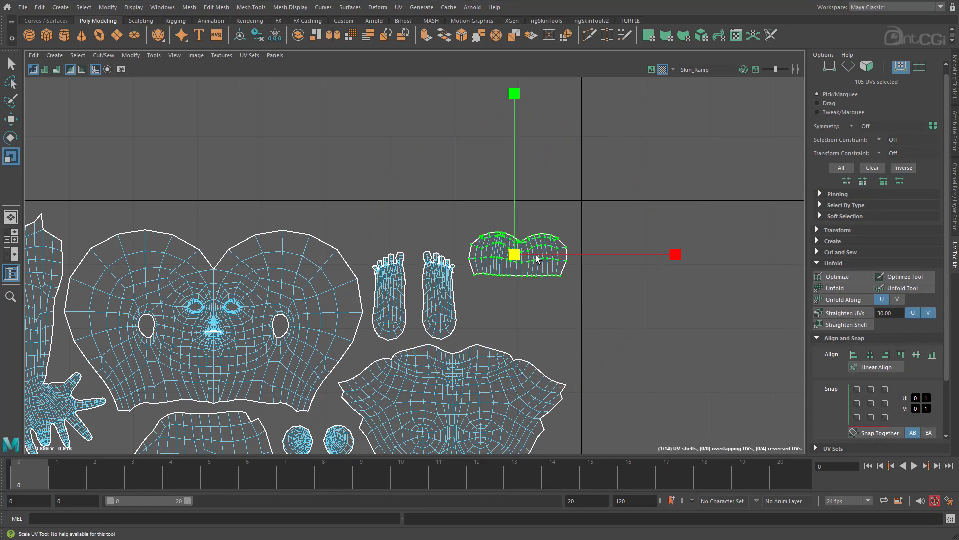
pyautogui.keyDown('alt'); pyautogui.moveTo(631, 344); pyautogui.dragTo(424, 334, button='right'); pyautogui.keyUp('alt')
pyautogui.keyDown('alt'); pyautogui.moveTo(425, 334); pyautogui.dragTo(478, 283, button='middle'); pyautogui.keyUp('alt')
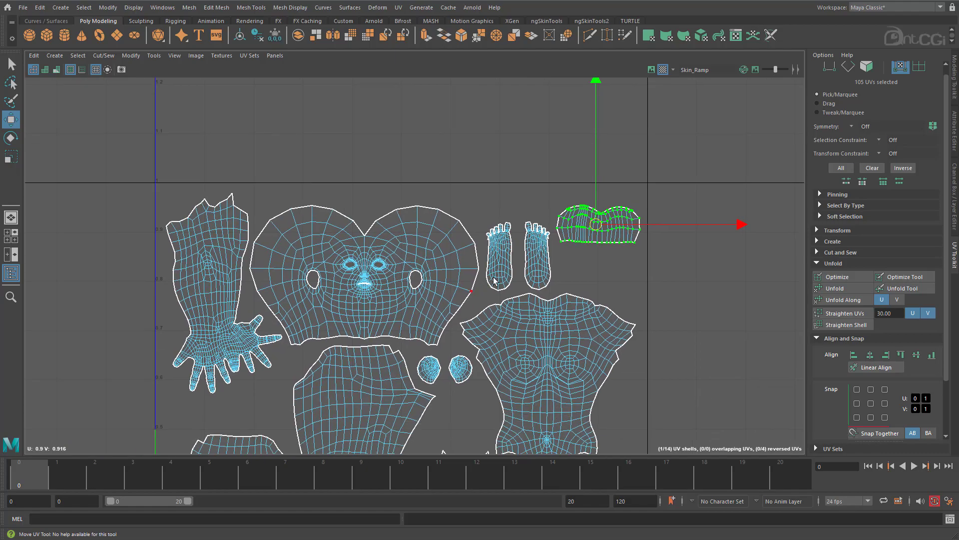
# Move the unfolded shell into the gap between the first arm shell and the lower leg shell.
pyautogui.scroll(-2, 599, 226)
pyautogui.keyDown('alt'); pyautogui.moveTo(599, 226); pyautogui.dragTo(608, 148, button='middle'); pyautogui.keyUp('alt')
pyautogui.moveTo(607, 148); pyautogui.dragTo(310, 313)
pyautogui.scroll(-3, 309, 313)
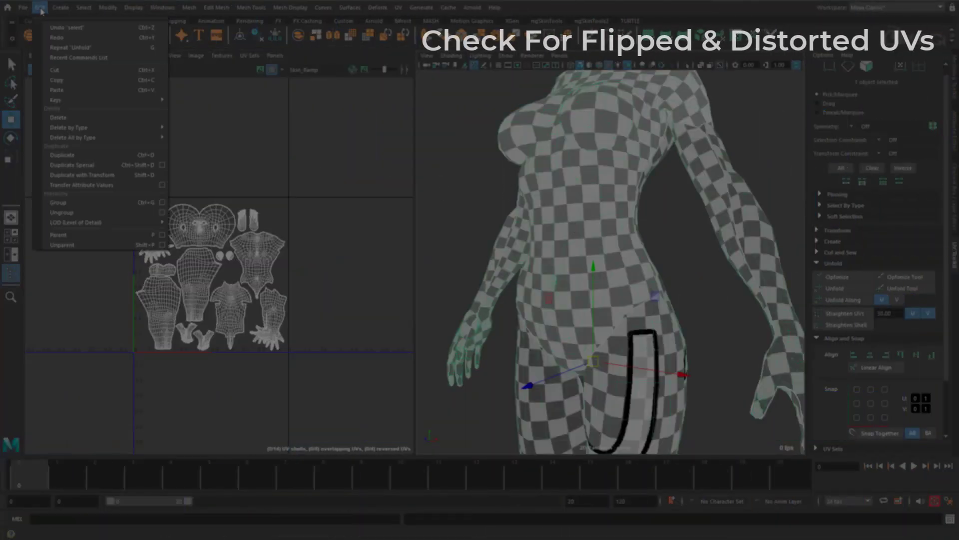
# Shade the UV shells by orientation to check the layout for flipped UVs.
pyautogui.scroll(2, 681, 240)
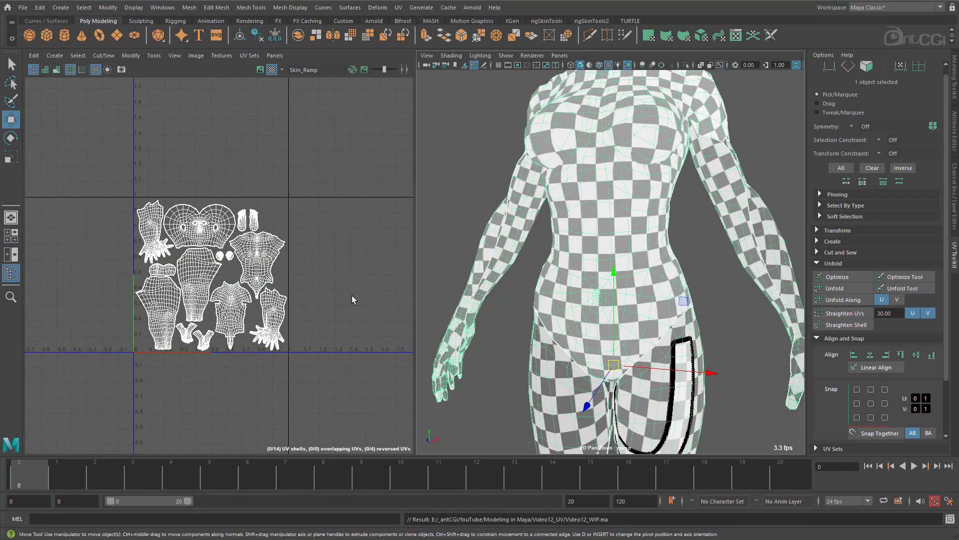
pyautogui.scroll(-4, 612, 280)
pyautogui.keyDown('alt'); pyautogui.moveTo(665, 280); pyautogui.dragTo(607, 235); pyautogui.keyUp('alt')
pyautogui.scroll(5, 575, 280)
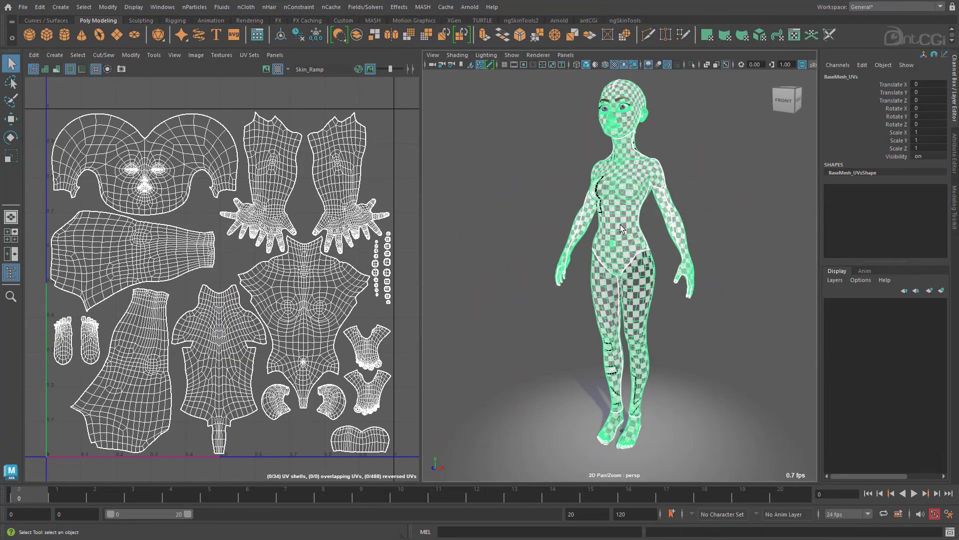
pyautogui.click(46, 69)
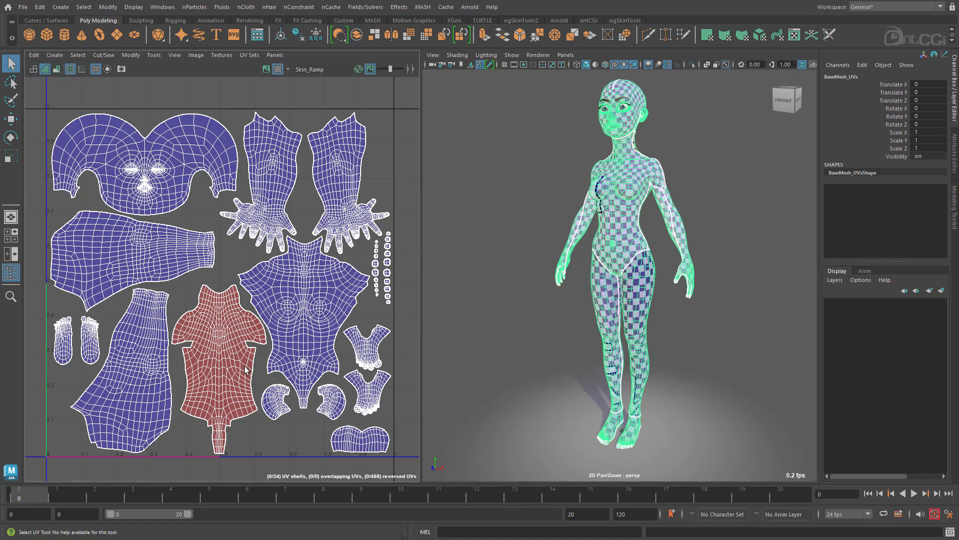
# Flip the red-shaded back torso shell and clear the selection.
pyautogui.moveTo(226, 343); pyautogui.dragTo(227, 341, button='right')
pyautogui.click(226, 340)
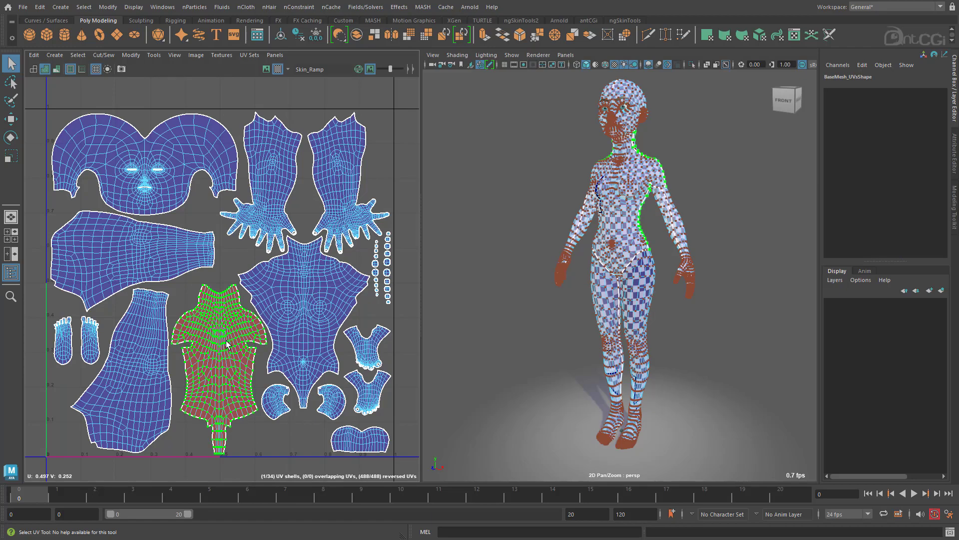
pyautogui.keyDown('shift'); pyautogui.rightClick(241, 282); pyautogui.keyUp('shift')
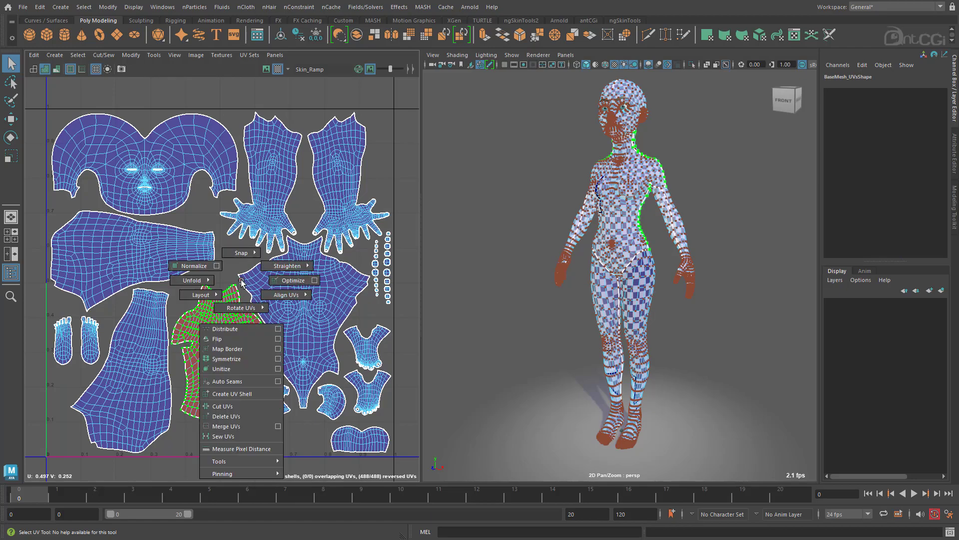
pyautogui.click(238, 339)
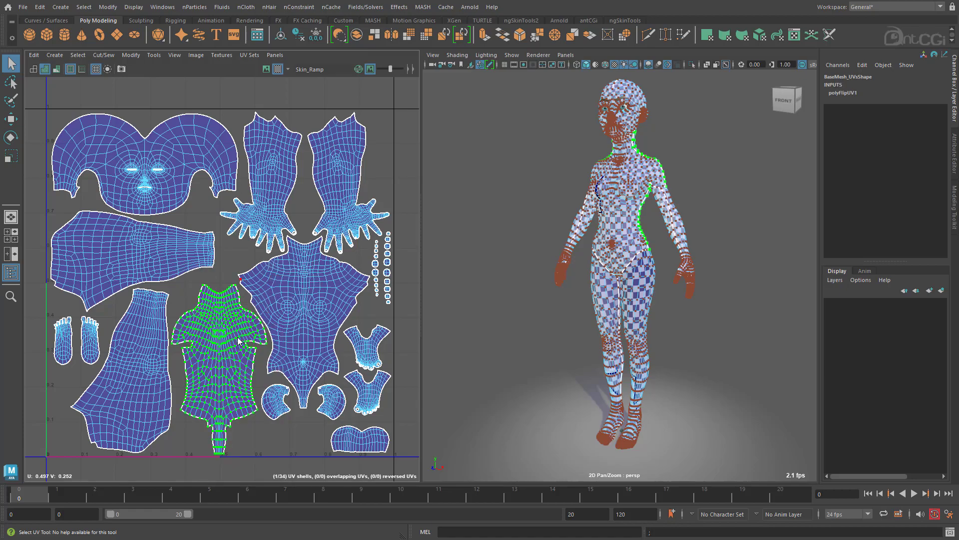
pyautogui.rightClick(239, 340)
pyautogui.click(243, 341)
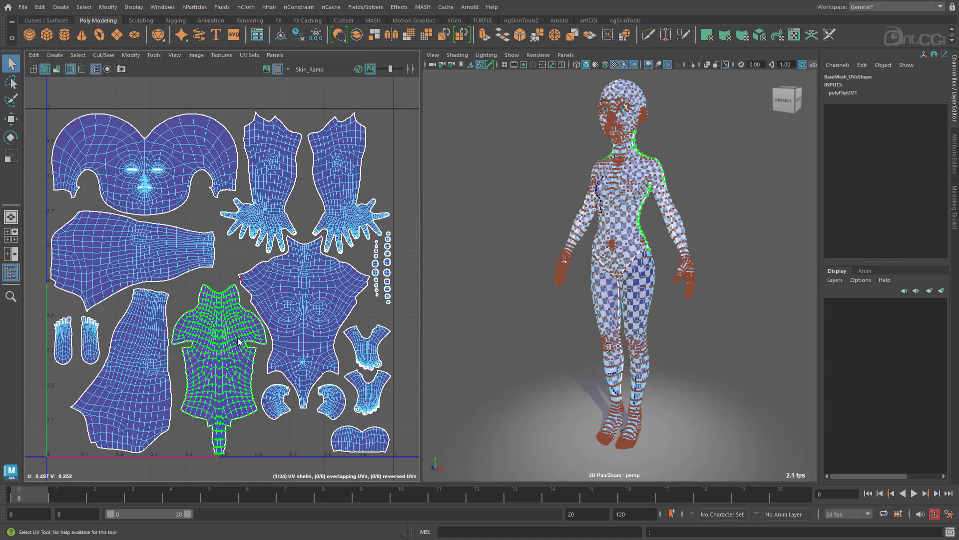
pyautogui.click(502, 173)
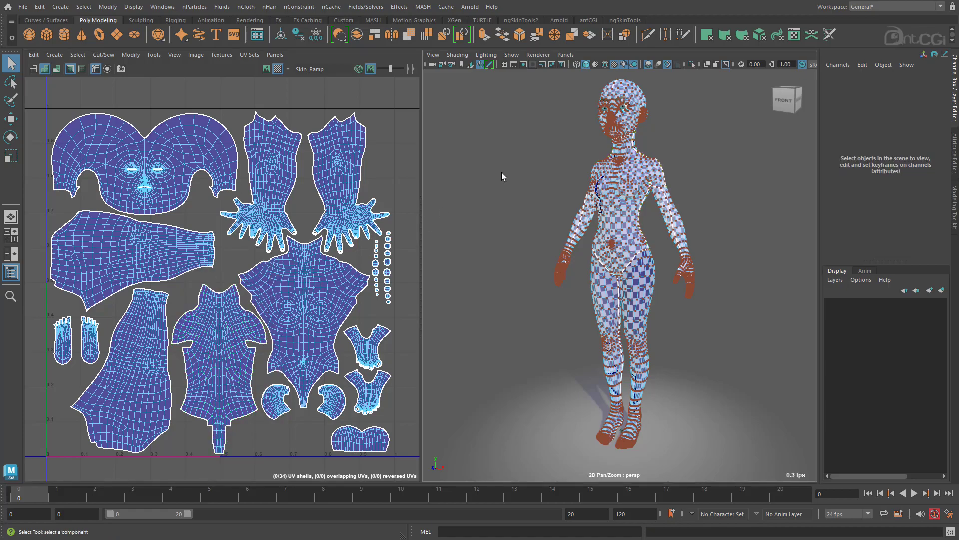
# Show the UV distortion shading and examine stretching and compression on the model's head, chest and shoulders.
pyautogui.click(58, 71)
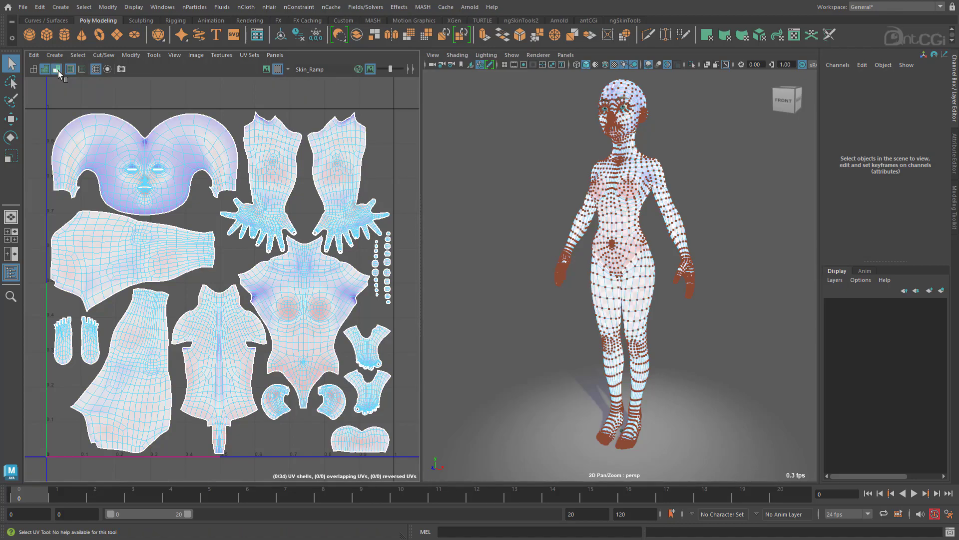
pyautogui.keyDown('alt'); pyautogui.moveTo(528, 208); pyautogui.dragTo(707, 204, button='right'); pyautogui.keyUp('alt')
pyautogui.keyDown('alt'); pyautogui.moveTo(702, 178); pyautogui.dragTo(699, 428, button='middle'); pyautogui.keyUp('alt')
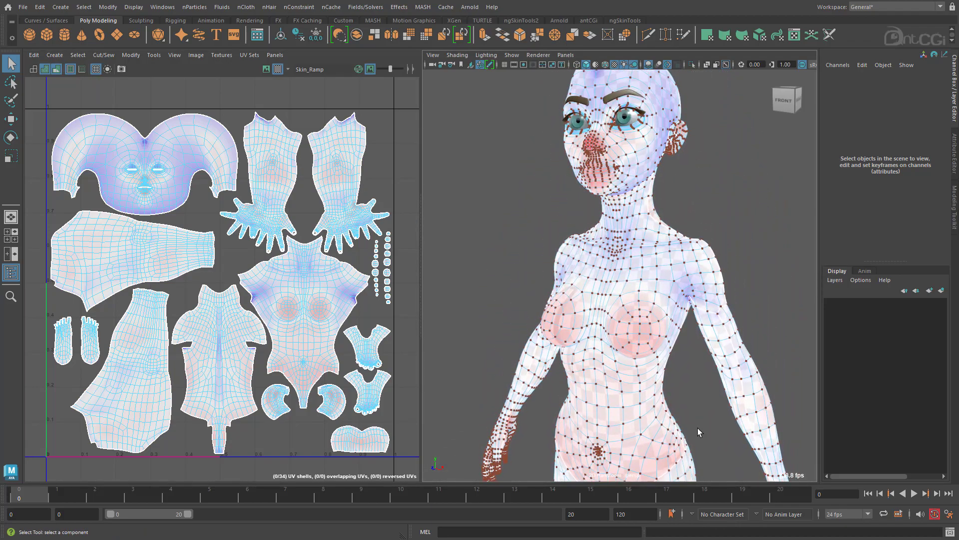
pyautogui.keyDown('alt'); pyautogui.moveTo(548, 119); pyautogui.dragTo(537, 200); pyautogui.keyUp('alt')
pyautogui.scroll(4, 555, 201)
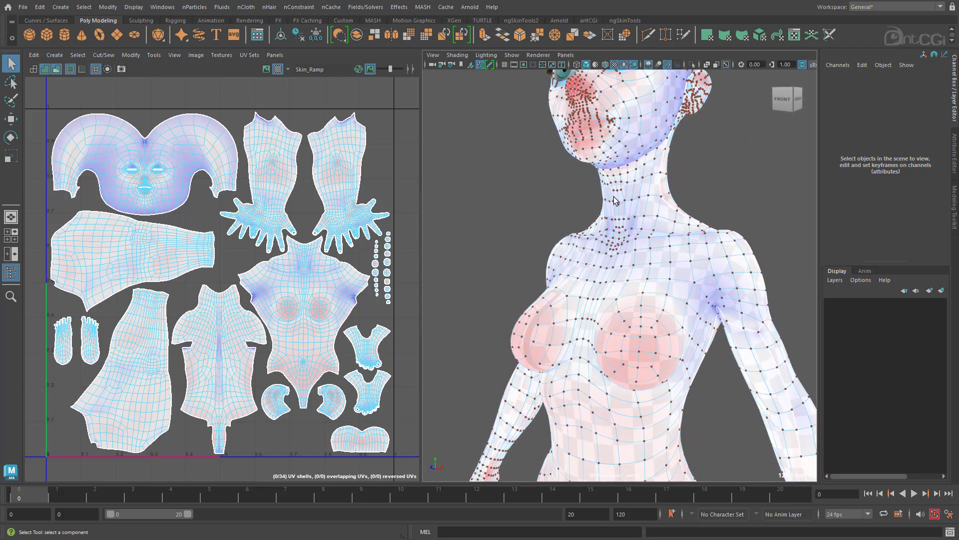
# Inspect the distortion shading around the model's neck, shoulders and upper arms for stretched or compressed areas.
pyautogui.keyDown('alt'); pyautogui.moveTo(614, 188); pyautogui.dragTo(614, 251, button='middle'); pyautogui.keyUp('alt')
pyautogui.moveTo(615, 251)
pyautogui.keyDown('alt'); pyautogui.mouseDown(button='right')
pyautogui.moveTo(640, 265)
pyautogui.moveTo(621, 266)
pyautogui.mouseUp(button='right'); pyautogui.keyUp('alt')
pyautogui.keyDown('alt'); pyautogui.moveTo(265, 266); pyautogui.dragTo(463, 252, button='right'); pyautogui.keyUp('alt')
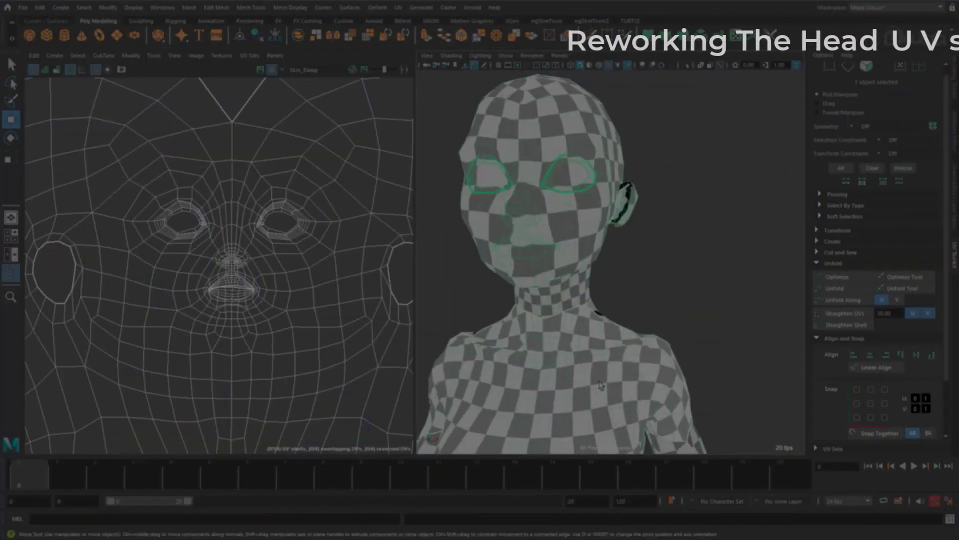
pyautogui.keyDown('alt'); pyautogui.moveTo(601, 385); pyautogui.dragTo(624, 402); pyautogui.keyUp('alt')
# Select the two faces that cap the eye openings on the checkered head and delete them.
pyautogui.keyDown('alt'); pyautogui.moveTo(545, 184); pyautogui.dragTo(558, 257, button='middle'); pyautogui.keyUp('alt')
pyautogui.keyDown('alt'); pyautogui.moveTo(558, 257); pyautogui.dragTo(636, 302, button='right'); pyautogui.keyUp('alt')
pyautogui.click(610, 287)
pyautogui.keyDown('shift'); pyautogui.click(435, 295); pyautogui.keyUp('shift')
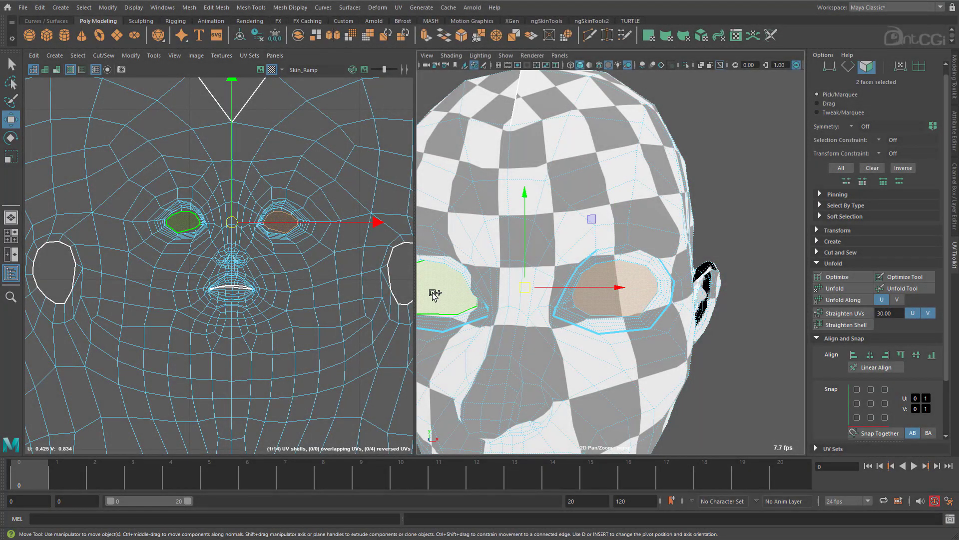
pyautogui.press('Delete')
# Unfold the head shell's UVs with the Unfold3D method.
pyautogui.rightClick(542, 210)
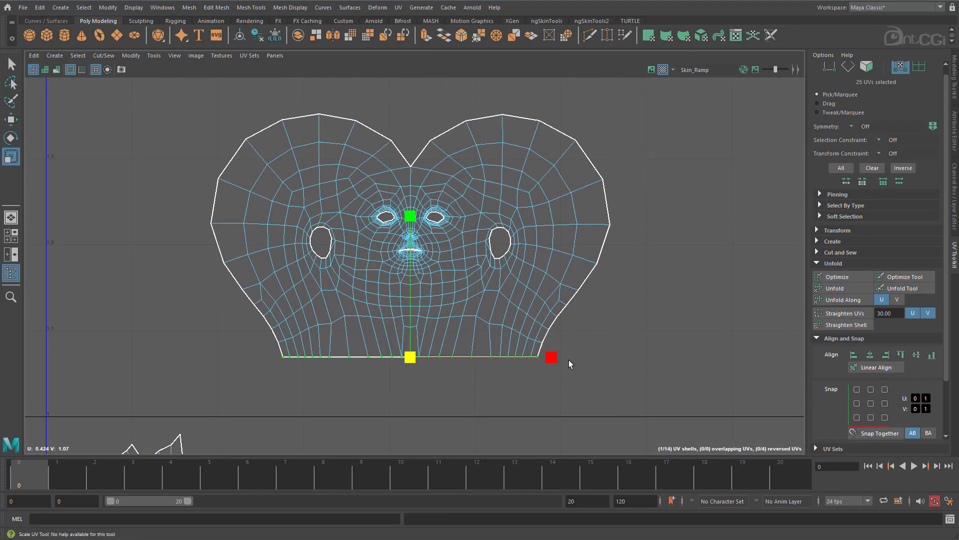
pyautogui.moveTo(552, 358); pyautogui.dragTo(601, 358)
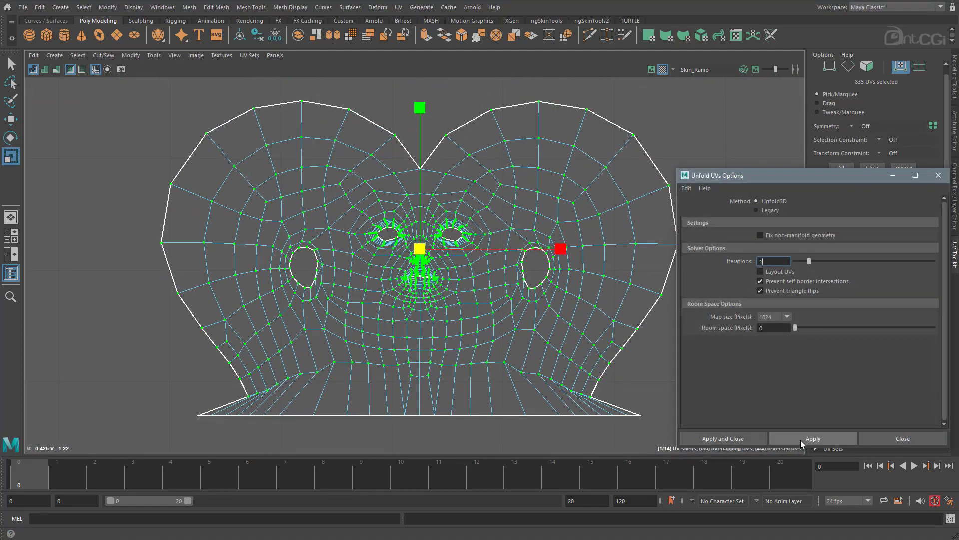
pyautogui.click(801, 440)
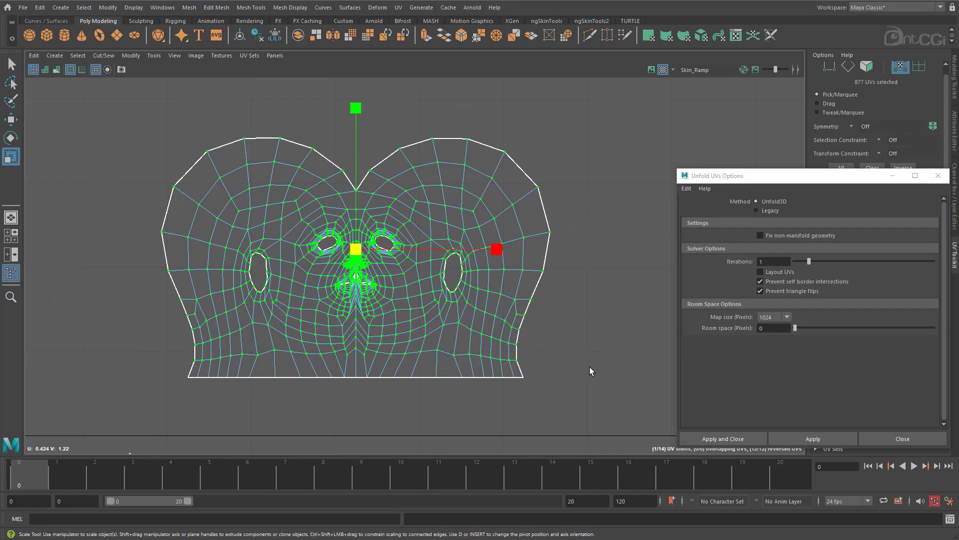
# Unfold the head shell twice with the Legacy method and the Horizontal constraint, and check the mouth area.
pyautogui.click(756, 210)
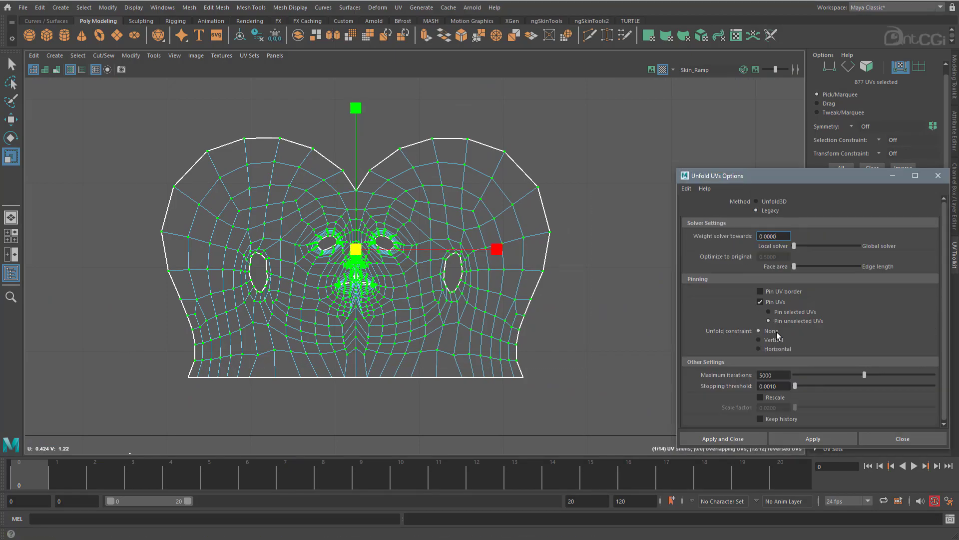
pyautogui.click(777, 348)
pyautogui.click(813, 439)
pyautogui.click(813, 439)
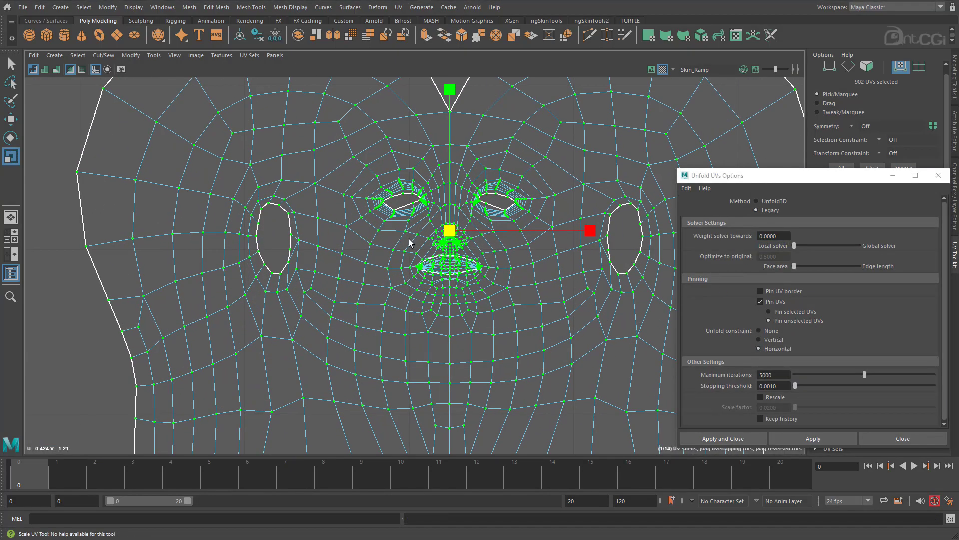
pyautogui.keyDown('alt'); pyautogui.moveTo(409, 243); pyautogui.dragTo(349, 295, button='middle'); pyautogui.keyUp('alt')
pyautogui.keyDown('alt'); pyautogui.moveTo(350, 295); pyautogui.dragTo(839, 254, button='right'); pyautogui.keyUp('alt')
pyautogui.keyDown('alt'); pyautogui.moveTo(473, 360); pyautogui.dragTo(411, 294, button='middle'); pyautogui.keyUp('alt')
pyautogui.keyDown('alt'); pyautogui.moveTo(412, 293); pyautogui.dragTo(890, 293, button='right'); pyautogui.keyUp('alt')
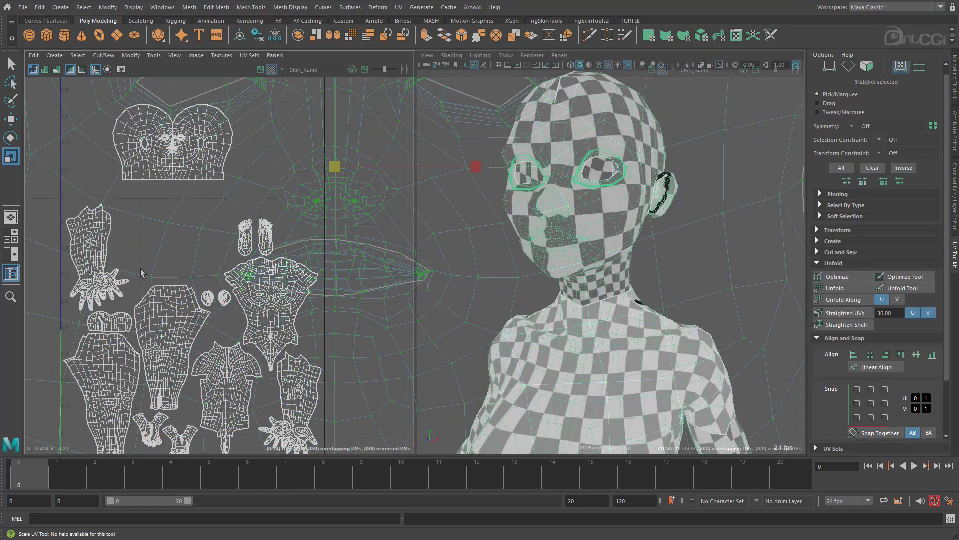
pyautogui.scroll(3, 211, 307)
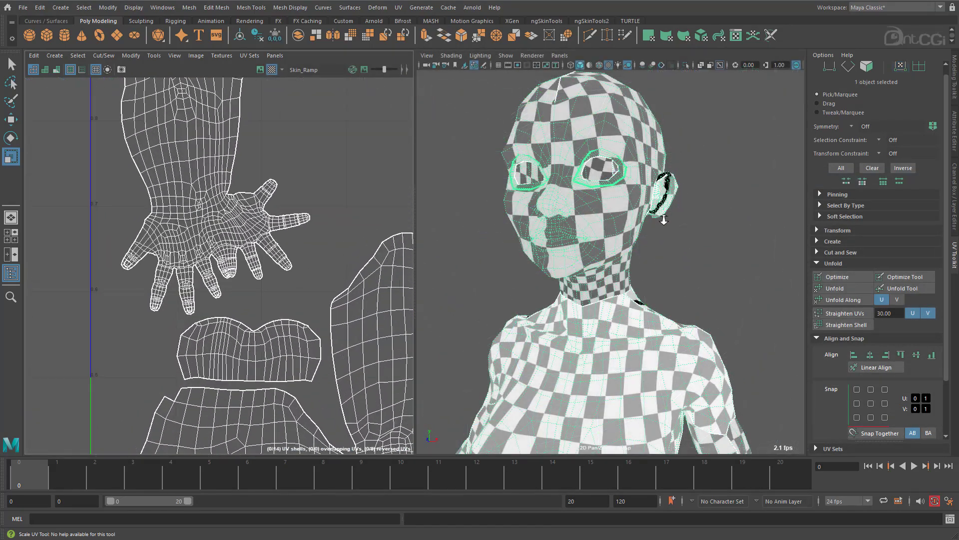
# Select all faces of the small curved mouth-cavity shell below the hand and extract them from the body mesh.
pyautogui.moveTo(211, 307); pyautogui.dragTo(155, 290, button='right')
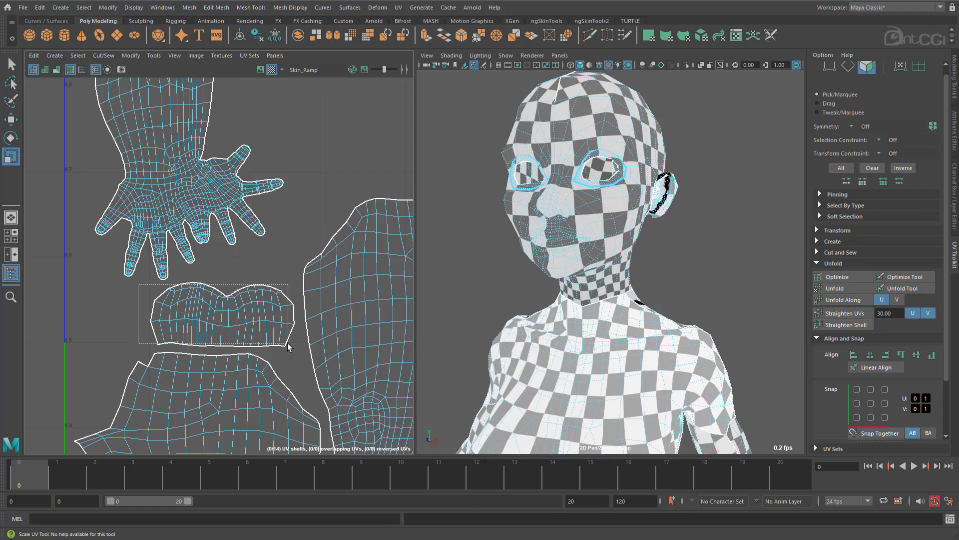
pyautogui.moveTo(287, 343); pyautogui.dragTo(287, 344)
pyautogui.keyDown('alt'); pyautogui.moveTo(594, 271); pyautogui.dragTo(581, 270); pyautogui.keyUp('alt')
pyautogui.keyDown('shift'); pyautogui.rightClick(530, 246); pyautogui.keyUp('shift')
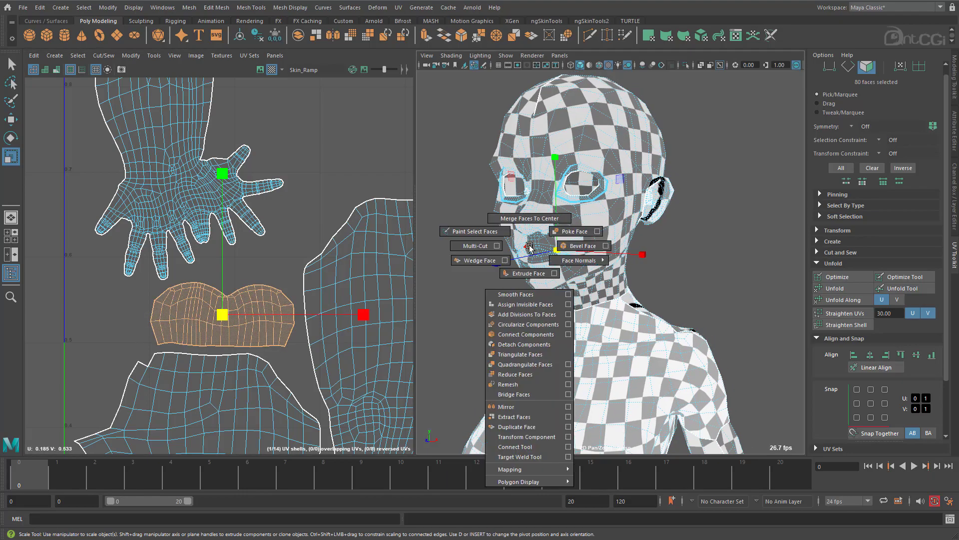
pyautogui.keyDown('shift'); pyautogui.moveTo(526, 291); pyautogui.dragTo(520, 418, button='right'); pyautogui.keyUp('shift')
pyautogui.moveTo(605, 174); pyautogui.dragTo(645, 158, button='right')
# Delete the construction history of the body mesh.
pyautogui.click(628, 181)
pyautogui.click(40, 8)
pyautogui.moveTo(100, 130)
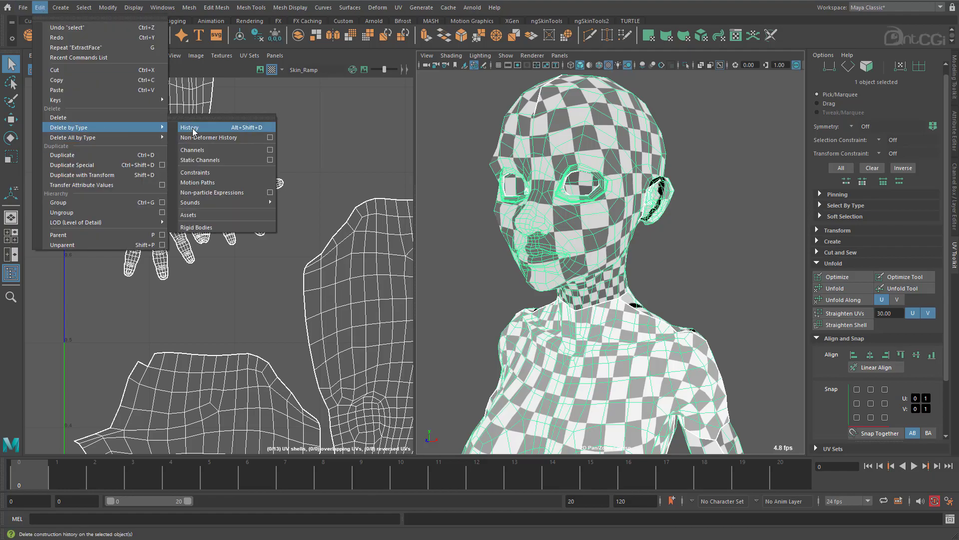
pyautogui.click(220, 129)
# Select the border edges of both eye openings and fill the holes.
pyautogui.keyDown('alt'); pyautogui.moveTo(520, 218); pyautogui.dragTo(602, 210); pyautogui.keyUp('alt')
pyautogui.scroll(5, 602, 209)
pyautogui.moveTo(600, 207); pyautogui.dragTo(591, 146, button='right')
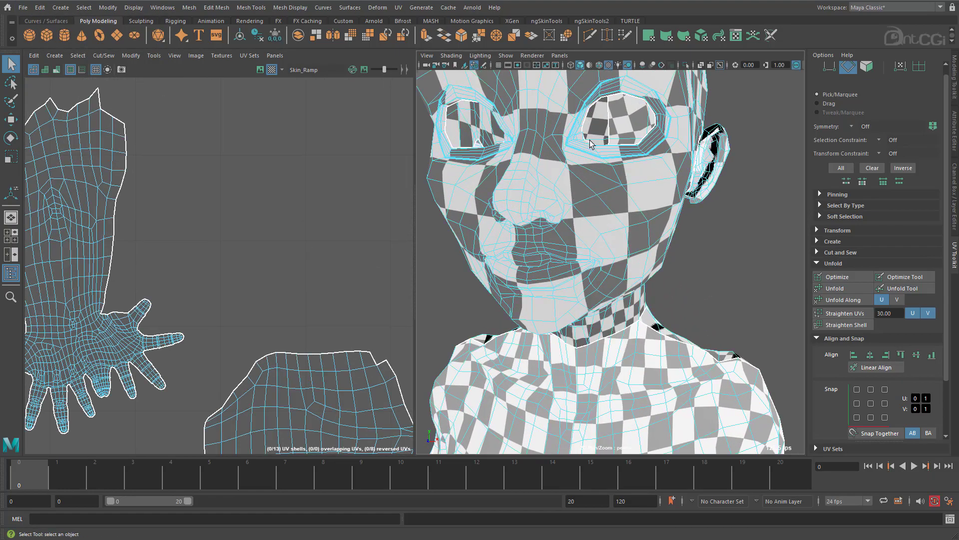
pyautogui.doubleClick(584, 126)
pyautogui.keyDown('alt'); pyautogui.moveTo(542, 150); pyautogui.dragTo(592, 152); pyautogui.keyUp('alt')
pyautogui.keyDown('shift'); pyautogui.doubleClick(534, 97); pyautogui.keyUp('shift')
pyautogui.keyDown('shift'); pyautogui.moveTo(534, 97); pyautogui.dragTo(525, 230, button='right'); pyautogui.keyUp('shift')
# Select the border edge loop of the mouth opening from inside the head and fill the hole.
pyautogui.keyDown('alt'); pyautogui.moveTo(679, 215); pyautogui.dragTo(584, 231); pyautogui.keyUp('alt')
pyautogui.keyDown('alt'); pyautogui.moveTo(594, 231); pyautogui.dragTo(773, 229, button='right'); pyautogui.keyUp('alt')
pyautogui.keyDown('alt'); pyautogui.moveTo(773, 230); pyautogui.dragTo(617, 246); pyautogui.keyUp('alt')
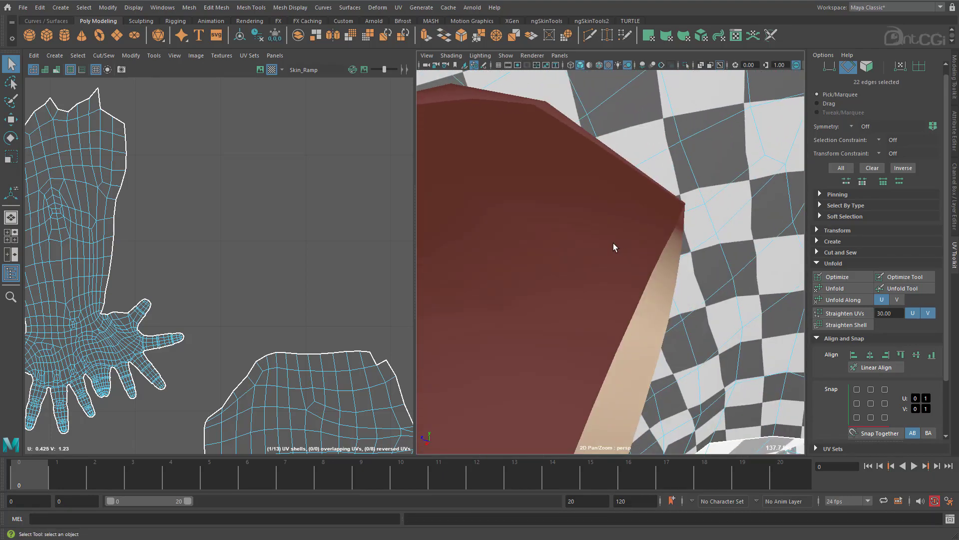
pyautogui.keyDown('alt'); pyautogui.moveTo(654, 220); pyautogui.dragTo(590, 213, button='middle'); pyautogui.keyUp('alt')
pyautogui.keyDown('alt'); pyautogui.moveTo(591, 213); pyautogui.dragTo(600, 236); pyautogui.keyUp('alt')
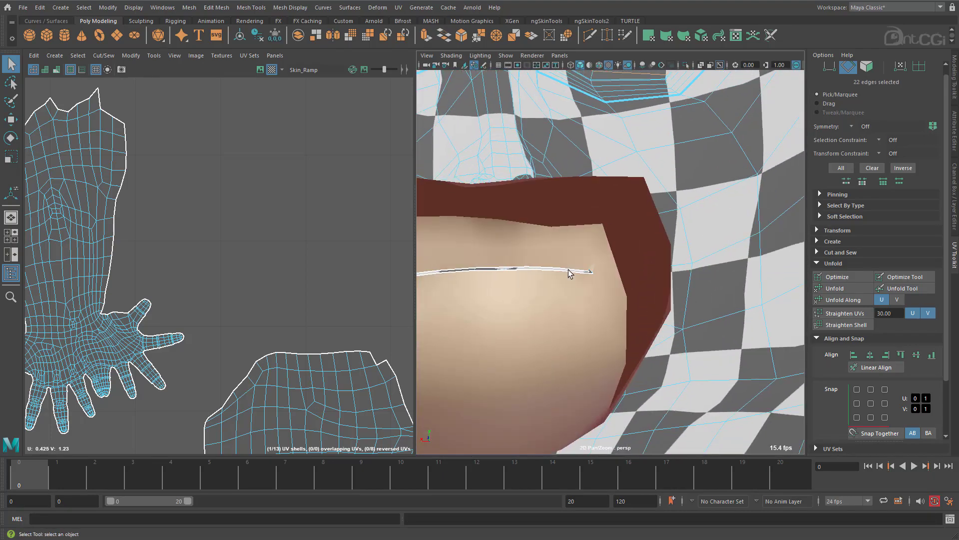
pyautogui.doubleClick(568, 270)
pyautogui.keyDown('shift'); pyautogui.moveTo(569, 270); pyautogui.dragTo(565, 396, button='right'); pyautogui.keyUp('shift')
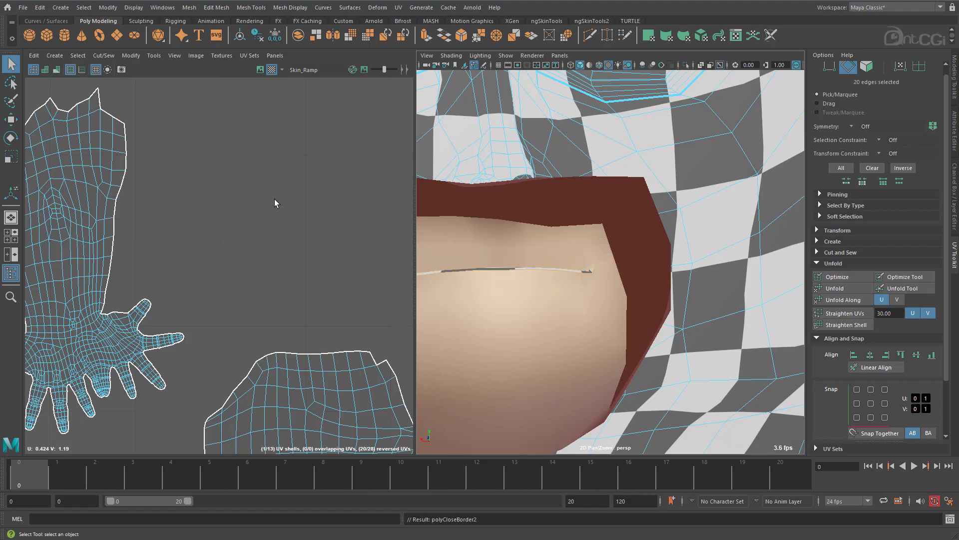
# Select the head shell's UVs except the bottom neck border and unfold them with the Unfold3D method.
pyautogui.keyDown('alt'); pyautogui.moveTo(297, 205); pyautogui.dragTo(198, 370, button='middle'); pyautogui.keyUp('alt')
pyautogui.keyDown('alt'); pyautogui.moveTo(197, 370); pyautogui.dragTo(238, 195, button='right'); pyautogui.keyUp('alt')
pyautogui.keyDown('alt'); pyautogui.moveTo(176, 205); pyautogui.dragTo(297, 196, button='right'); pyautogui.keyUp('alt')
pyautogui.moveTo(244, 163); pyautogui.dragTo(293, 165, button='right')
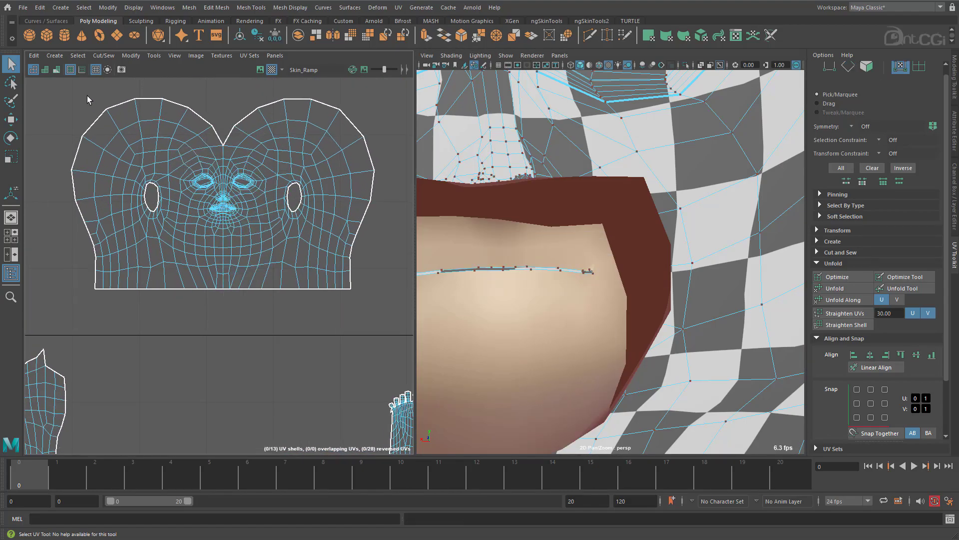
pyautogui.moveTo(247, 155); pyautogui.dragTo(397, 280)
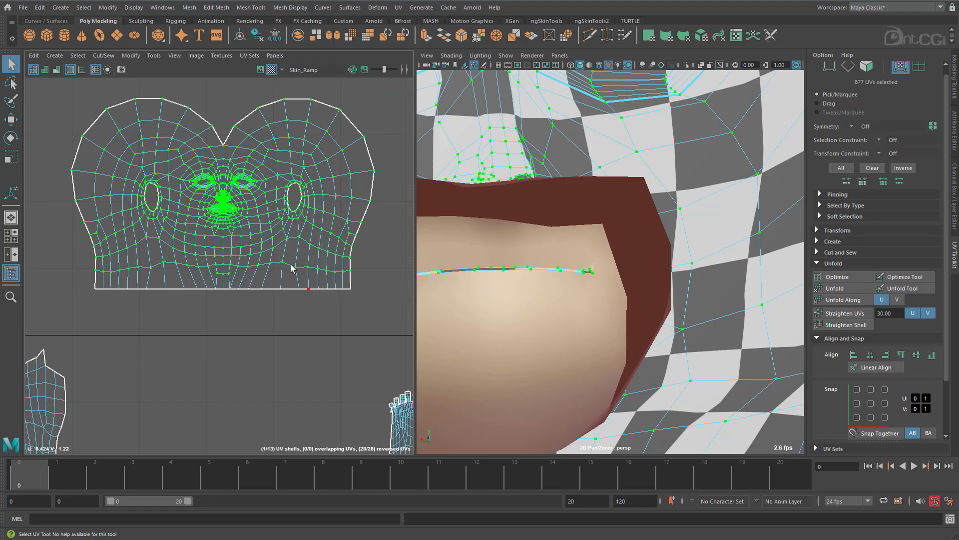
pyautogui.scroll(5, 259, 219)
pyautogui.keyDown('alt'); pyautogui.moveTo(299, 224); pyautogui.dragTo(98, 201, button='right'); pyautogui.keyUp('alt')
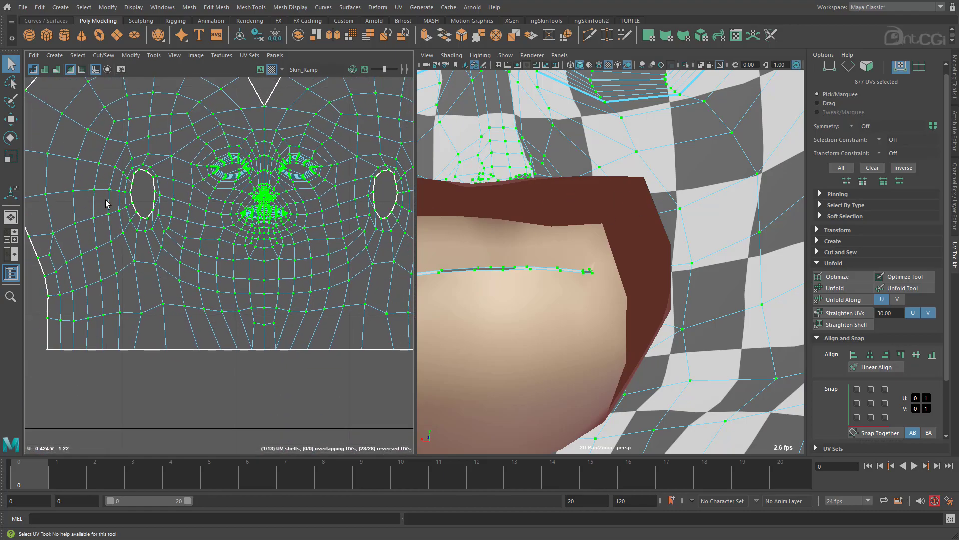
pyautogui.keyDown('alt'); pyautogui.moveTo(329, 220); pyautogui.dragTo(279, 256, button='middle'); pyautogui.keyUp('alt')
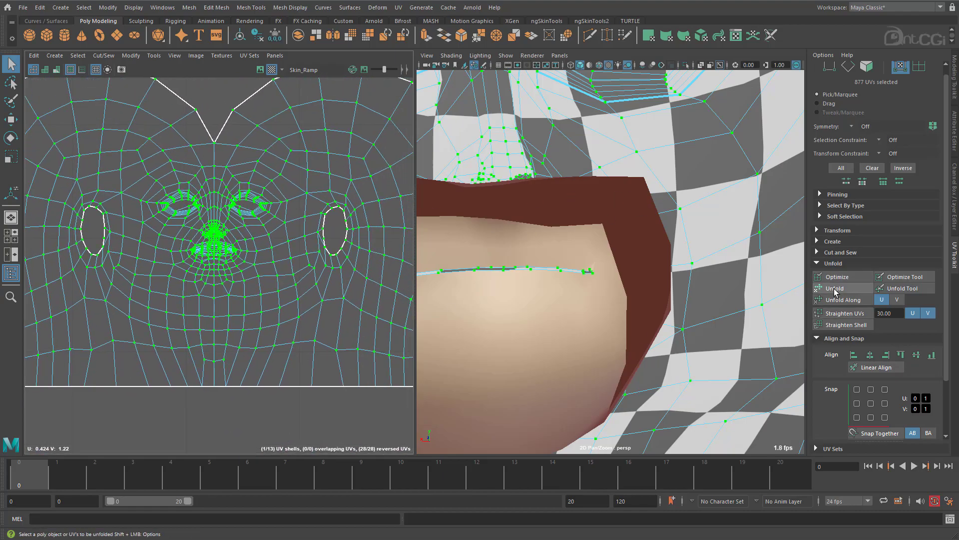
pyautogui.press('space')
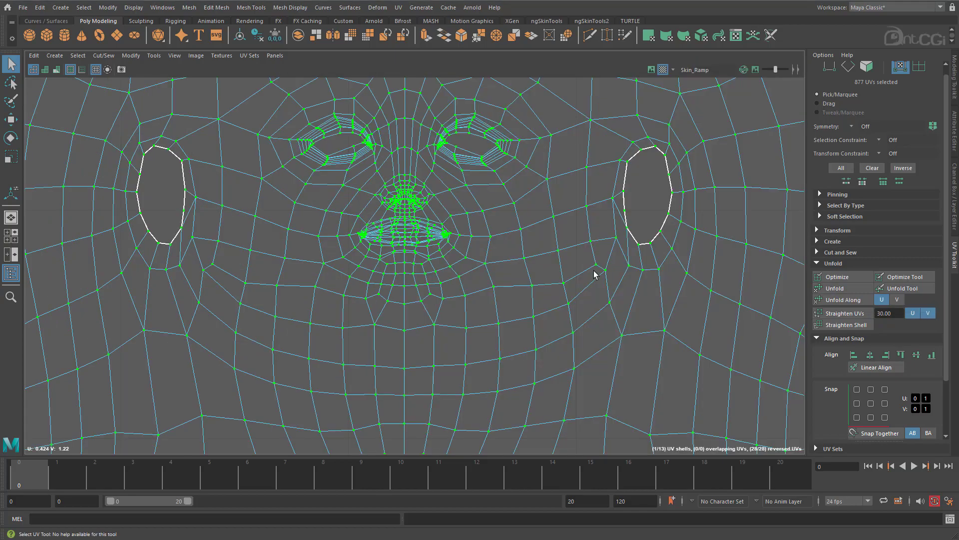
pyautogui.keyDown('shift'); pyautogui.click(847, 289); pyautogui.keyUp('shift')
pyautogui.press('f')
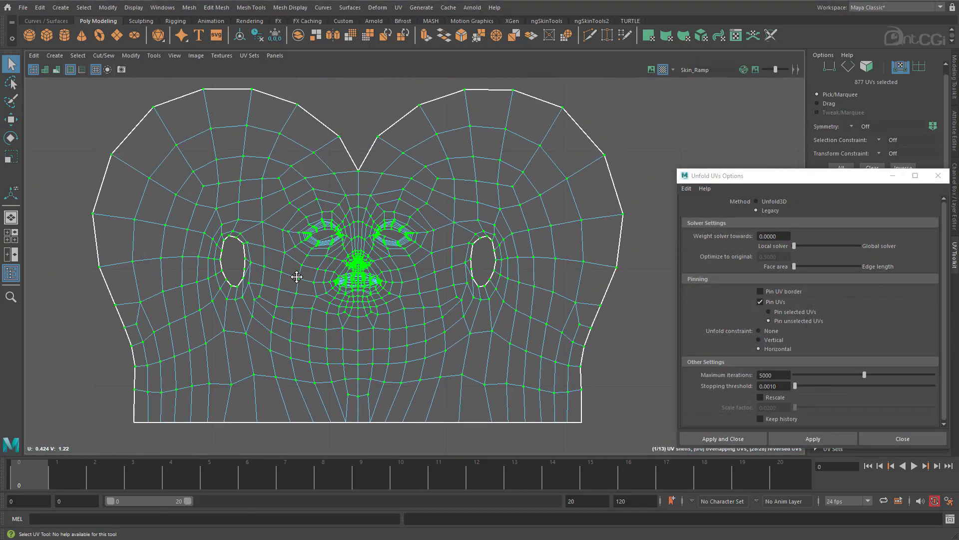
pyautogui.click(785, 201)
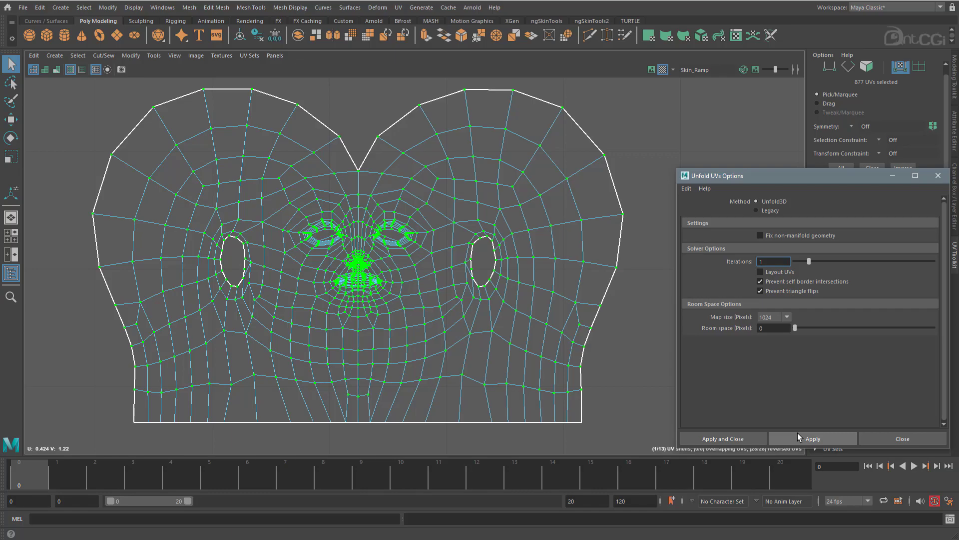
pyautogui.click(797, 433)
# Try a Legacy unfold with the Horizontal constraint on the whole head shell, including its neck border UVs.
pyautogui.moveTo(134, 123); pyautogui.dragTo(625, 432)
pyautogui.click(770, 211)
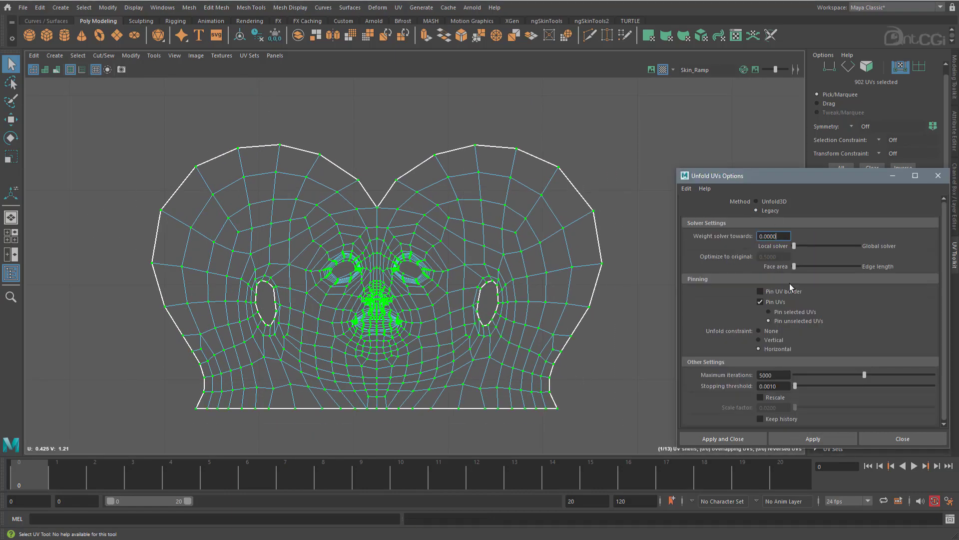
pyautogui.click(813, 438)
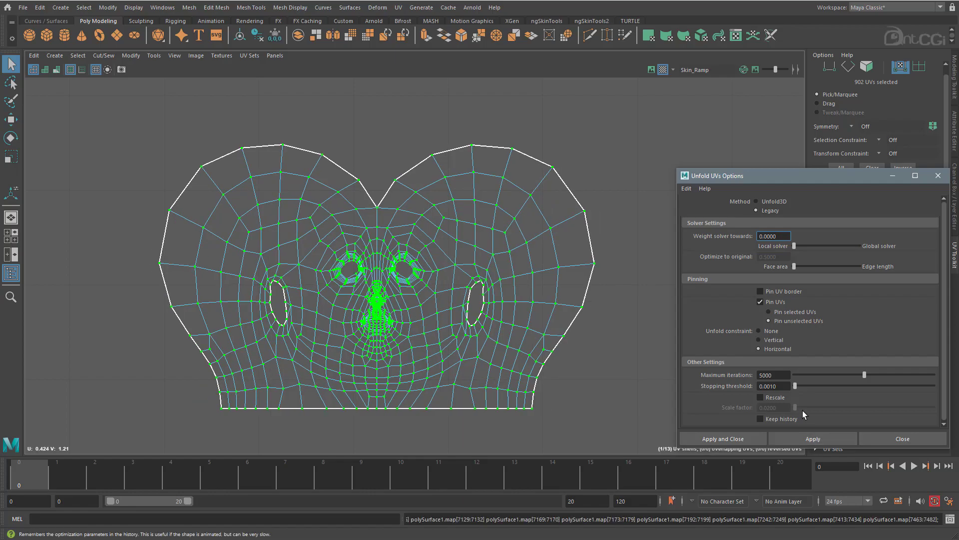
pyautogui.middleClick(572, 366)
pyautogui.press('g')
# Deselect the neck border UVs and run the Legacy unfold on the head shell with the Horizontal and Vertical constraints.
pyautogui.keyDown('ctrl'); pyautogui.moveTo(579, 403); pyautogui.dragTo(155, 432); pyautogui.keyUp('ctrl')
pyautogui.click(814, 438)
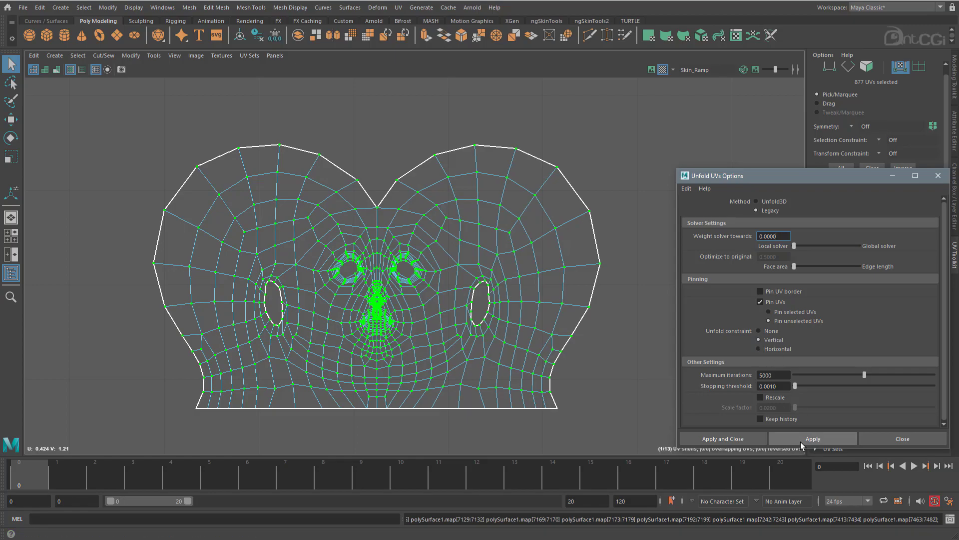
pyautogui.click(801, 442)
# Examine the mouth, nose and eye areas of the unfolded head shell for overlapping or uneven UVs.
pyautogui.keyDown('alt'); pyautogui.moveTo(341, 284); pyautogui.dragTo(444, 281, button='right'); pyautogui.keyUp('alt')
pyautogui.keyDown('alt'); pyautogui.moveTo(484, 330); pyautogui.dragTo(334, 281, button='middle'); pyautogui.keyUp('alt')
pyautogui.keyDown('alt'); pyautogui.moveTo(334, 281); pyautogui.dragTo(956, 310, button='right'); pyautogui.keyUp('alt')
pyautogui.keyDown('alt'); pyautogui.moveTo(137, 254); pyautogui.dragTo(318, 251, button='middle'); pyautogui.keyUp('alt')
pyautogui.keyDown('alt'); pyautogui.moveTo(318, 252); pyautogui.dragTo(767, 286, button='right'); pyautogui.keyUp('alt')
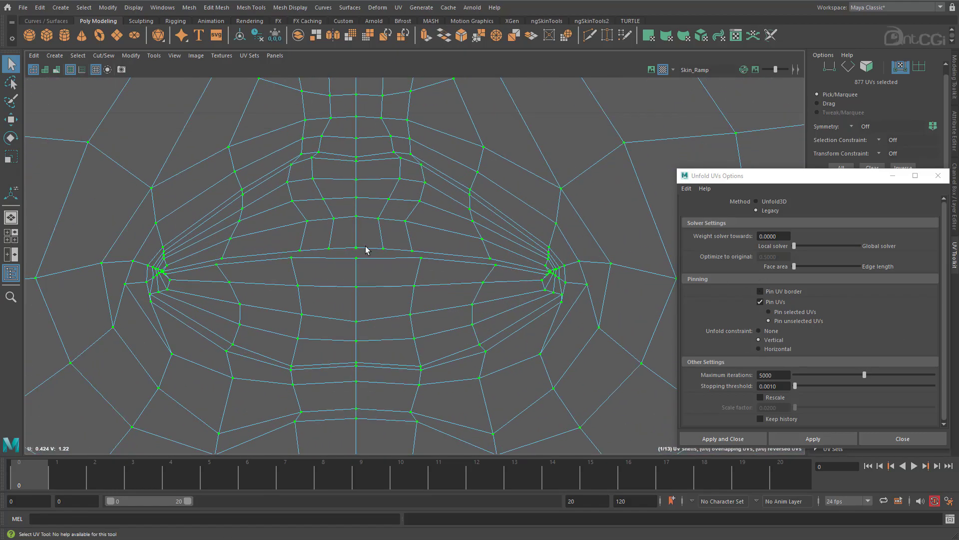
pyautogui.keyDown('alt'); pyautogui.moveTo(529, 282); pyautogui.dragTo(10, 220, button='right'); pyautogui.keyUp('alt')
pyautogui.keyDown('alt'); pyautogui.moveTo(448, 228); pyautogui.dragTo(432, 355, button='middle'); pyautogui.keyUp('alt')
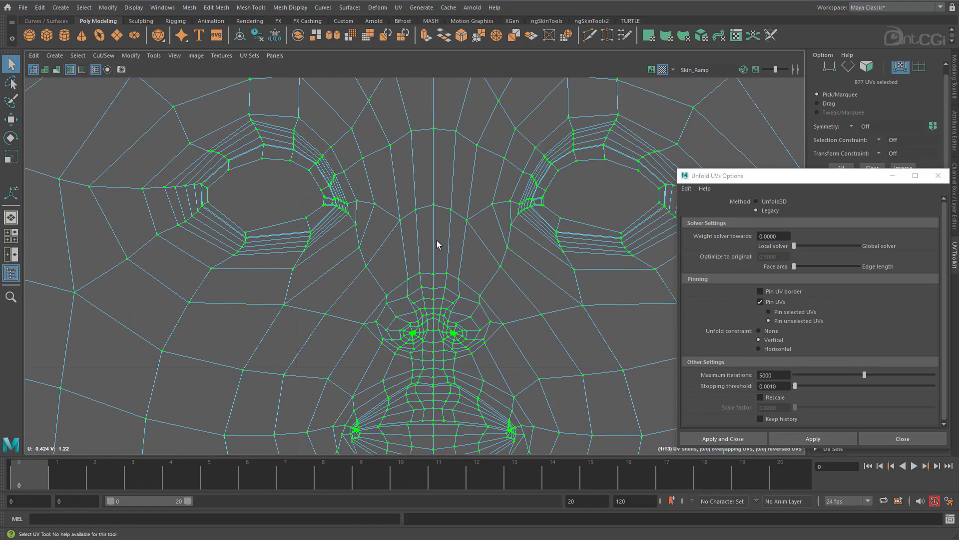
pyautogui.keyDown('alt'); pyautogui.moveTo(437, 243); pyautogui.dragTo(415, 282, button='middle'); pyautogui.keyUp('alt')
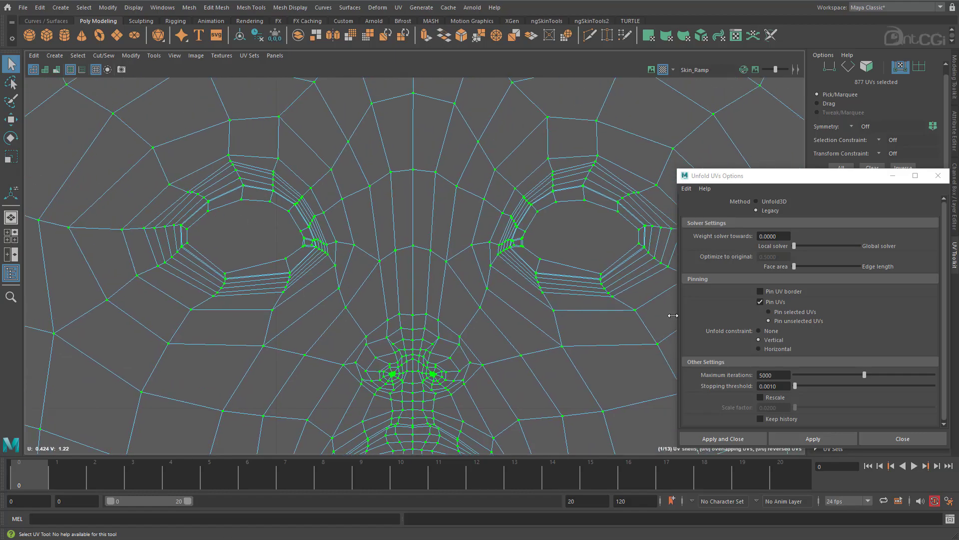
pyautogui.keyDown('alt'); pyautogui.moveTo(606, 315); pyautogui.dragTo(6, 220, button='right'); pyautogui.keyUp('alt')
pyautogui.keyDown('alt'); pyautogui.moveTo(525, 295); pyautogui.dragTo(308, 283, button='right'); pyautogui.keyUp('alt')
pyautogui.keyDown('alt'); pyautogui.moveTo(545, 329); pyautogui.dragTo(378, 233, button='middle'); pyautogui.keyUp('alt')
pyautogui.keyDown('alt'); pyautogui.moveTo(603, 313); pyautogui.dragTo(469, 287, button='right'); pyautogui.keyUp('alt')
pyautogui.keyDown('alt'); pyautogui.moveTo(467, 243); pyautogui.dragTo(426, 265, button='middle'); pyautogui.keyUp('alt')
pyautogui.keyDown('alt'); pyautogui.moveTo(427, 265); pyautogui.dragTo(512, 323, button='right'); pyautogui.keyUp('alt')
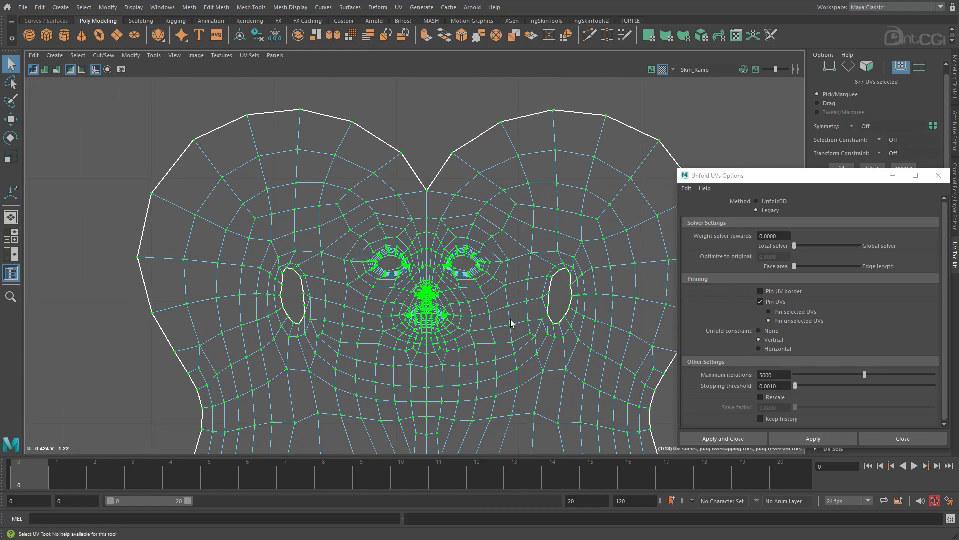
pyautogui.keyDown('alt'); pyautogui.moveTo(487, 286); pyautogui.dragTo(479, 241, button='middle'); pyautogui.keyUp('alt')
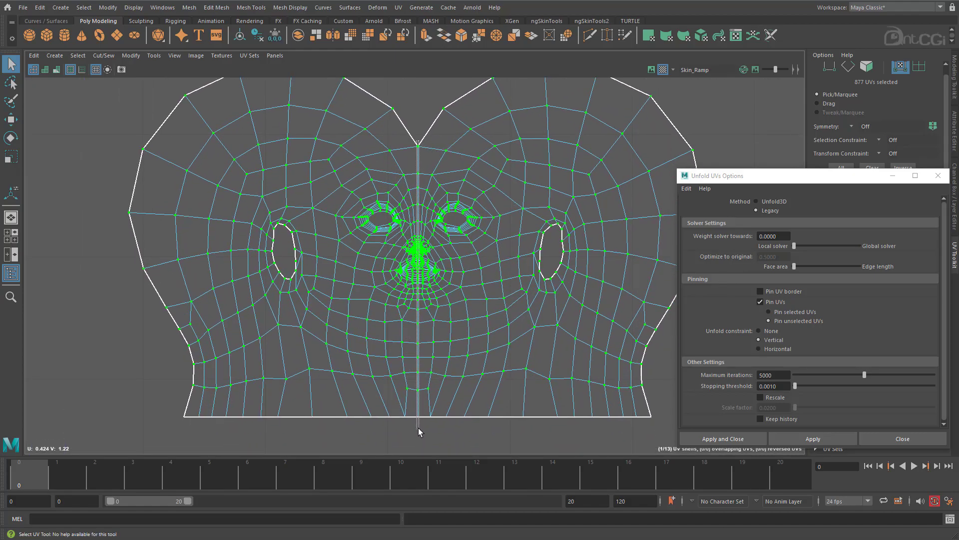
# Try an Unfold3D unfold of the head shell with its centre-line UVs deselected, undo it and restore the Legacy method.
pyautogui.keyDown('alt'); pyautogui.moveTo(395, 269); pyautogui.dragTo(452, 285, button='right'); pyautogui.keyUp('alt')
pyautogui.keyDown('alt'); pyautogui.moveTo(452, 285); pyautogui.dragTo(329, 307, button='middle'); pyautogui.keyUp('alt')
pyautogui.keyDown('alt'); pyautogui.moveTo(329, 307); pyautogui.dragTo(411, 285, button='right'); pyautogui.keyUp('alt')
pyautogui.keyDown('alt'); pyautogui.moveTo(505, 330); pyautogui.dragTo(377, 292, button='right'); pyautogui.keyUp('alt')
pyautogui.keyDown('alt'); pyautogui.moveTo(444, 340); pyautogui.dragTo(313, 295, button='middle'); pyautogui.keyUp('alt')
pyautogui.click(756, 201)
pyautogui.click(791, 435)
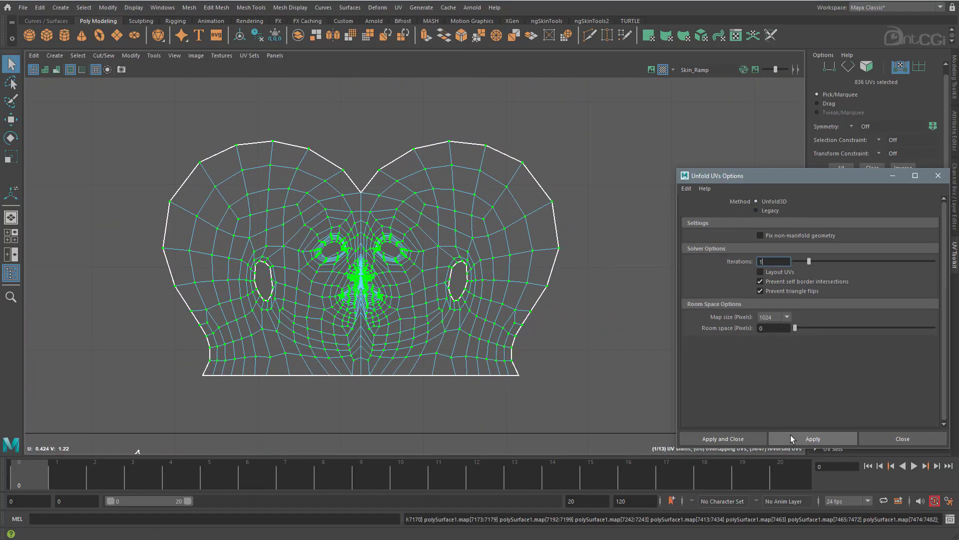
pyautogui.hotkey('ctrl', 'z')
pyautogui.click(770, 210)
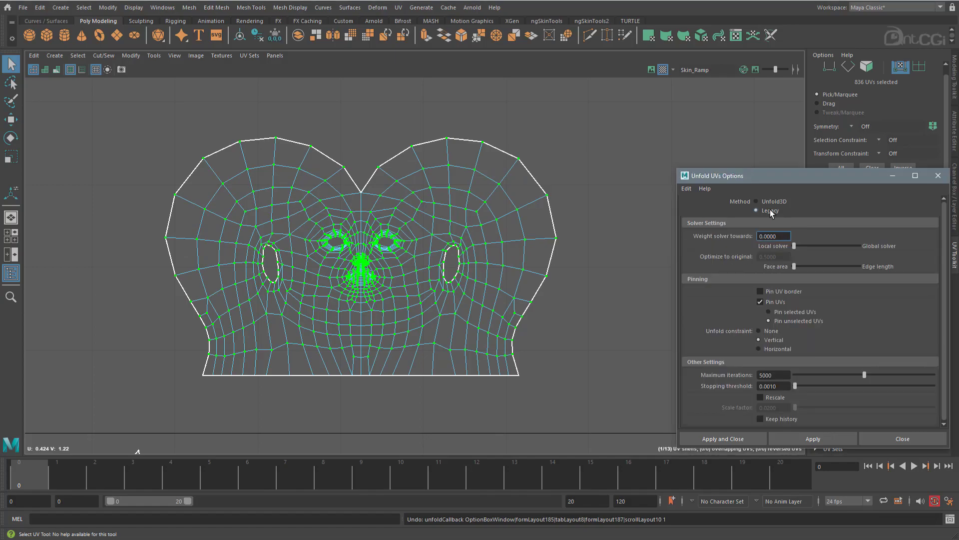
# Select all UVs of the head shell and move the shell down towards the 0–1 tile.
pyautogui.press('space')
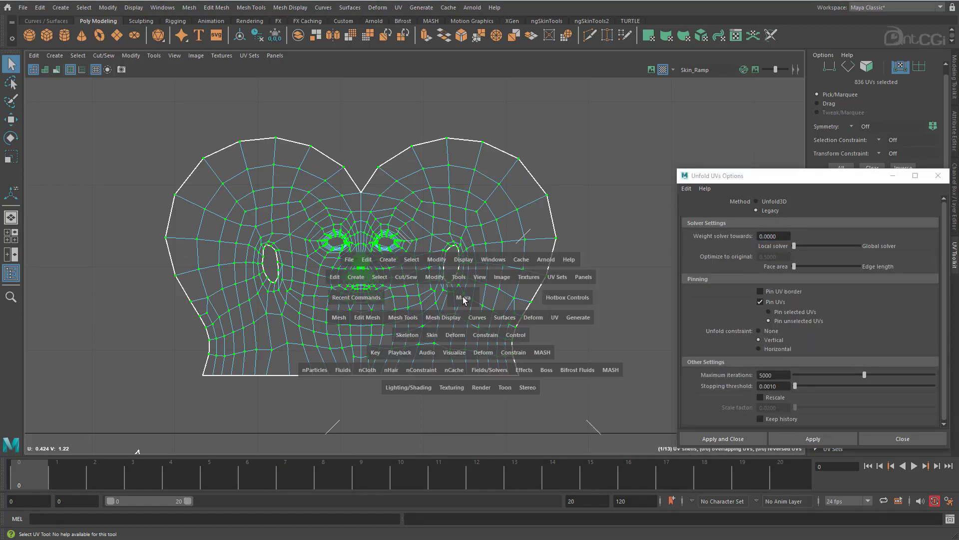
pyautogui.scroll(-5, 577, 281)
pyautogui.keyDown('alt'); pyautogui.moveTo(577, 281); pyautogui.dragTo(503, 262); pyautogui.keyUp('alt')
pyautogui.keyDown('alt'); pyautogui.moveTo(502, 262); pyautogui.dragTo(633, 279, button='right'); pyautogui.keyUp('alt')
pyautogui.keyDown('alt'); pyautogui.moveTo(602, 295); pyautogui.dragTo(574, 291); pyautogui.keyUp('alt')
pyautogui.keyDown('alt'); pyautogui.moveTo(569, 291); pyautogui.dragTo(512, 295, button='right'); pyautogui.keyUp('alt')
pyautogui.keyDown('alt'); pyautogui.moveTo(512, 295); pyautogui.dragTo(599, 307); pyautogui.keyUp('alt')
pyautogui.moveTo(88, 190); pyautogui.dragTo(320, 327)
pyautogui.keyDown('alt'); pyautogui.moveTo(320, 325); pyautogui.dragTo(328, 217, button='middle'); pyautogui.keyUp('alt')
pyautogui.press('w')
pyautogui.moveTo(201, 130); pyautogui.dragTo(201, 282)
pyautogui.keyDown('alt'); pyautogui.moveTo(305, 360); pyautogui.dragTo(335, 367, button='right'); pyautogui.keyUp('alt')
pyautogui.keyDown('alt'); pyautogui.moveTo(335, 368); pyautogui.dragTo(350, 337, button='middle'); pyautogui.keyUp('alt')
pyautogui.moveTo(312, 283); pyautogui.dragTo(313, 283)
pyautogui.keyDown('alt'); pyautogui.moveTo(150, 290); pyautogui.dragTo(277, 245, button='middle'); pyautogui.keyUp('alt')
# Position the head shell inside the 0–1 tile beside the two foot shells, and close the unfold options.
pyautogui.moveTo(120, 229); pyautogui.dragTo(236, 426)
pyautogui.moveTo(194, 272); pyautogui.dragTo(190, 273)
pyautogui.moveTo(188, 128); pyautogui.dragTo(189, 163)
pyautogui.moveTo(261, 308); pyautogui.dragTo(259, 309)
pyautogui.keyDown('alt'); pyautogui.moveTo(330, 280); pyautogui.dragTo(234, 289, button='middle'); pyautogui.keyUp('alt')
pyautogui.doubleClick(295, 253)
pyautogui.moveTo(302, 246); pyautogui.dragTo(299, 247)
pyautogui.keyDown('alt'); pyautogui.moveTo(305, 259); pyautogui.dragTo(193, 242, button='middle'); pyautogui.keyUp('alt')
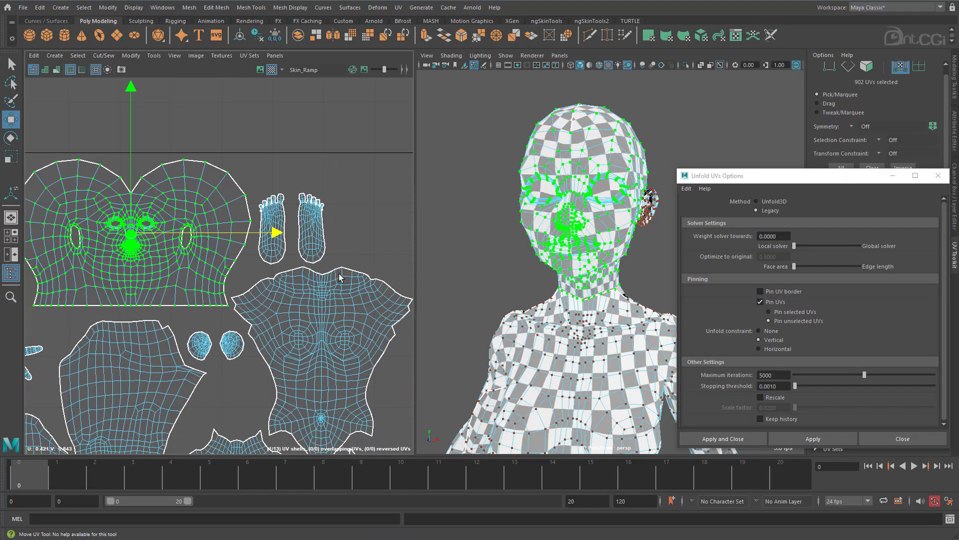
pyautogui.keyDown('alt'); pyautogui.moveTo(250, 250); pyautogui.dragTo(185, 245, button='right'); pyautogui.keyUp('alt')
pyautogui.keyDown('alt'); pyautogui.moveTo(185, 300); pyautogui.dragTo(197, 223, button='middle'); pyautogui.keyUp('alt')
pyautogui.click(938, 175)
# Select the filler faces in both eye openings and the mouth opening and delete them.
pyautogui.keyDown('alt'); pyautogui.moveTo(574, 240); pyautogui.dragTo(645, 251, button='right'); pyautogui.keyUp('alt')
pyautogui.keyDown('alt'); pyautogui.moveTo(199, 185); pyautogui.dragTo(231, 280, button='middle'); pyautogui.keyUp('alt')
pyautogui.keyDown('alt'); pyautogui.moveTo(240, 262); pyautogui.dragTo(602, 268, button='right'); pyautogui.keyUp('alt')
pyautogui.press('F11')
pyautogui.click(272, 179)
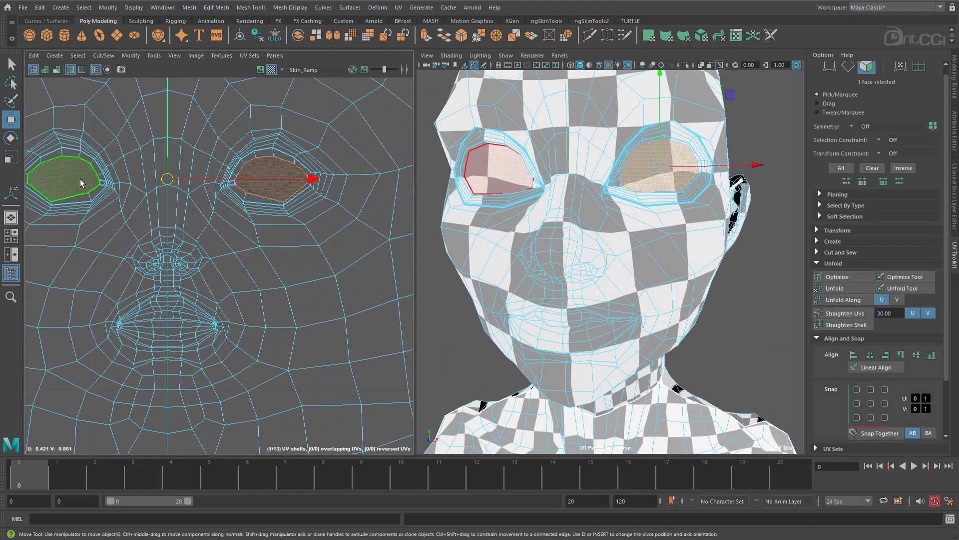
pyautogui.keyDown('shift'); pyautogui.click(81, 182); pyautogui.keyUp('shift')
pyautogui.keyDown('alt'); pyautogui.moveTo(184, 305); pyautogui.dragTo(229, 245, button='middle'); pyautogui.keyUp('alt')
pyautogui.keyDown('shift'); pyautogui.click(228, 247); pyautogui.keyUp('shift')
pyautogui.press('Delete')
# Delete the construction history of the character mesh.
pyautogui.click(39, 7)
pyautogui.moveTo(97, 129)
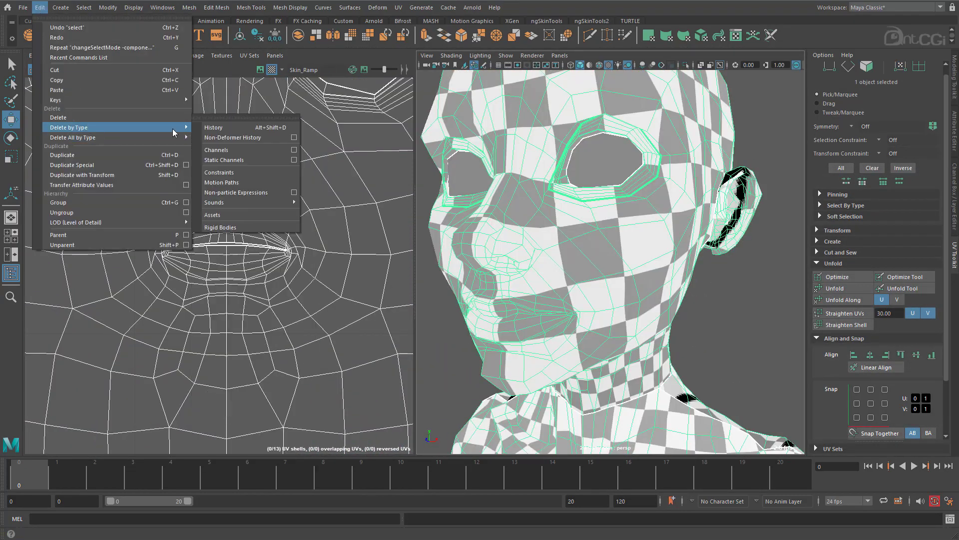
pyautogui.click(217, 127)
# Select the curved border edges of the mouth-interior UV shell that overlaps the fingers of the hand shell.
pyautogui.keyDown('alt'); pyautogui.moveTo(371, 152); pyautogui.dragTo(370, 283, button='middle'); pyautogui.keyUp('alt')
pyautogui.keyDown('alt'); pyautogui.moveTo(649, 294); pyautogui.dragTo(545, 250, button='right'); pyautogui.keyUp('alt')
pyautogui.moveTo(536, 172); pyautogui.dragTo(611, 220)
pyautogui.keyDown('shift'); pyautogui.moveTo(604, 202); pyautogui.dragTo(588, 416, button='right'); pyautogui.keyUp('shift')
pyautogui.keyDown('alt'); pyautogui.moveTo(225, 350); pyautogui.dragTo(275, 273, button='right'); pyautogui.keyUp('alt')
pyautogui.doubleClick(271, 286)
pyautogui.keyDown('alt'); pyautogui.moveTo(316, 332); pyautogui.dragTo(200, 369, button='right'); pyautogui.keyUp('alt')
pyautogui.scroll(5, 295, 258)
pyautogui.doubleClick(260, 220)
pyautogui.keyDown('ctrl'); pyautogui.moveTo(178, 265); pyautogui.dragTo(322, 260); pyautogui.keyUp('ctrl')
pyautogui.keyDown('alt'); pyautogui.moveTo(295, 256); pyautogui.dragTo(255, 272, button='middle'); pyautogui.keyUp('alt')
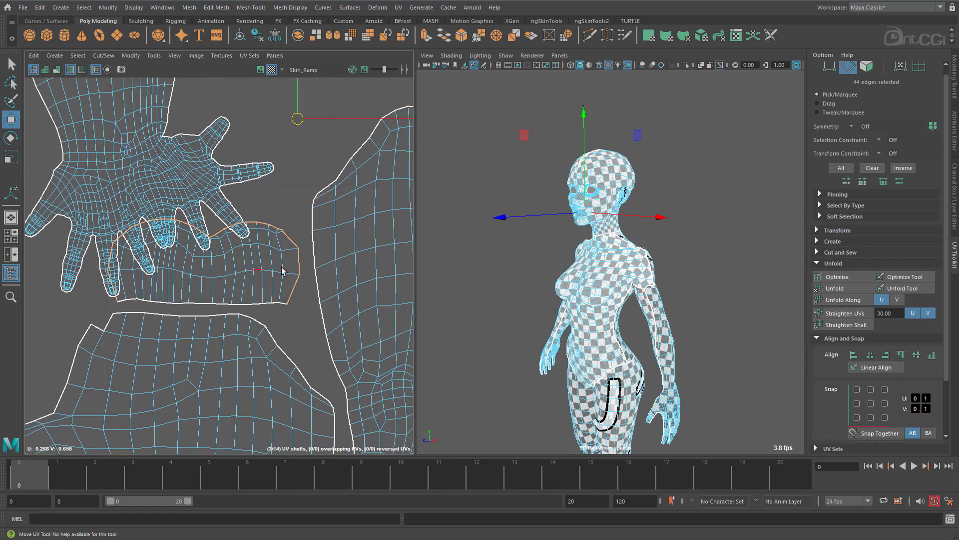
# Examine the selected mouth-interior seam edges on the model with smooth mesh preview on.
pyautogui.press('f')
pyautogui.keyDown('alt'); pyautogui.moveTo(582, 223); pyautogui.dragTo(513, 259); pyautogui.keyUp('alt')
pyautogui.keyDown('alt'); pyautogui.moveTo(513, 259); pyautogui.dragTo(595, 254, button='middle'); pyautogui.keyUp('alt')
pyautogui.keyDown('alt'); pyautogui.moveTo(593, 254); pyautogui.dragTo(592, 239); pyautogui.keyUp('alt')
pyautogui.keyDown('alt'); pyautogui.moveTo(306, 295); pyautogui.dragTo(304, 295, button='middle'); pyautogui.keyUp('alt')
pyautogui.keyDown('alt'); pyautogui.moveTo(590, 262); pyautogui.dragTo(620, 220); pyautogui.keyUp('alt')
pyautogui.keyDown('ctrl'); pyautogui.moveTo(640, 200); pyautogui.dragTo(664, 298); pyautogui.keyUp('ctrl')
pyautogui.keyDown('ctrl'); pyautogui.moveTo(738, 244); pyautogui.dragTo(773, 305); pyautogui.keyUp('ctrl')
pyautogui.scroll(4, 318, 210)
pyautogui.keyDown('alt'); pyautogui.moveTo(318, 208); pyautogui.dragTo(323, 216, button='middle'); pyautogui.keyUp('alt')
pyautogui.scroll(2, 510, 243)
pyautogui.keyDown('alt'); pyautogui.moveTo(509, 243); pyautogui.dragTo(634, 270, button='middle'); pyautogui.keyUp('alt')
pyautogui.press('3')
pyautogui.keyDown('alt'); pyautogui.moveTo(634, 270); pyautogui.dragTo(623, 295); pyautogui.keyUp('alt')
pyautogui.keyDown('shift'); pyautogui.click(536, 220); pyautogui.keyUp('shift')
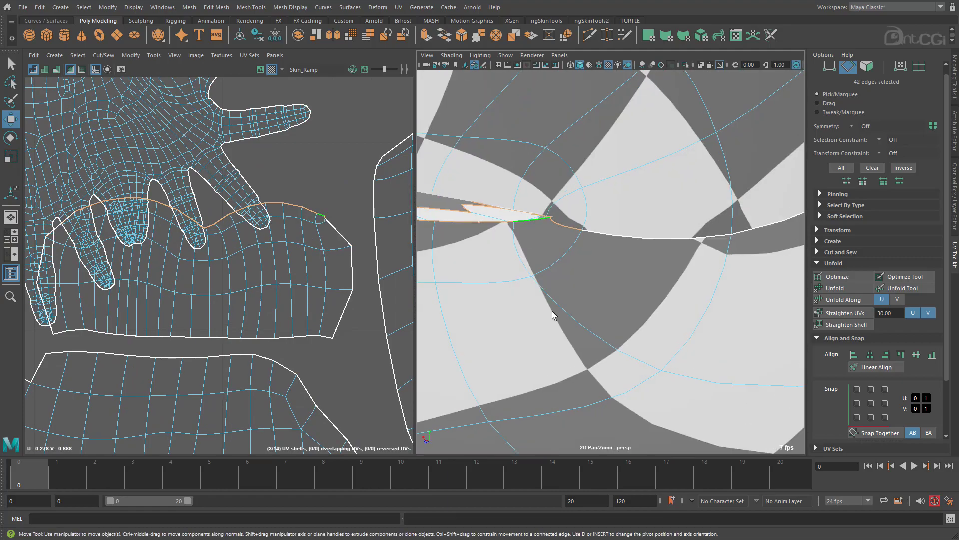
# Try moving a mesh component near the mouth corner downwards, and undo the move.
pyautogui.scroll(4, 108, 221)
pyautogui.keyDown('alt'); pyautogui.moveTo(108, 221); pyautogui.dragTo(366, 212, button='middle'); pyautogui.keyUp('alt')
pyautogui.scroll(-4, 344, 235)
pyautogui.keyDown('alt'); pyautogui.moveTo(578, 270); pyautogui.dragTo(575, 266); pyautogui.keyUp('alt')
pyautogui.keyDown('ctrl'); pyautogui.moveTo(371, 244); pyautogui.dragTo(320, 246, button='right'); pyautogui.keyUp('ctrl')
pyautogui.keyDown('shift'); pyautogui.moveTo(544, 260); pyautogui.dragTo(565, 213, button='right'); pyautogui.keyUp('shift')
pyautogui.keyDown('alt'); pyautogui.moveTo(574, 249); pyautogui.dragTo(589, 267); pyautogui.keyUp('alt')
pyautogui.press('w')
pyautogui.click(538, 246)
pyautogui.moveTo(537, 155); pyautogui.dragTo(538, 275)
pyautogui.hotkey('ctrl', 'z')
# Select the leftover faces at the mouth opening and delete them.
pyautogui.moveTo(585, 256); pyautogui.dragTo(586, 283, button='right')
pyautogui.keyDown('alt'); pyautogui.moveTo(587, 280); pyautogui.dragTo(567, 332); pyautogui.keyUp('alt')
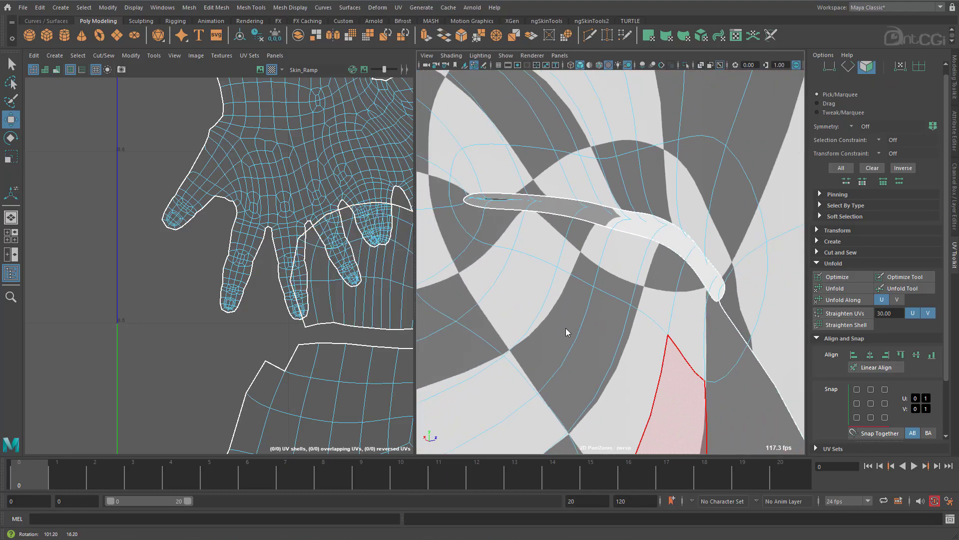
pyautogui.scroll(-6, 568, 332)
pyautogui.keyDown('alt'); pyautogui.moveTo(658, 195); pyautogui.dragTo(649, 349, button='middle'); pyautogui.keyUp('alt')
pyautogui.click(719, 163)
pyautogui.keyDown('shift'); pyautogui.click(529, 186); pyautogui.keyUp('shift')
pyautogui.press('Delete')
pyautogui.keyDown('alt'); pyautogui.moveTo(607, 305); pyautogui.dragTo(700, 325); pyautogui.keyUp('alt')
pyautogui.scroll(-4, 690, 320)
pyautogui.moveTo(669, 310); pyautogui.dragTo(709, 275, button='right')
# Move the mouth-interior shell off the hand shell into the free space beside the two foot shells, with smooth preview off.
pyautogui.scroll(-8, 340, 225)
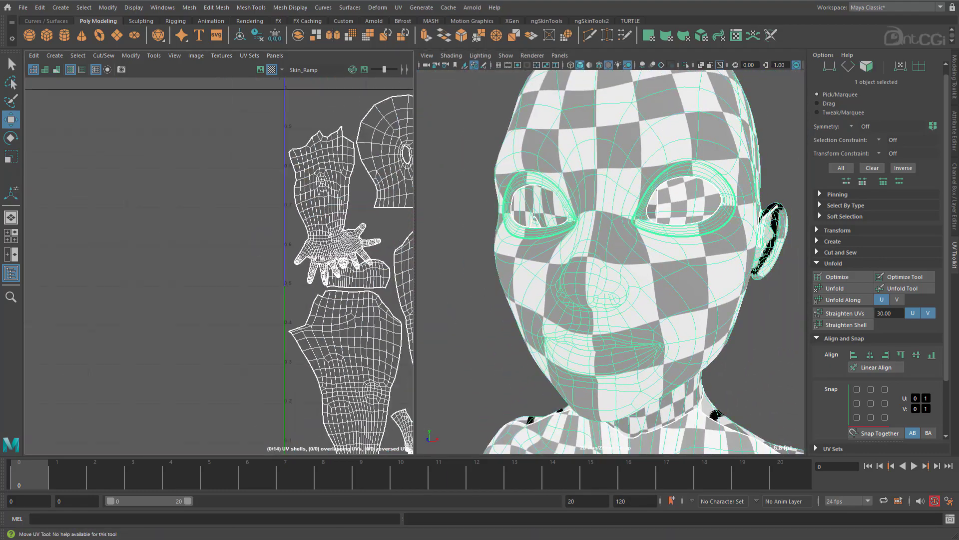
pyautogui.keyDown('alt'); pyautogui.moveTo(380, 215); pyautogui.dragTo(200, 200, button='middle'); pyautogui.keyUp('alt')
pyautogui.moveTo(215, 200); pyautogui.dragTo(255, 200, button='right')
pyautogui.press('space')
pyautogui.doubleClick(309, 220)
# Select the whole character mesh and delete its construction history again.
pyautogui.scroll(-5, 503, 292)
pyautogui.press('1')
pyautogui.moveTo(368, 258); pyautogui.dragTo(606, 124)
pyautogui.press('space')
pyautogui.moveTo(635, 300); pyautogui.dragTo(675, 265, button='right')
pyautogui.click(735, 279)
pyautogui.scroll(-6, 633, 349)
pyautogui.click(632, 355)
pyautogui.click(40, 7)
pyautogui.click(187, 129)
pyautogui.scroll(5, 238, 287)
pyautogui.scroll(-3, 220, 265)
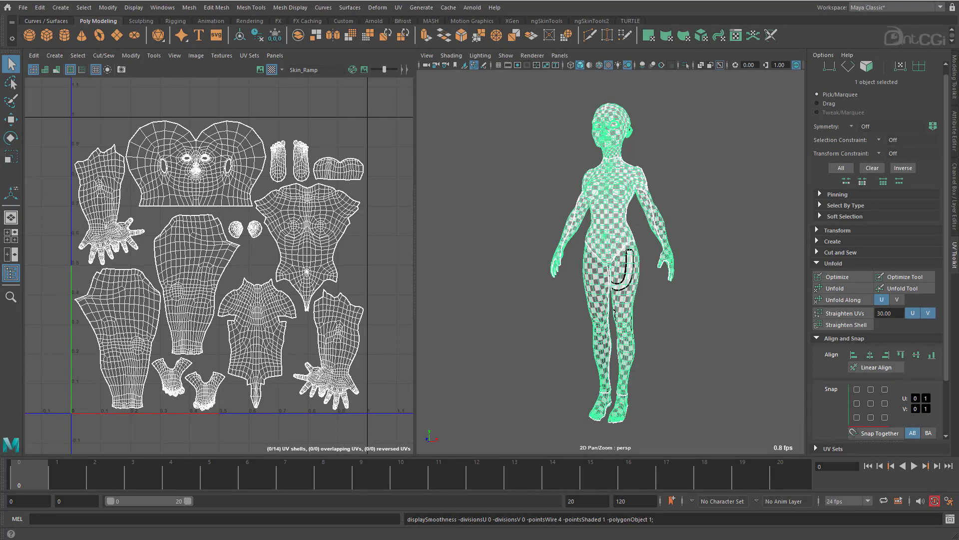
# Examine the checker pattern on the body and face together with the head shell in the UV layout.
pyautogui.keyDown('alt'); pyautogui.moveTo(644, 276); pyautogui.dragTo(745, 271, button='right'); pyautogui.keyUp('alt')
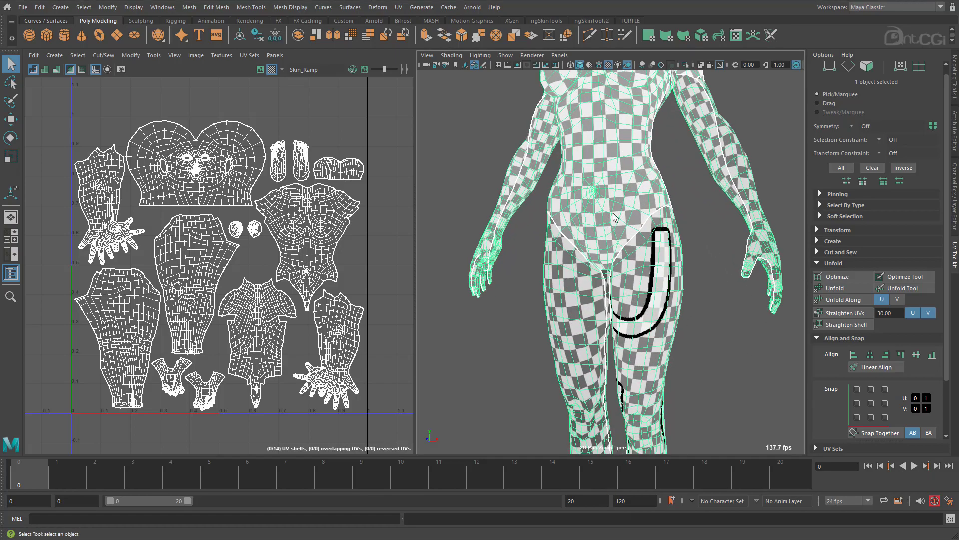
pyautogui.keyDown('alt'); pyautogui.moveTo(597, 179); pyautogui.dragTo(593, 410, button='middle'); pyautogui.keyUp('alt')
pyautogui.keyDown('alt'); pyautogui.moveTo(556, 270); pyautogui.dragTo(550, 338, button='middle'); pyautogui.keyUp('alt')
pyautogui.keyDown('alt'); pyautogui.moveTo(511, 282); pyautogui.dragTo(666, 261, button='right'); pyautogui.keyUp('alt')
pyautogui.keyDown('alt'); pyautogui.moveTo(665, 261); pyautogui.dragTo(665, 260); pyautogui.keyUp('alt')
pyautogui.keyDown('alt'); pyautogui.moveTo(178, 219); pyautogui.dragTo(457, 229, button='right'); pyautogui.keyUp('alt')
pyautogui.keyDown('alt'); pyautogui.moveTo(198, 162); pyautogui.dragTo(195, 318, button='middle'); pyautogui.keyUp('alt')
pyautogui.keyDown('alt'); pyautogui.moveTo(602, 254); pyautogui.dragTo(610, 249); pyautogui.keyUp('alt')
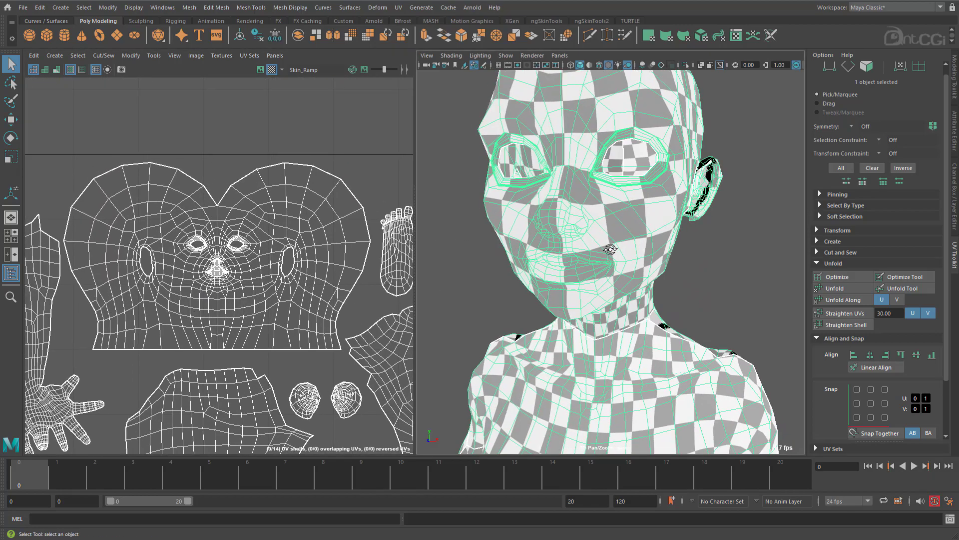
# Compare the head shell's UV borders with smooth mesh preview on and off.
pyautogui.press('3')
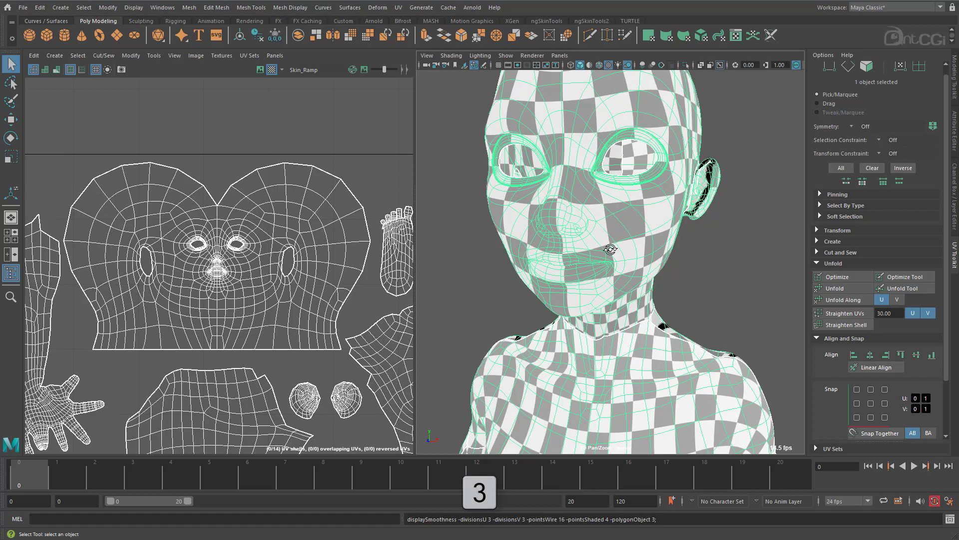
pyautogui.press('1')
pyautogui.press('3')
pyautogui.press('1')
pyautogui.press('3')
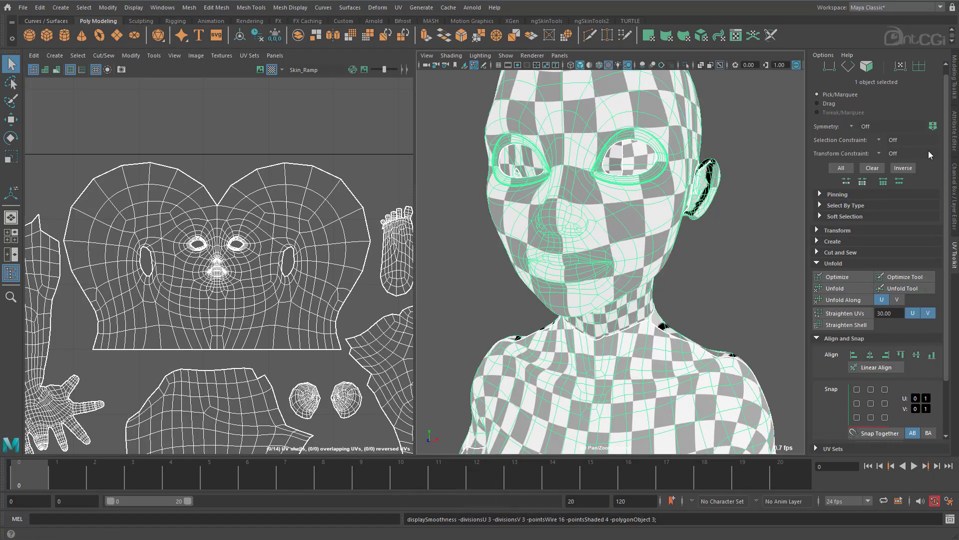
# Set the mesh shape's OpenSubdiv UV Boundary Smoothing to Preserve Edges and Corners.
pyautogui.click(956, 137)
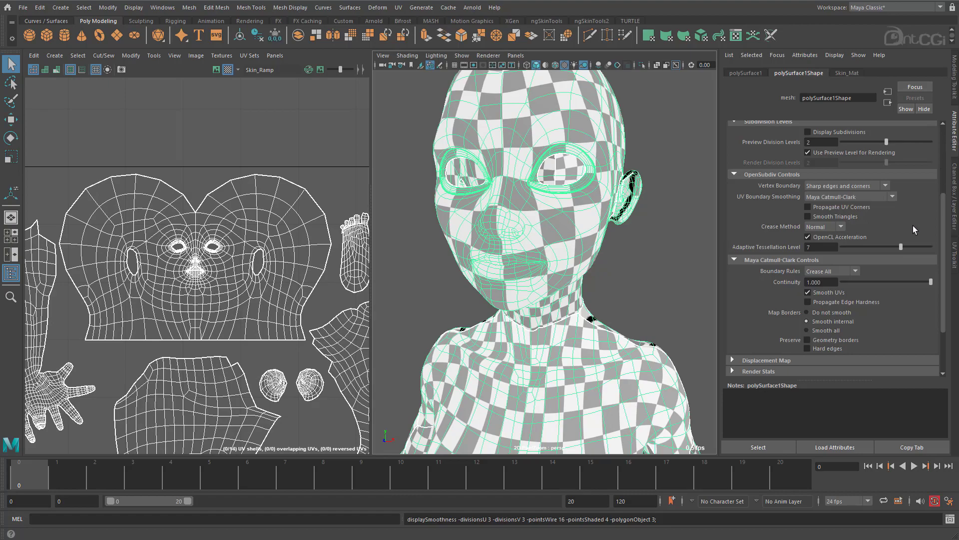
pyautogui.scroll(3, 913, 226)
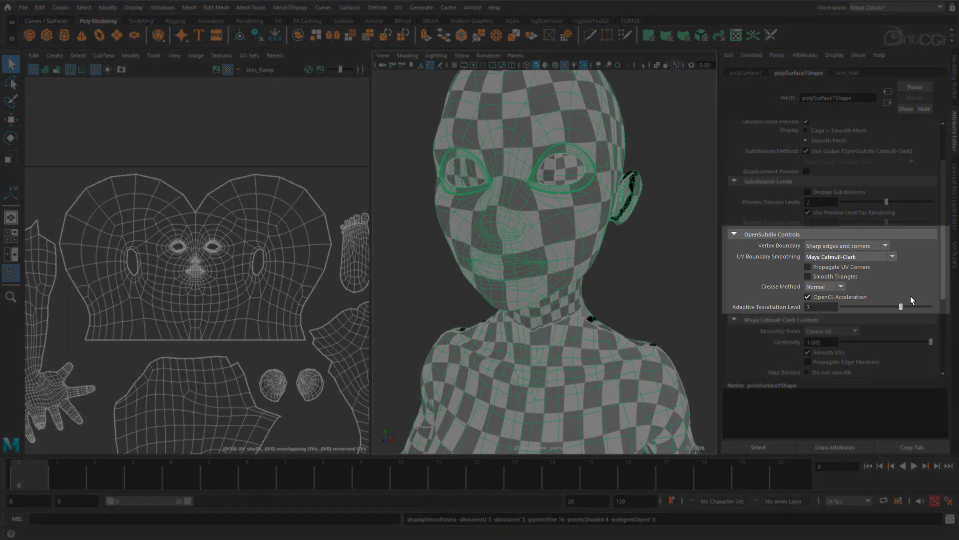
pyautogui.click(869, 255)
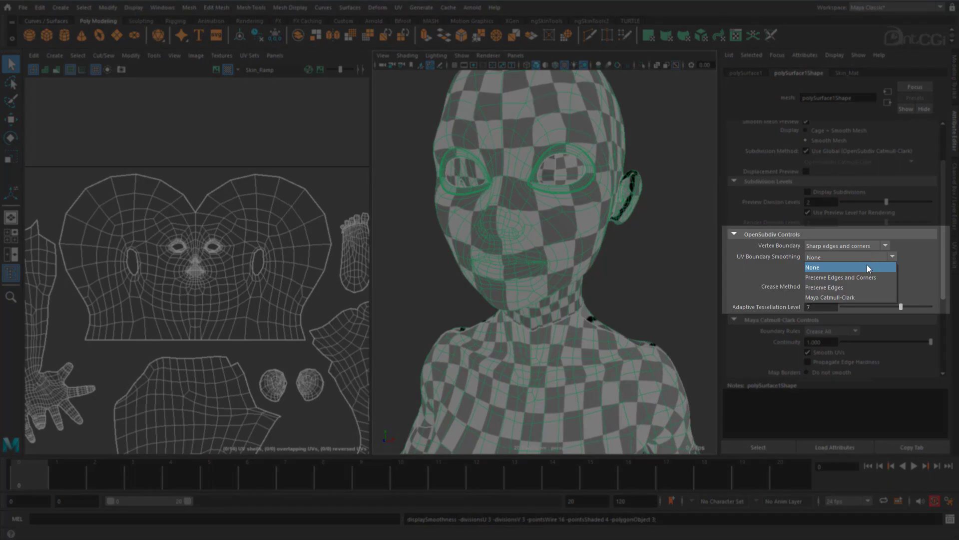
pyautogui.click(866, 277)
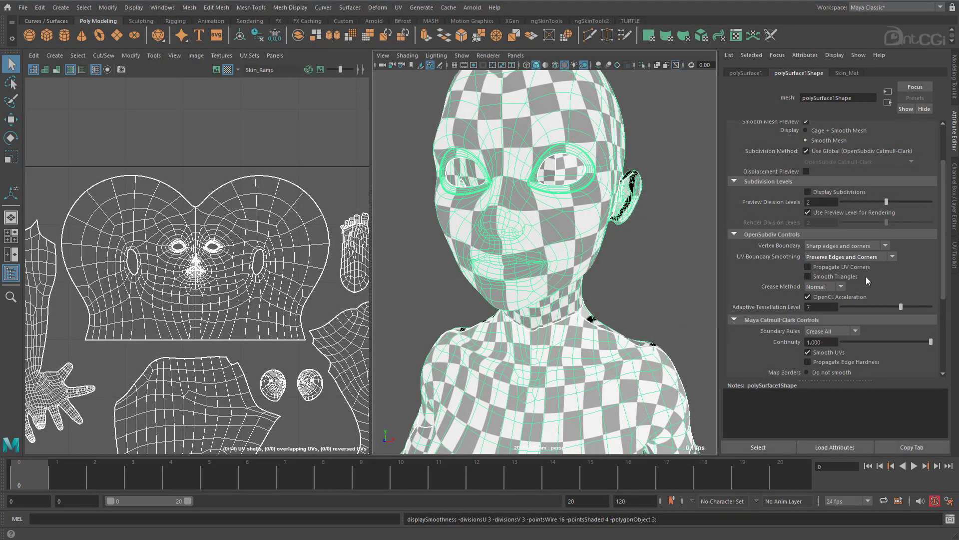
# Switch between smoothed and unsmoothed preview to compare the UV borders under the new boundary smoothing setting.
pyautogui.click(314, 193)
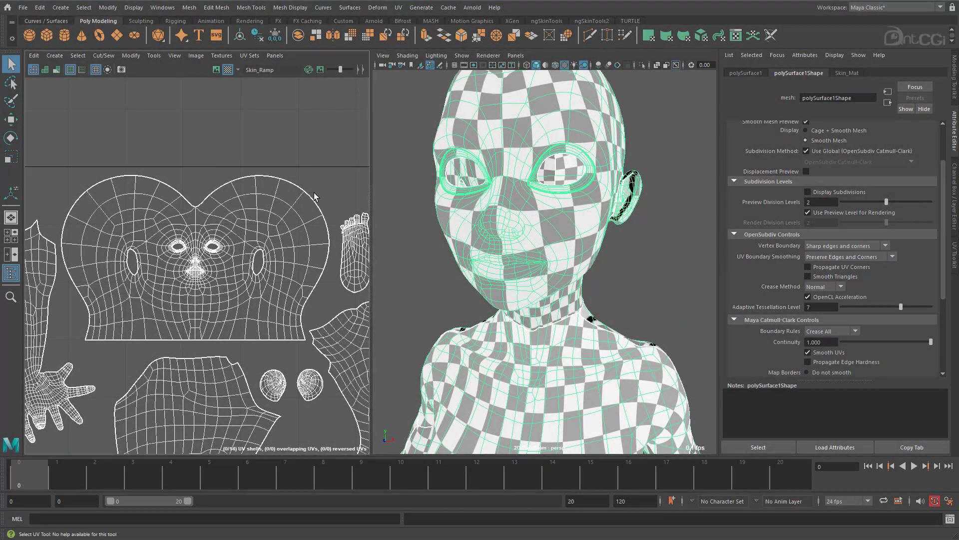
pyautogui.press('1')
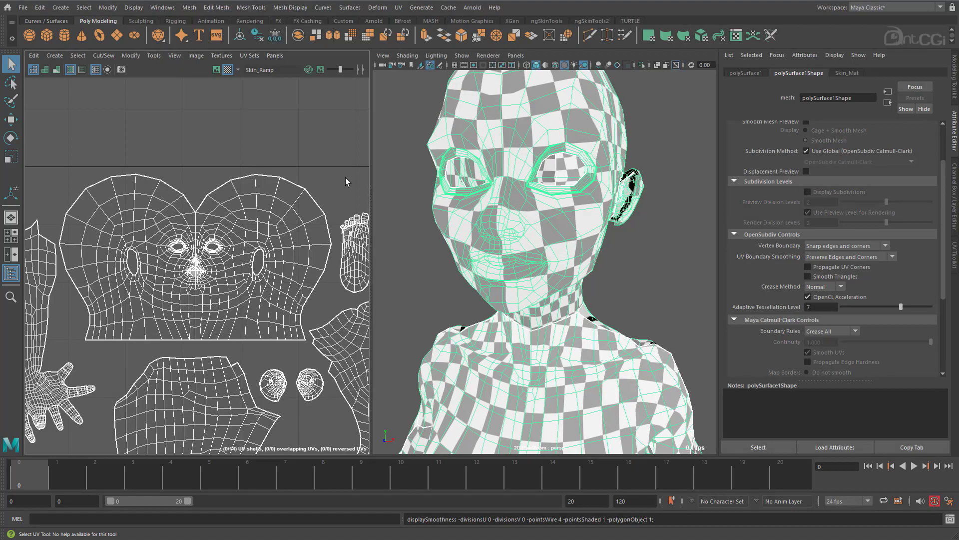
pyautogui.press('3')
pyautogui.press('1')
pyautogui.press('3')
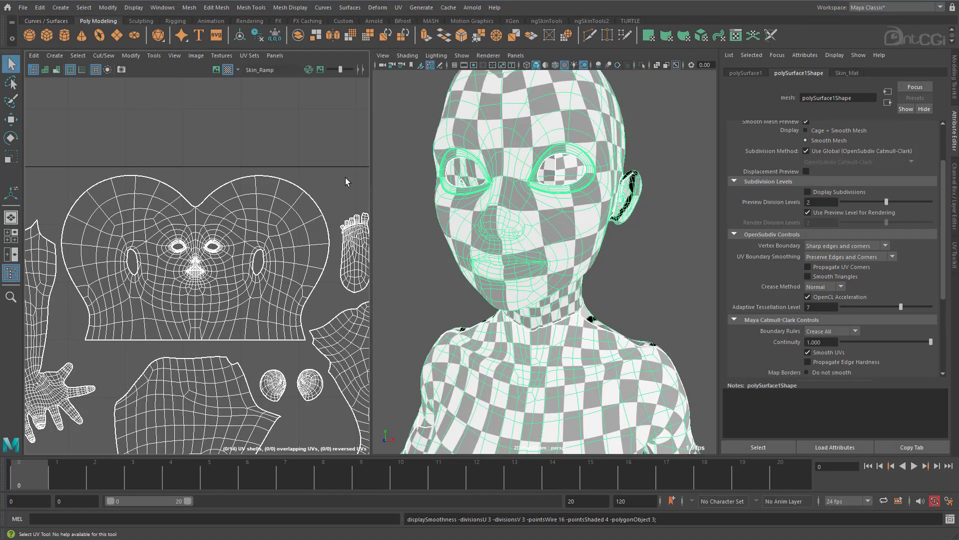
pyautogui.press('1')
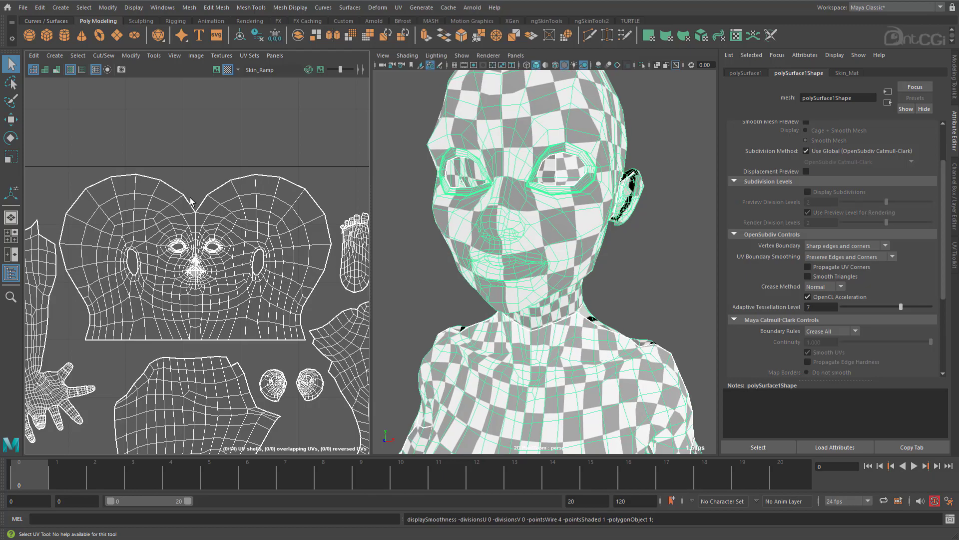
pyautogui.press('3')
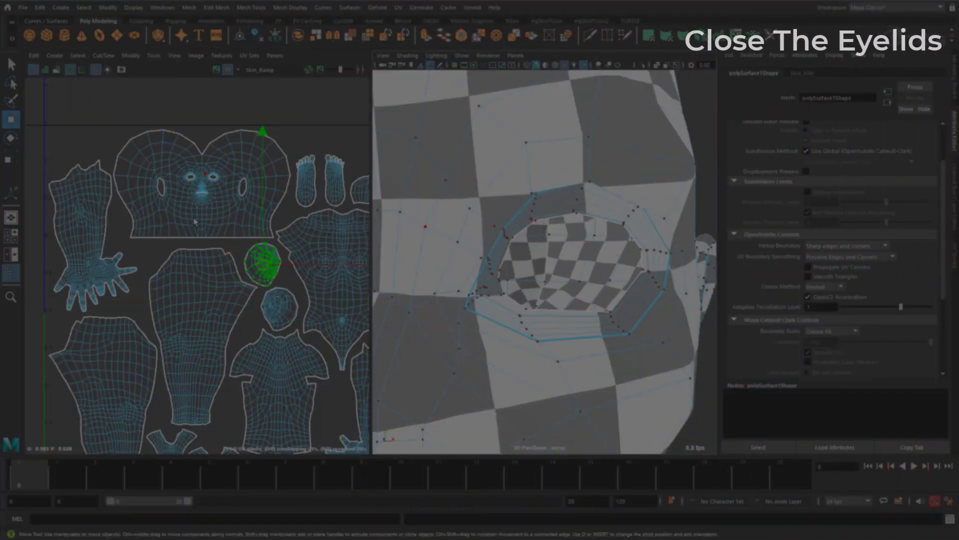
# Move the upper eyelid UVs down on both eyes symmetrically to flatten the upper borders of the eye openings.
pyautogui.keyDown('alt'); pyautogui.moveTo(194, 222); pyautogui.dragTo(444, 211, button='right'); pyautogui.keyUp('alt')
pyautogui.keyDown('alt'); pyautogui.moveTo(189, 178); pyautogui.dragTo(165, 272, button='middle'); pyautogui.keyUp('alt')
pyautogui.keyDown('alt'); pyautogui.moveTo(165, 272); pyautogui.dragTo(549, 262, button='right'); pyautogui.keyUp('alt')
pyautogui.keyDown('alt'); pyautogui.moveTo(226, 195); pyautogui.dragTo(188, 307, button='middle'); pyautogui.keyUp('alt')
pyautogui.keyDown('alt'); pyautogui.moveTo(214, 280); pyautogui.dragTo(349, 261, button='right'); pyautogui.keyUp('alt')
pyautogui.keyDown('alt'); pyautogui.moveTo(287, 252); pyautogui.dragTo(209, 273, button='middle'); pyautogui.keyUp('alt')
pyautogui.press('space')
pyautogui.moveTo(378, 258); pyautogui.dragTo(370, 198, button='right')
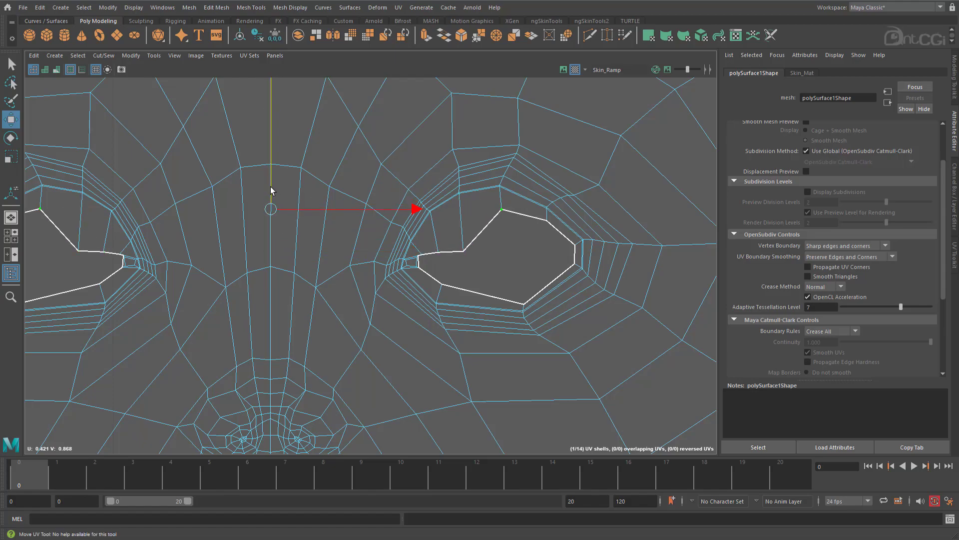
pyautogui.scroll(3, 420, 247)
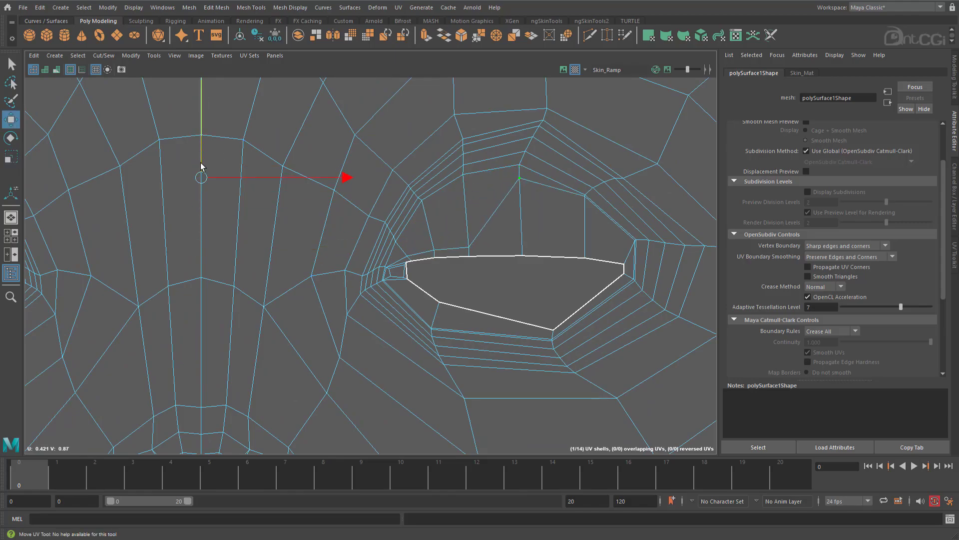
pyautogui.moveTo(338, 249); pyautogui.dragTo(340, 249)
# Even out the spacing of the eyelid UVs around both eye openings with Optimize, using Object X symmetry.
pyautogui.press('w')
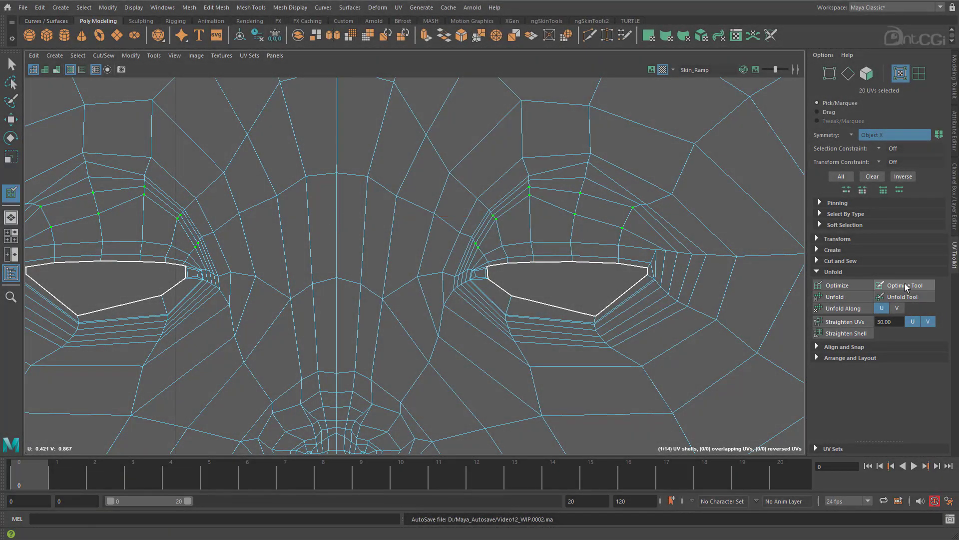
pyautogui.moveTo(563, 202); pyautogui.dragTo(565, 209)
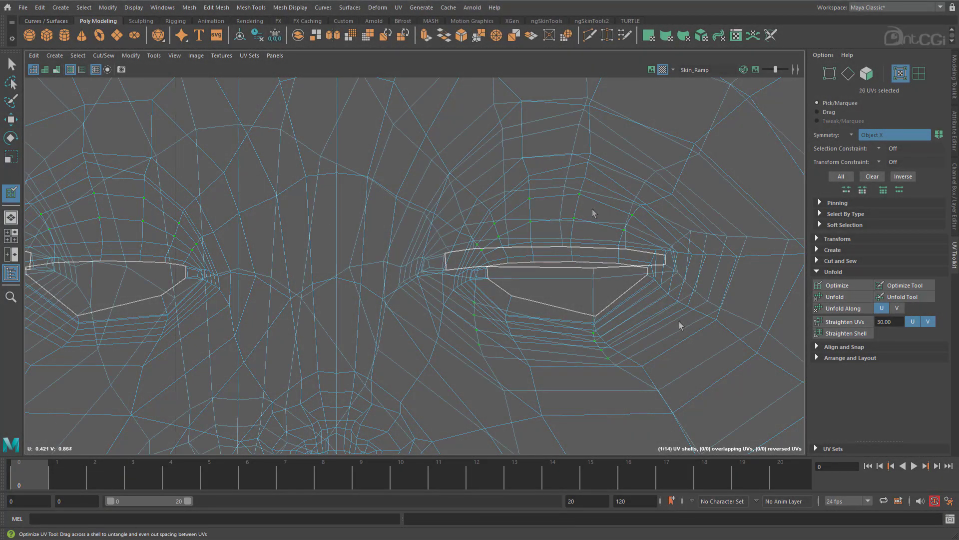
pyautogui.scroll(2, 574, 259)
pyautogui.click(832, 286)
pyautogui.keyDown('alt'); pyautogui.moveTo(465, 259); pyautogui.dragTo(428, 283, button='middle'); pyautogui.keyUp('alt')
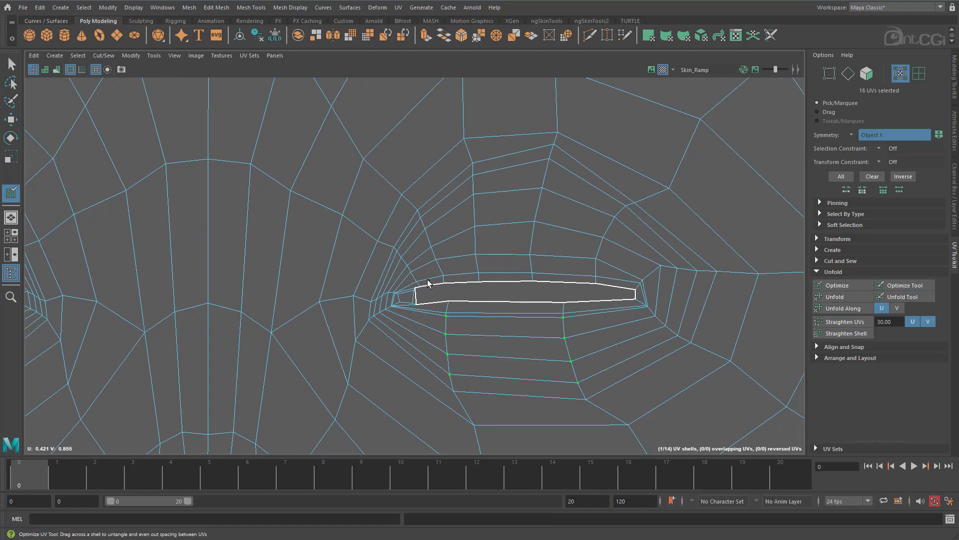
pyautogui.rightClick(414, 267)
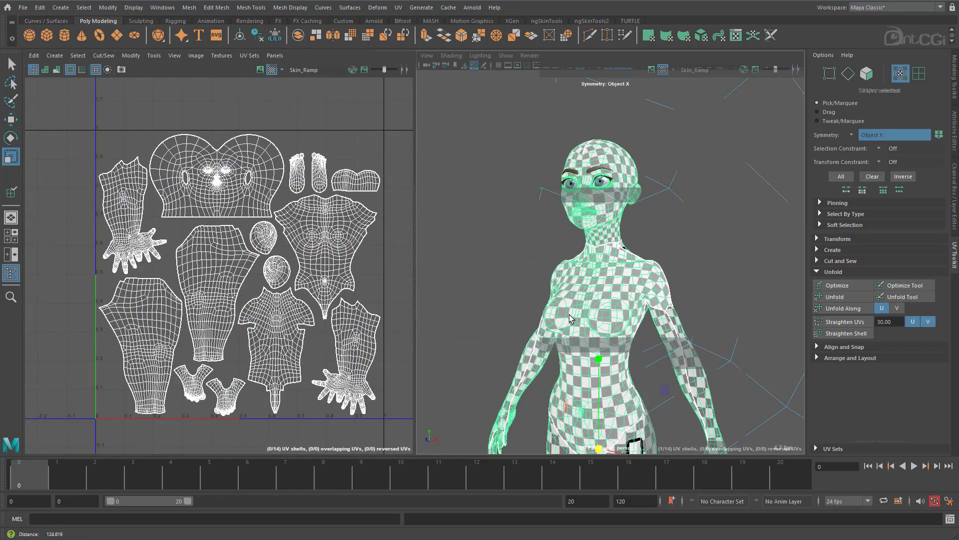
# Examine the finished character model from several angles.
pyautogui.keyDown('alt'); pyautogui.moveTo(645, 325); pyautogui.dragTo(500, 334); pyautogui.keyUp('alt')
pyautogui.keyDown('alt'); pyautogui.moveTo(499, 335); pyautogui.dragTo(439, 359, button='right'); pyautogui.keyUp('alt')
pyautogui.keyDown('alt'); pyautogui.moveTo(545, 424); pyautogui.dragTo(550, 277, button='middle'); pyautogui.keyUp('alt')
pyautogui.keyDown('alt'); pyautogui.moveTo(550, 277); pyautogui.dragTo(710, 278, button='right'); pyautogui.keyUp('alt')
pyautogui.moveTo(712, 283)
pyautogui.keyDown('alt'); pyautogui.mouseDown()
pyautogui.moveTo(599, 285)
pyautogui.moveTo(699, 280)
pyautogui.mouseUp(); pyautogui.keyUp('alt')
pyautogui.keyDown('alt'); pyautogui.moveTo(700, 280); pyautogui.dragTo(728, 279, button='right'); pyautogui.keyUp('alt')
pyautogui.keyDown('alt'); pyautogui.moveTo(728, 279); pyautogui.dragTo(640, 285); pyautogui.keyUp('alt')
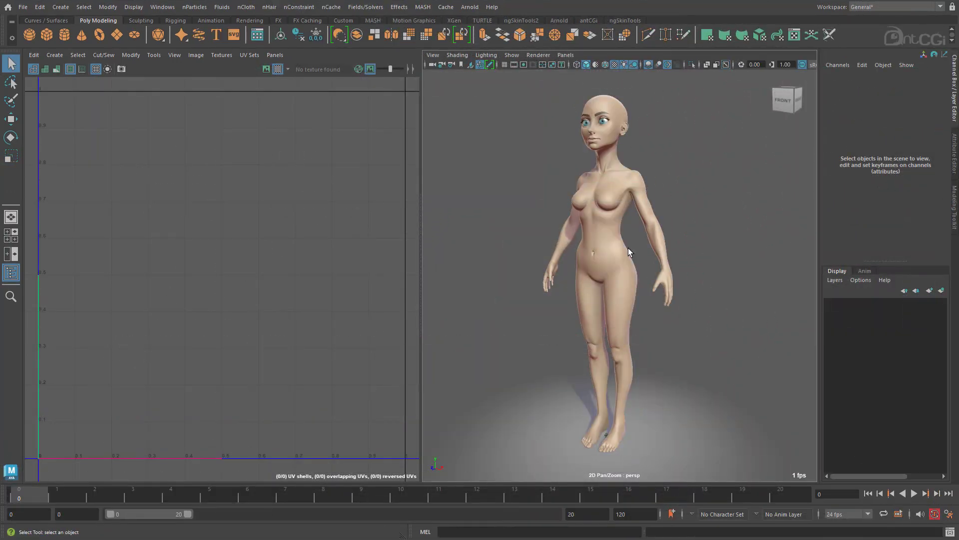
# Select the finished BaseMesh_UVs body and examine its UV layout and checker pattern from head to legs.
pyautogui.click(628, 248)
pyautogui.keyDown('alt'); pyautogui.moveTo(588, 265); pyautogui.dragTo(534, 236); pyautogui.keyUp('alt')
pyautogui.keyDown('alt'); pyautogui.moveTo(534, 235); pyautogui.dragTo(749, 228, button='right'); pyautogui.keyUp('alt')
pyautogui.keyDown('alt'); pyautogui.moveTo(717, 236); pyautogui.dragTo(709, 502, button='middle'); pyautogui.keyUp('alt')
pyautogui.keyDown('alt'); pyautogui.moveTo(672, 324); pyautogui.dragTo(649, 311); pyautogui.keyUp('alt')
pyautogui.keyDown('alt'); pyautogui.moveTo(649, 312); pyautogui.dragTo(581, 357, button='right'); pyautogui.keyUp('alt')
pyautogui.keyDown('alt'); pyautogui.moveTo(594, 426); pyautogui.dragTo(588, 331, button='middle'); pyautogui.keyUp('alt')
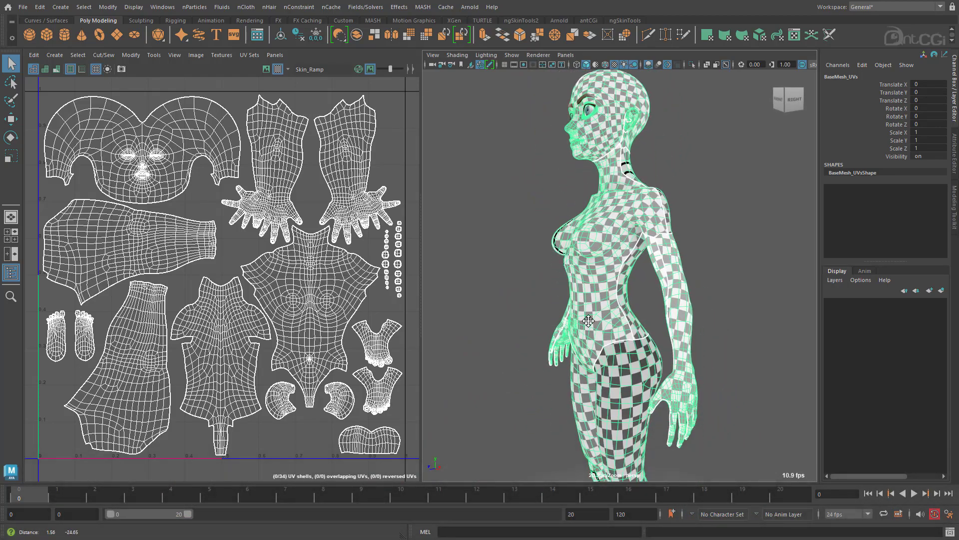
pyautogui.keyDown('alt'); pyautogui.moveTo(621, 298); pyautogui.dragTo(614, 332, button='right'); pyautogui.keyUp('alt')
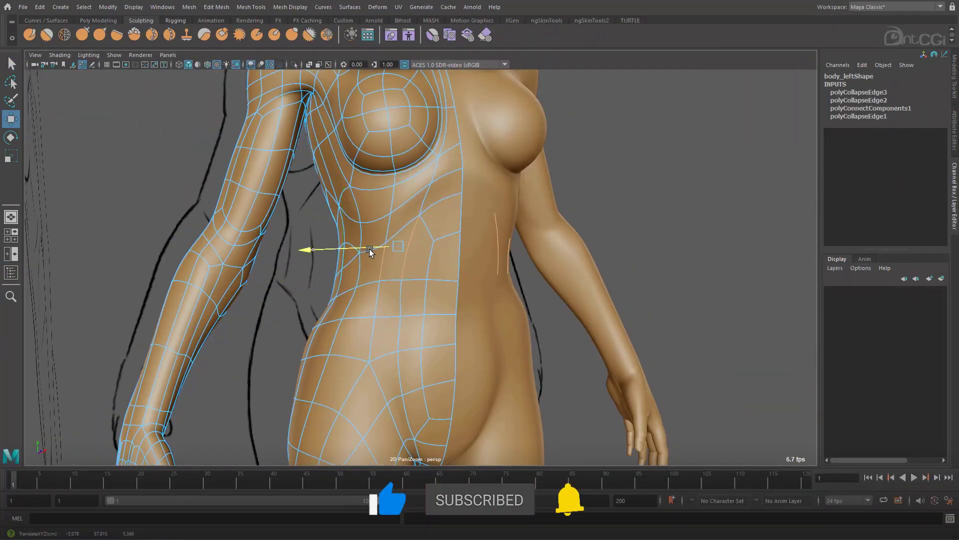
# Reposition edges beneath the breast and around the waist of the body mesh symmetrically to refine the torso shape.
pyautogui.moveTo(369, 249); pyautogui.dragTo(370, 250)
pyautogui.keyDown('alt'); pyautogui.moveTo(375, 240); pyautogui.dragTo(401, 229); pyautogui.keyUp('alt')
pyautogui.click(414, 200)
pyautogui.moveTo(414, 173); pyautogui.dragTo(416, 168)
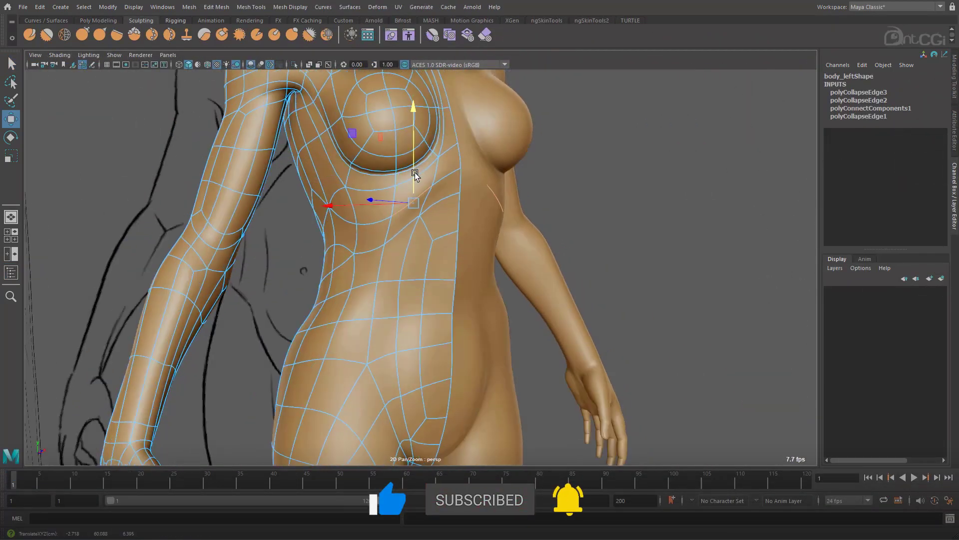
pyautogui.keyDown('alt'); pyautogui.moveTo(355, 245); pyautogui.dragTo(405, 257); pyautogui.keyUp('alt')
pyautogui.click(421, 213)
pyautogui.moveTo(382, 200); pyautogui.dragTo(387, 200)
pyautogui.keyDown('alt'); pyautogui.moveTo(411, 326); pyautogui.dragTo(384, 318); pyautogui.keyUp('alt')
pyautogui.click(394, 289)
pyautogui.keyDown('alt'); pyautogui.moveTo(425, 325); pyautogui.dragTo(395, 320, button='right'); pyautogui.keyUp('alt')
pyautogui.moveTo(453, 332)
pyautogui.keyDown('alt'); pyautogui.mouseDown()
pyautogui.moveTo(399, 336)
pyautogui.moveTo(435, 340)
pyautogui.mouseUp(); pyautogui.keyUp('alt')
# Hide the reference drawings in the viewport and adjust a mirrored vertex at the waist of the body mesh.
pyautogui.click(115, 55)
pyautogui.click(132, 208)
pyautogui.keyDown('alt'); pyautogui.moveTo(374, 375); pyautogui.dragTo(378, 345); pyautogui.keyUp('alt')
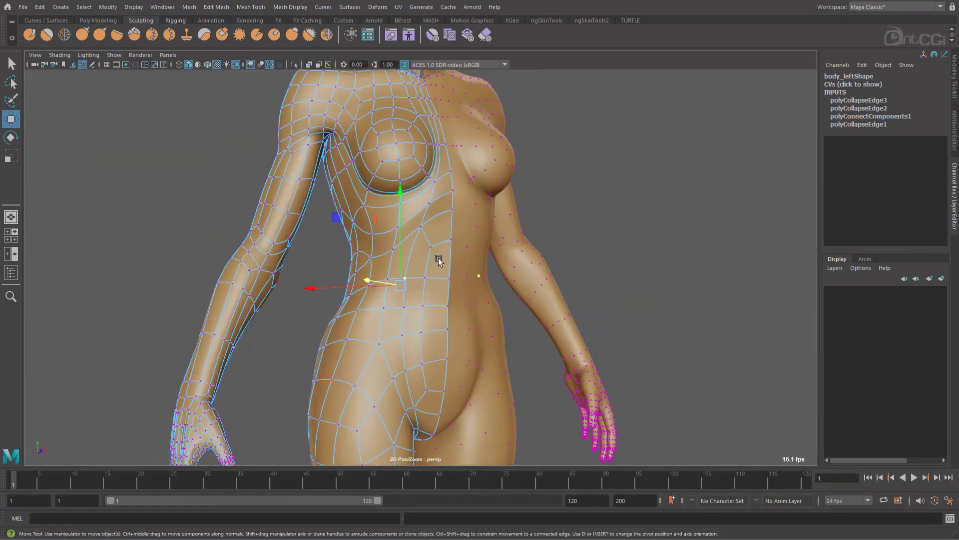
pyautogui.keyDown('alt'); pyautogui.moveTo(375, 250); pyautogui.dragTo(425, 264, button='right'); pyautogui.keyUp('alt')
pyautogui.keyDown('alt'); pyautogui.moveTo(375, 250); pyautogui.dragTo(385, 336, button='middle'); pyautogui.keyUp('alt')
pyautogui.keyDown('alt'); pyautogui.moveTo(385, 336); pyautogui.dragTo(410, 330); pyautogui.keyUp('alt')
pyautogui.click(409, 233)
# Adjust the mirrored edges along the breastbone between the breasts of the body mesh.
pyautogui.keyDown('alt'); pyautogui.moveTo(492, 247); pyautogui.dragTo(447, 242); pyautogui.keyUp('alt')
pyautogui.keyDown('alt'); pyautogui.moveTo(513, 192); pyautogui.dragTo(478, 288, button='middle'); pyautogui.keyUp('alt')
pyautogui.moveTo(501, 193); pyautogui.dragTo(501, 157, button='right')
pyautogui.click(502, 157)
pyautogui.keyDown('alt'); pyautogui.moveTo(412, 348); pyautogui.dragTo(502, 181); pyautogui.keyUp('alt')
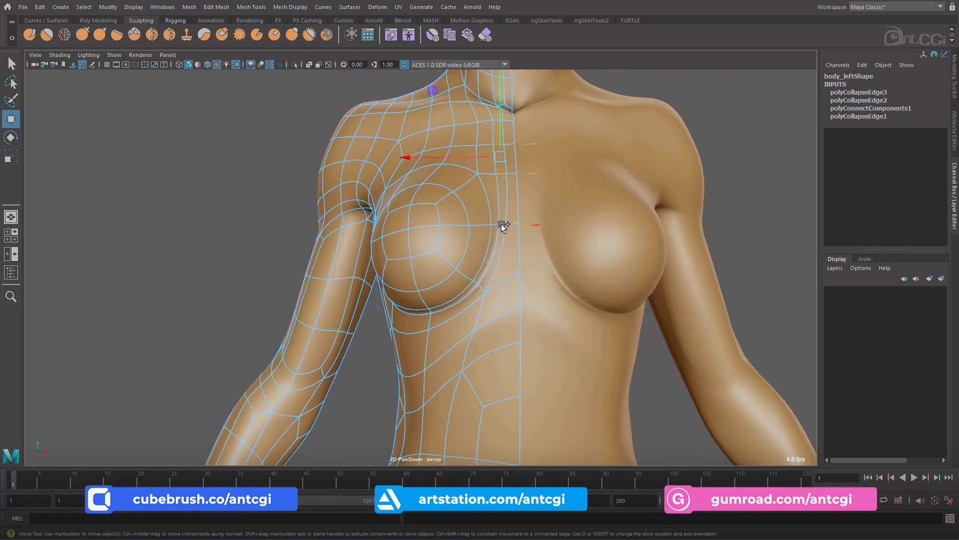
pyautogui.keyDown('alt'); pyautogui.moveTo(500, 295); pyautogui.dragTo(499, 325); pyautogui.keyUp('alt')
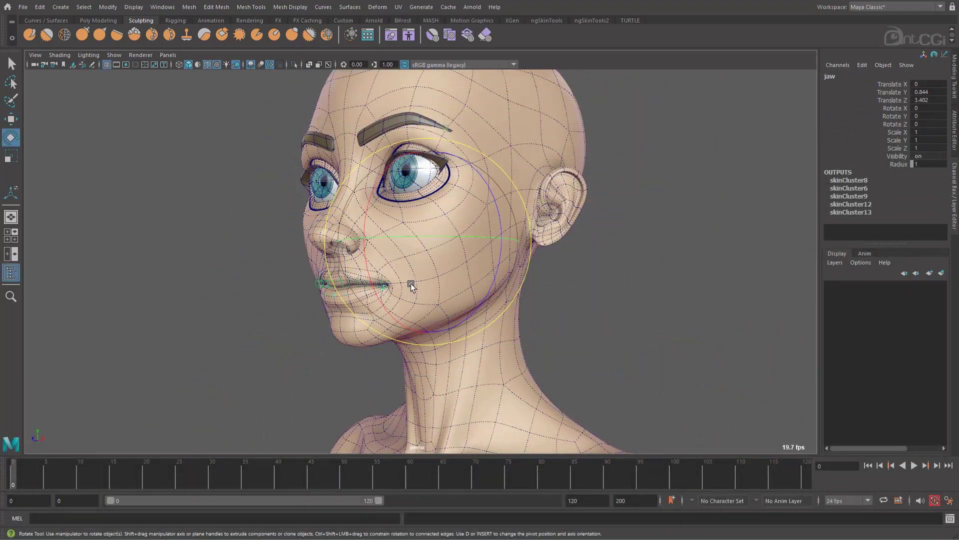
# Rotate the jaw joint of the rigged head.
pyautogui.moveTo(381, 295); pyautogui.dragTo(388, 324)
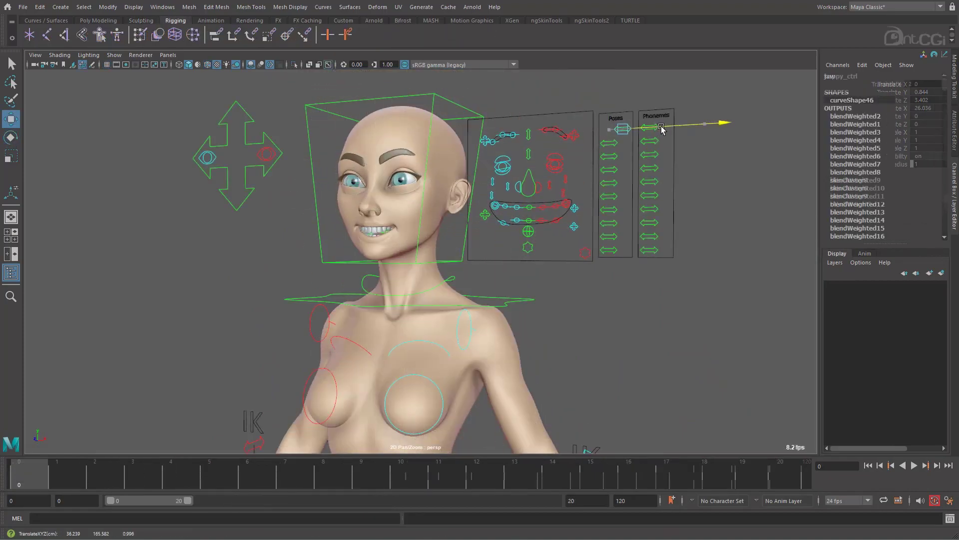
pyautogui.moveTo(627, 128); pyautogui.dragTo(620, 213)
pyautogui.click(615, 156)
pyautogui.click(615, 184)
pyautogui.click(615, 210)
pyautogui.click(616, 237)
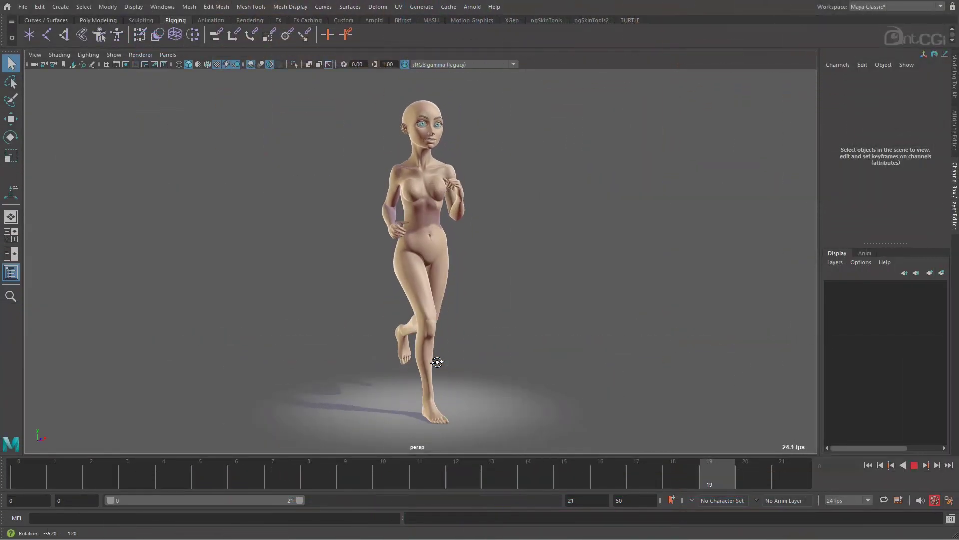
# Examine the rigged character's looping run animation and stop its playback.
pyautogui.keyDown('alt'); pyautogui.moveTo(454, 322); pyautogui.dragTo(474, 306, button='right'); pyautogui.keyUp('alt')
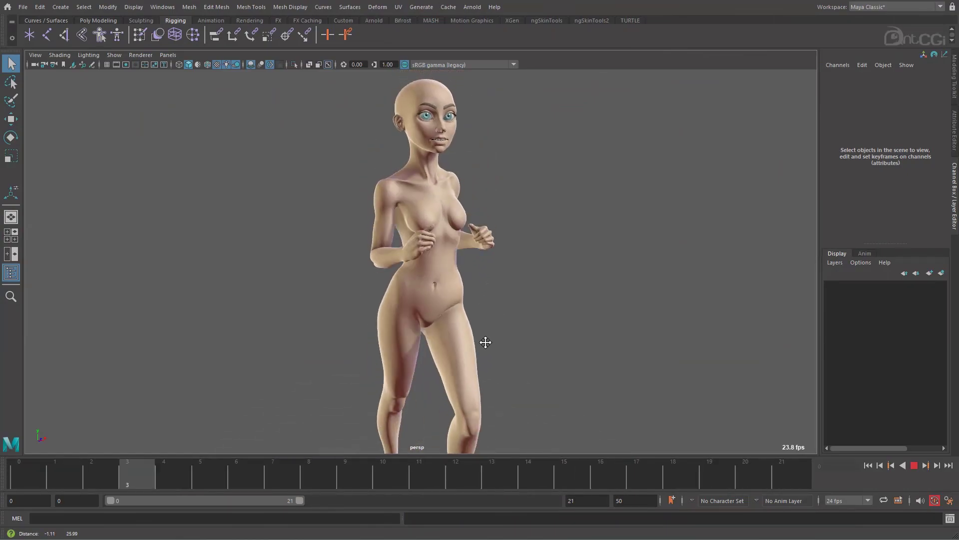
pyautogui.click(915, 466)
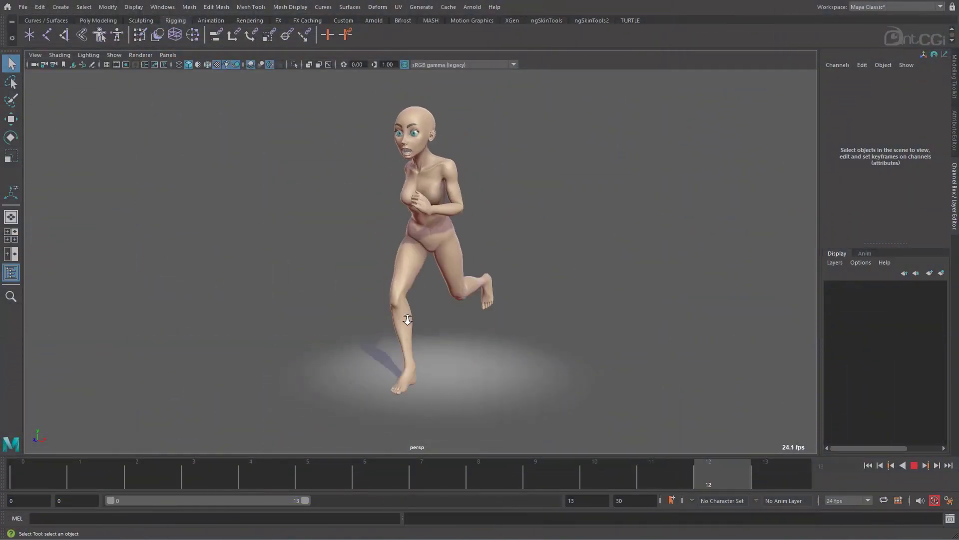
pyautogui.keyDown('alt'); pyautogui.moveTo(407, 317); pyautogui.dragTo(450, 317); pyautogui.keyUp('alt')
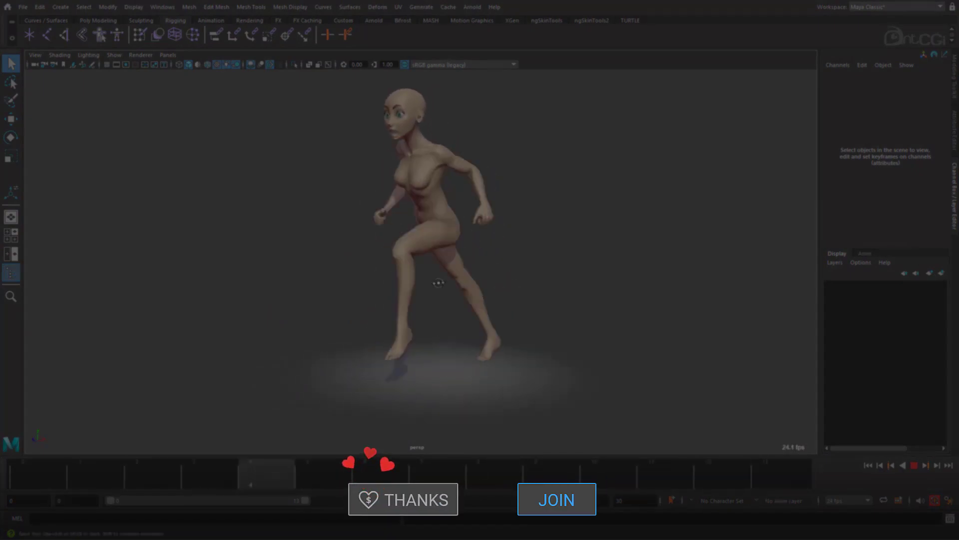